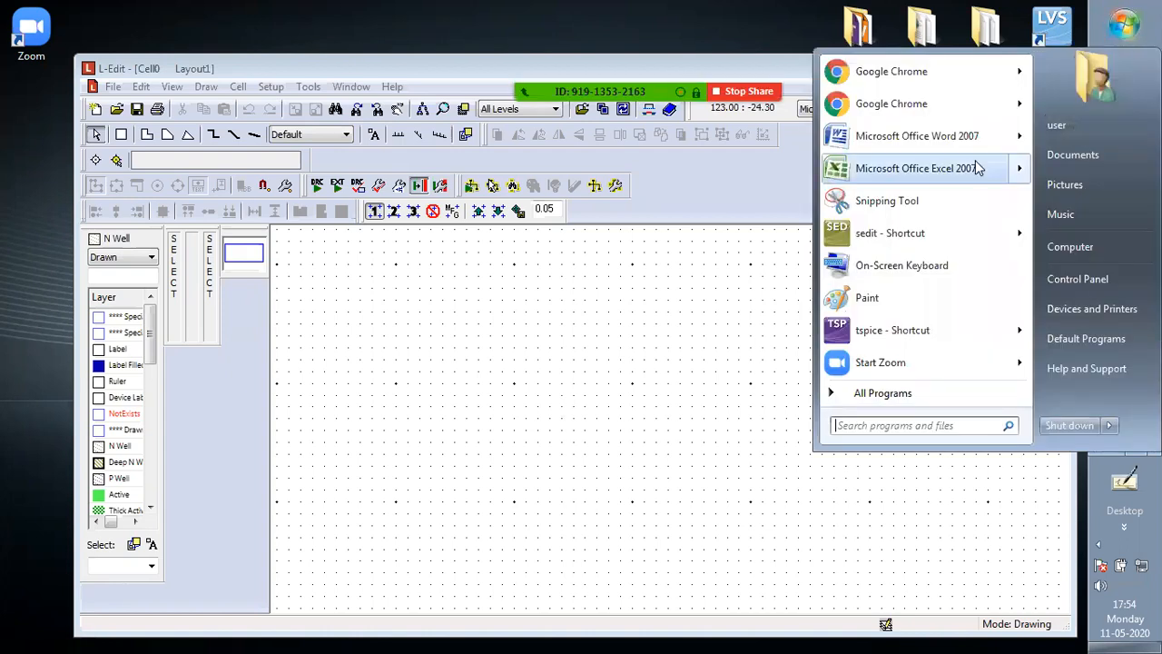
Open Paint and sketch with the Pencil two parallel PMOS transistors joined to a supply line above them
click(876, 296)
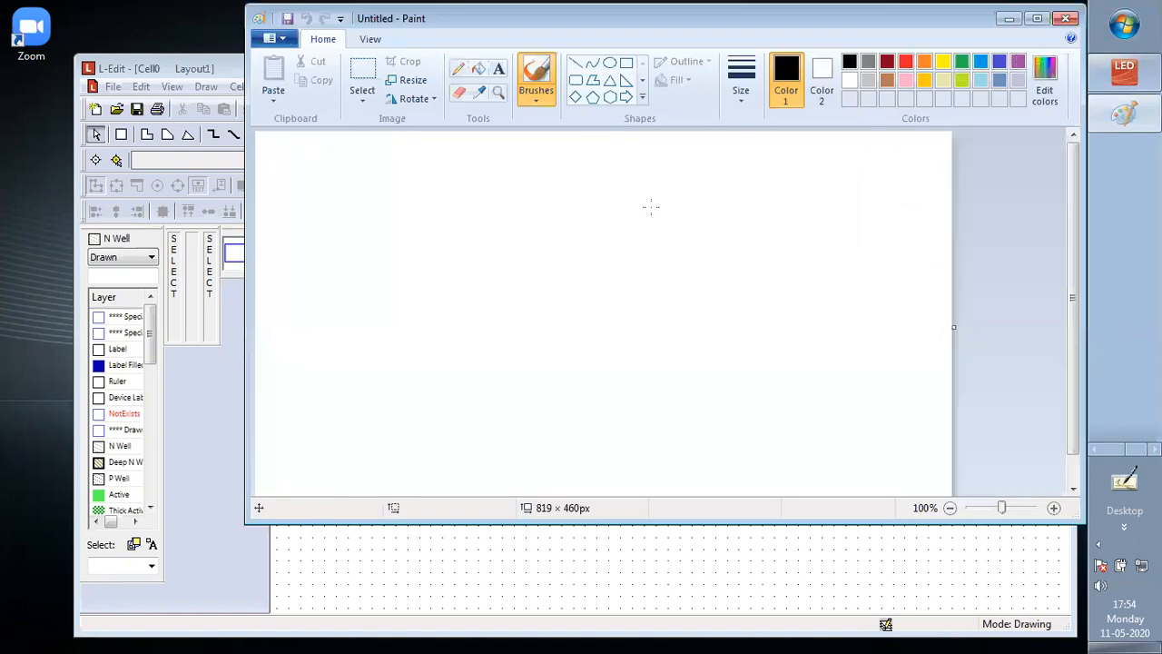
click(459, 69)
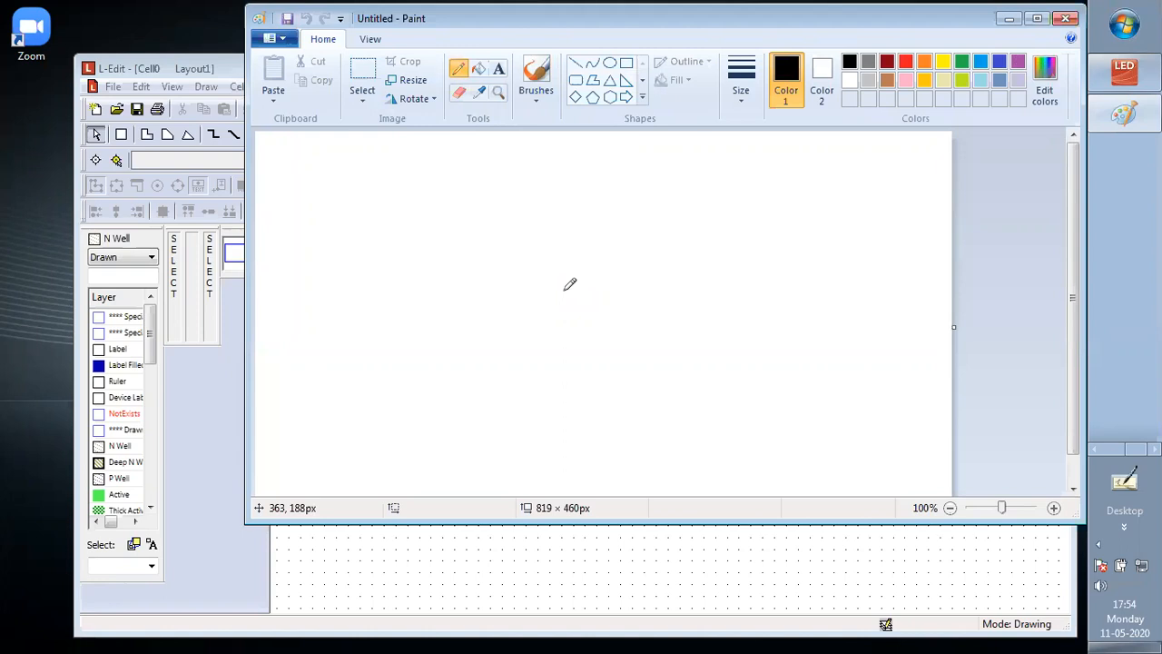
mouse_move(559, 208)
mouse_down()
mouse_move(545, 223)
mouse_move(561, 263)
mouse_up()
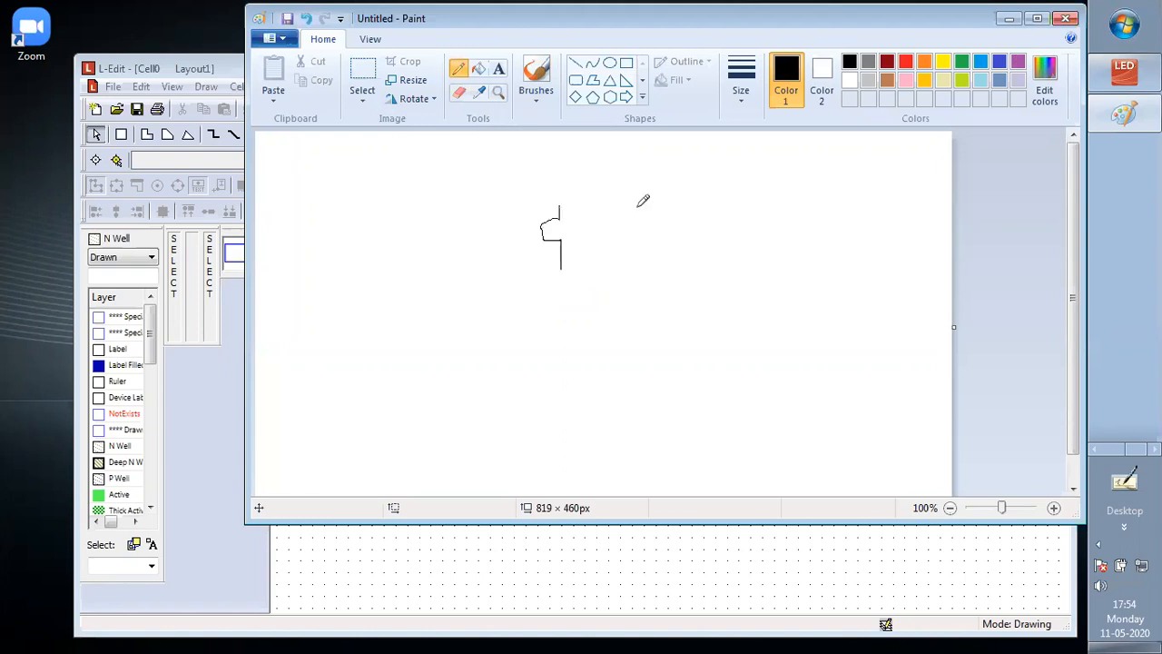
mouse_move(637, 207)
mouse_down()
mouse_move(626, 228)
mouse_move(640, 268)
mouse_move(565, 266)
mouse_up()
drag(560, 206, 572, 206)
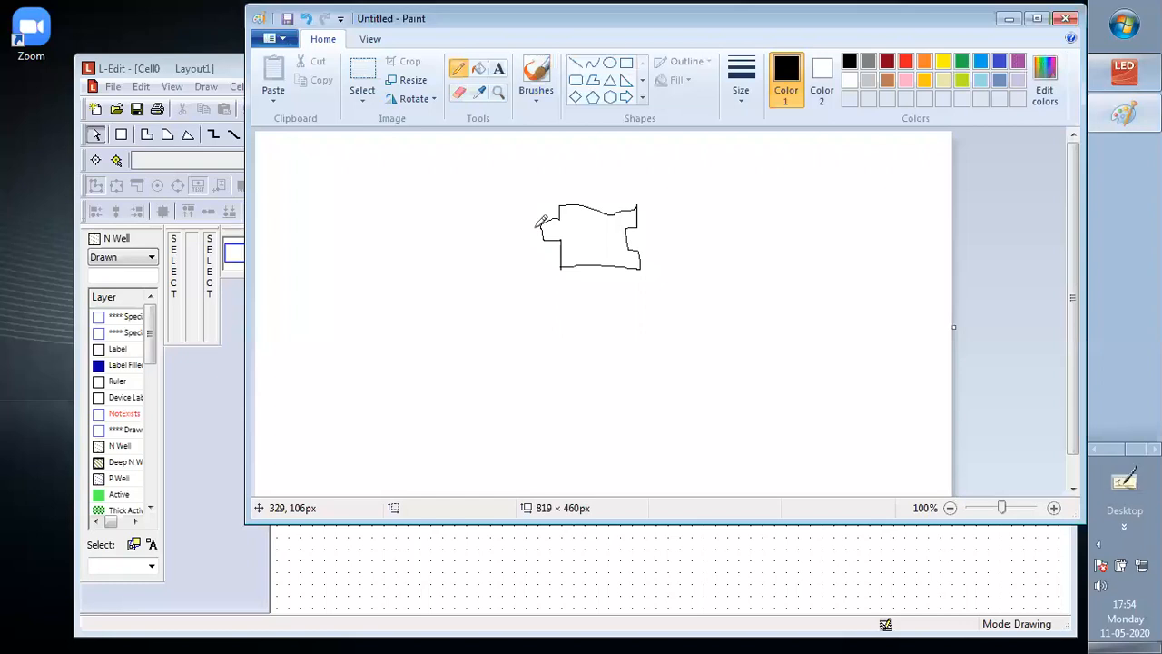
drag(535, 241, 535, 221)
drag(528, 229, 534, 229)
mouse_move(592, 207)
mouse_down()
mouse_move(592, 177)
mouse_move(582, 179)
mouse_up()
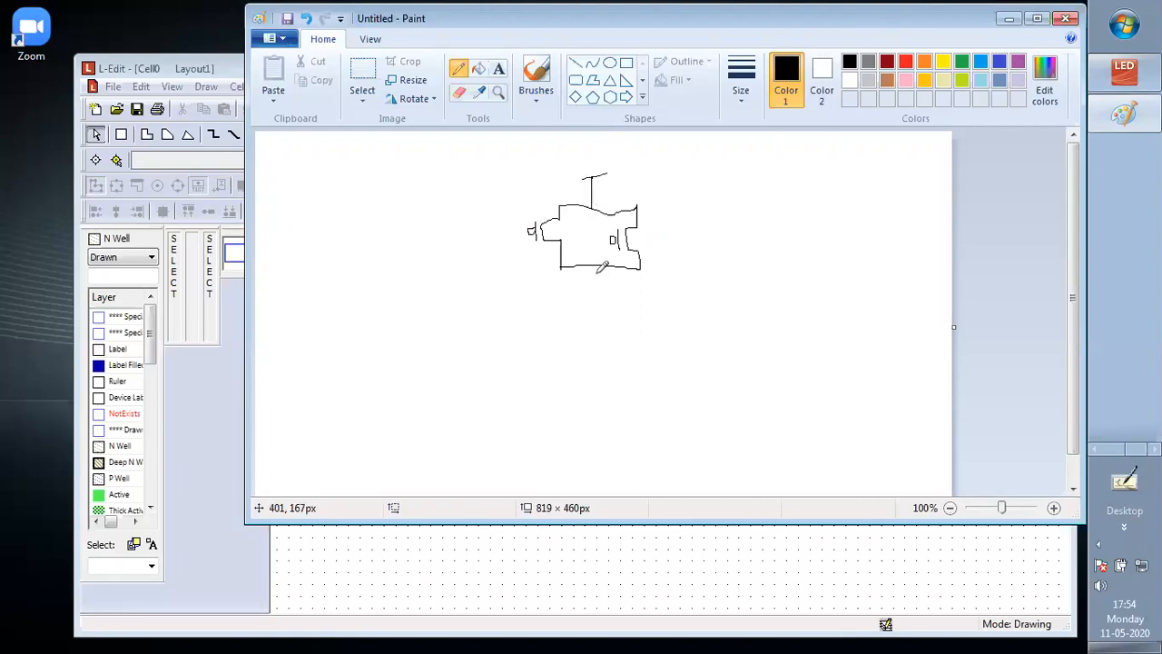
Sketch two series NMOS transistors with gates A and B below the PMOS pair, ending in a ground line
mouse_move(595, 269)
mouse_down()
mouse_move(595, 292)
mouse_move(579, 300)
mouse_move(586, 345)
mouse_move(596, 389)
mouse_move(616, 389)
mouse_up()
drag(574, 300, 574, 313)
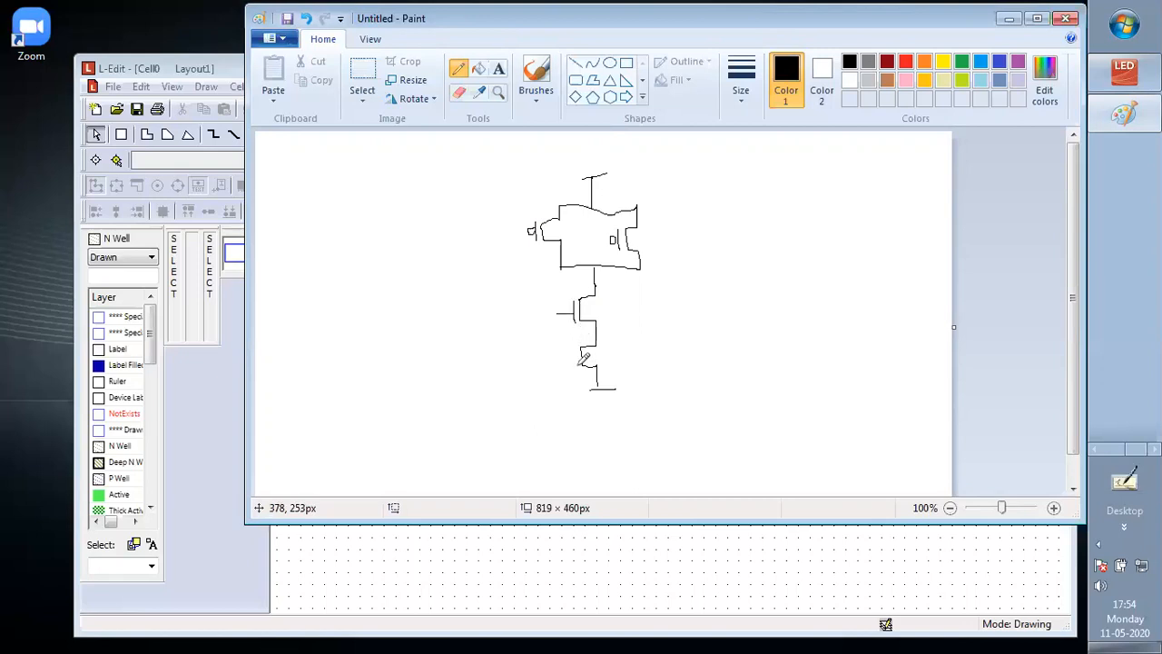
mouse_move(578, 357)
mouse_down()
mouse_move(565, 357)
mouse_move(539, 305)
mouse_move(548, 368)
mouse_up()
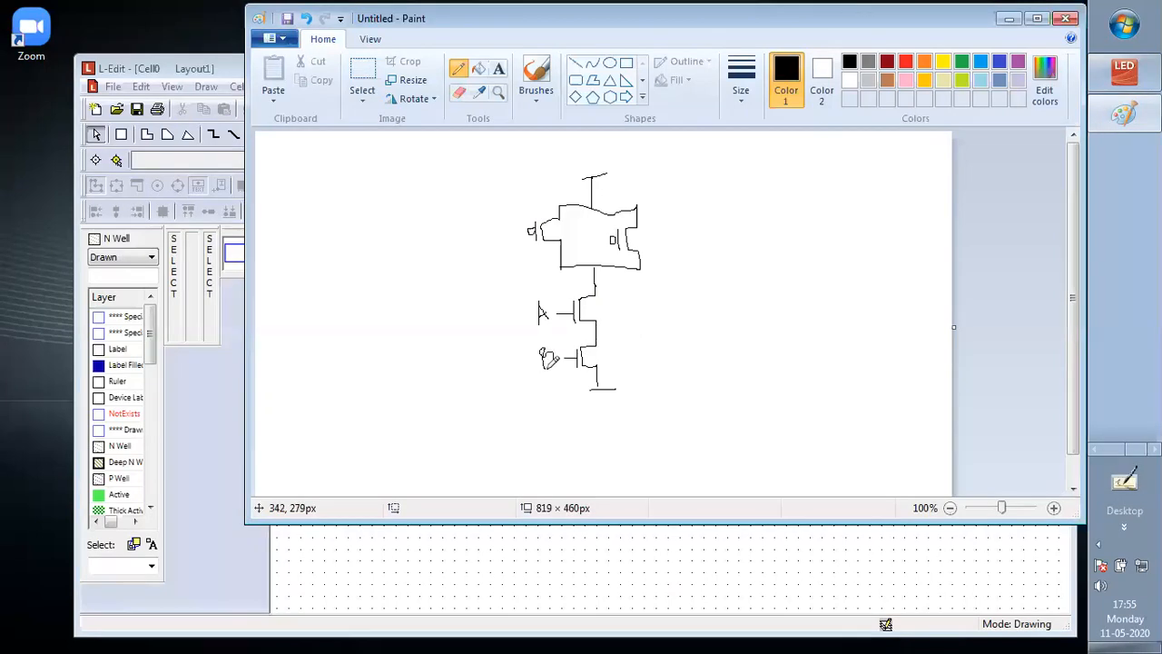
Label the PMOS gates A and B and draw an output line labelled O/P from the node between both networks
mouse_move(533, 232)
mouse_down()
mouse_move(511, 234)
mouse_move(498, 255)
mouse_move(505, 242)
mouse_up()
mouse_move(591, 253)
mouse_down()
mouse_move(587, 236)
mouse_move(598, 240)
mouse_move(590, 252)
mouse_move(640, 279)
mouse_move(683, 275)
mouse_move(678, 311)
mouse_up()
mouse_move(690, 288)
mouse_down()
mouse_move(694, 314)
mouse_move(691, 298)
mouse_up()
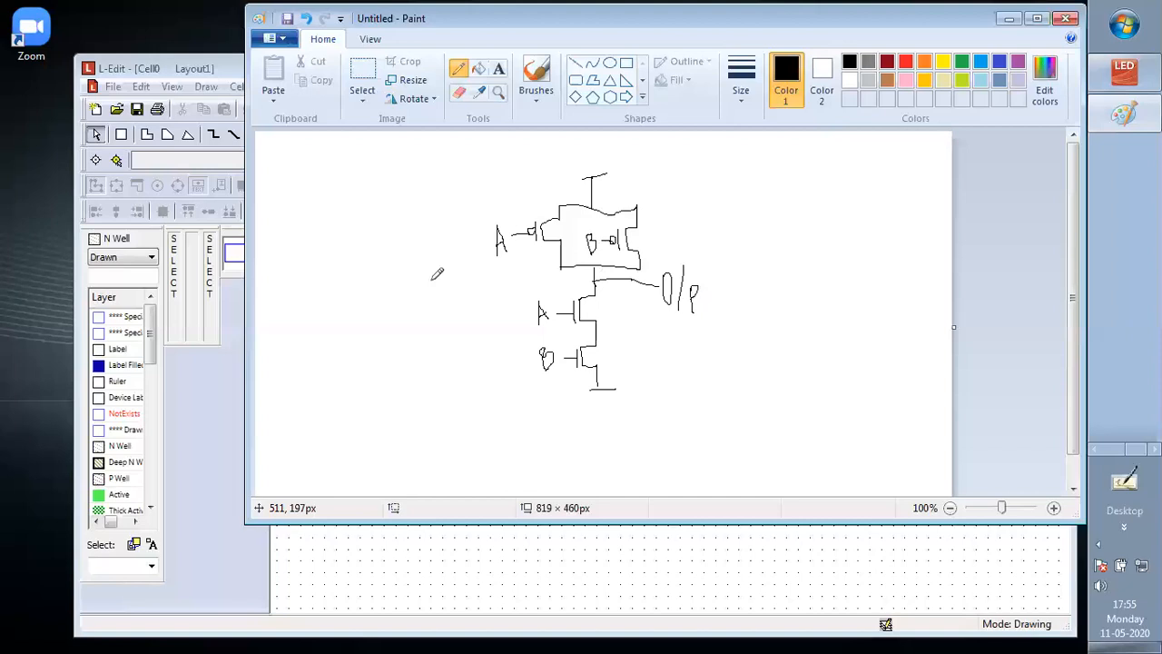
Draw a horizontal Vdd rail beside the schematic and write the title "Stick diagram" above it
mouse_move(280, 219)
mouse_down()
mouse_move(421, 209)
mouse_move(425, 238)
mouse_move(444, 237)
mouse_up()
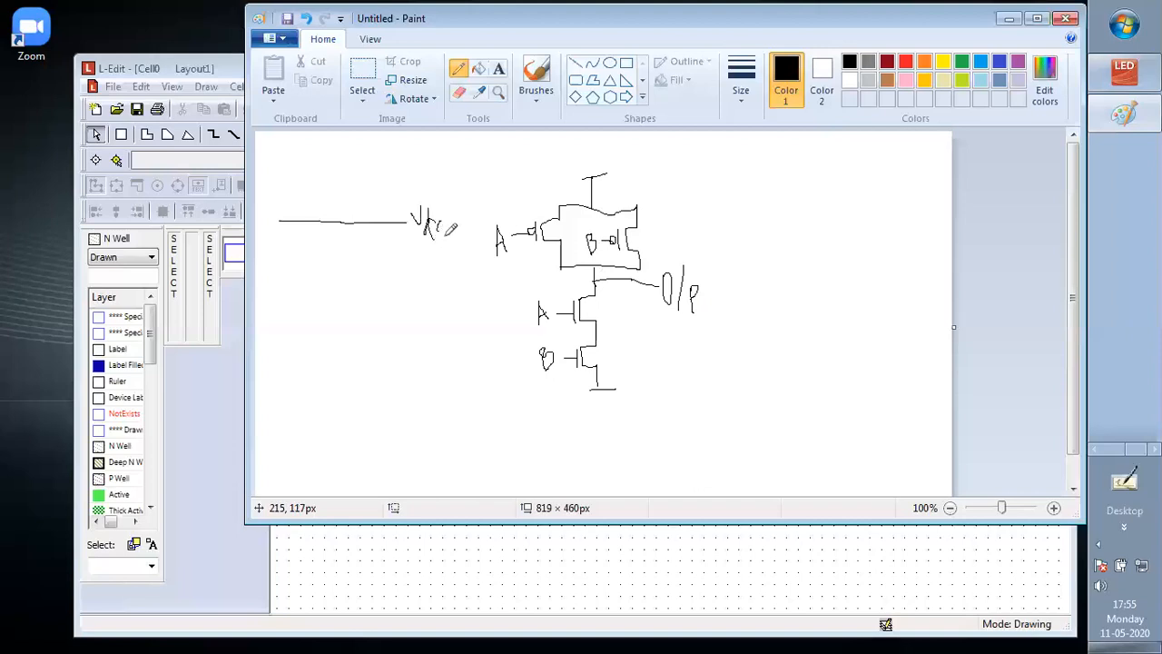
drag(292, 150, 270, 190)
drag(303, 152, 308, 180)
mouse_move(316, 156)
mouse_down()
mouse_move(307, 167)
mouse_move(319, 176)
mouse_move(348, 158)
mouse_move(363, 171)
mouse_up()
click(318, 153)
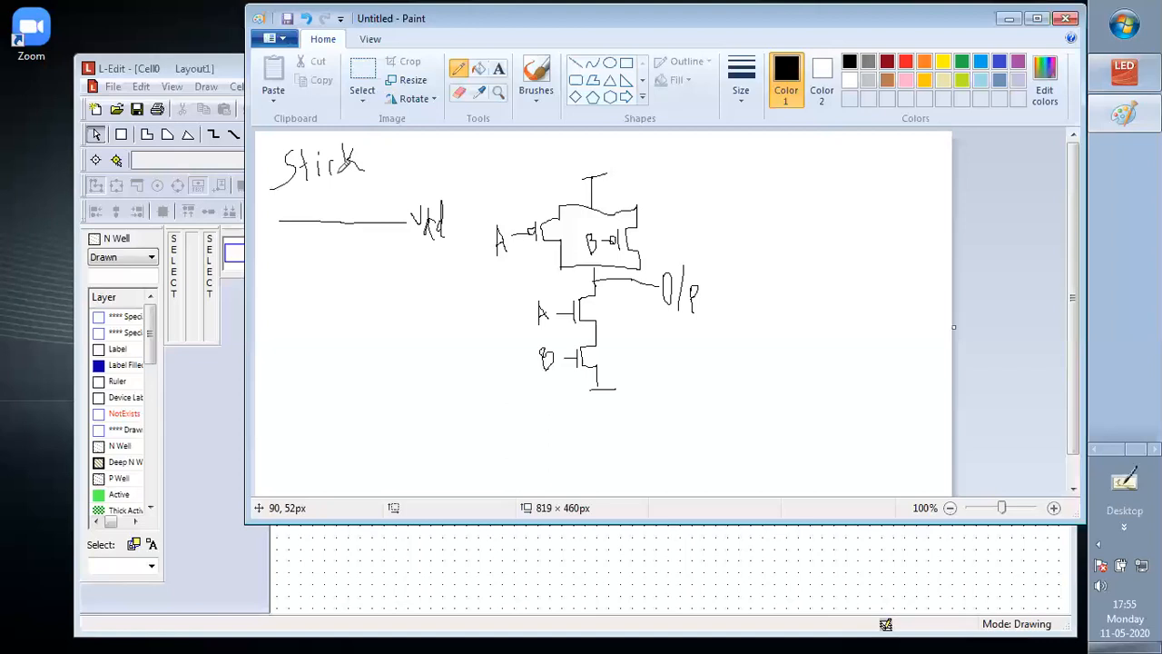
mouse_move(392, 163)
mouse_down()
mouse_move(392, 177)
mouse_move(424, 182)
mouse_move(438, 169)
mouse_move(423, 195)
mouse_move(457, 170)
mouse_move(495, 181)
mouse_up()
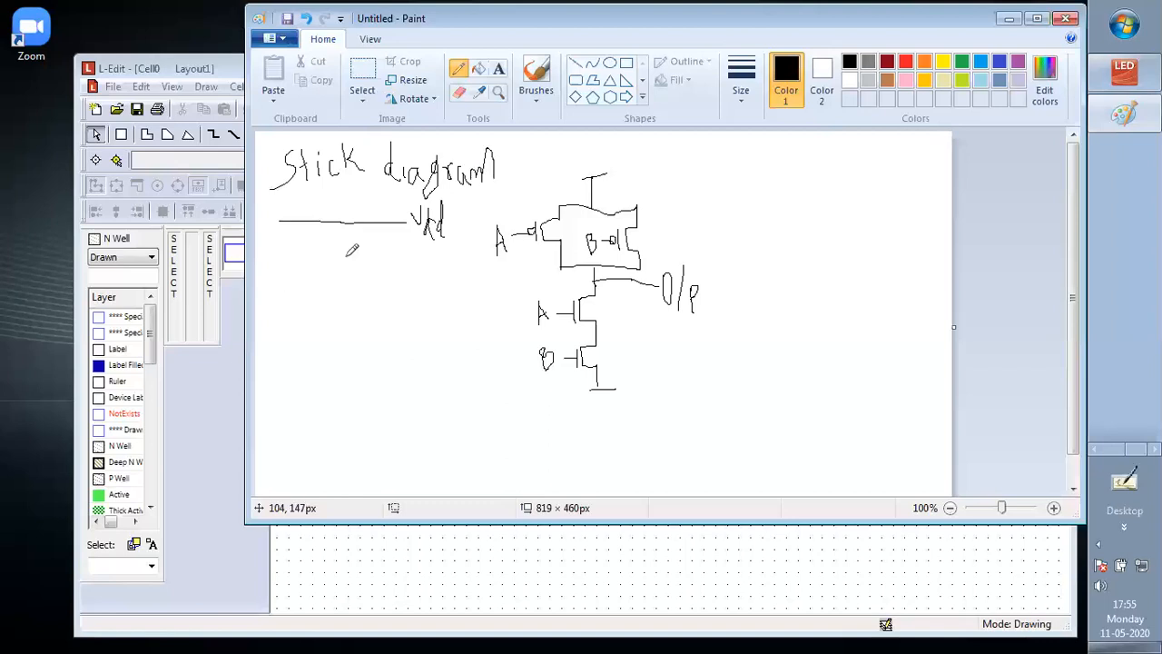
Draw the gnd rail and, between the two rails, horizontal diffusion lines labelled p+ and n+
mouse_move(301, 361)
mouse_down()
mouse_move(464, 342)
mouse_move(453, 374)
mouse_move(474, 362)
mouse_up()
mouse_move(484, 348)
mouse_down()
mouse_move(493, 328)
mouse_move(503, 358)
mouse_up()
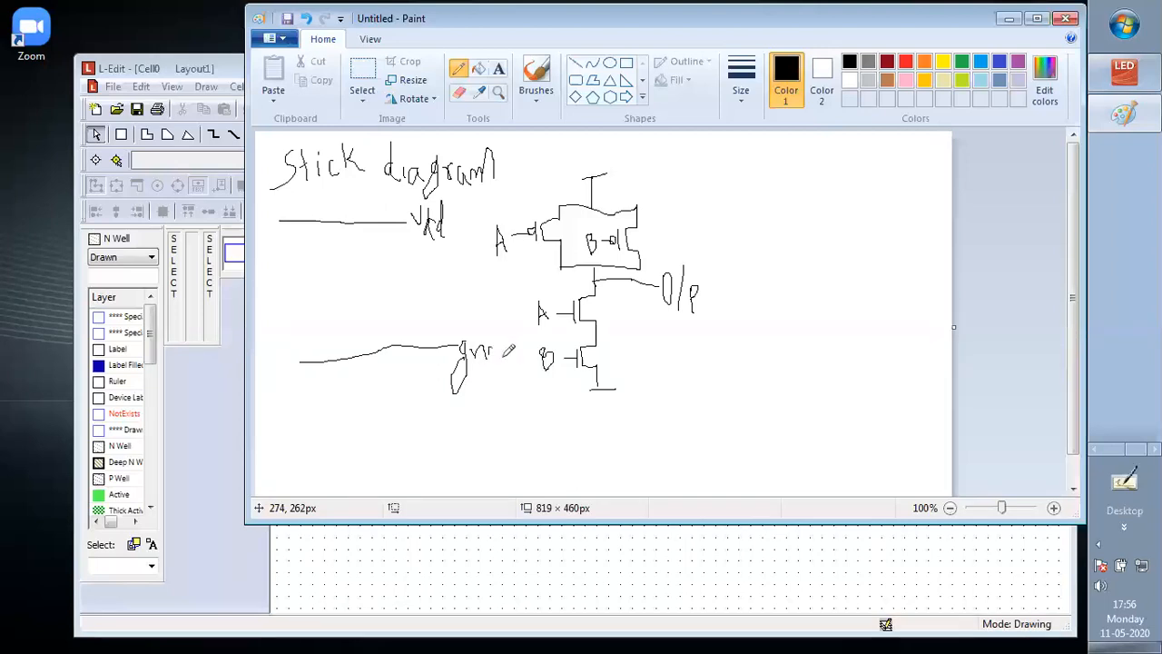
click(286, 270)
mouse_move(286, 270)
mouse_down()
mouse_move(434, 266)
mouse_move(439, 284)
mouse_move(441, 268)
mouse_move(458, 270)
mouse_move(451, 277)
mouse_up()
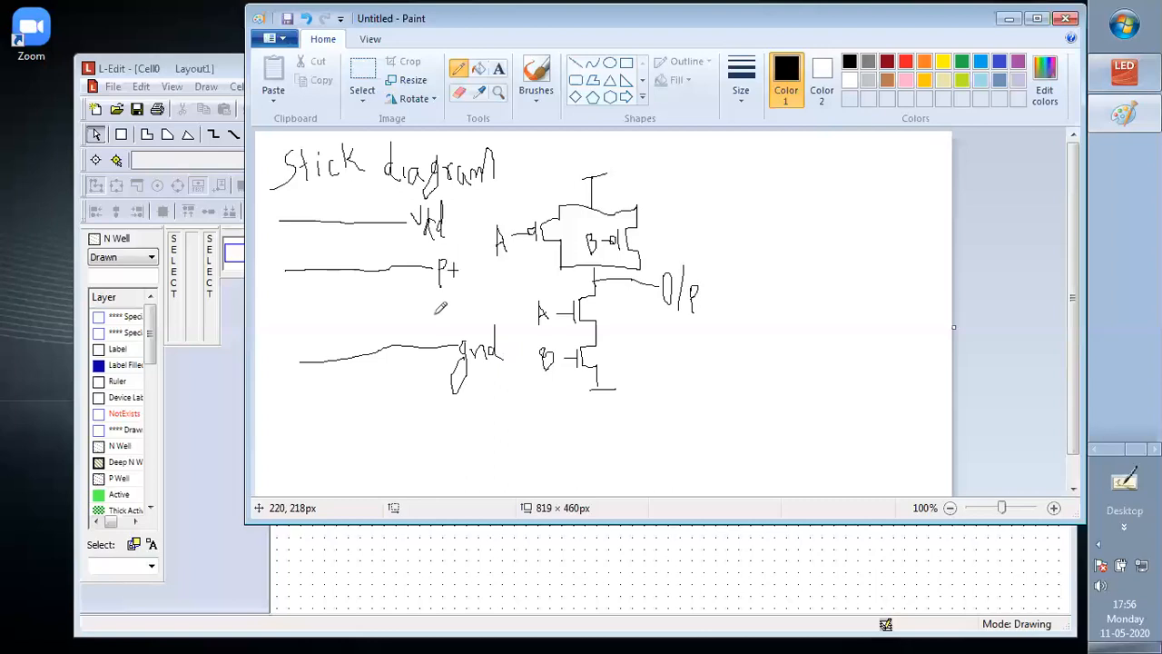
drag(410, 315, 443, 315)
drag(348, 313, 292, 318)
drag(447, 321, 474, 312)
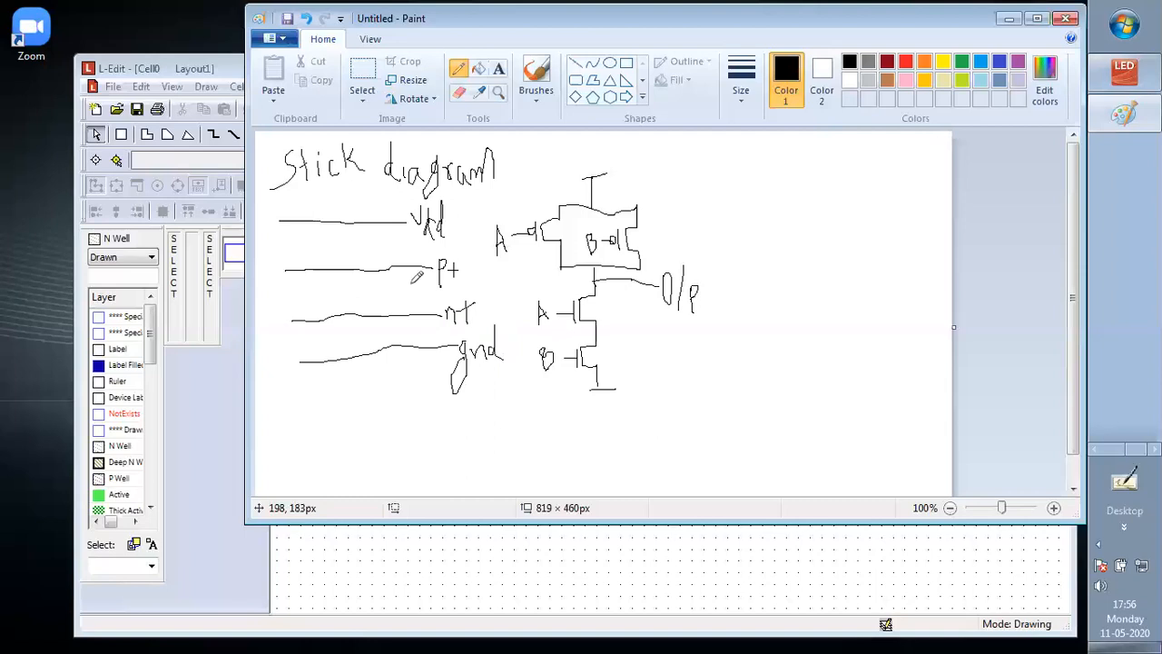
Draw two vertical gate lines crossing the p+ and n+ lines and label them A and B
drag(319, 253, 325, 322)
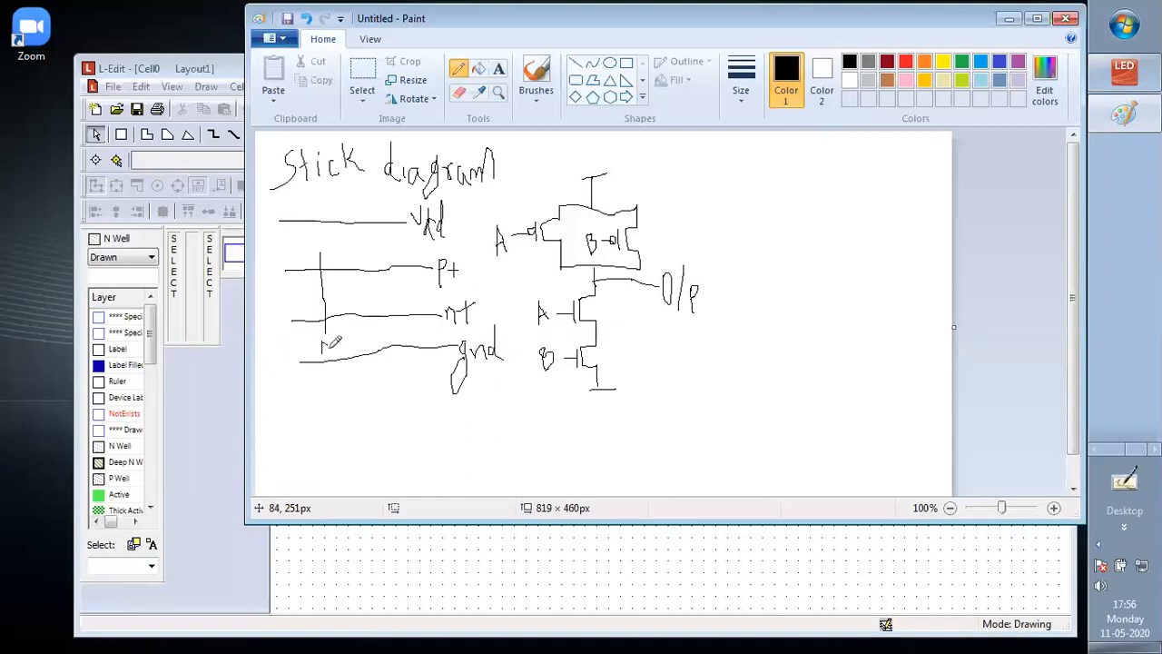
drag(321, 353, 331, 353)
drag(357, 245, 358, 318)
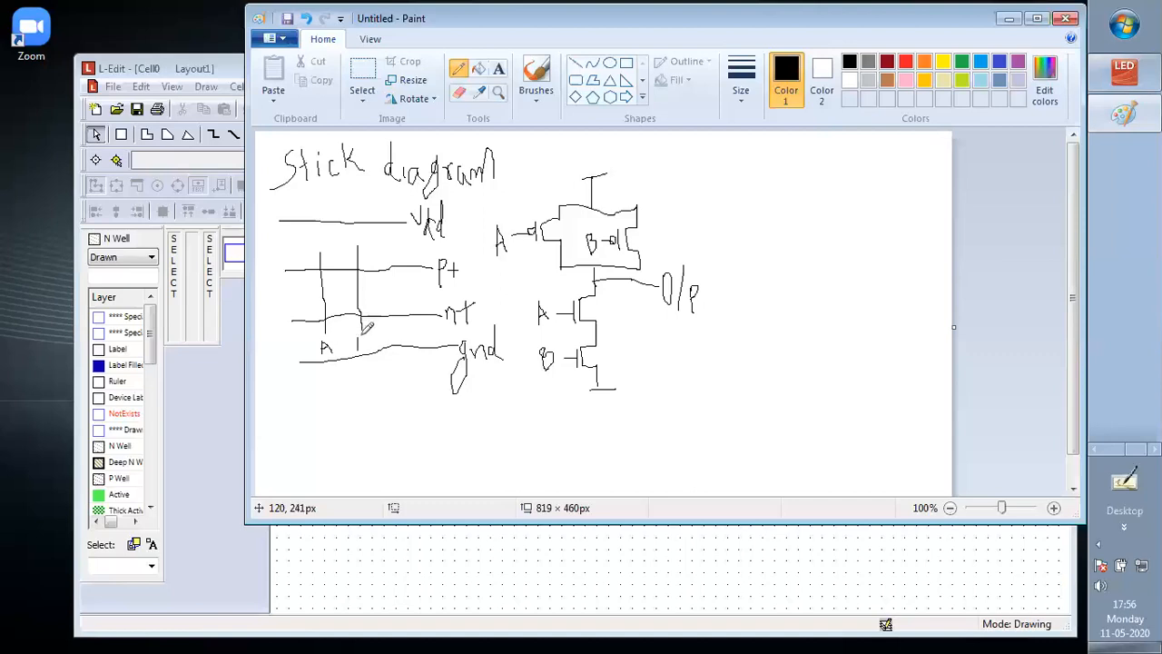
drag(358, 336, 360, 350)
Mark the source (S) and drain (D) terminals of all four transistors in the schematic
drag(610, 368, 600, 383)
mouse_move(647, 210)
mouse_down()
mouse_move(640, 221)
mouse_move(583, 227)
mouse_up()
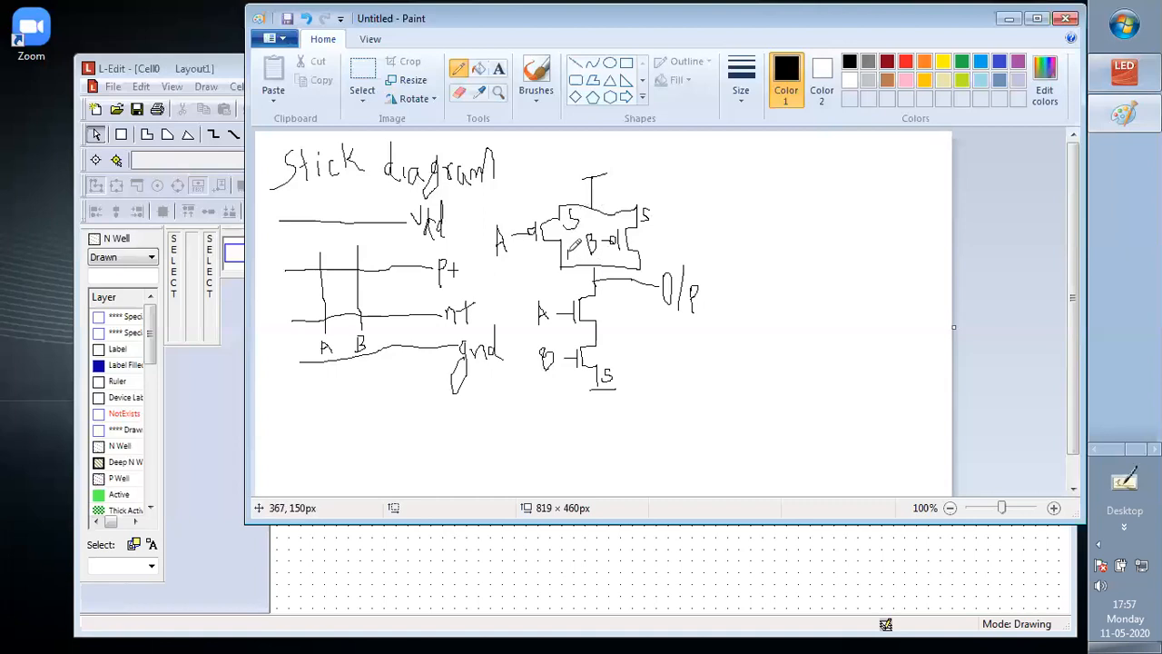
drag(567, 257, 577, 255)
drag(642, 250, 646, 268)
drag(600, 342, 600, 331)
drag(601, 290, 602, 301)
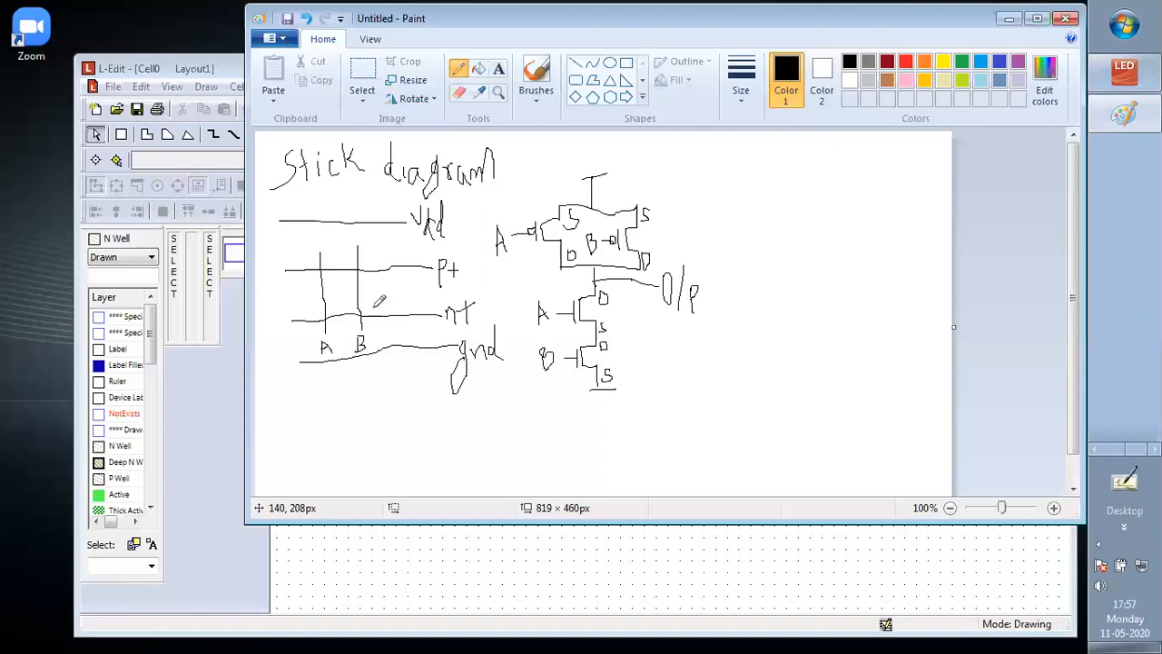
Mark the sources, drains and end contacts on the n+ line and connect transistor B's source to gnd
mouse_move(383, 314)
mouse_down()
mouse_move(384, 350)
mouse_move(384, 319)
mouse_up()
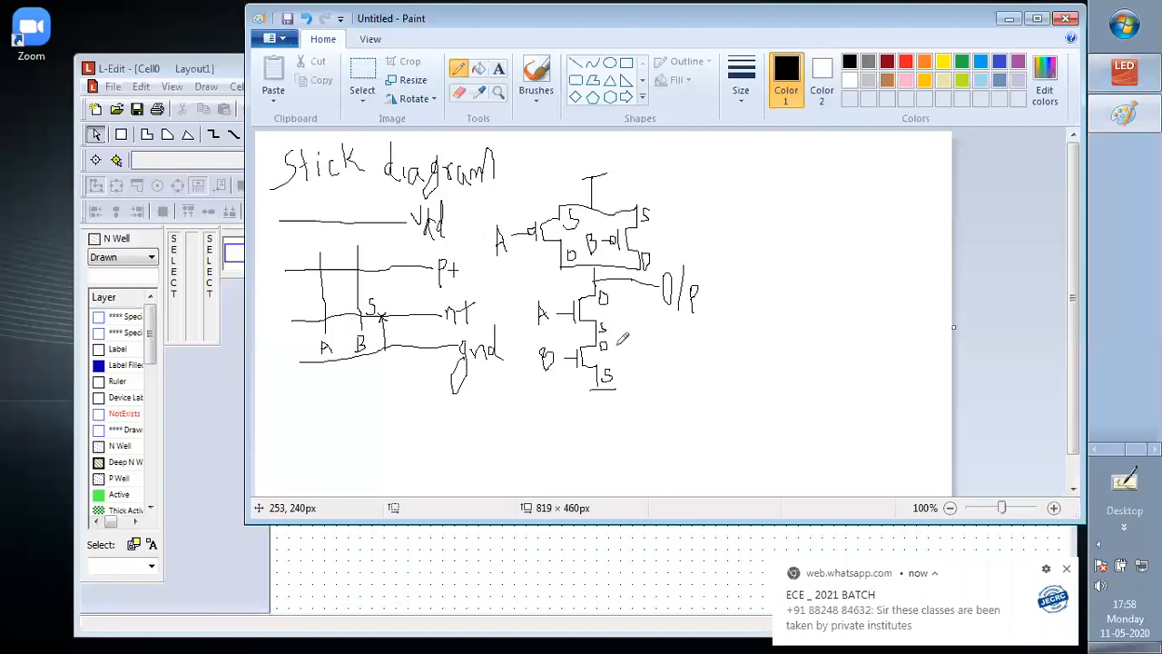
drag(345, 306, 359, 325)
drag(314, 310, 315, 317)
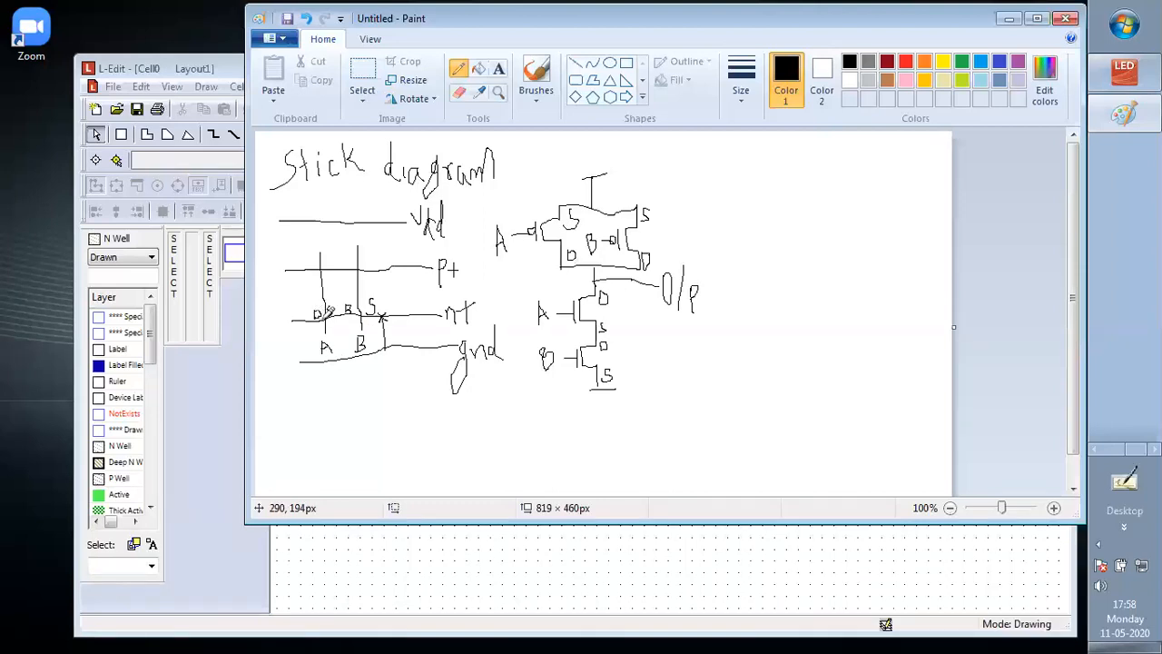
mouse_move(302, 321)
mouse_down()
mouse_move(302, 309)
mouse_move(302, 320)
mouse_up()
Mark the two outer sources on the p+ line with contacts and connect them to the Vdd rail
drag(312, 259, 302, 270)
drag(297, 222, 296, 271)
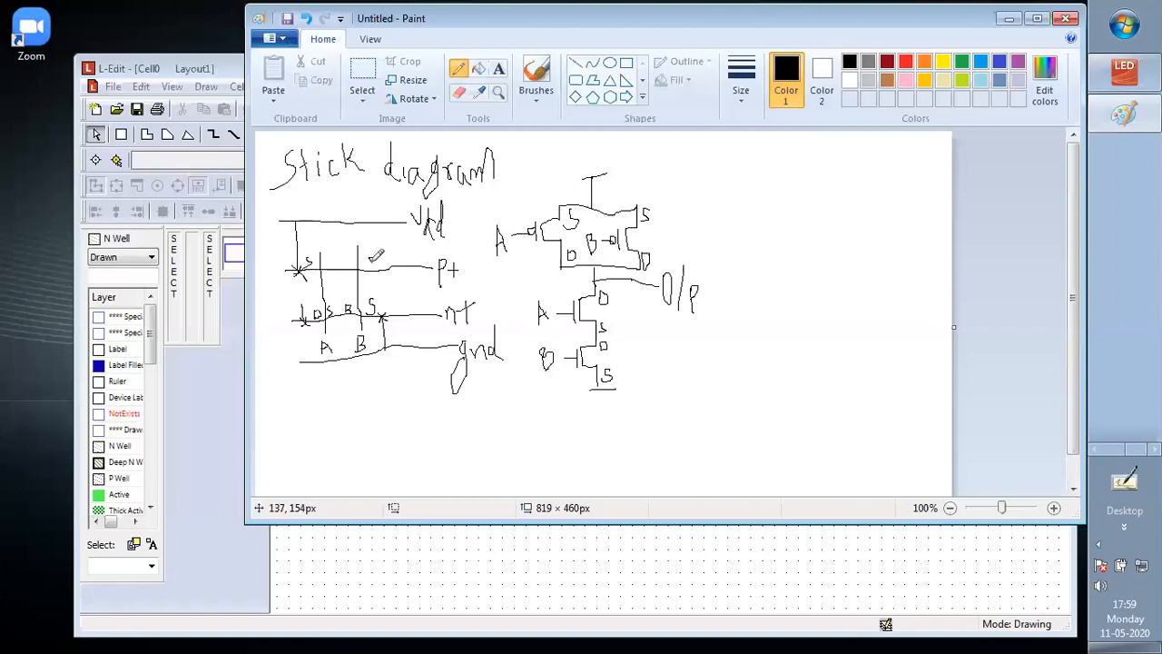
drag(374, 260, 383, 267)
mouse_move(382, 222)
mouse_down()
mouse_move(390, 275)
mouse_move(337, 278)
mouse_up()
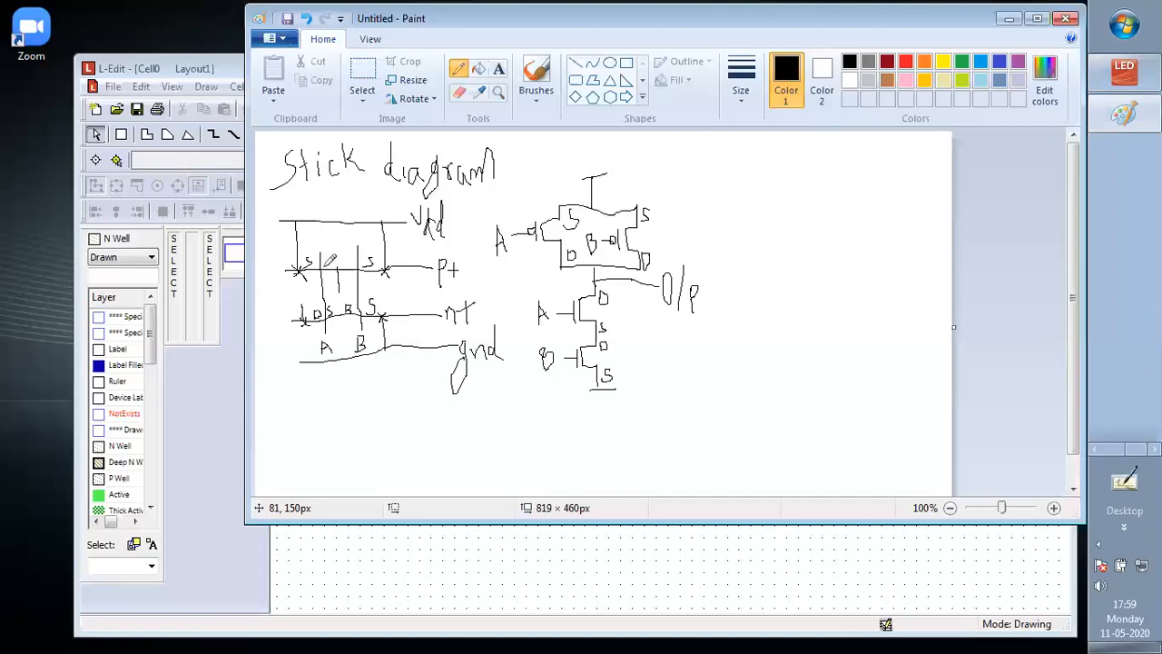
Label the shared p+ drains between gates A and B and connect them to the n+ drain with an output line
mouse_move(325, 260)
mouse_down()
mouse_move(325, 270)
mouse_move(327, 258)
mouse_move(346, 266)
mouse_move(342, 276)
mouse_up()
drag(300, 296, 348, 295)
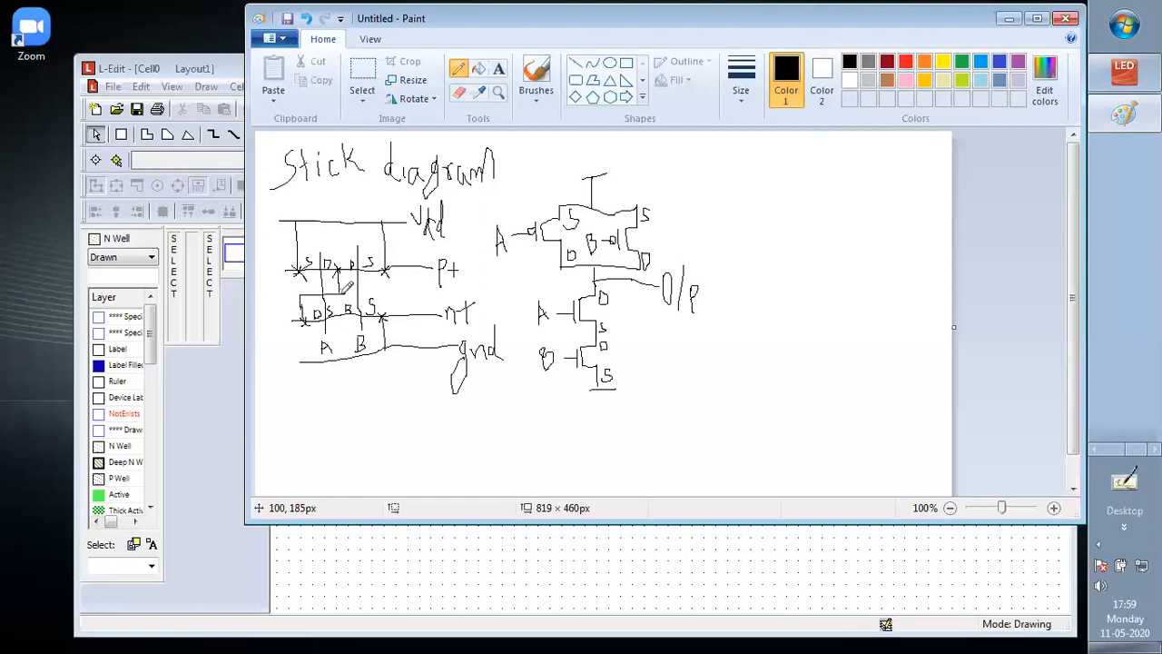
click(287, 298)
drag(286, 295, 294, 292)
Switch to L-Edit and replace the layout's setup with the Mosis technology file mhp_n05.tdb
click(1008, 18)
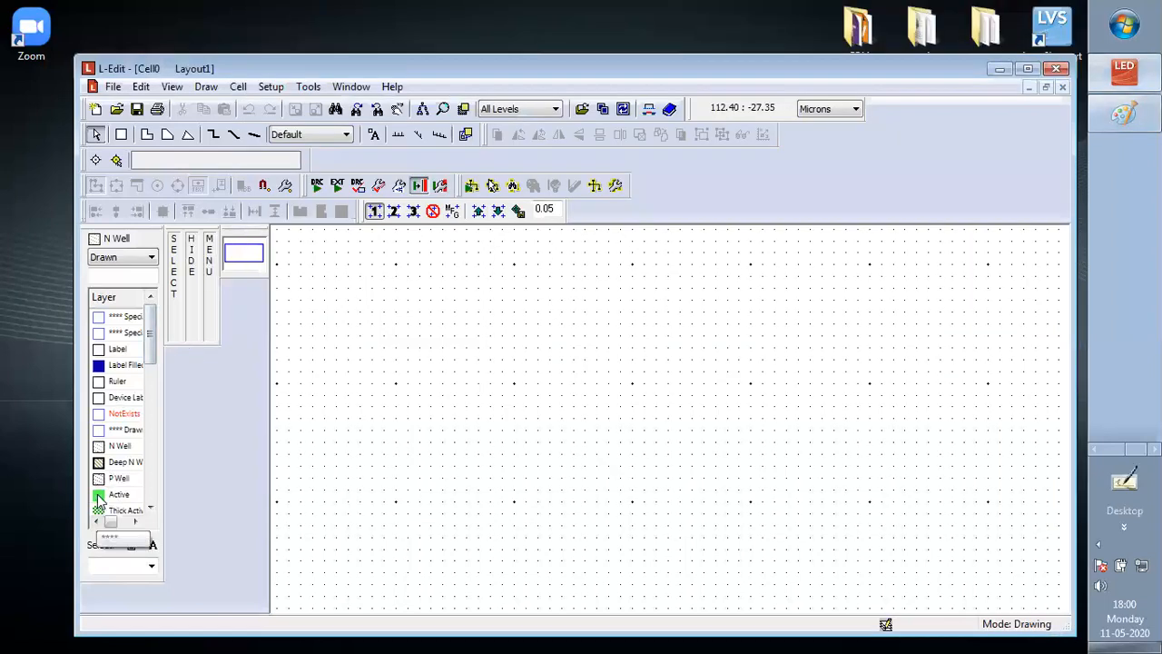
click(122, 134)
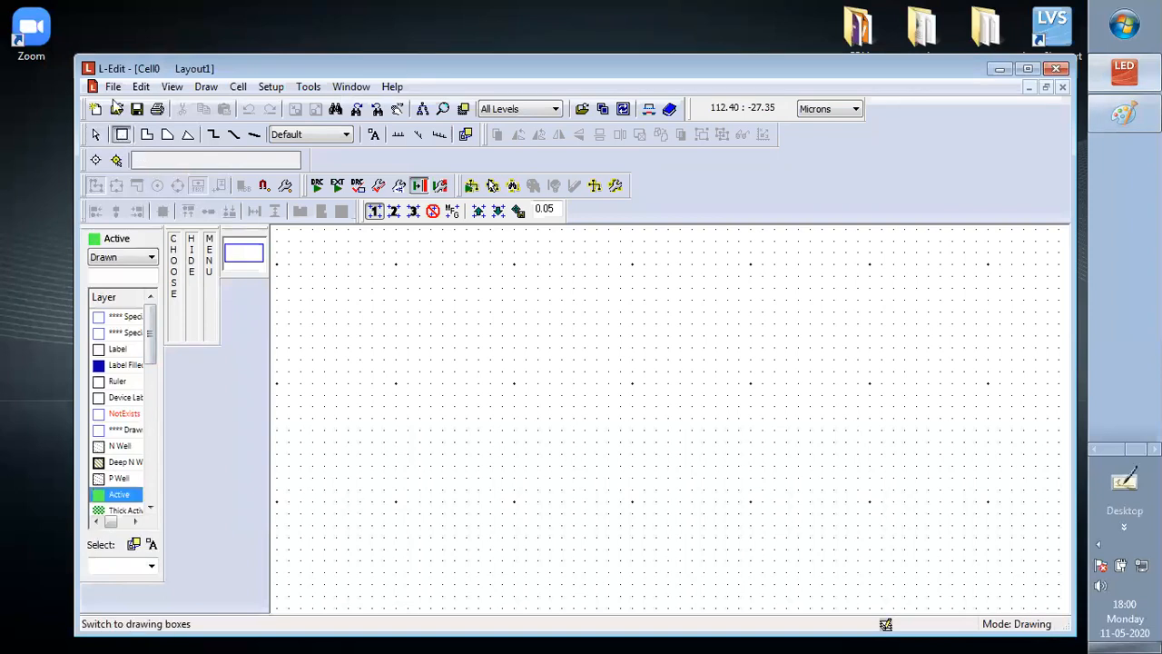
click(112, 87)
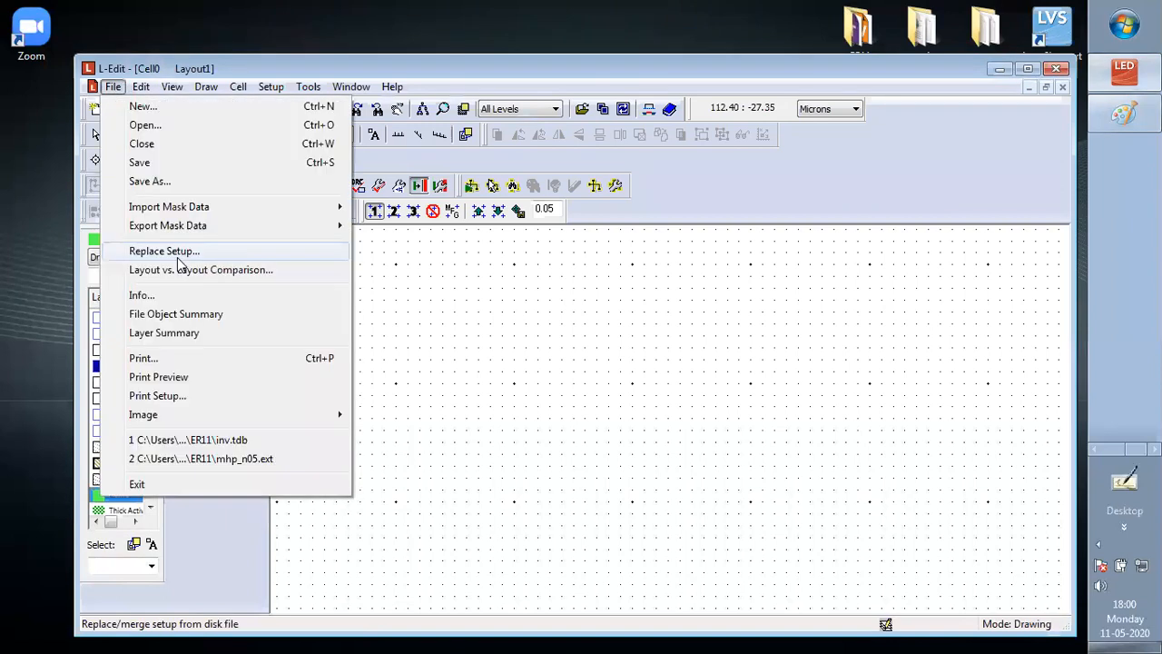
click(164, 252)
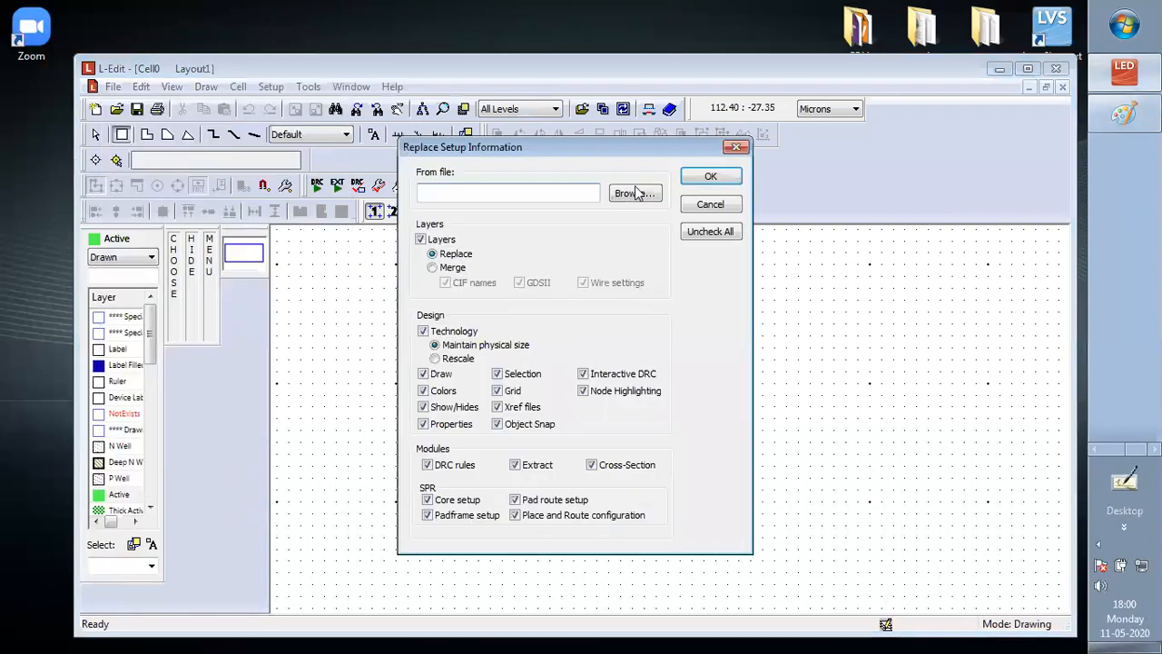
click(635, 194)
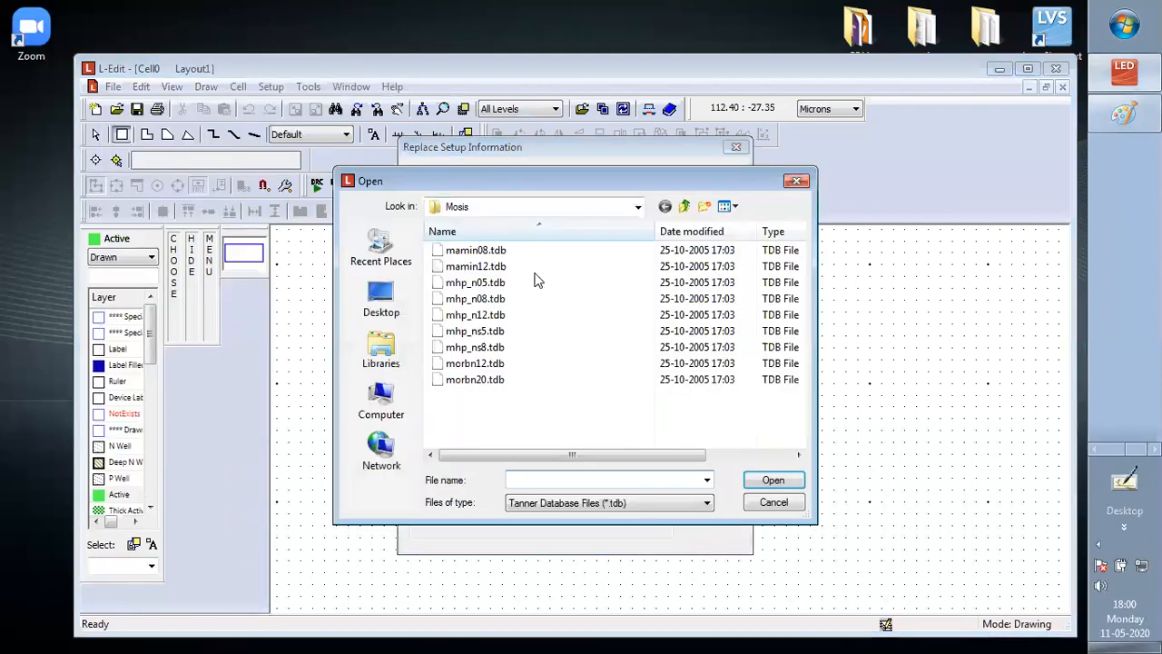
click(477, 283)
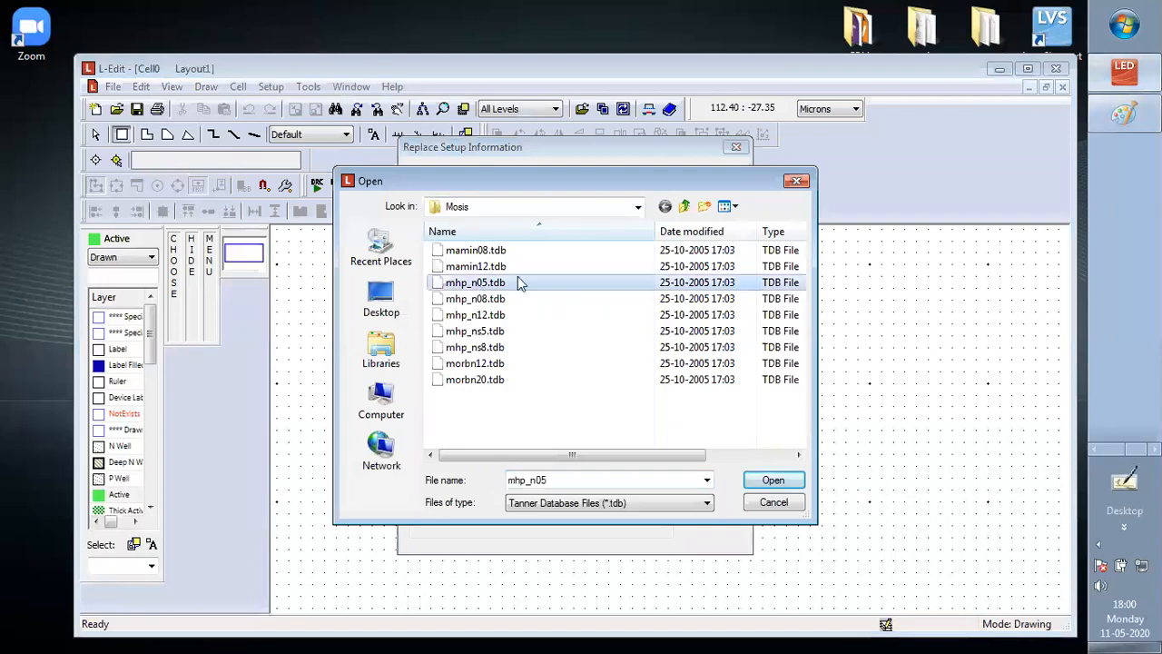
click(774, 481)
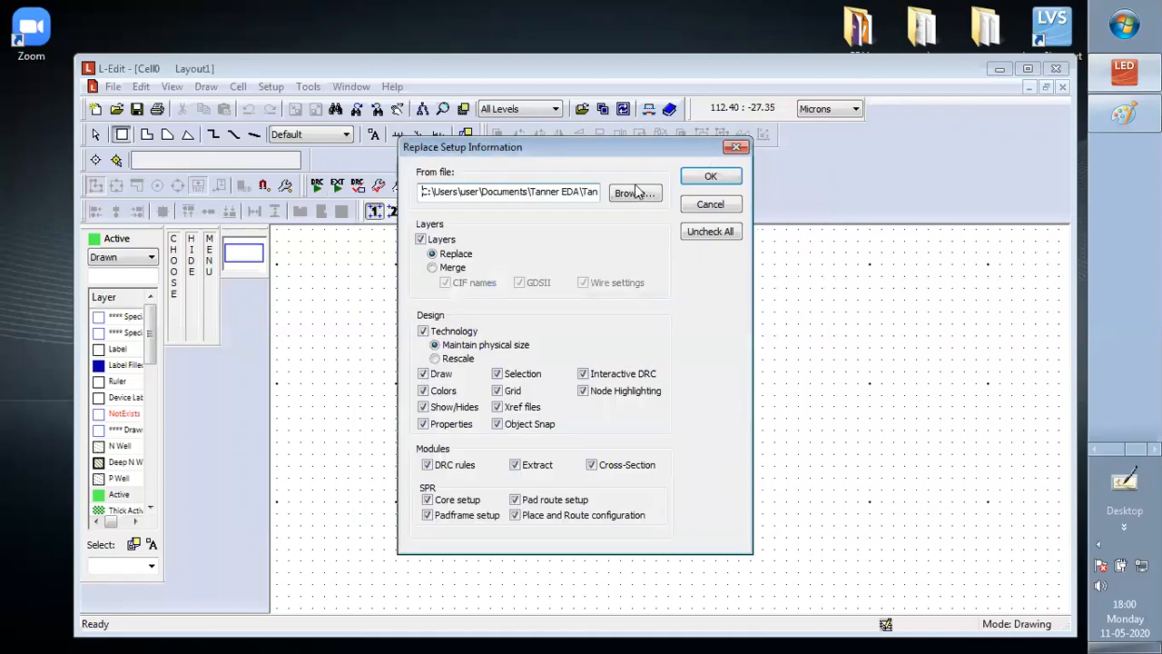
click(709, 176)
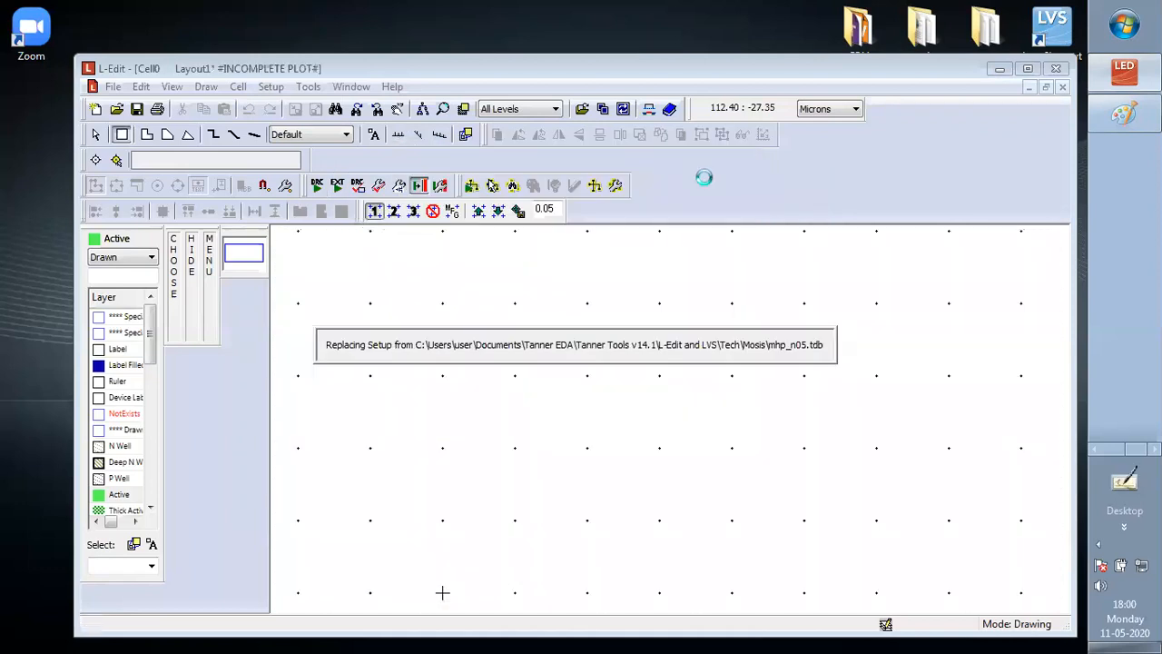
key(Return)
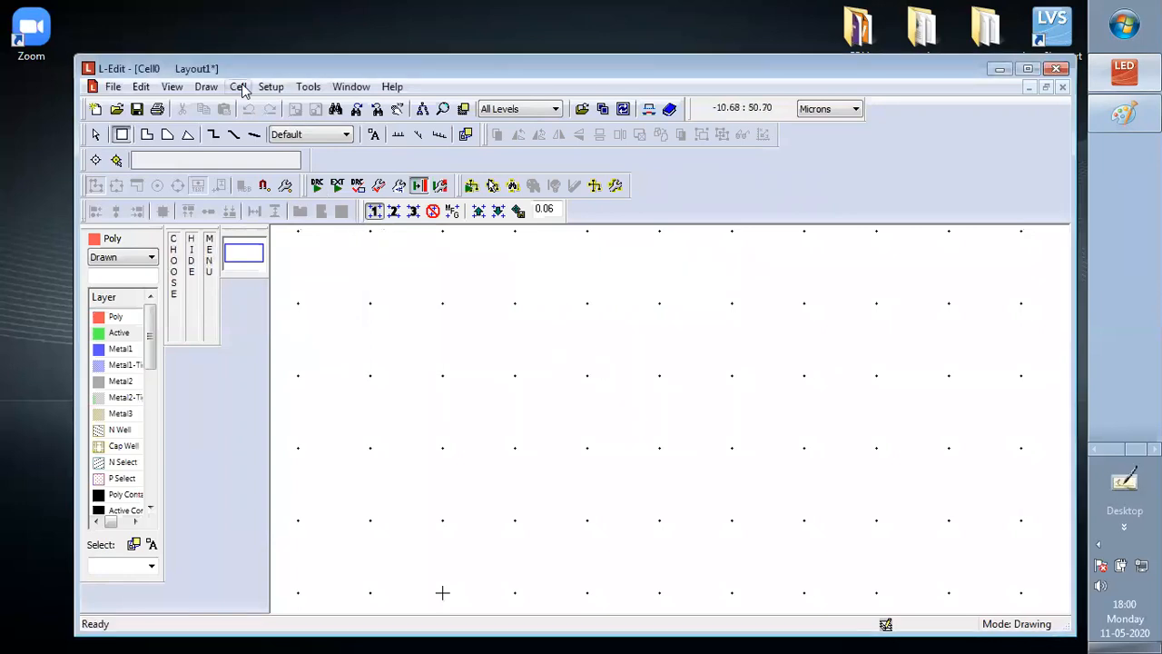
In the design setup, set the technology units to Lambda and map 1 Lambda to 3/10 micron
click(270, 86)
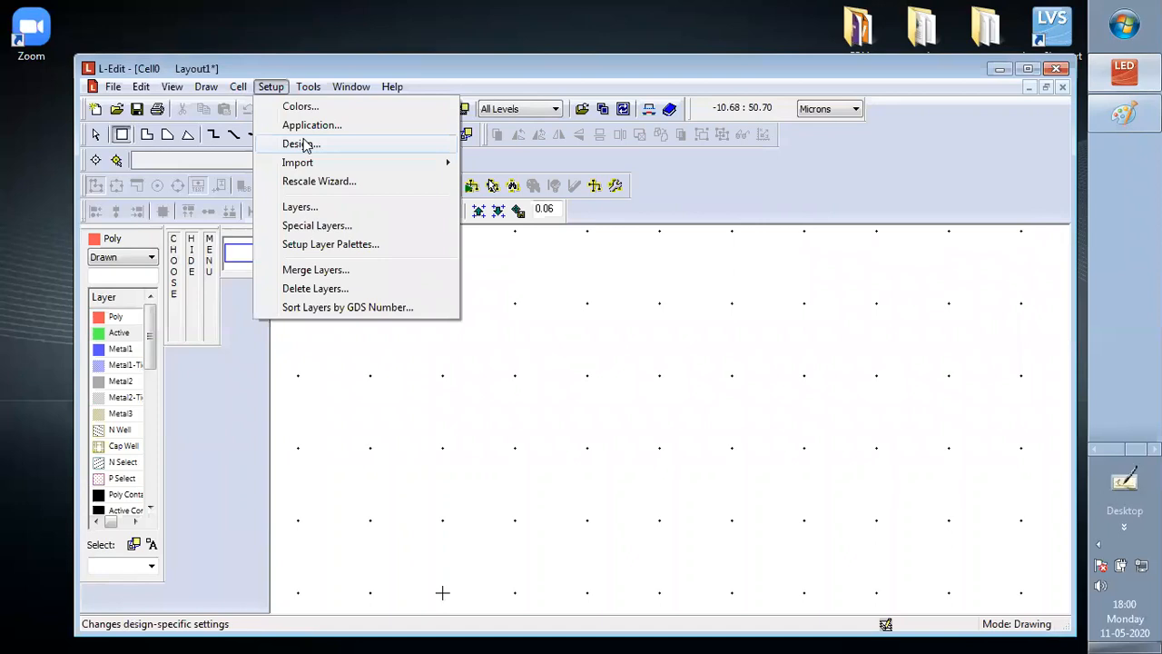
click(299, 143)
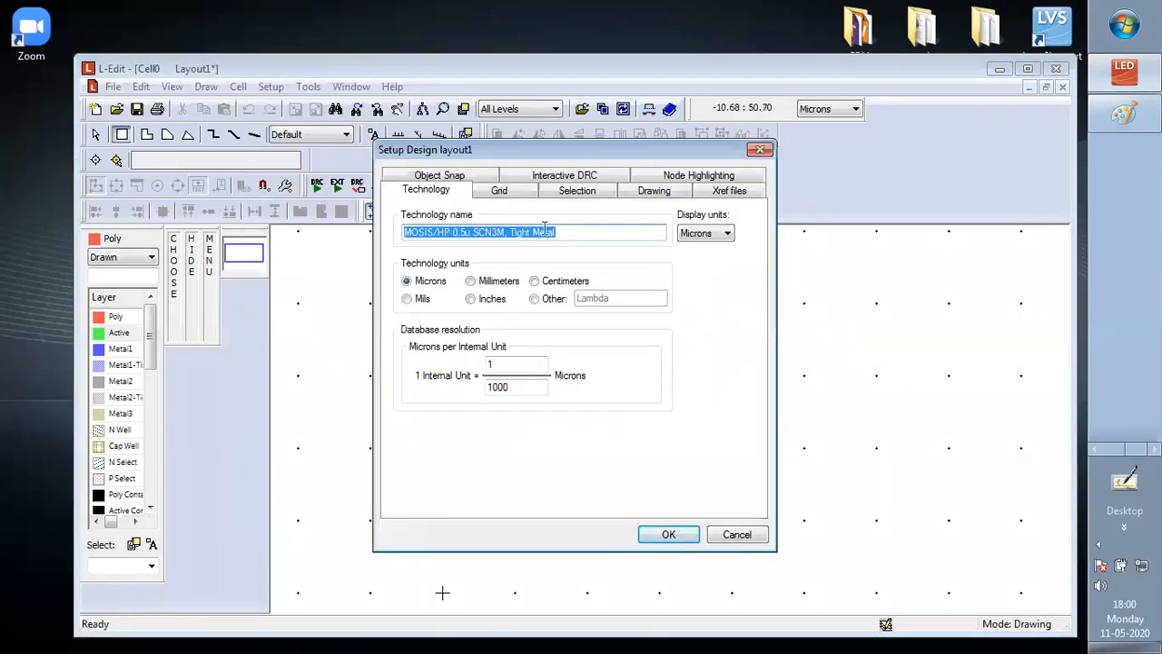
click(535, 299)
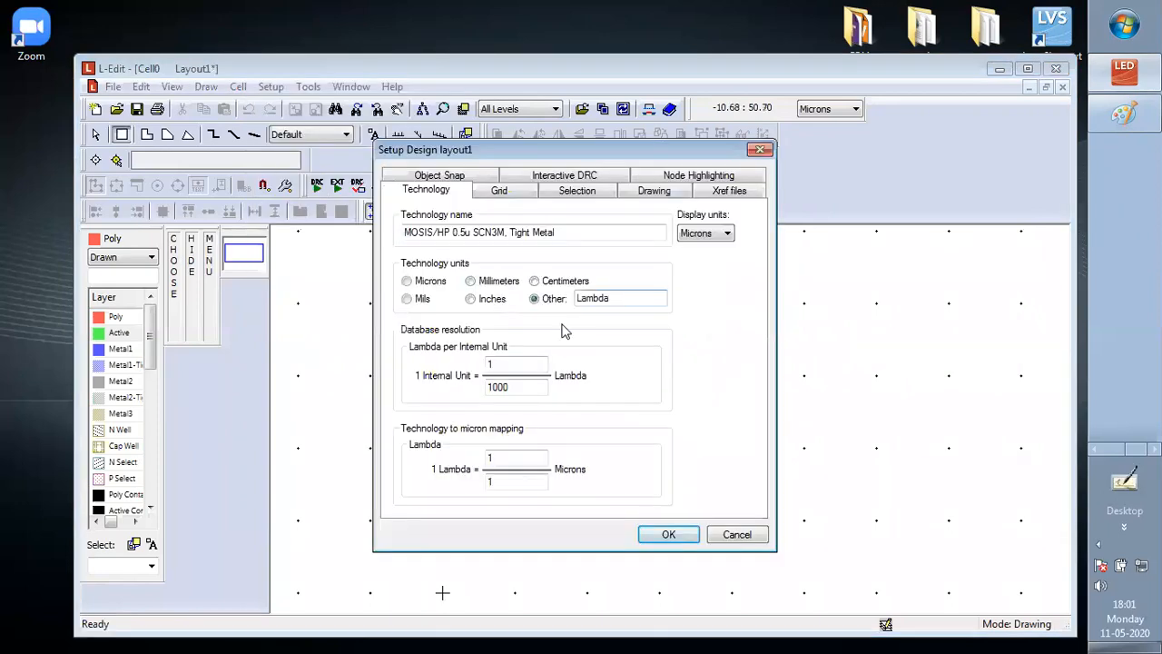
click(498, 456)
key(BackSpace)
text(3)
key(Tab)
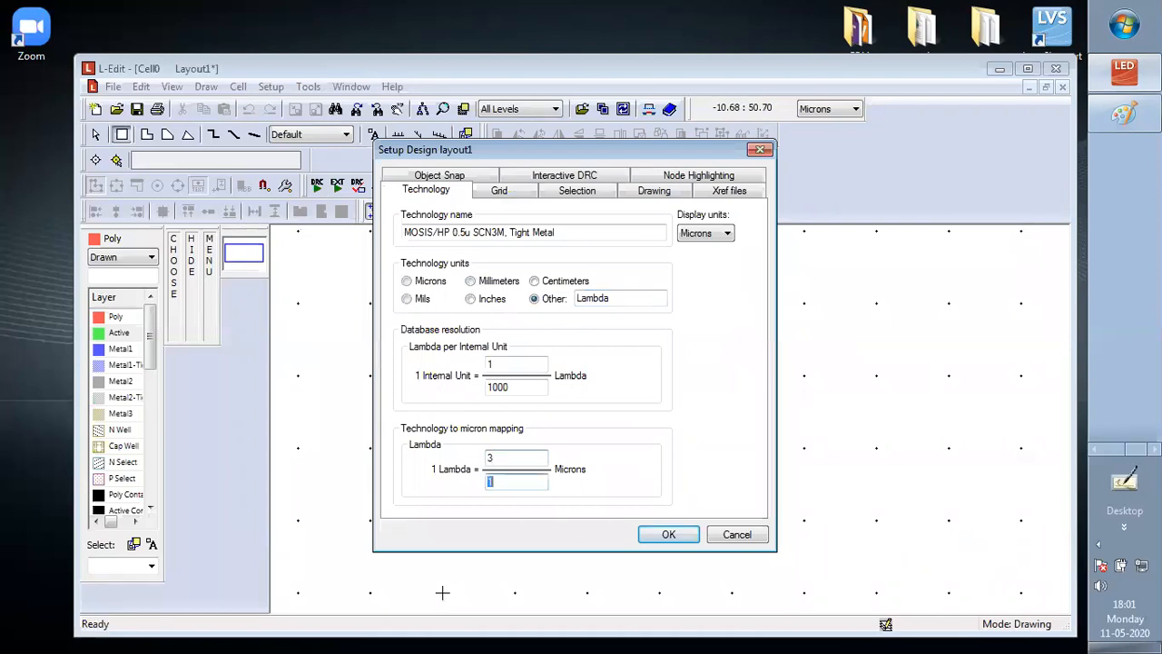
text(10)
Set the major displayed grid to 10.000 microns, suppressed under 15 pixels, and the minor grid to 1.000 microns, suppressed under 8 pixels
click(502, 193)
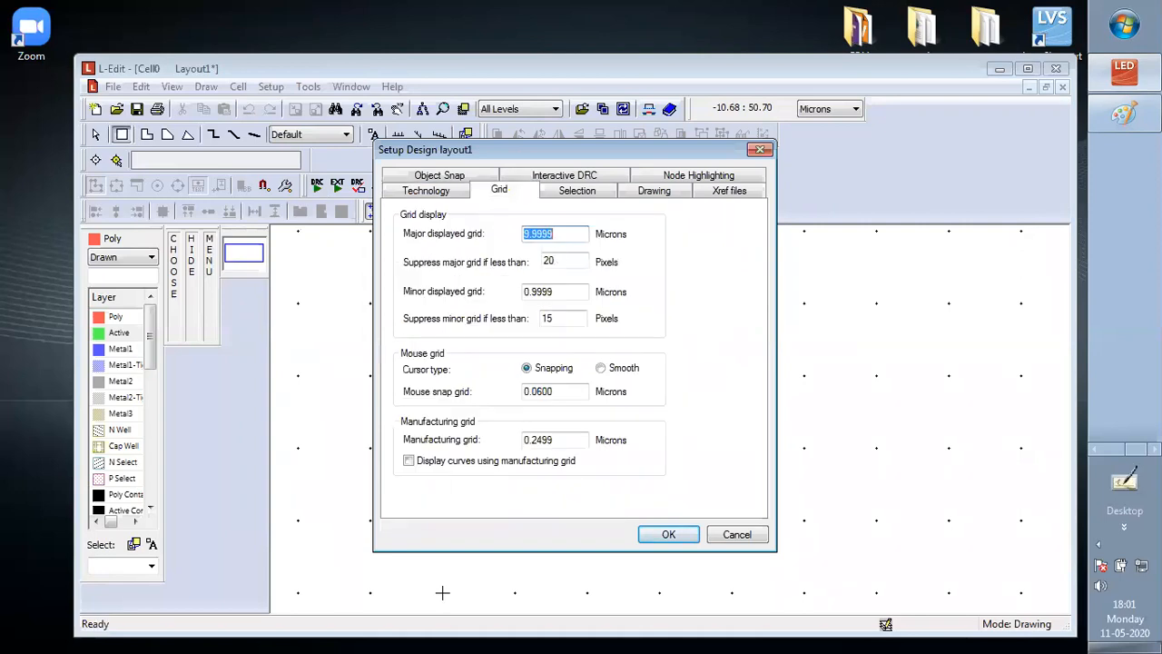
text(10.000)
key(Tab)
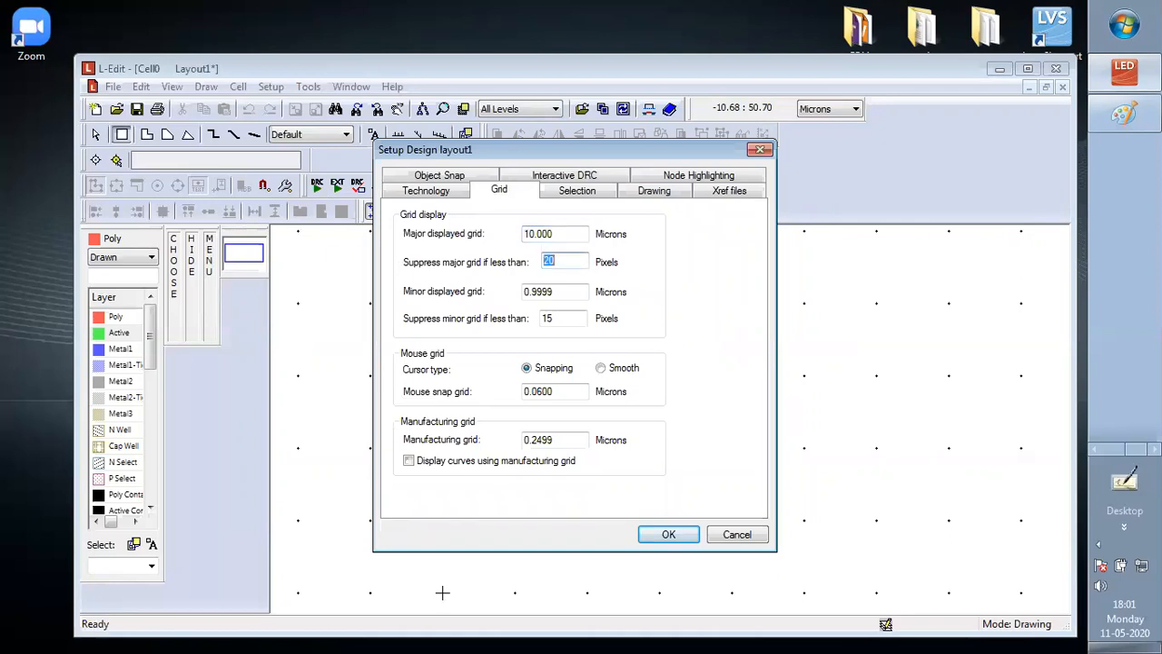
text(15)
key(Tab)
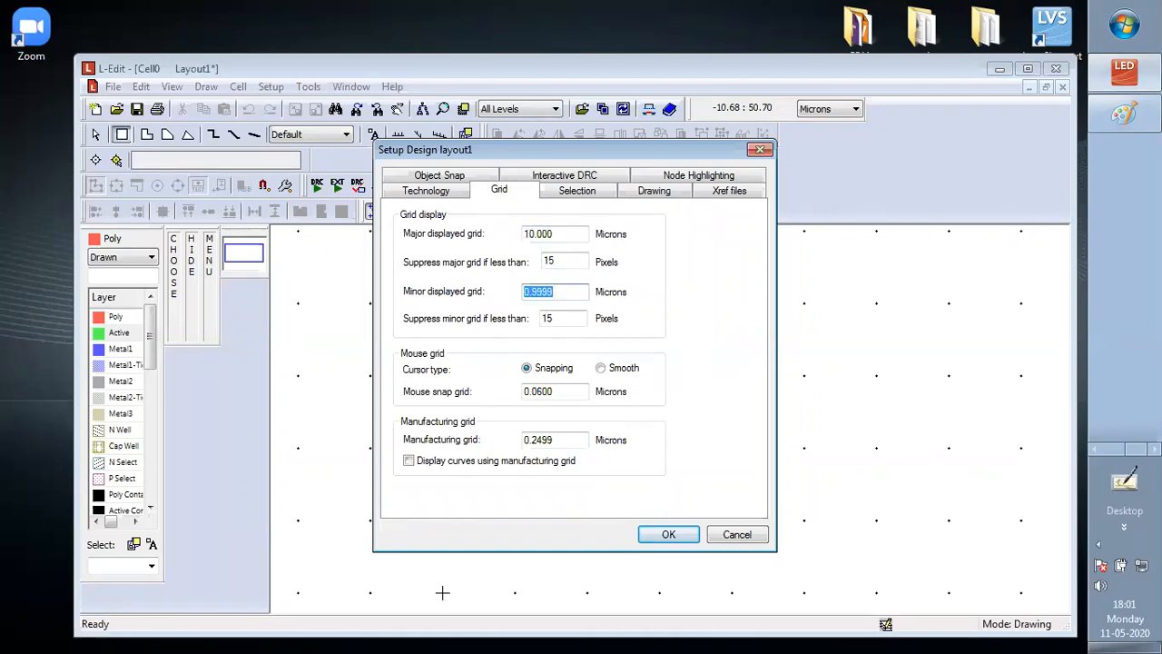
text(1.000)
key(Tab)
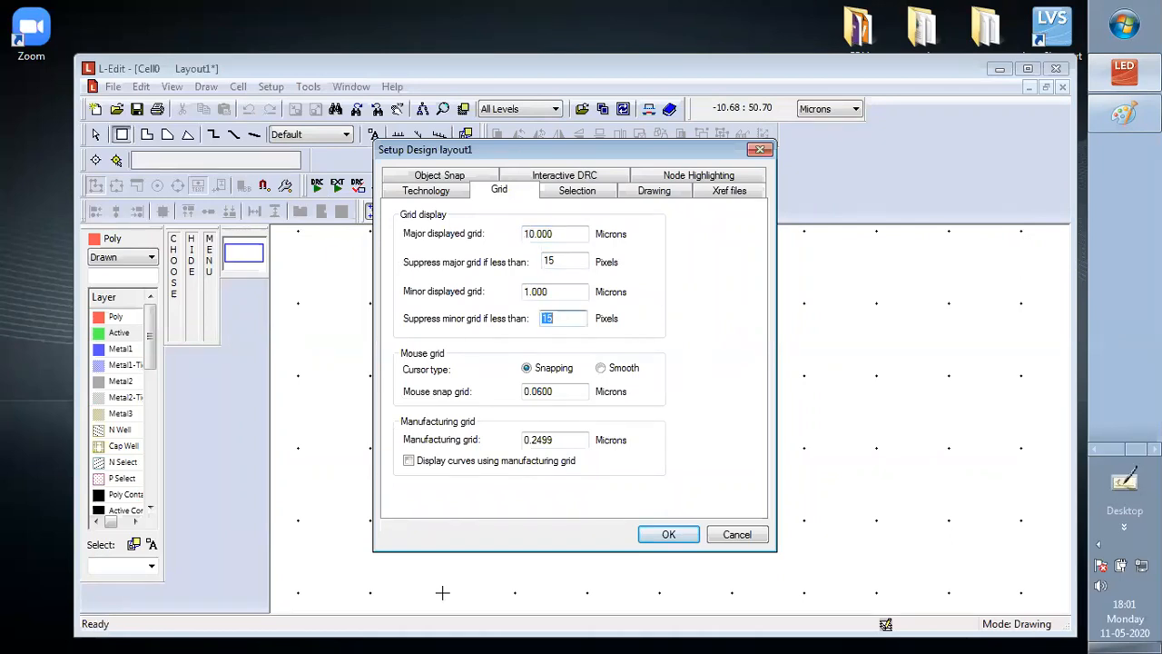
text(8)
key(Tab)
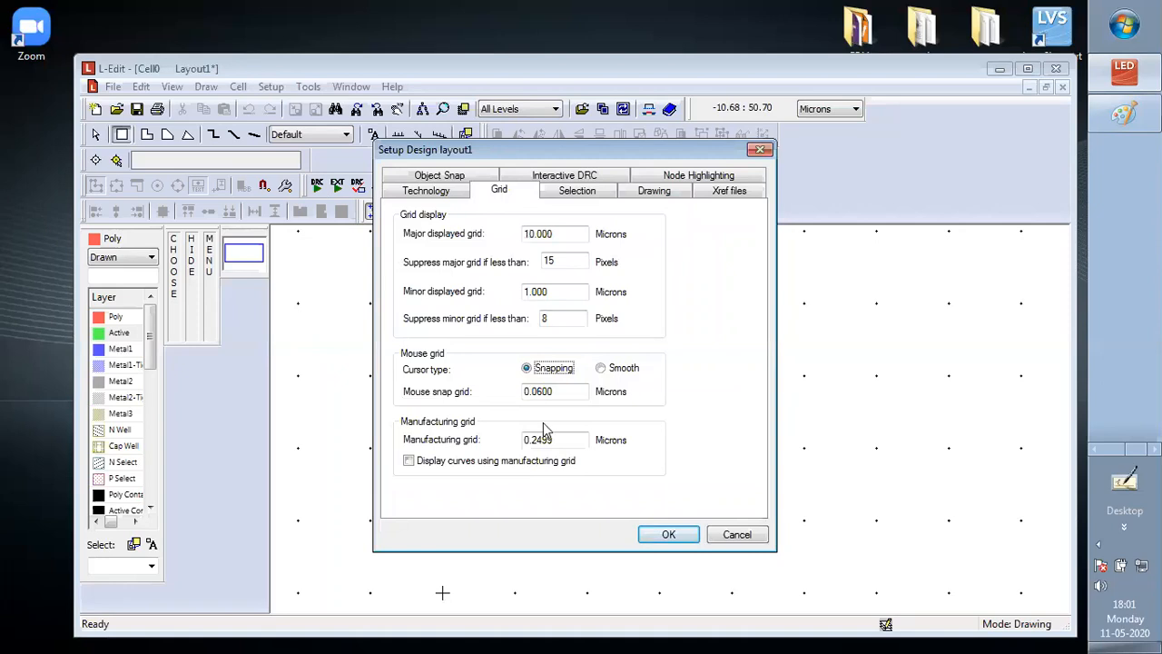
Set the mouse snap and manufacturing grids to 0.500 microns, display curves using the manufacturing grid, and accept the rounding
click(565, 391)
key(BackSpace)
key(BackSpace)
key(BackSpace)
text(500)
key(Tab)
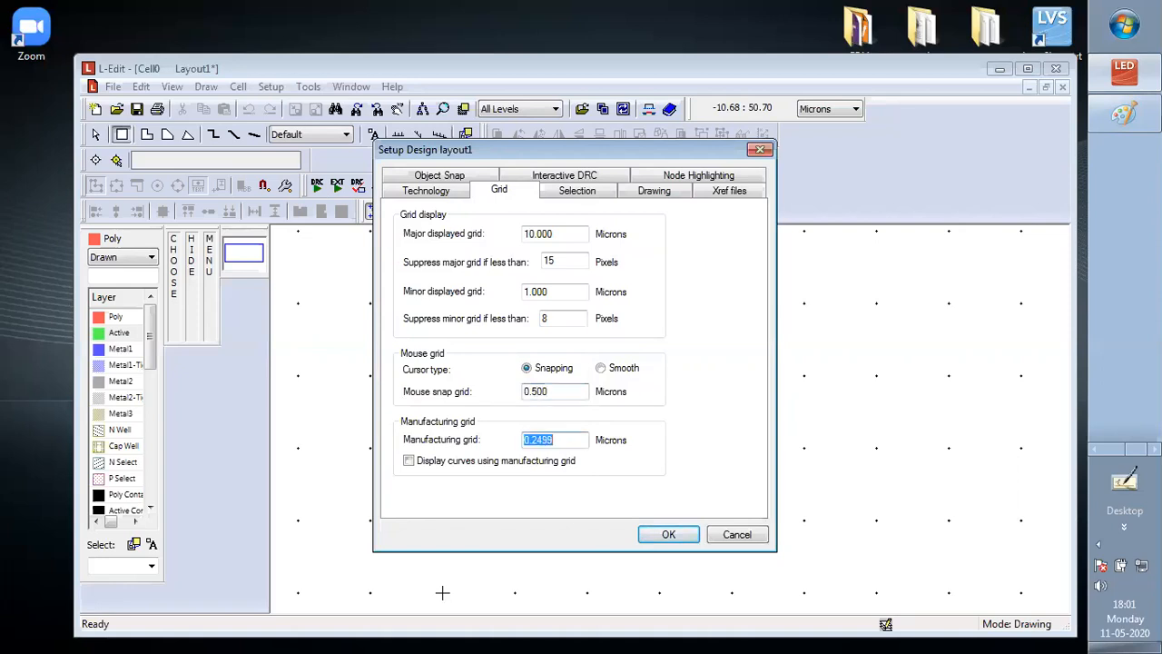
text(0.500)
click(408, 461)
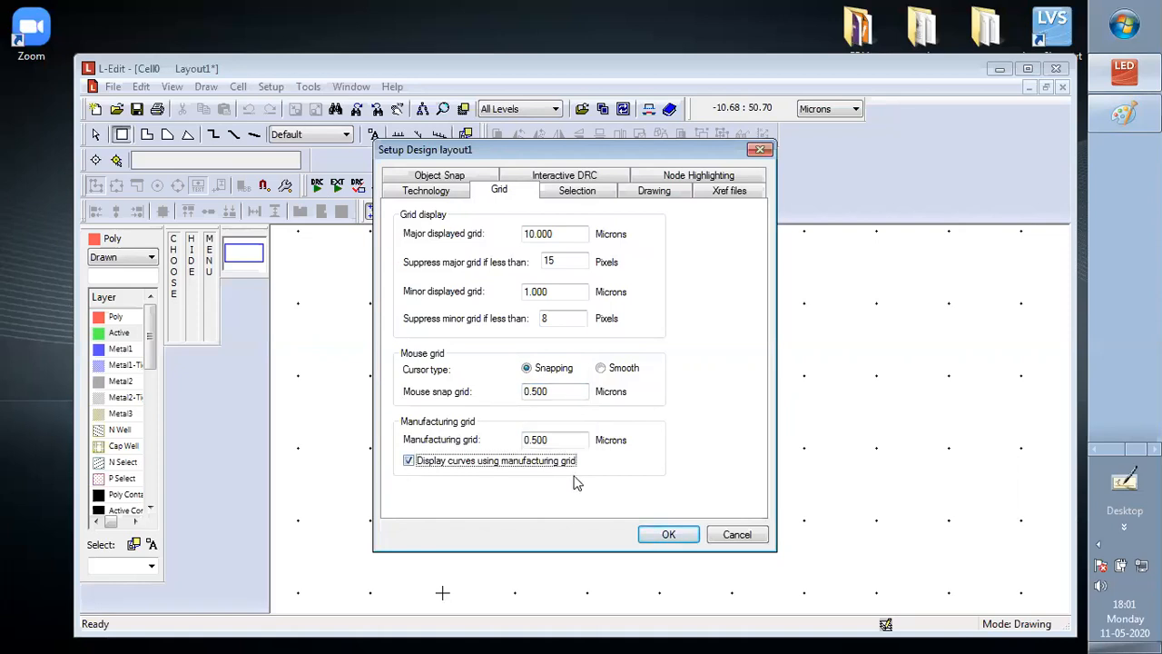
click(430, 192)
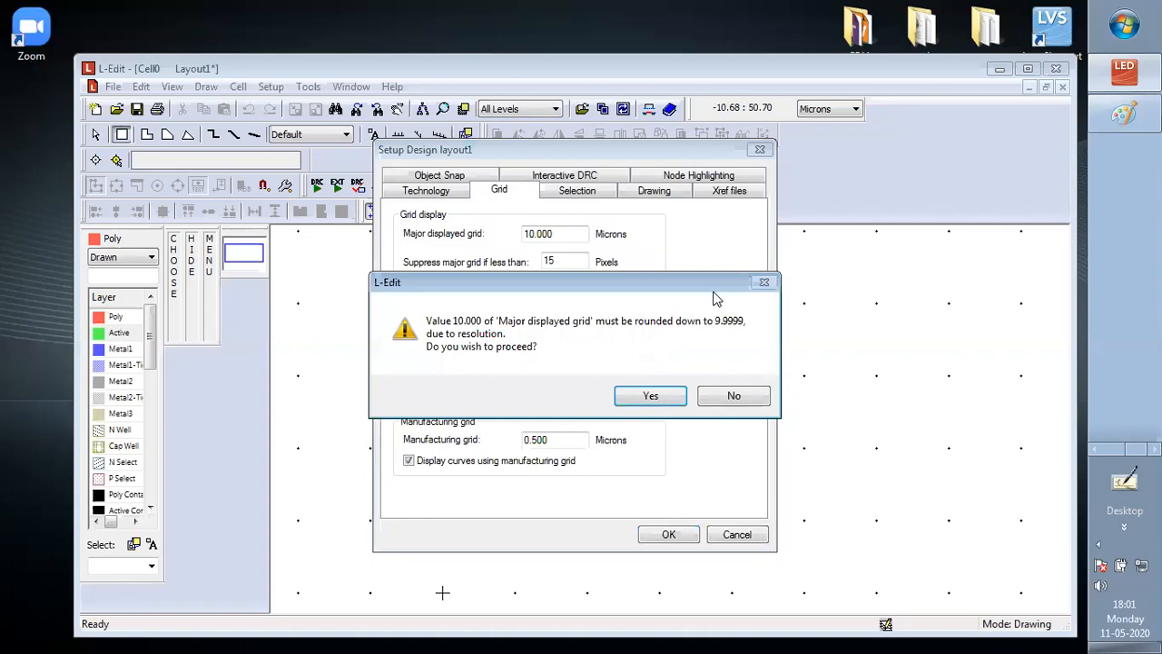
click(650, 399)
click(650, 397)
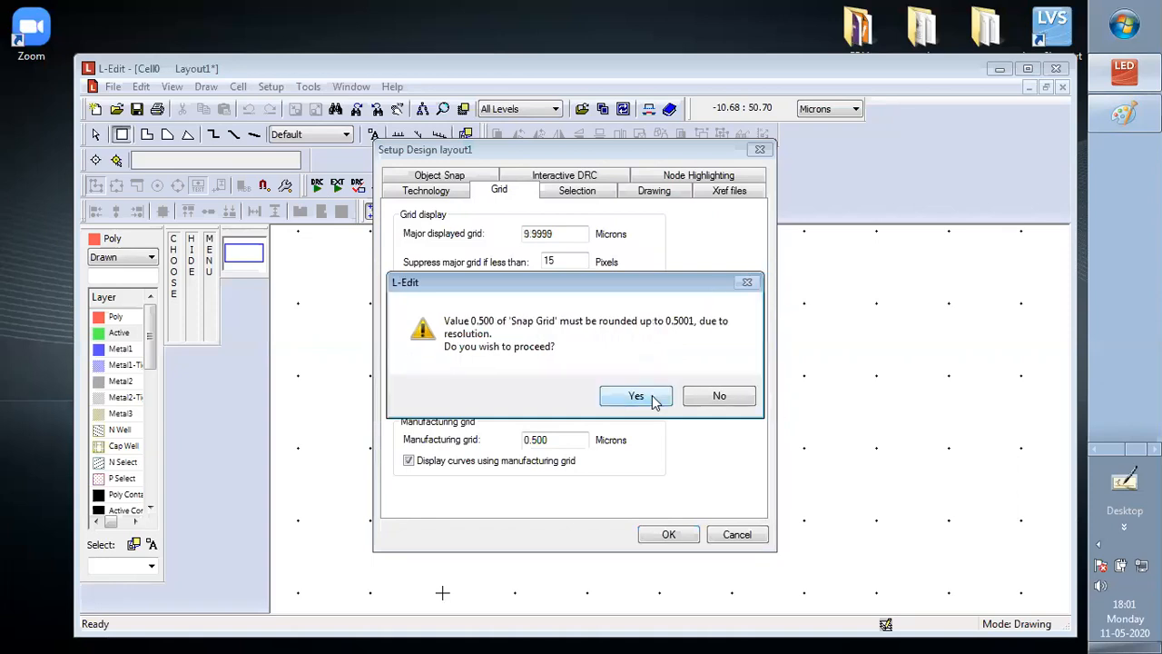
click(650, 397)
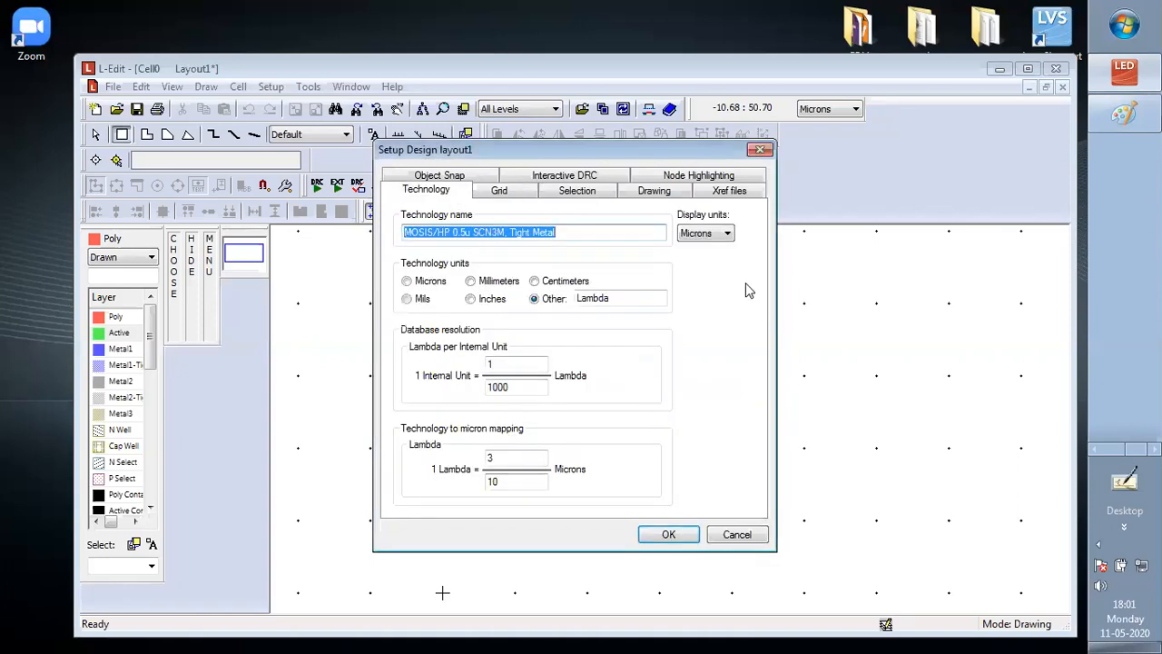
Switch the display units to Lambda and set the major displayed grid to 10.000 and the minor one to 1.000 Lambda
click(706, 233)
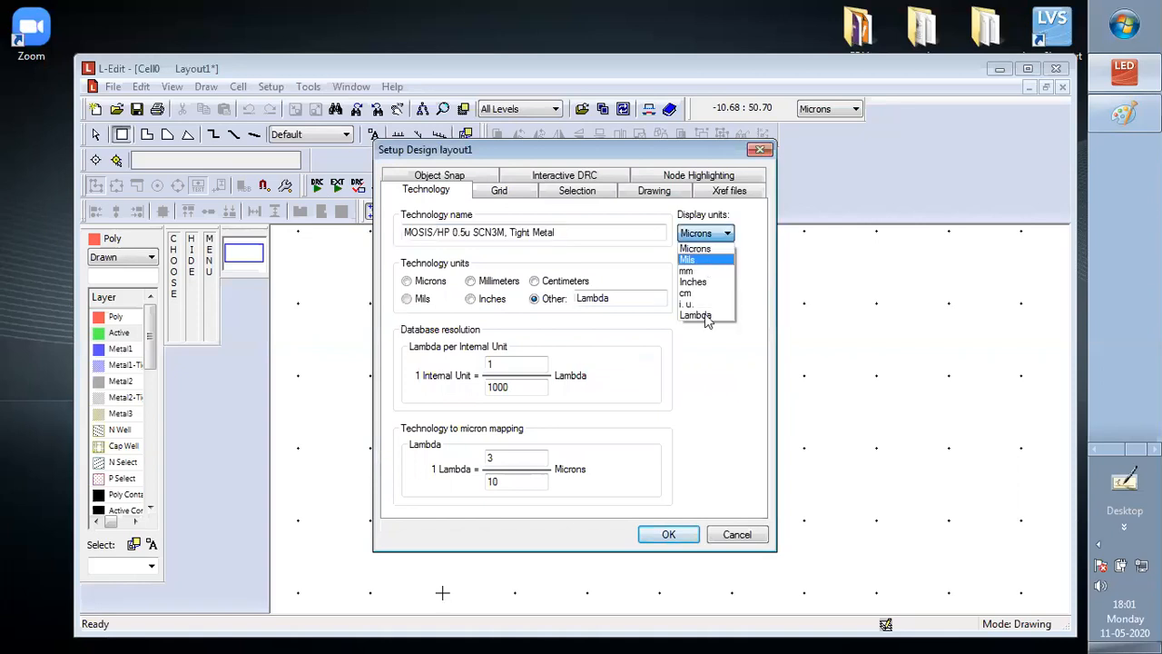
click(703, 316)
click(499, 190)
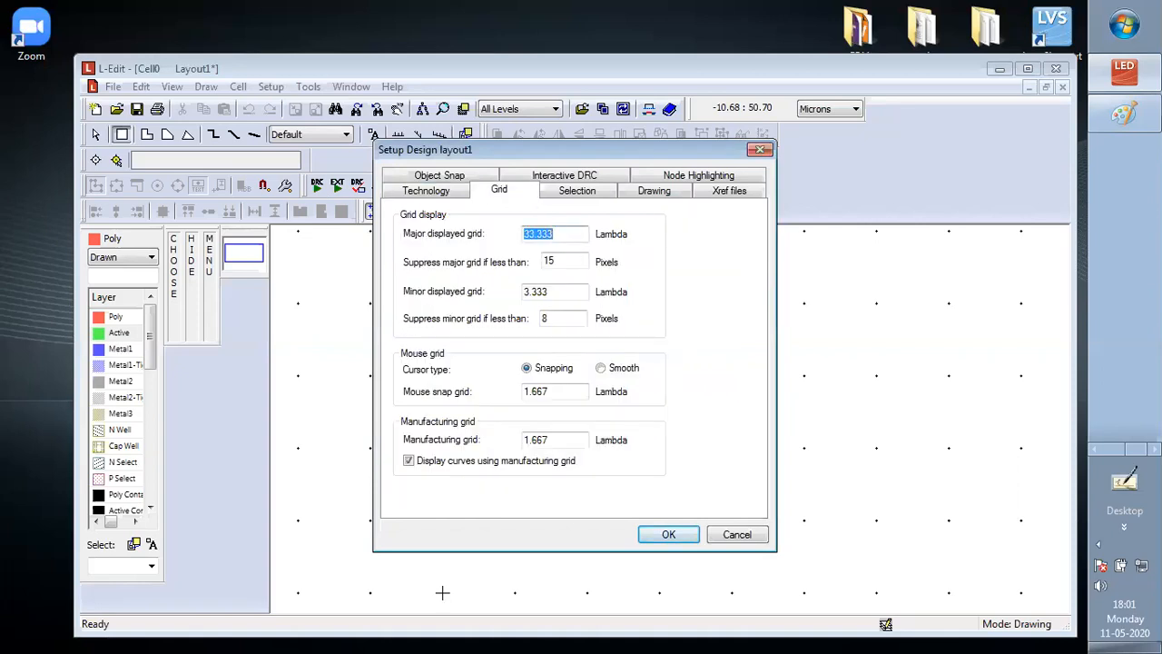
text(10.000)
key(Tab)
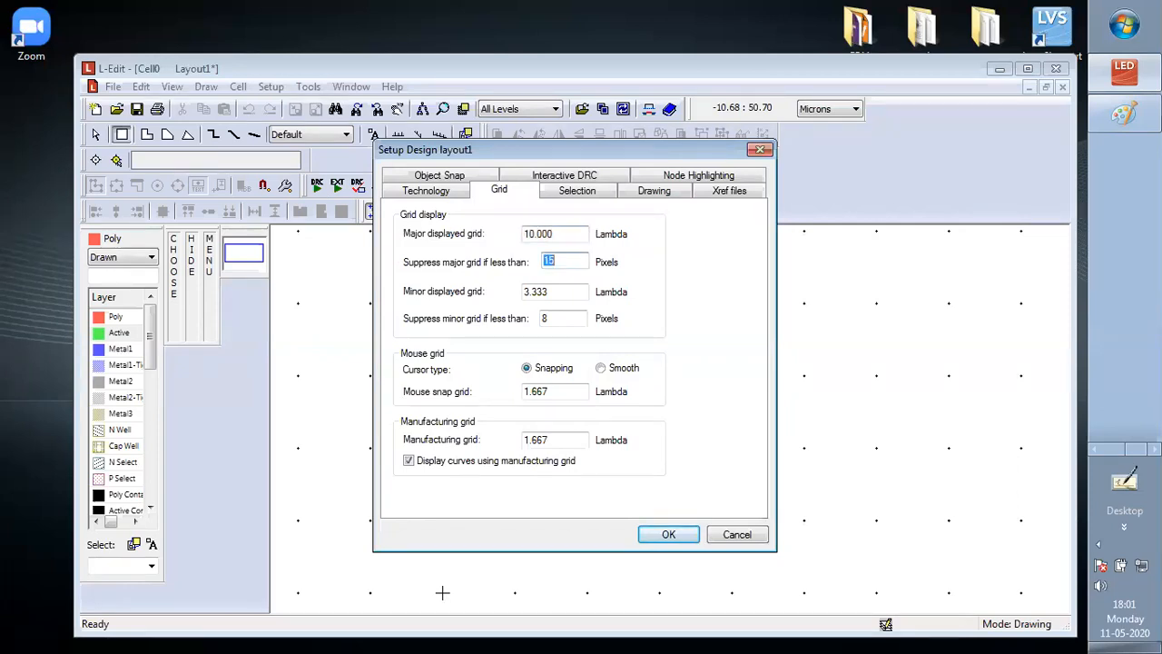
key(Tab)
text(1.0)
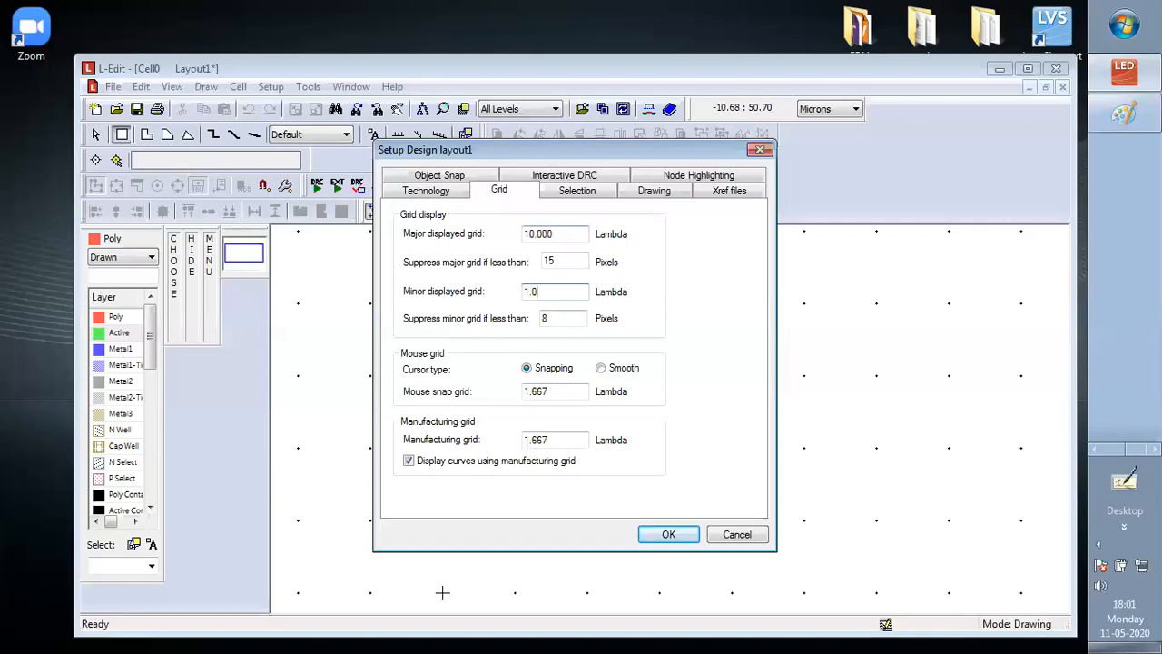
text(00)
Set both the mouse snap grid and the manufacturing grid to 0.500 Lambda
key(Tab)
key(Tab)
key(Tab)
text(0.50)
key(Tab)
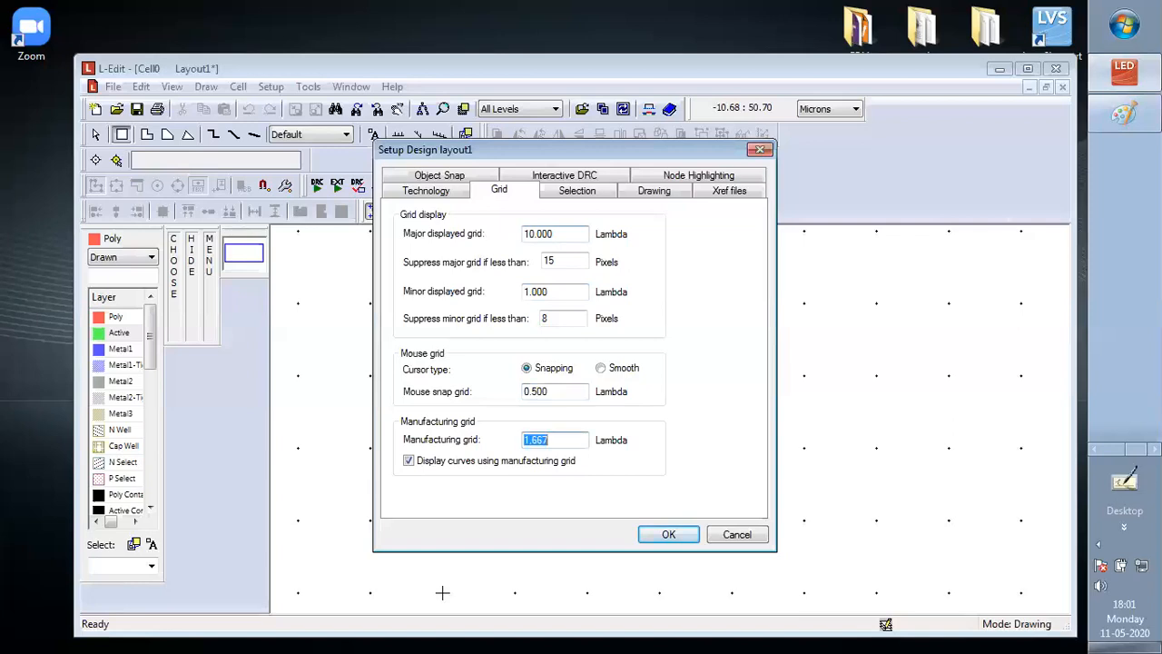
text(0.500)
Set the selection range to 5.000 Lambda, but decline the technology unit change and cancel the design setup
click(575, 191)
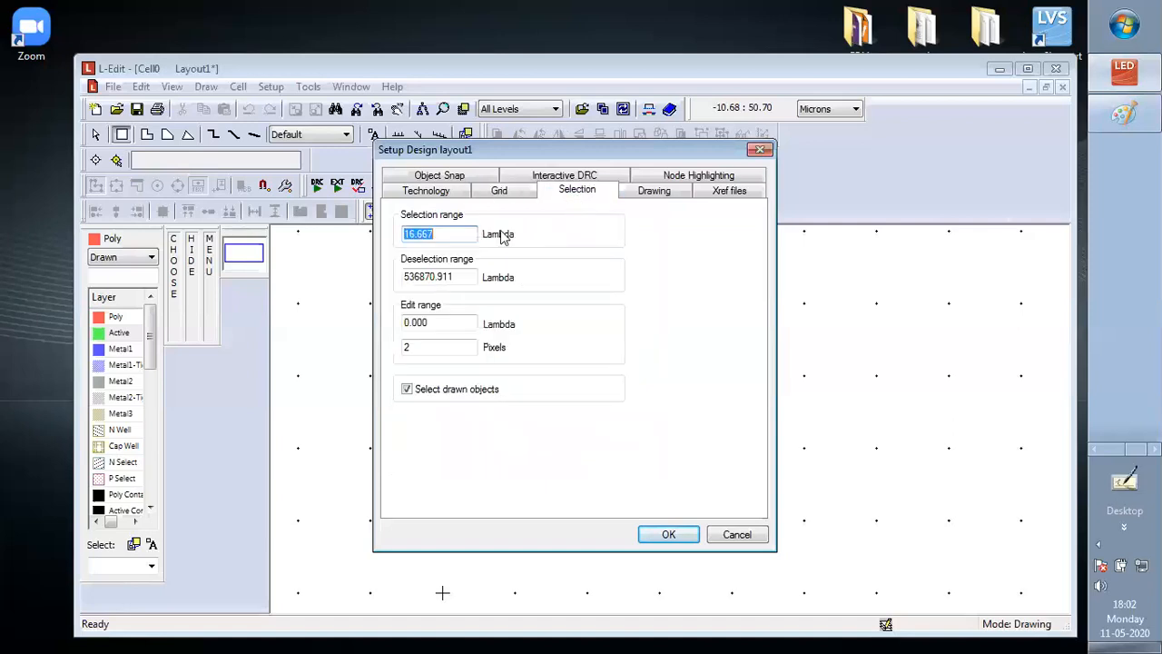
text(5.000)
click(684, 537)
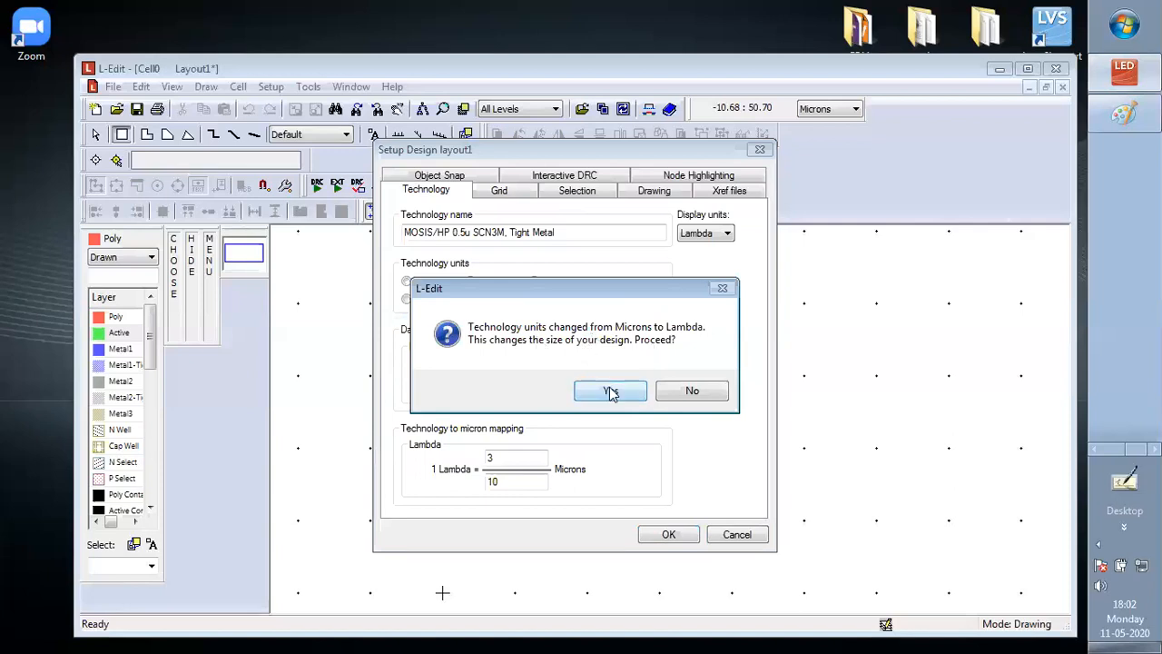
click(696, 391)
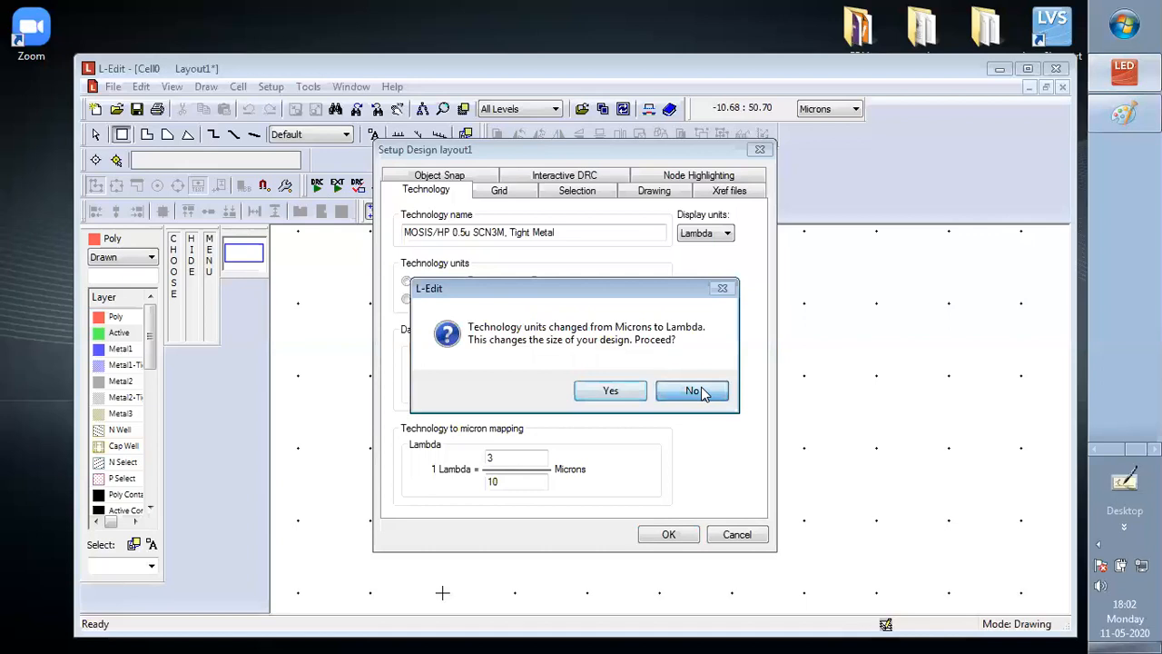
click(737, 540)
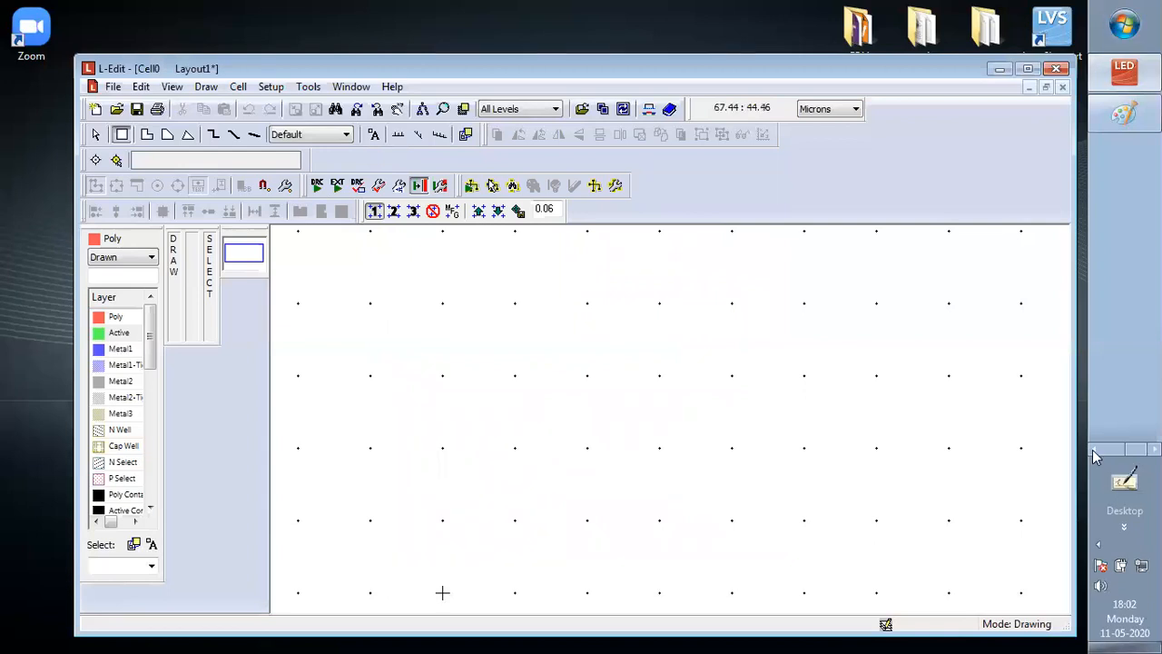
Draw a small box on the Active layer, about 0.96 microns wide and 1.02 microns high
click(1123, 357)
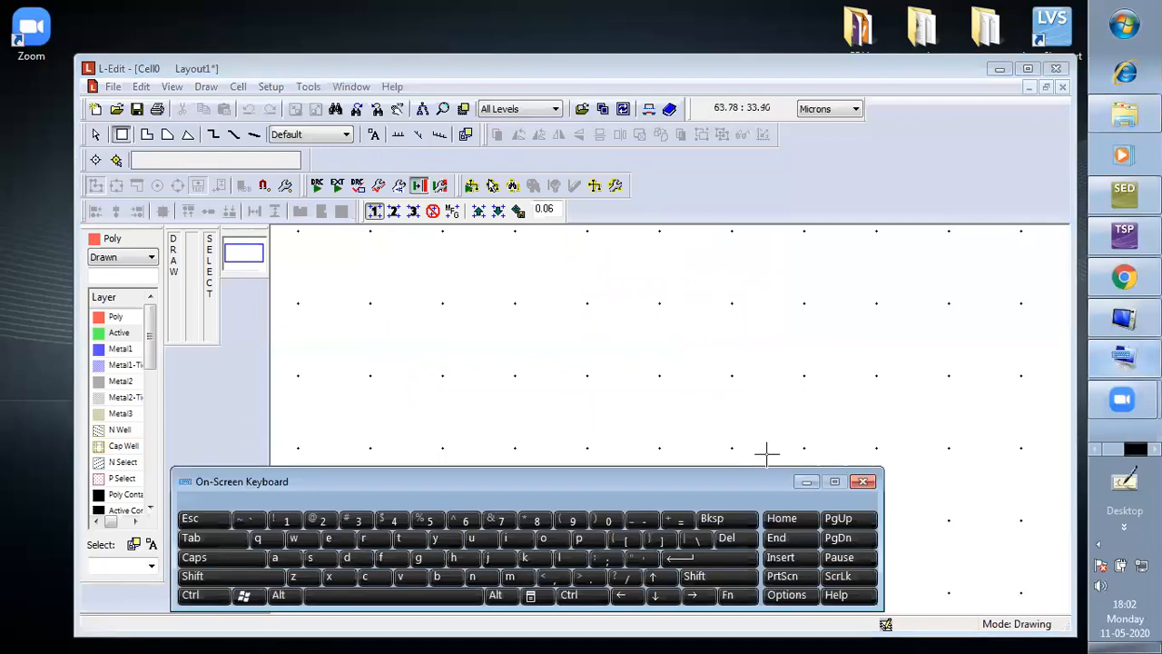
click(694, 574)
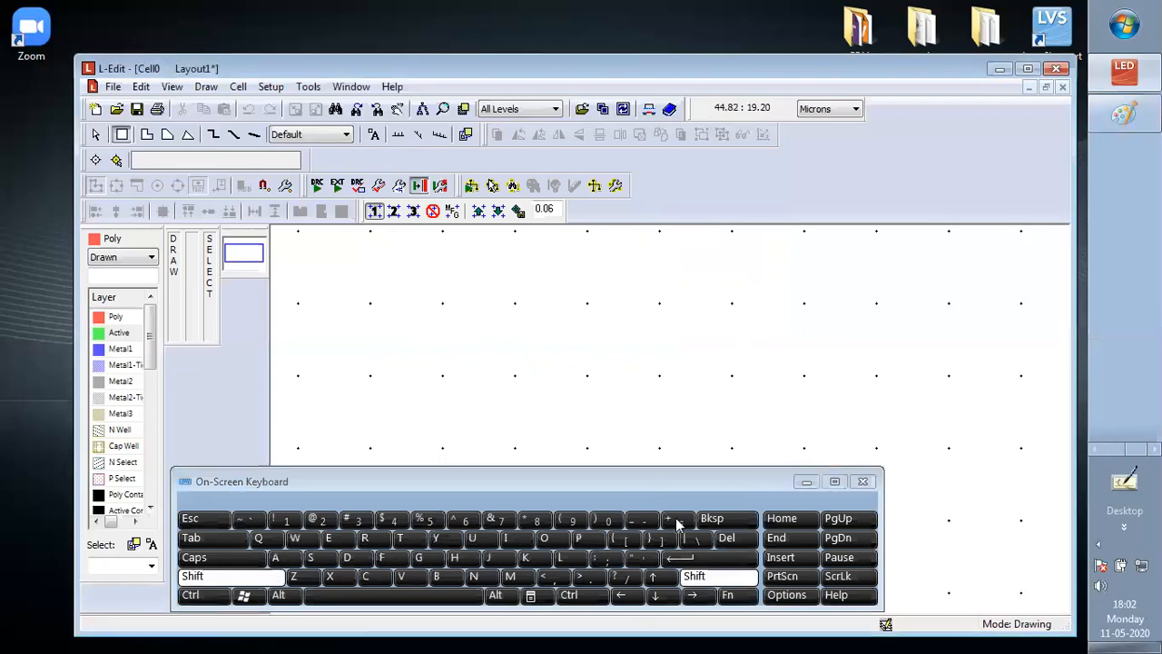
click(675, 518)
click(696, 579)
click(677, 517)
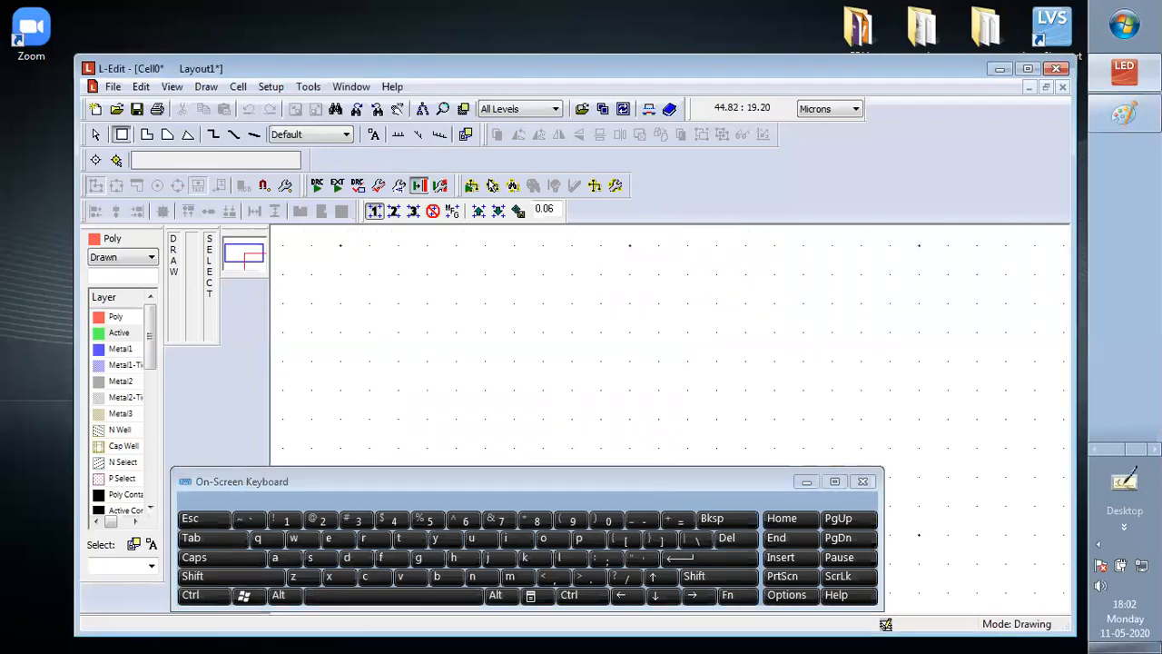
click(806, 482)
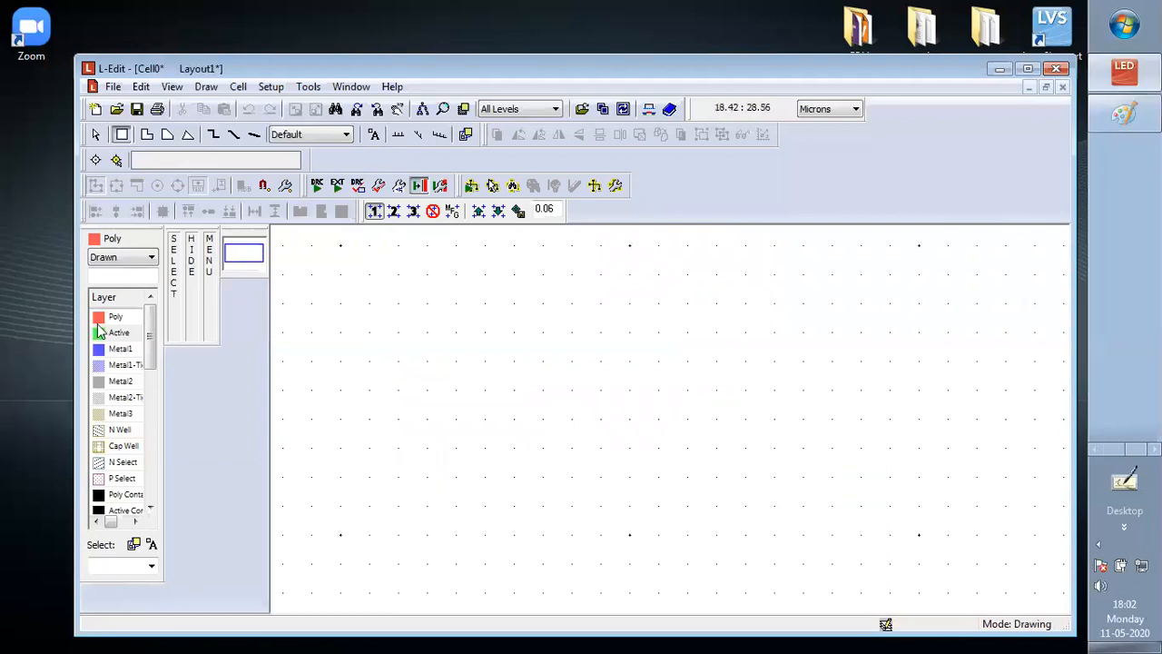
click(114, 332)
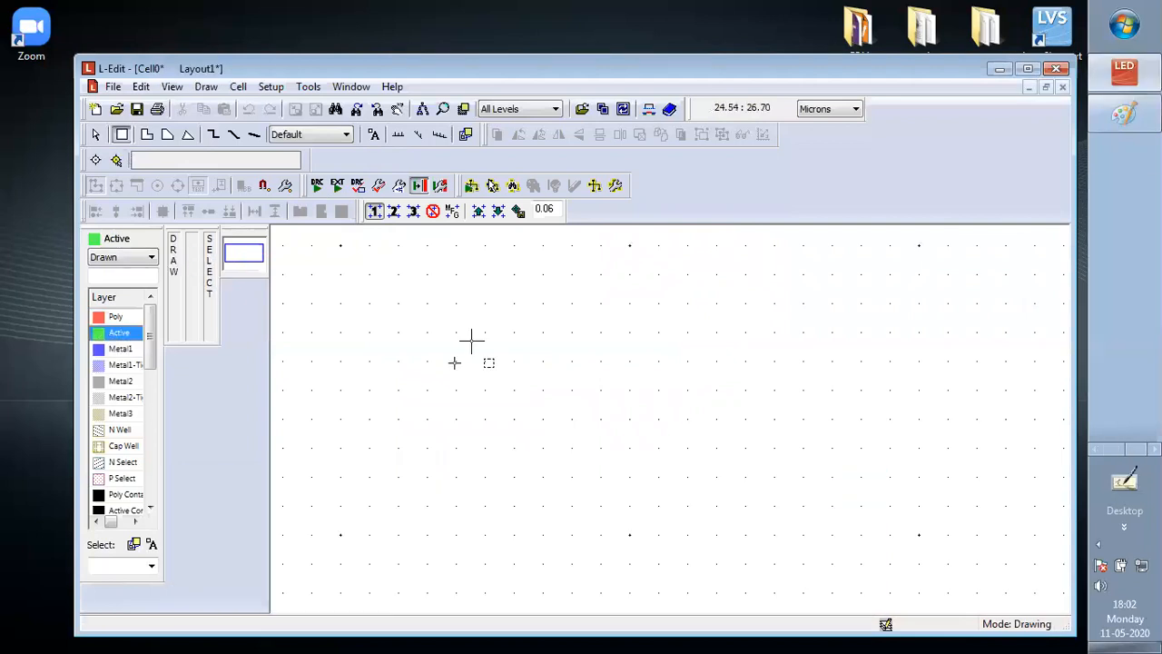
mouse_move(458, 362)
mouse_down()
mouse_move(469, 391)
mouse_move(485, 392)
mouse_up()
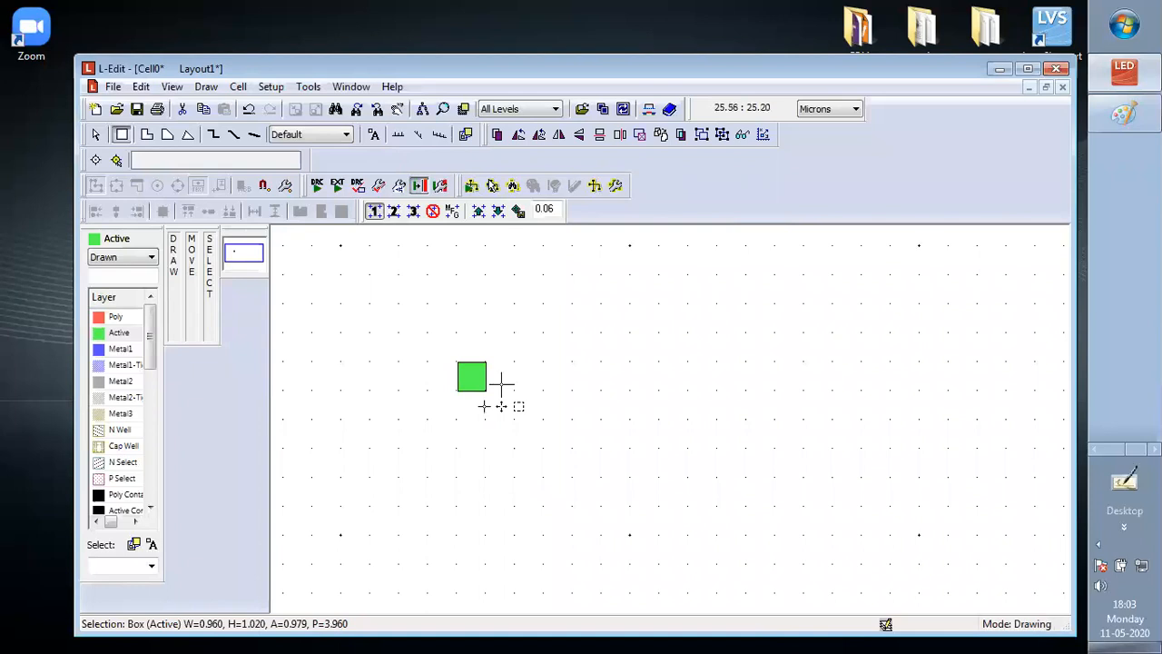
Reopen the design setup and set the technology and display units to Lambda, mapping 1 Lambda to 3/10 micron
click(271, 87)
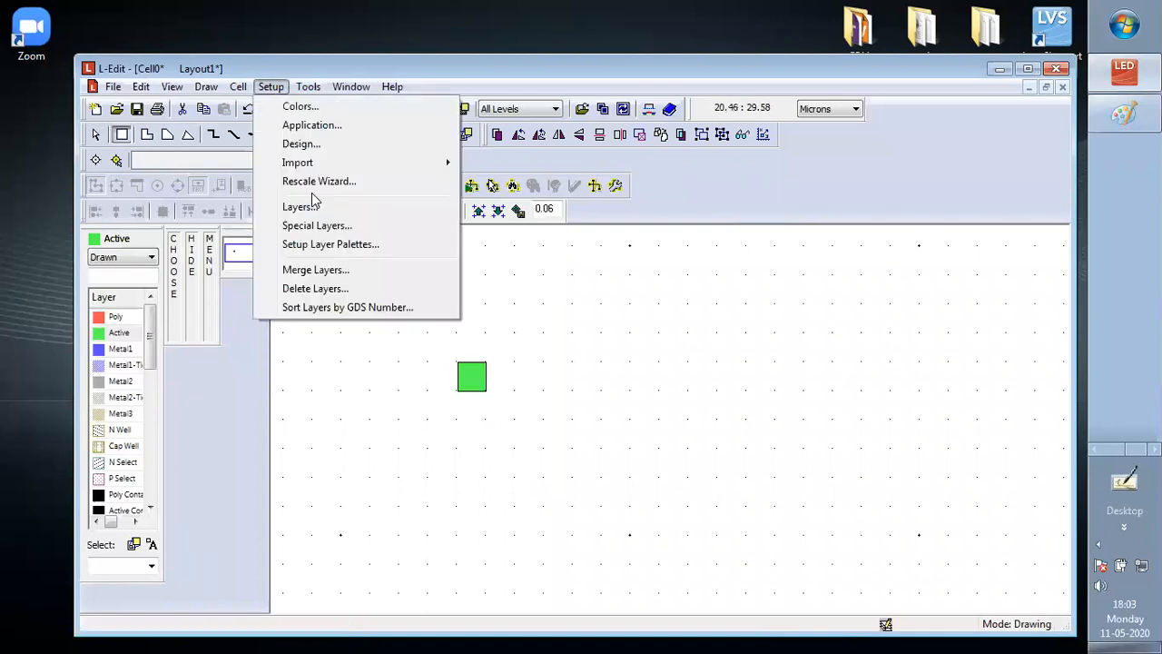
key(Return)
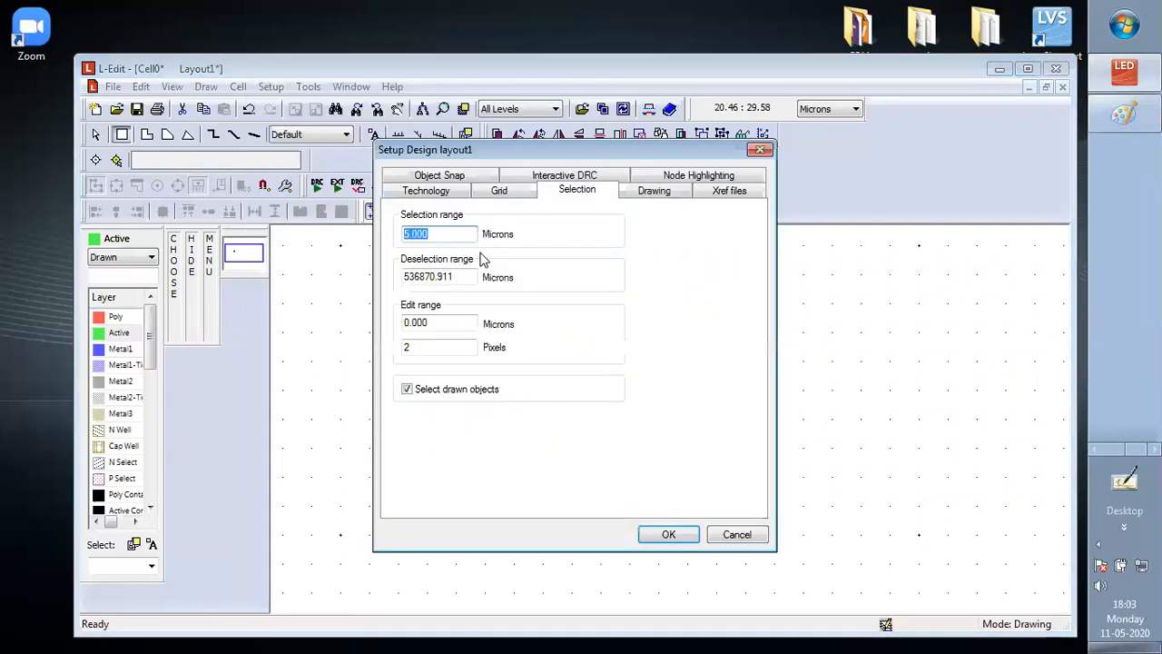
click(442, 191)
click(535, 298)
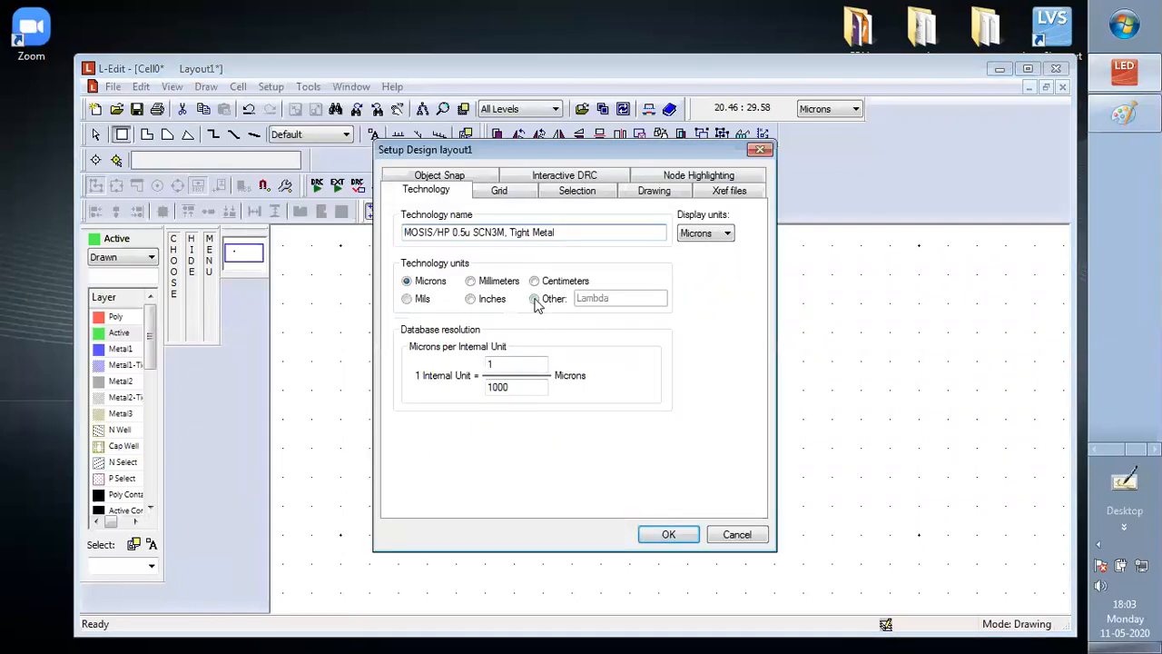
click(726, 233)
click(697, 315)
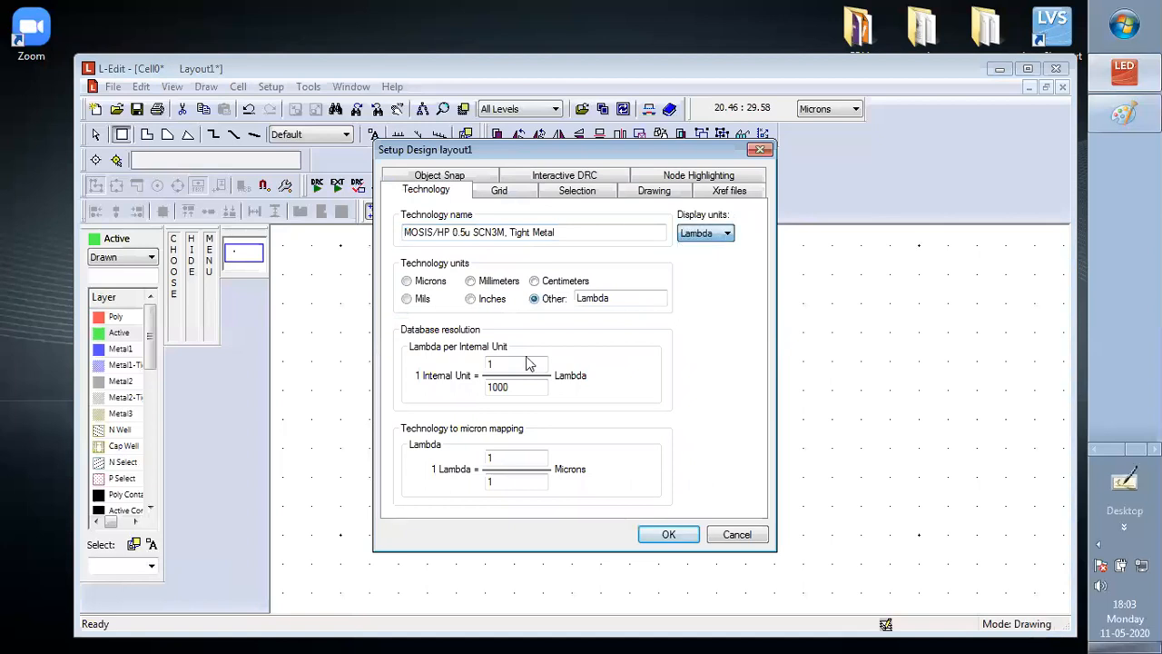
double_click(507, 459)
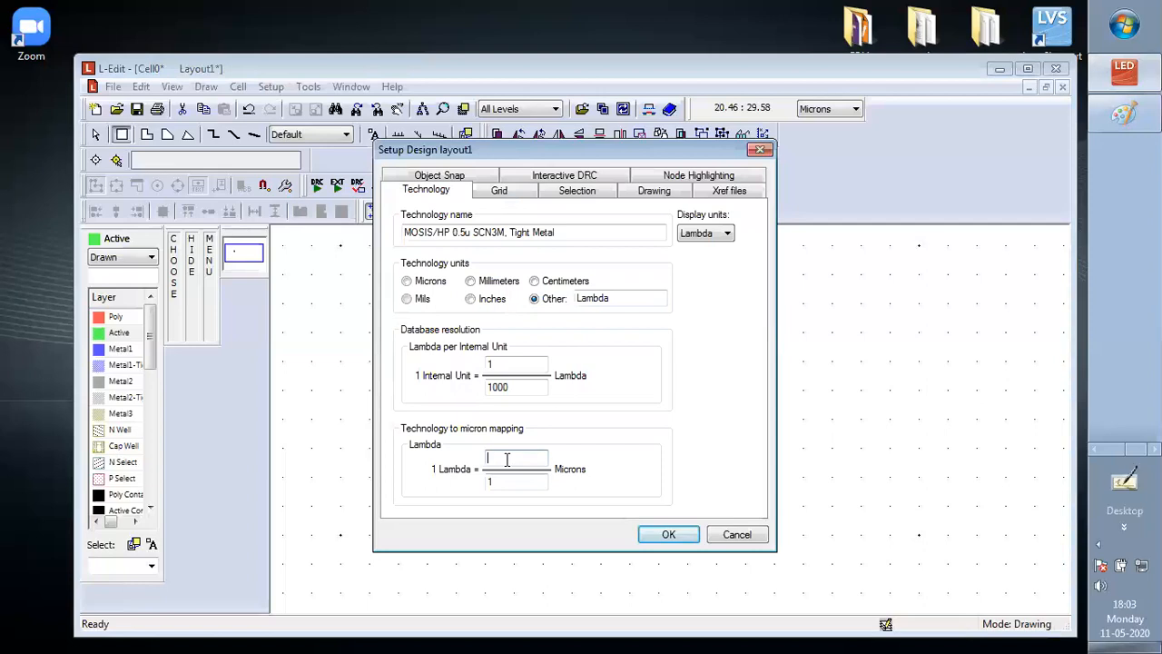
text(3)
key(Tab)
text(10)
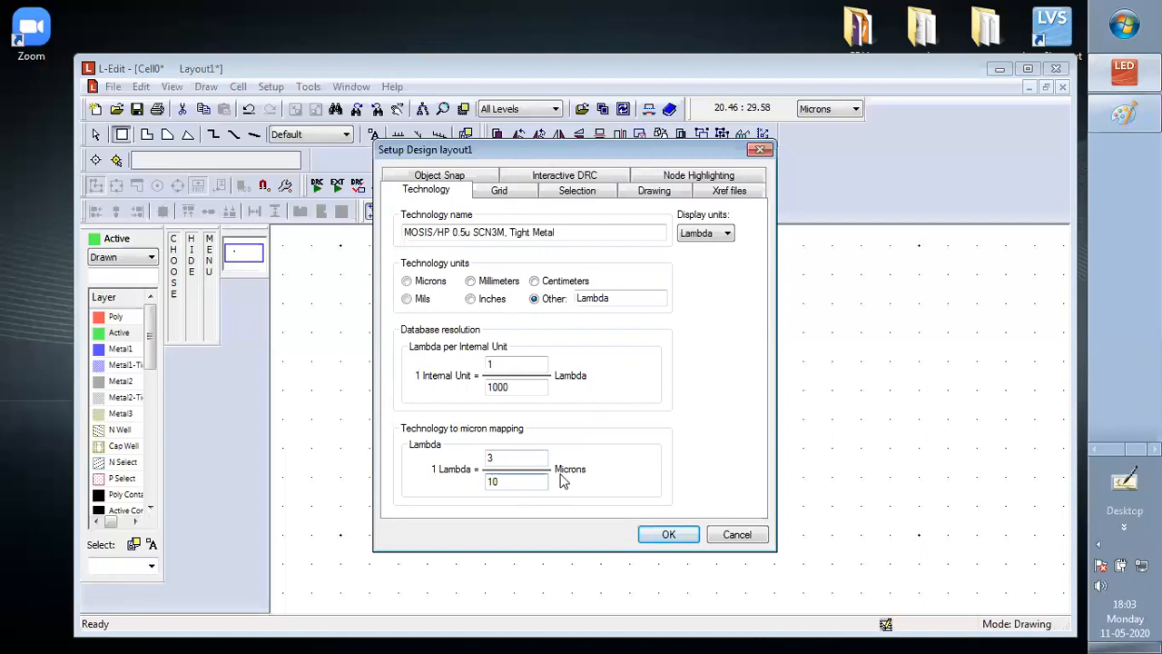
Set the major displayed grid to 10.000 Lambda, suppressed below 15 pixels, and the minor grid to 1.000 Lambda, suppressed below 8 pixels
click(501, 191)
text(10)
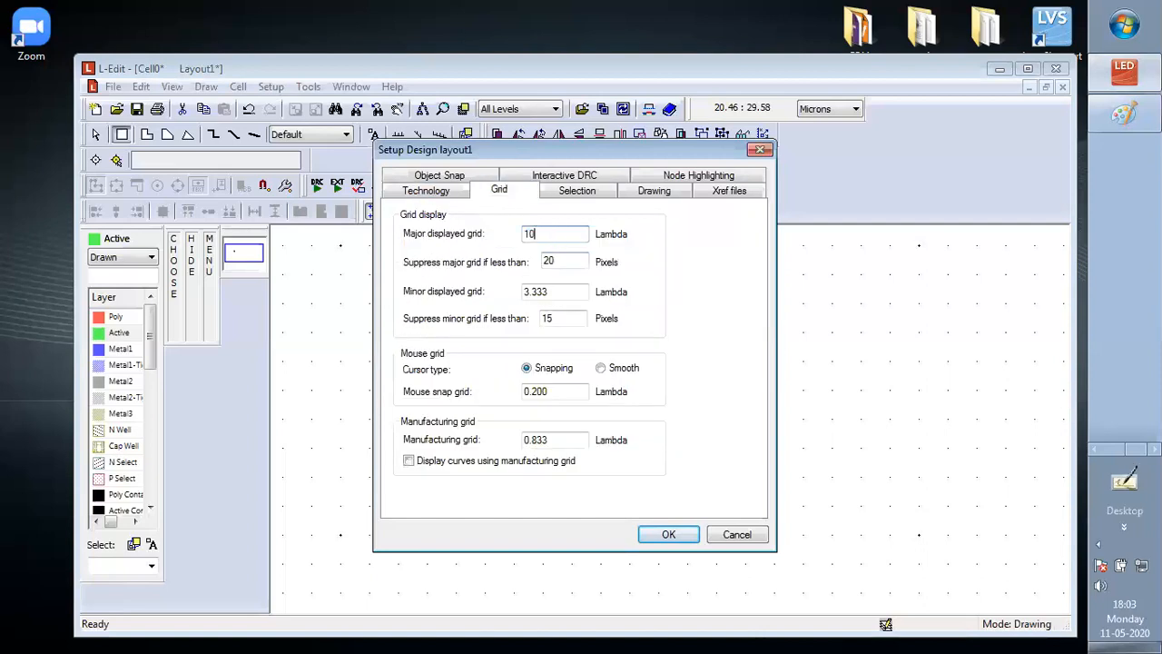
text(.000)
key(Tab)
text(15)
key(Tab)
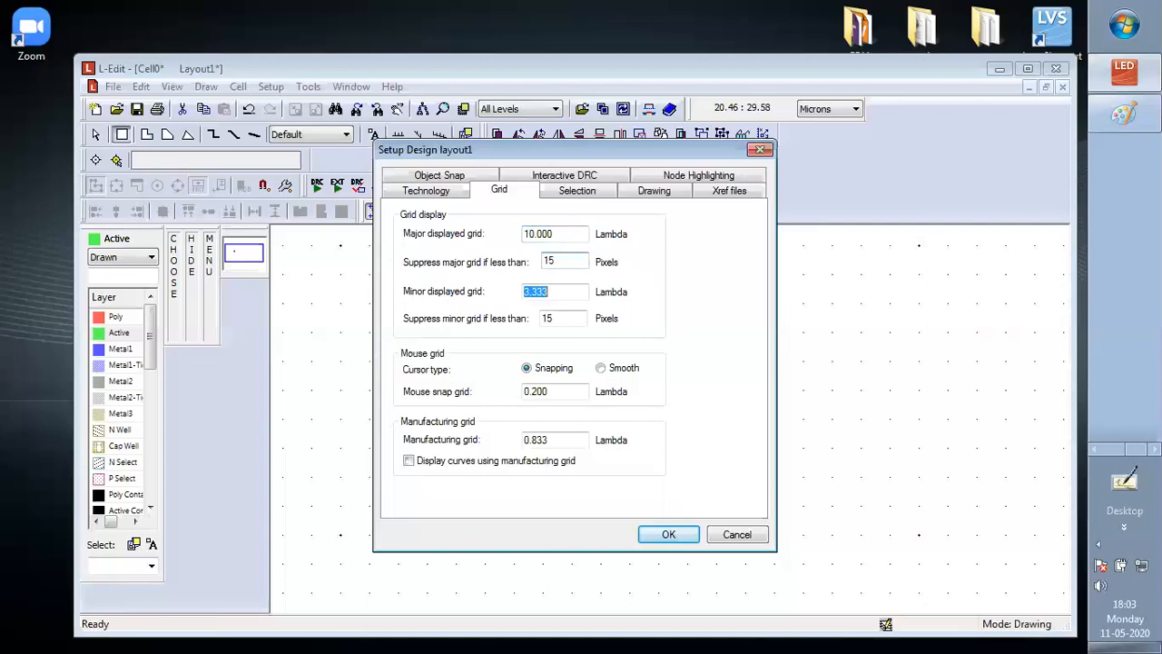
text(1.000)
key(Tab)
text(8)
key(Tab)
Set the mouse snap grid and manufacturing grid to 0.500 Lambda, and enable displaying curves using the manufacturing grid
click(553, 391)
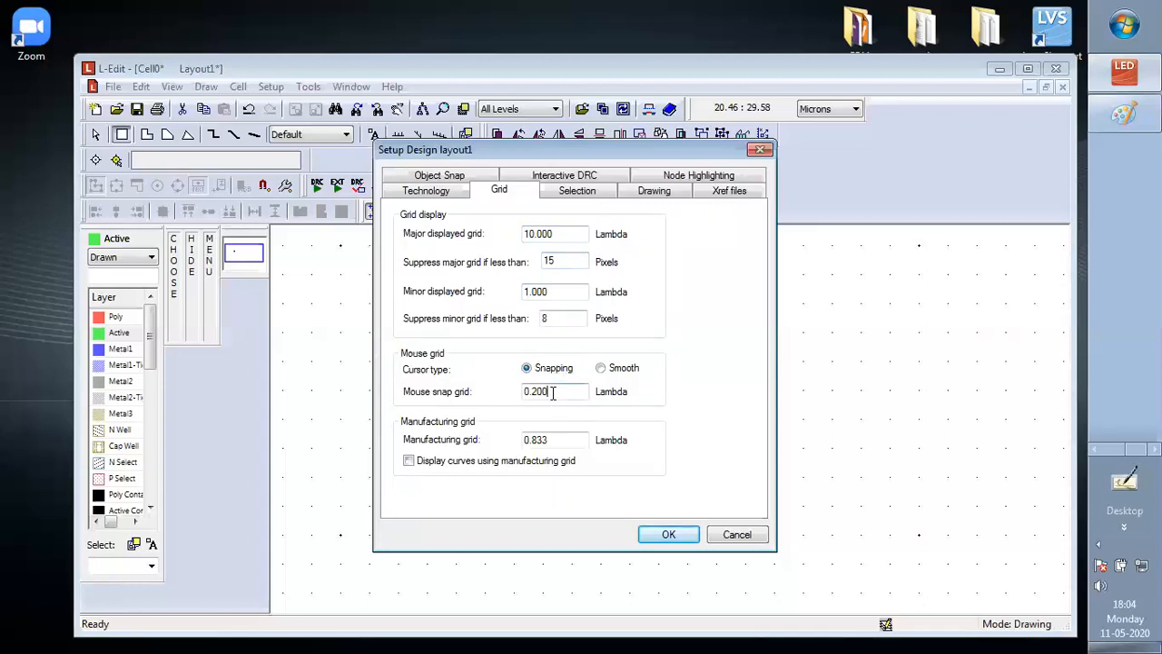
key(BackSpace)
key(BackSpace)
key(BackSpace)
key(BackSpace)
text(.500)
key(Tab)
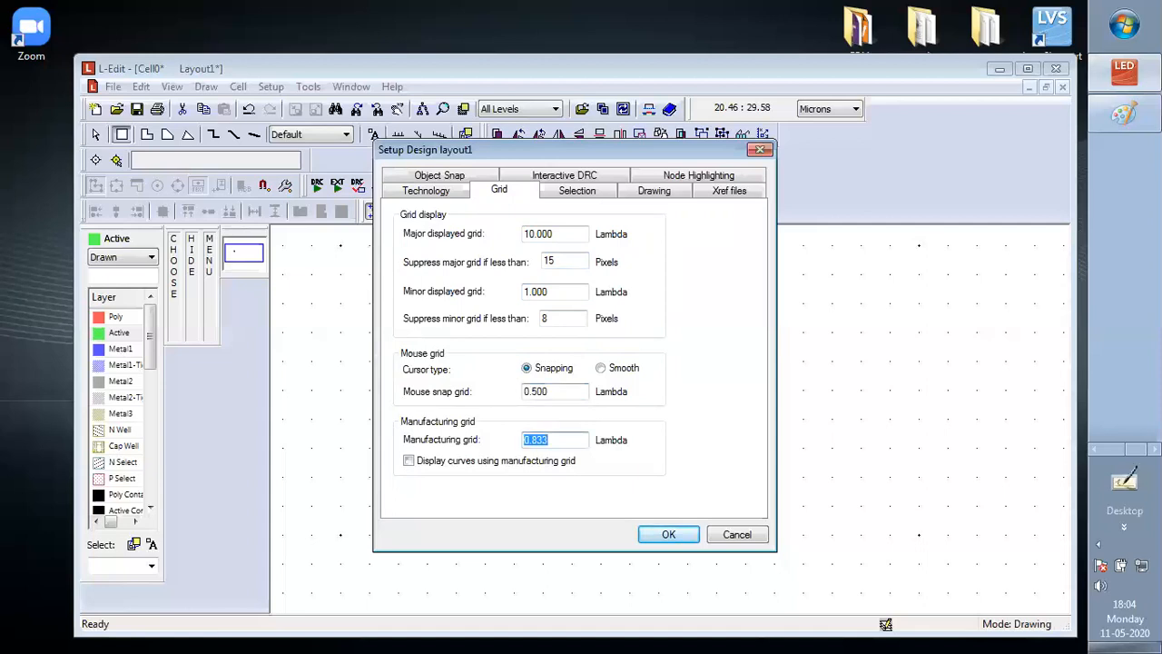
text(0.500)
key(Tab)
key(space)
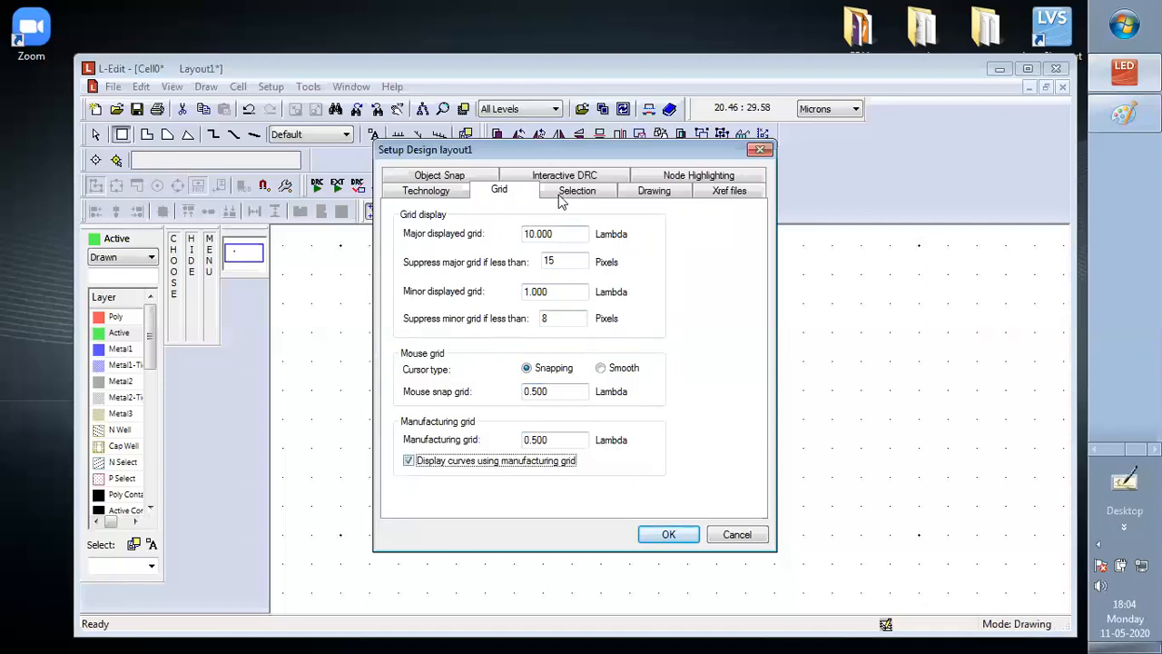
Set the selection range to 5.000 Lambda, apply the design setup and accept the technology unit change from Microns to Lambda
click(562, 193)
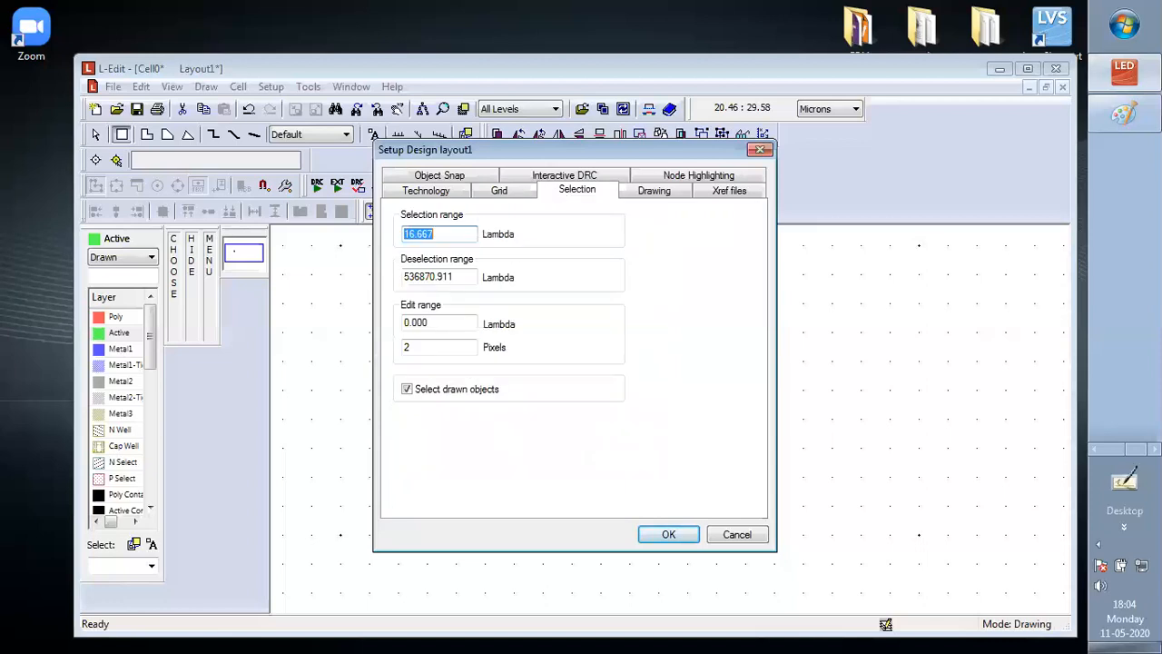
text(5.000)
click(668, 534)
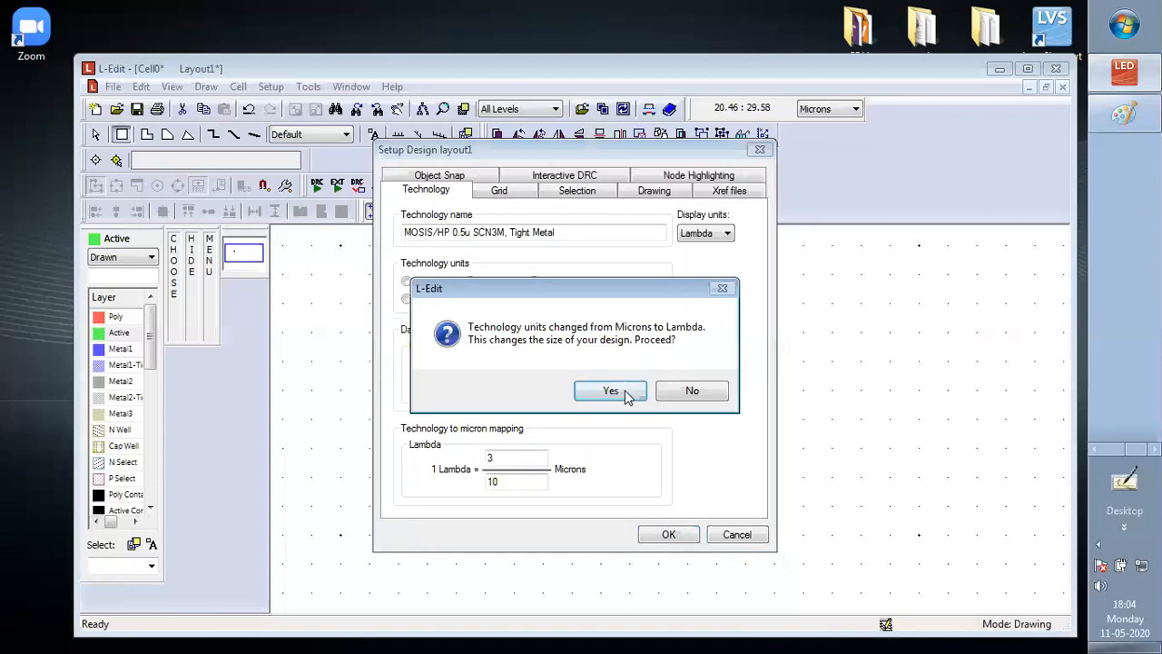
click(630, 391)
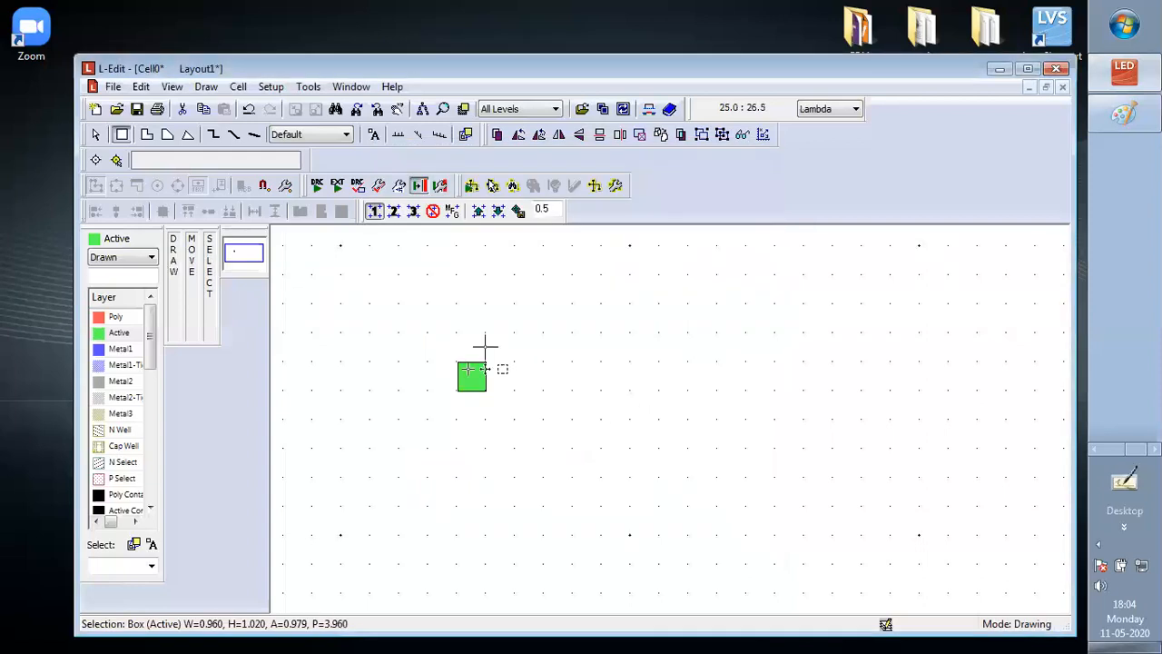
Delete the old Active box, and draw and remove a trial Active box of 1 by 1 Lambda
key(Delete)
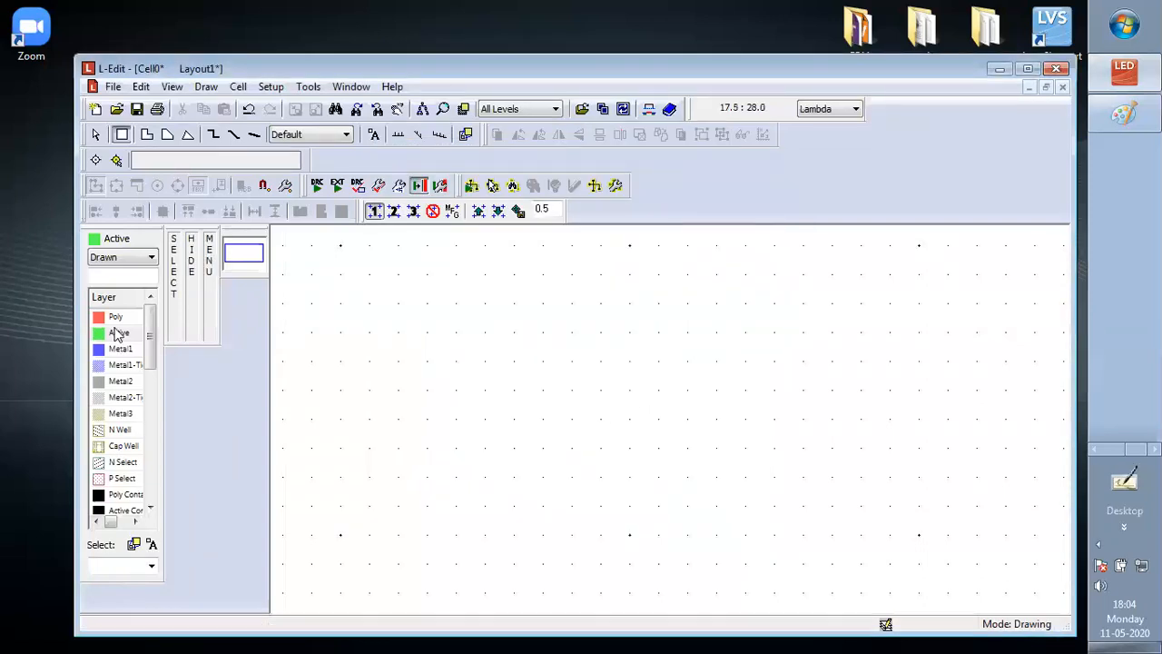
click(122, 134)
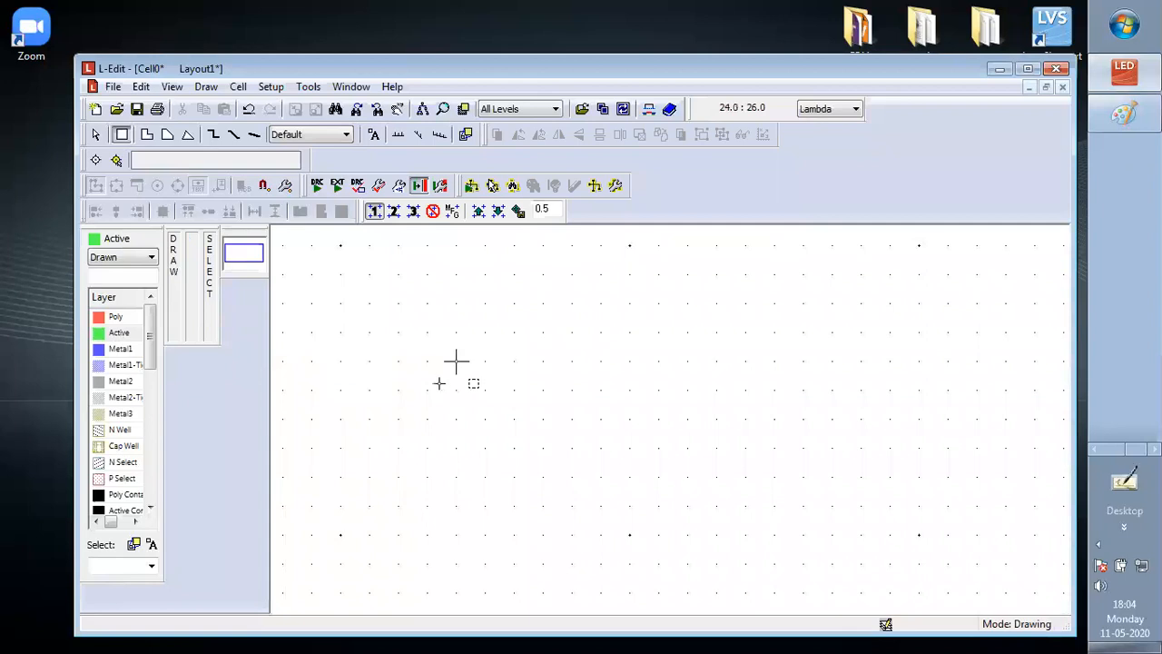
mouse_move(456, 361)
mouse_down()
mouse_move(470, 390)
mouse_move(485, 391)
mouse_up()
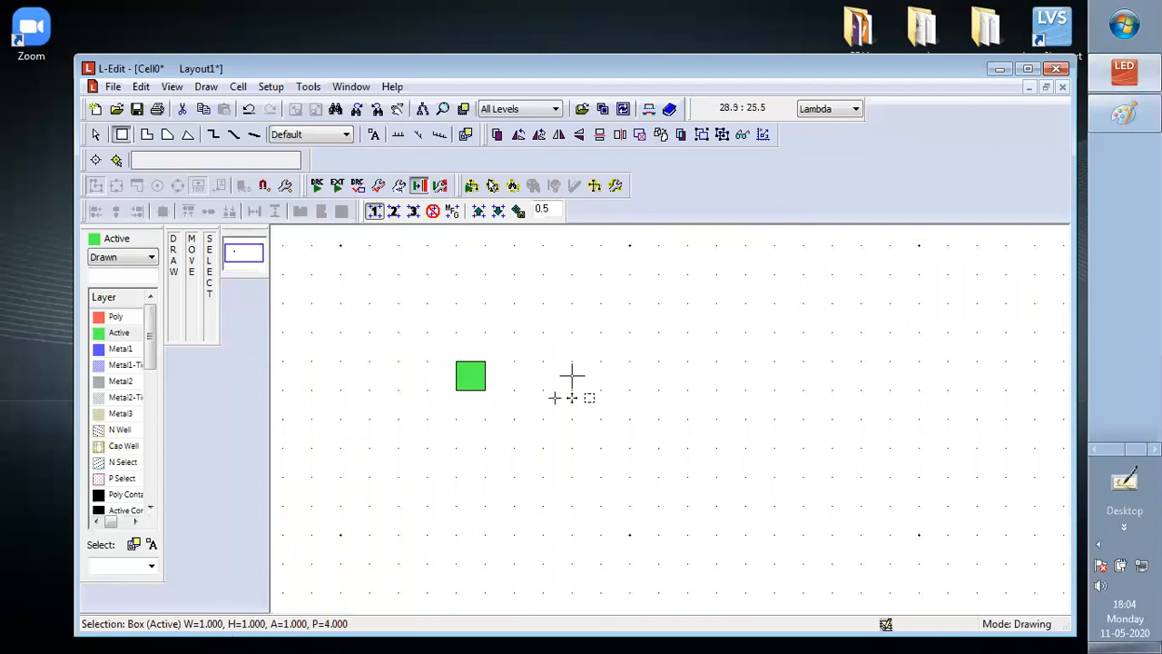
key(Delete)
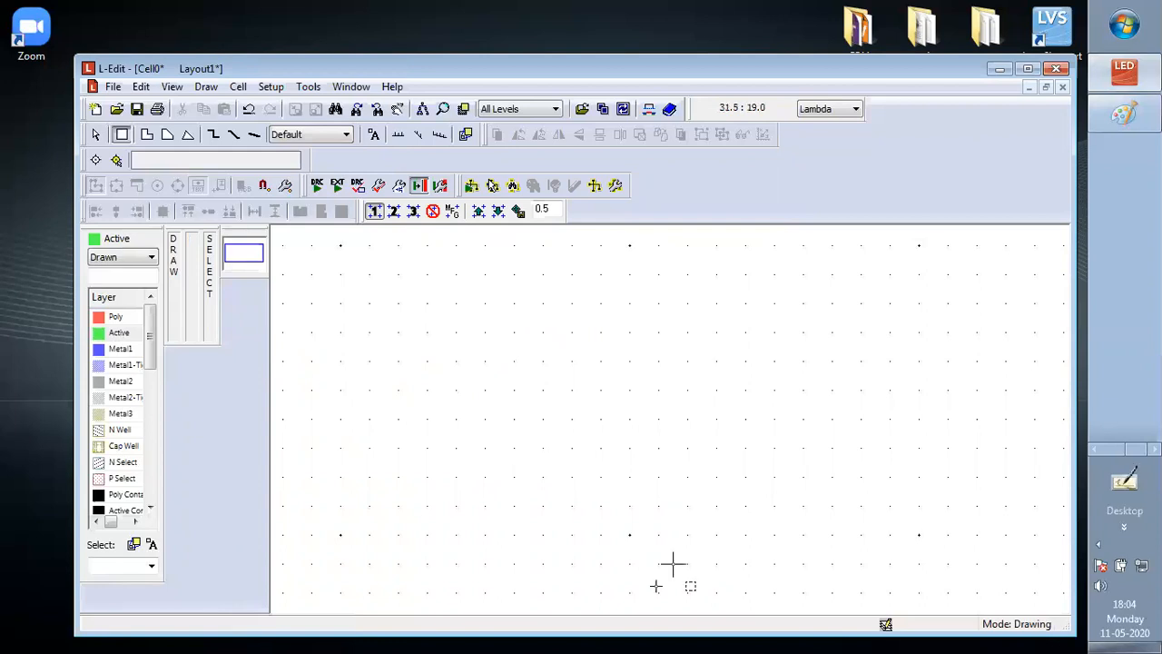
Draw an Active box about 3.5 Lambda wide and 5 Lambda high, and stretch its right edge to make it 25 Lambda wide
scroll(658, 481, down, 1)
key(minus)
mouse_move(506, 429)
mouse_down()
mouse_move(513, 512)
mouse_move(528, 526)
mouse_move(520, 503)
mouse_move(556, 501)
mouse_up()
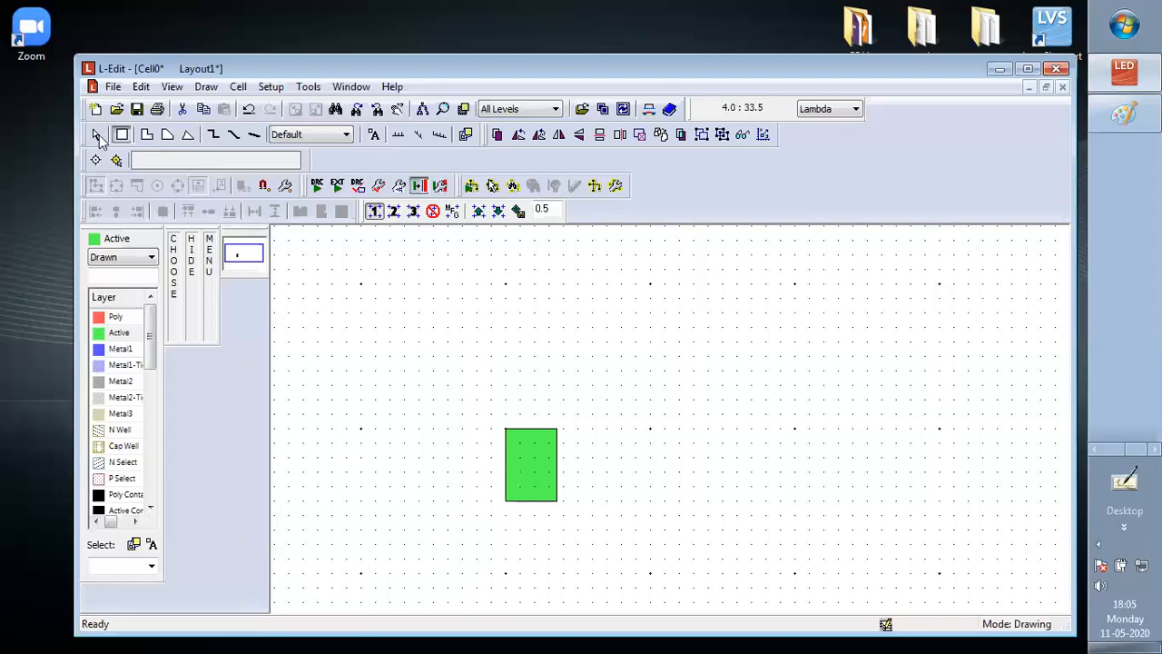
click(557, 472)
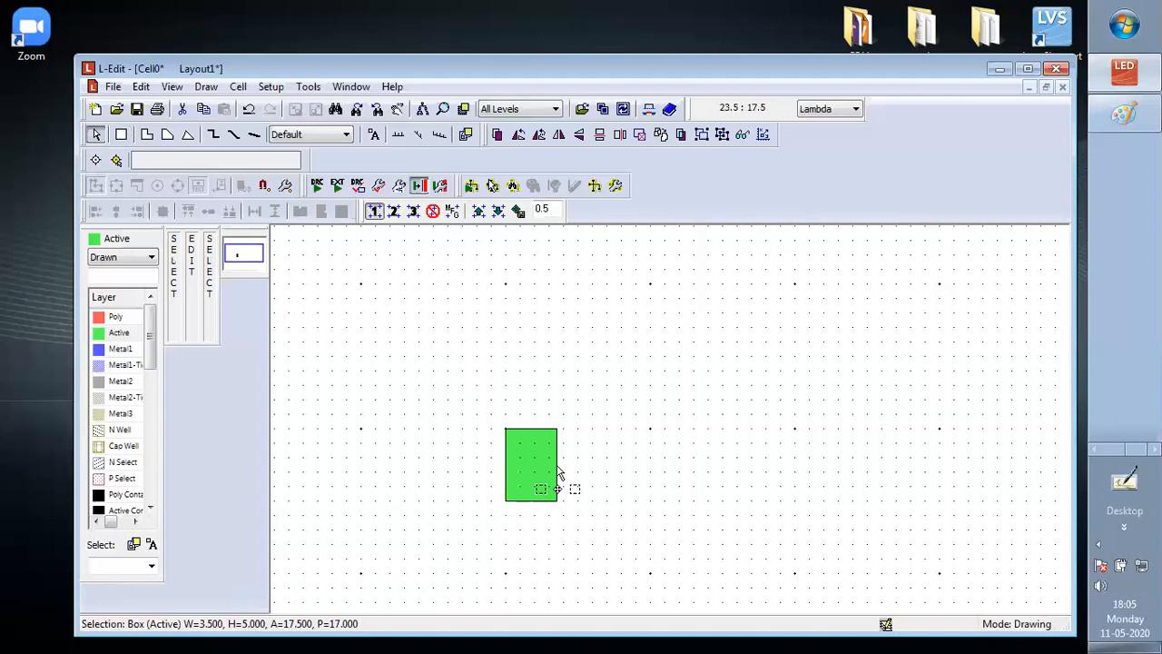
key(alt)
mouse_move(557, 469)
alt+mouse_down()
mouse_move(586, 457)
mouse_move(868, 443)
alt+mouse_up()
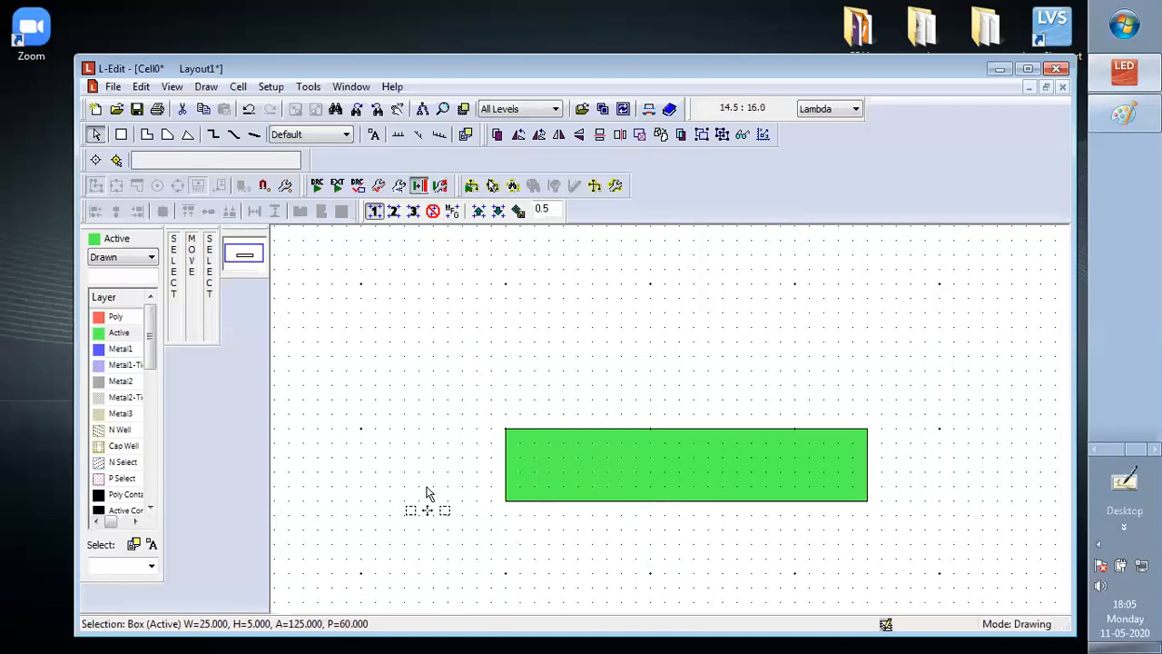
Draw a Metal1 square of about 4 by 4 Lambda in the empty area above and left of the Active strip
click(114, 350)
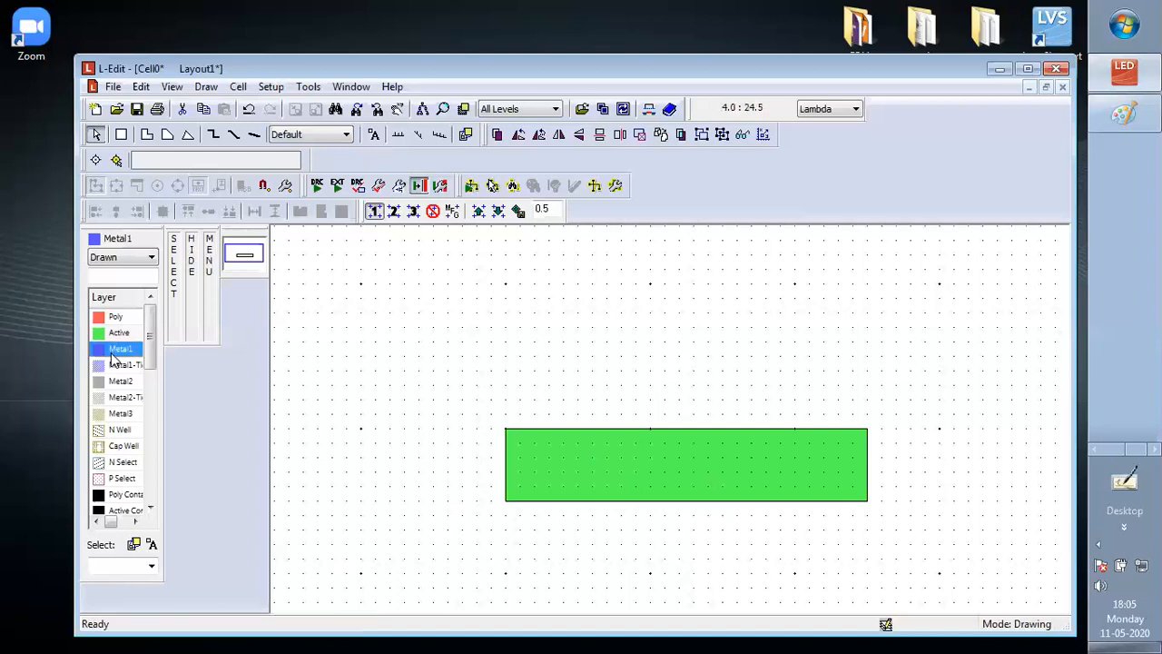
click(121, 136)
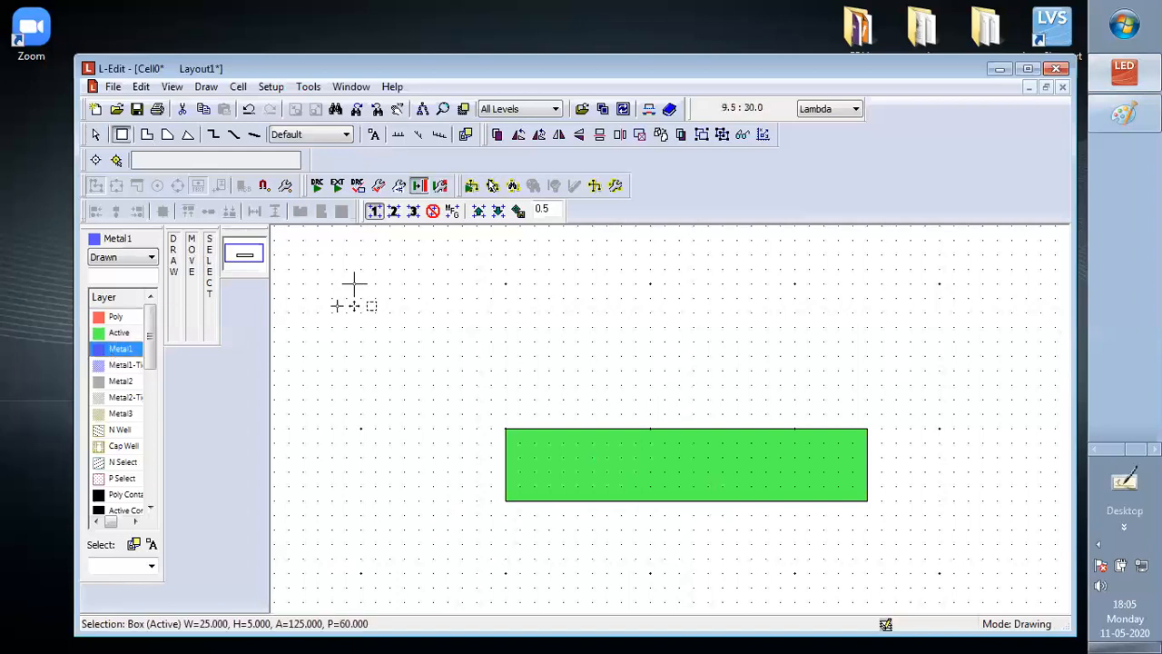
drag(284, 238, 283, 238)
drag(360, 285, 419, 342)
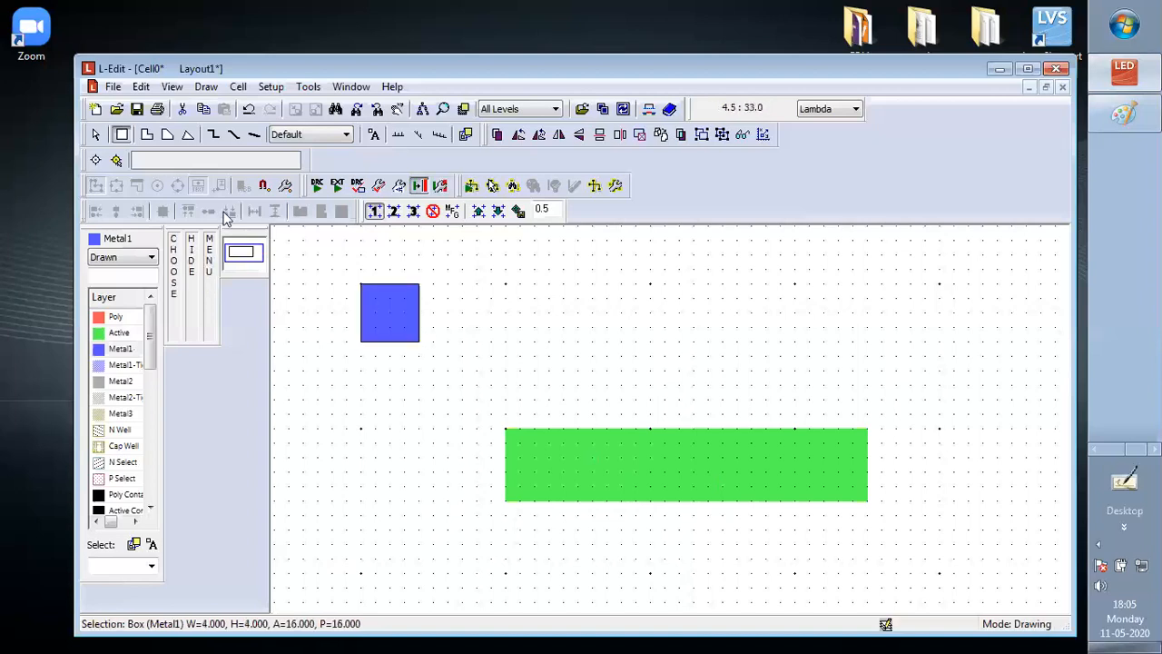
Draw an Active Contact box of 2 by 2 Lambda and move it to the center of the Metal1 square
click(127, 512)
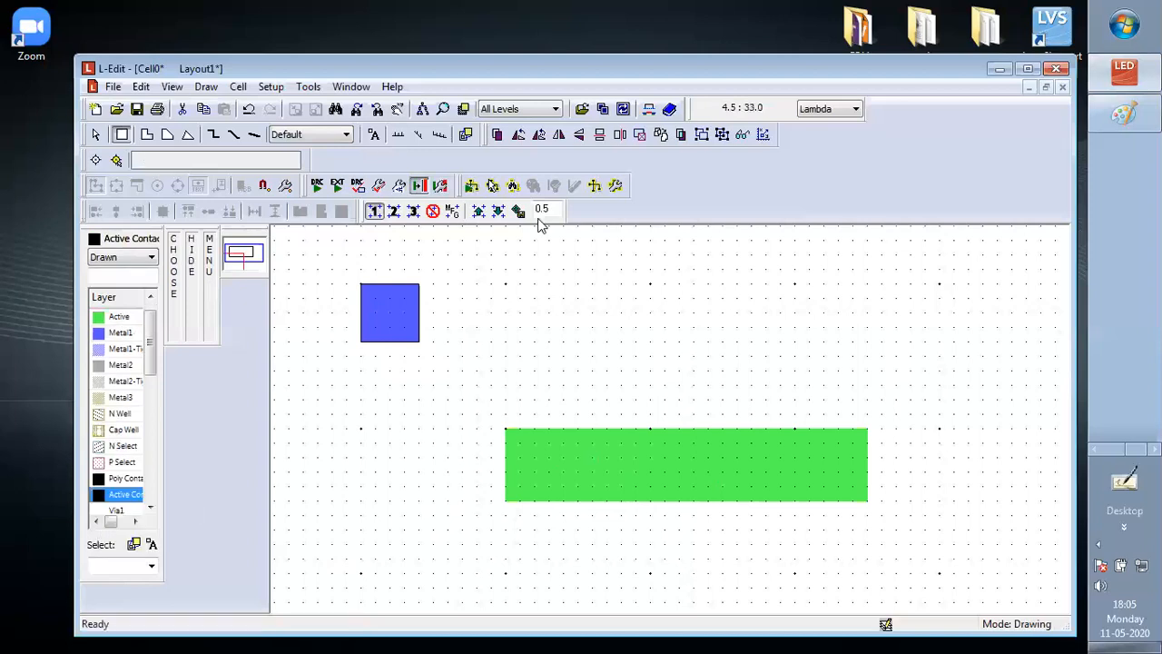
drag(506, 284, 535, 313)
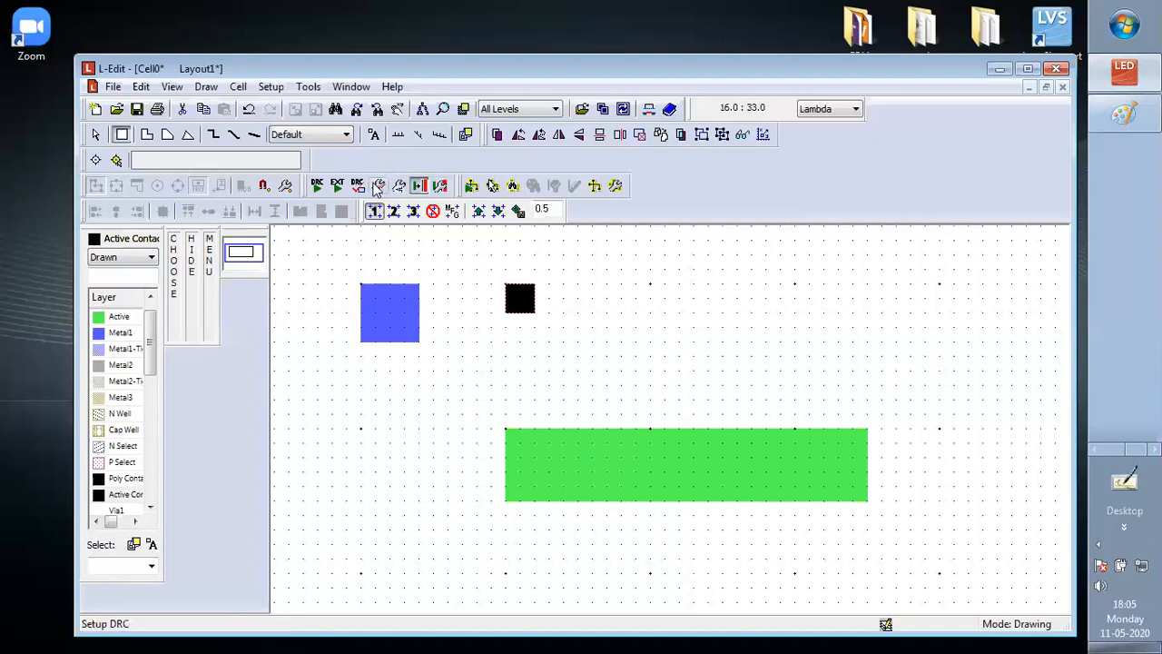
click(96, 134)
click(522, 305)
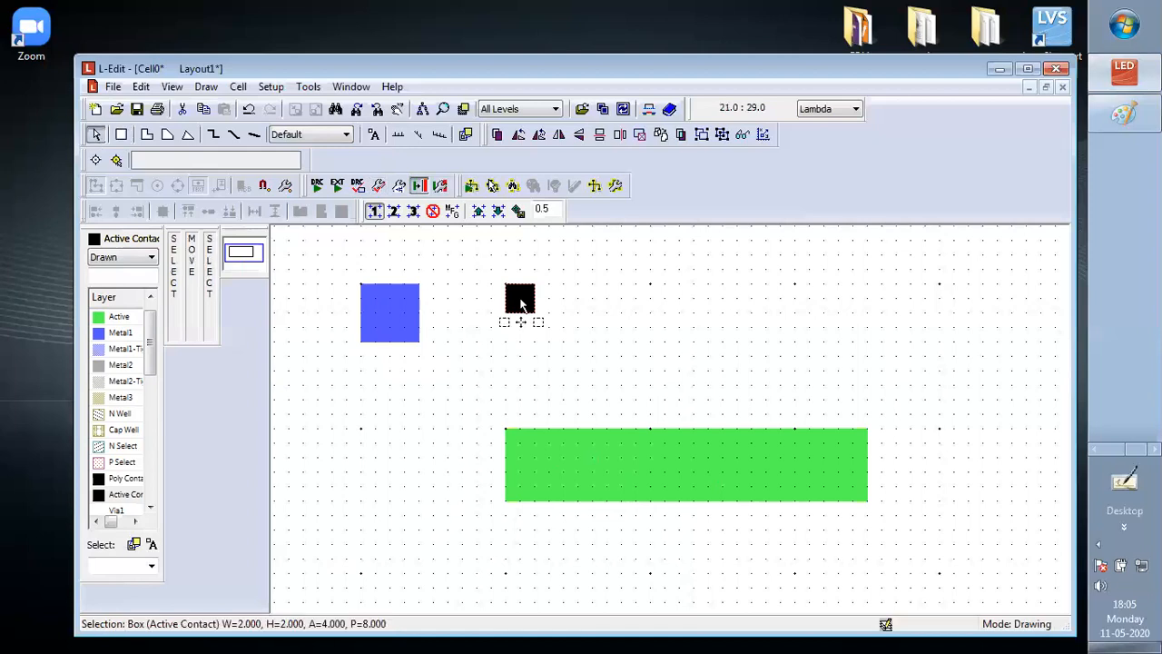
key(alt)
alt+drag(522, 305, 390, 313)
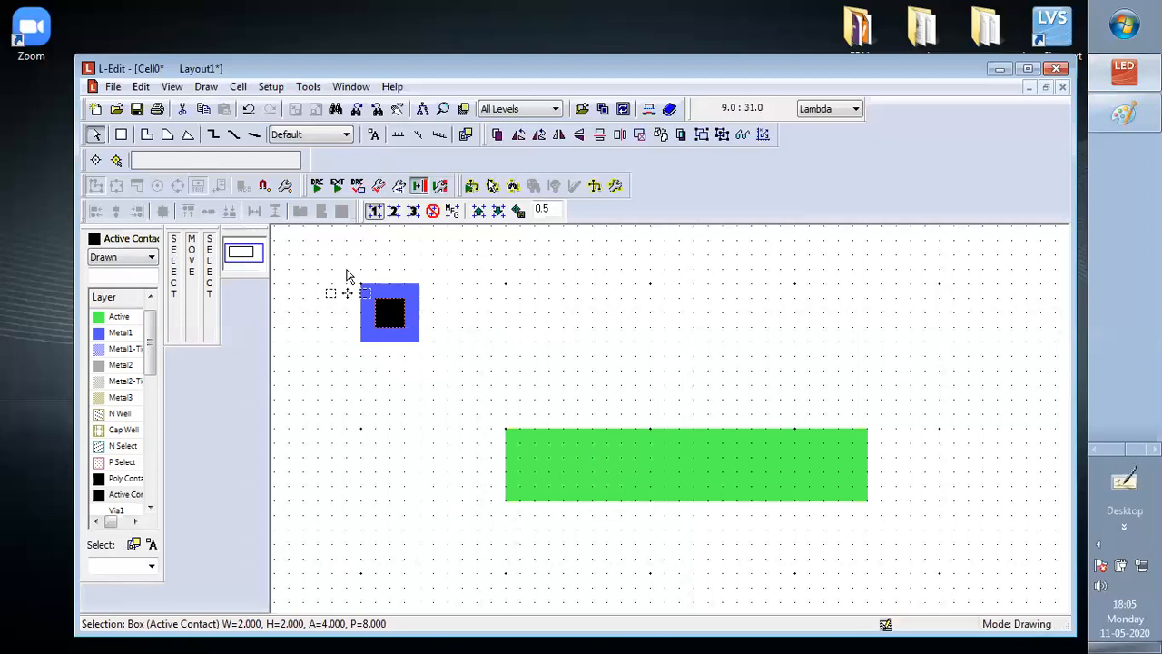
Move the Metal1 square together with its Active Contact onto the left end of the Active strip, half a Lambda inside its edges
drag(346, 276, 484, 415)
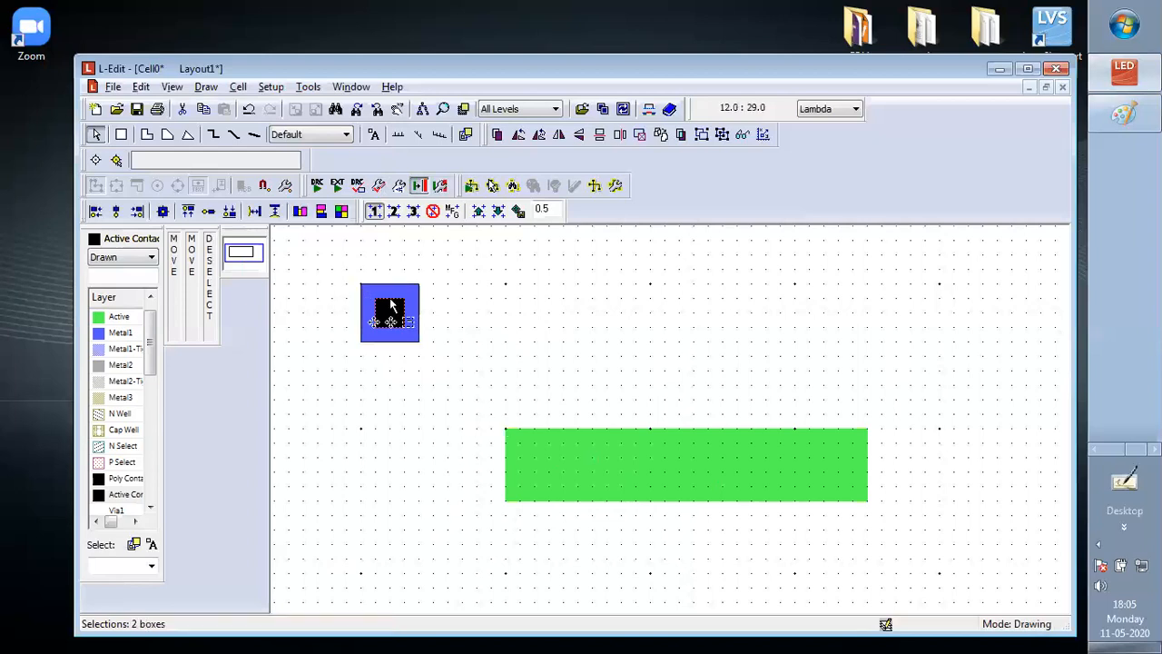
drag(396, 286, 550, 442)
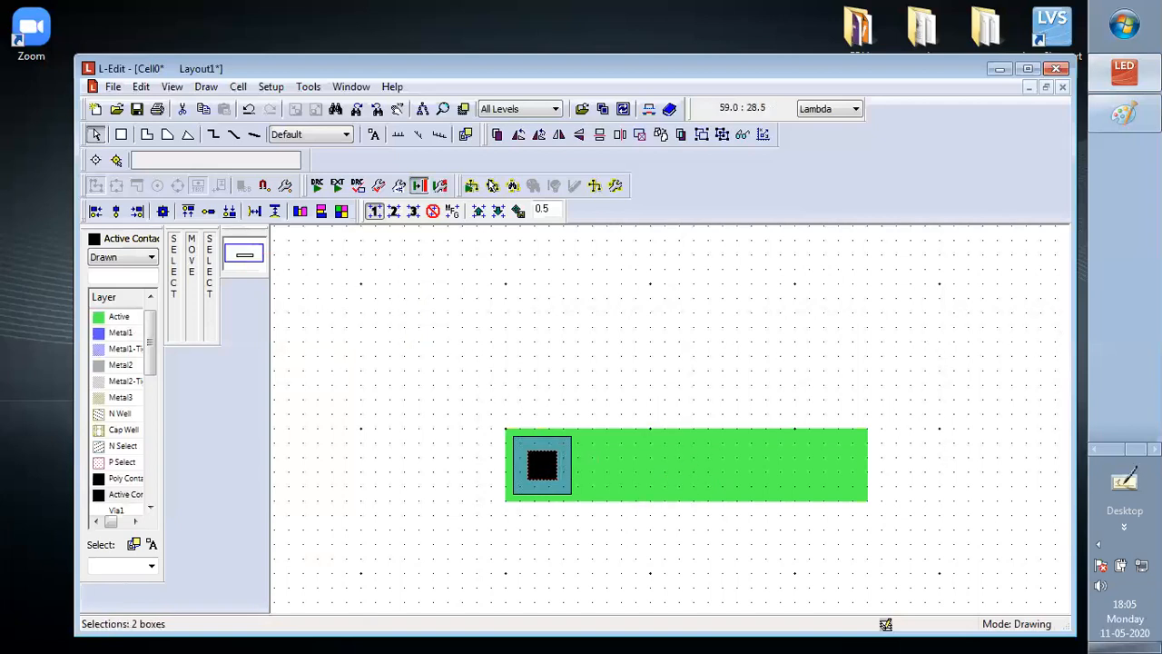
Check the stick diagram in Paint, return to L-Edit and draw a vertical Poly gate 2 by 9 Lambda across the Active strip, right of the contact
key(alt+Tab)
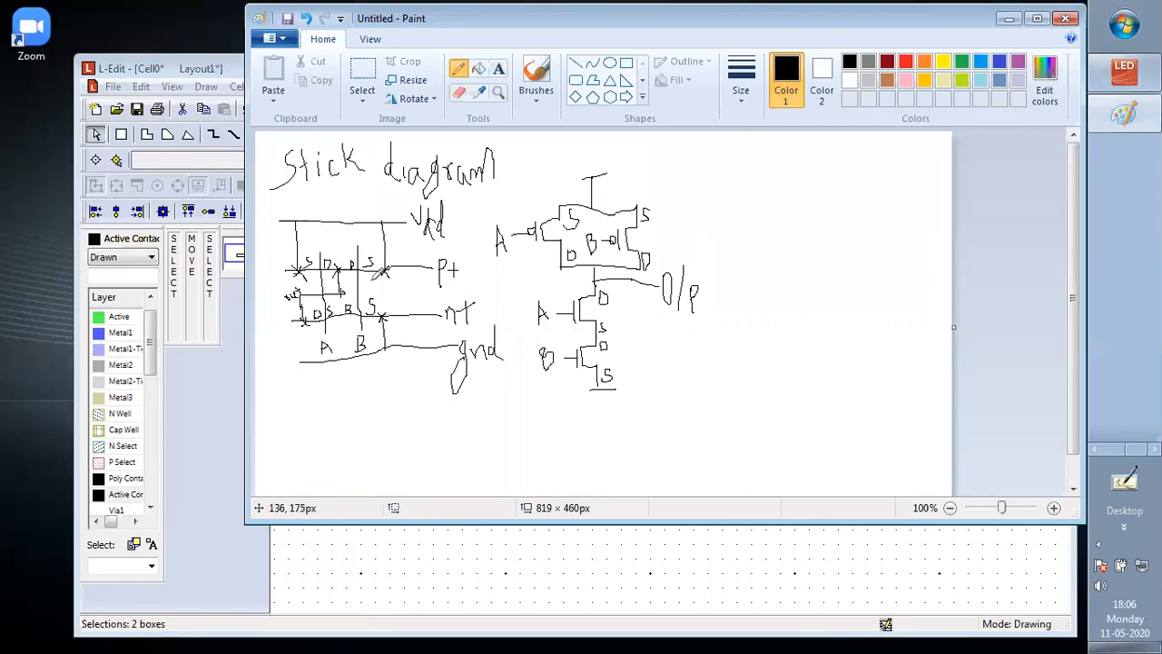
key(alt+Tab)
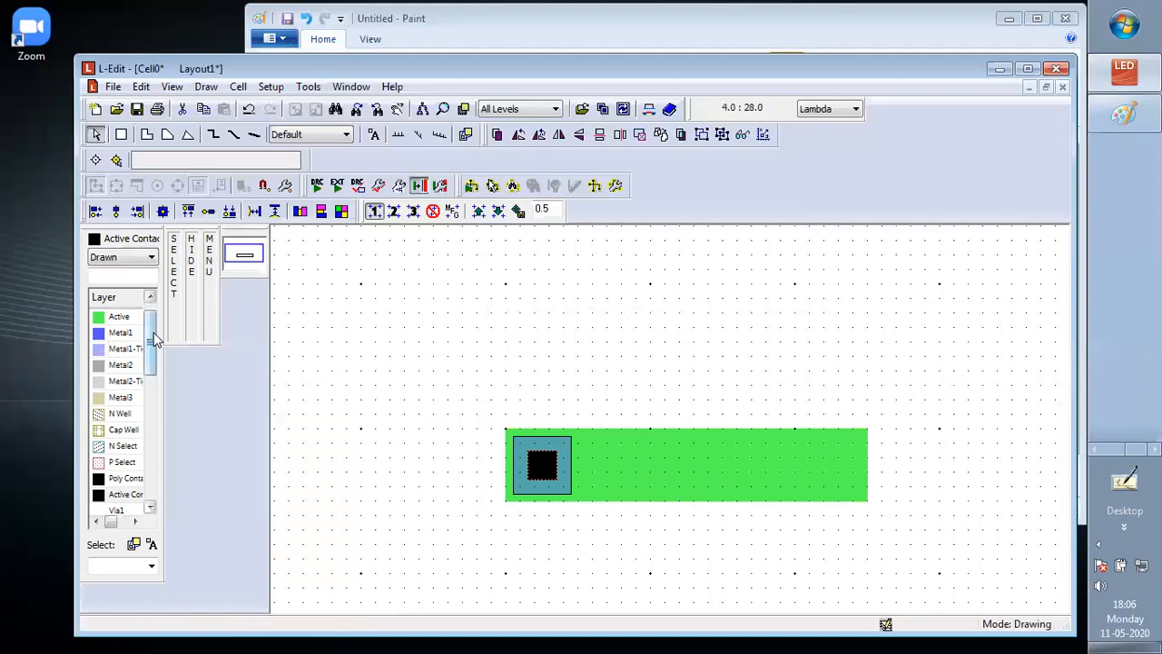
drag(156, 367, 121, 314)
click(121, 318)
click(608, 428)
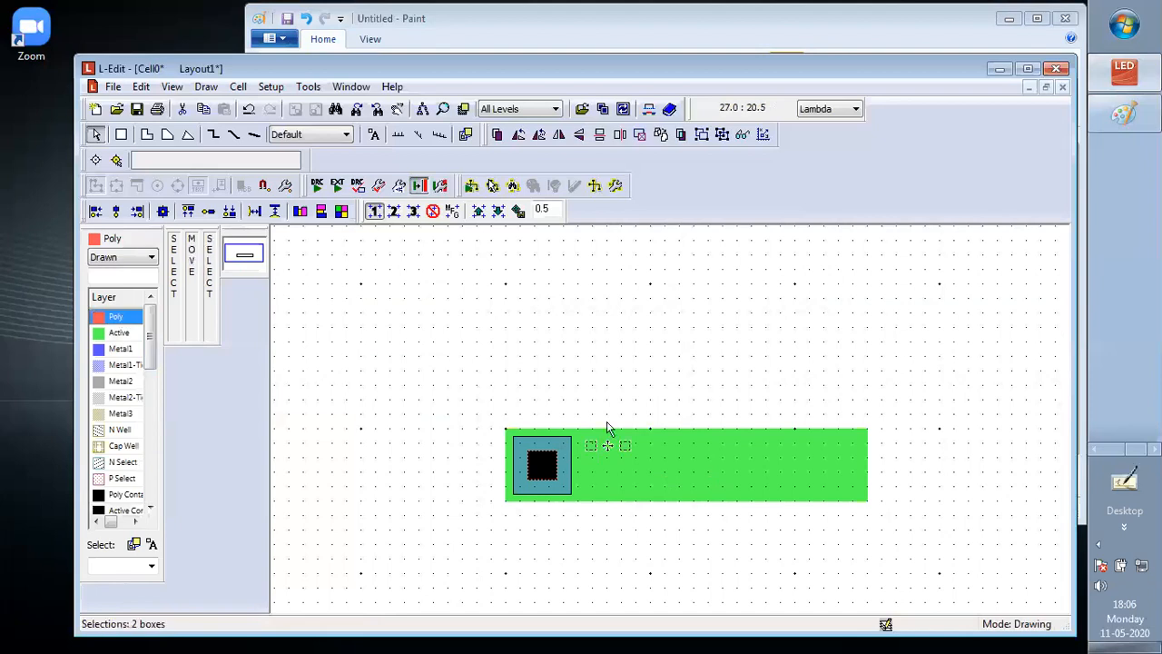
click(121, 135)
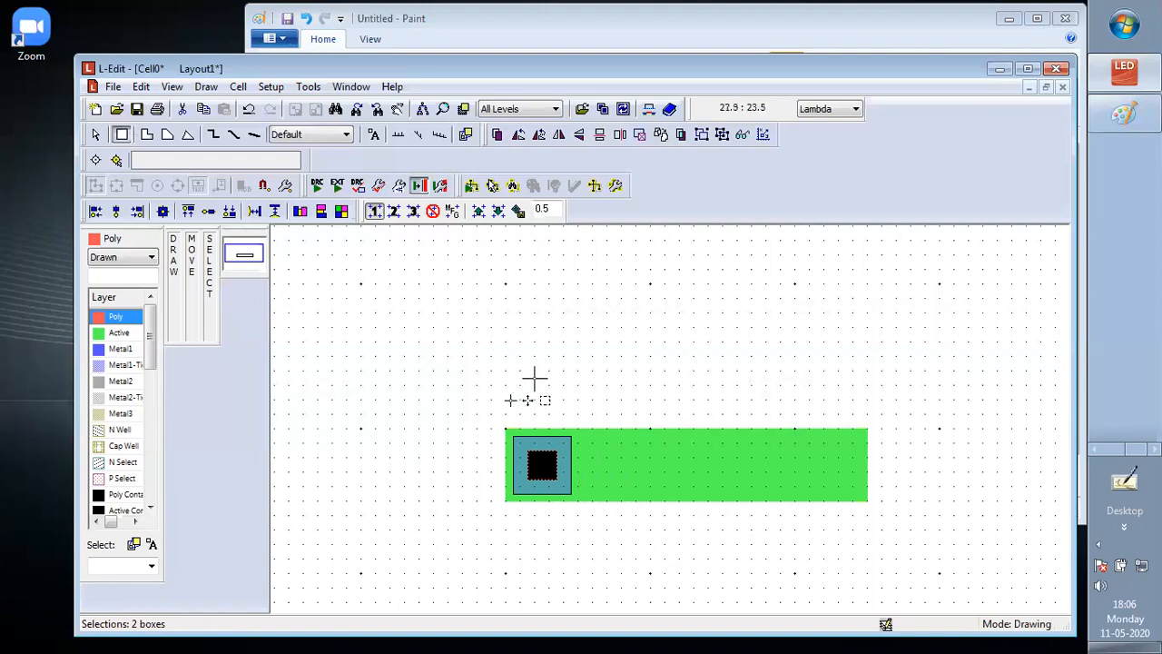
mouse_move(584, 409)
mouse_down()
mouse_move(599, 399)
mouse_move(629, 518)
mouse_move(607, 566)
mouse_move(614, 532)
mouse_up()
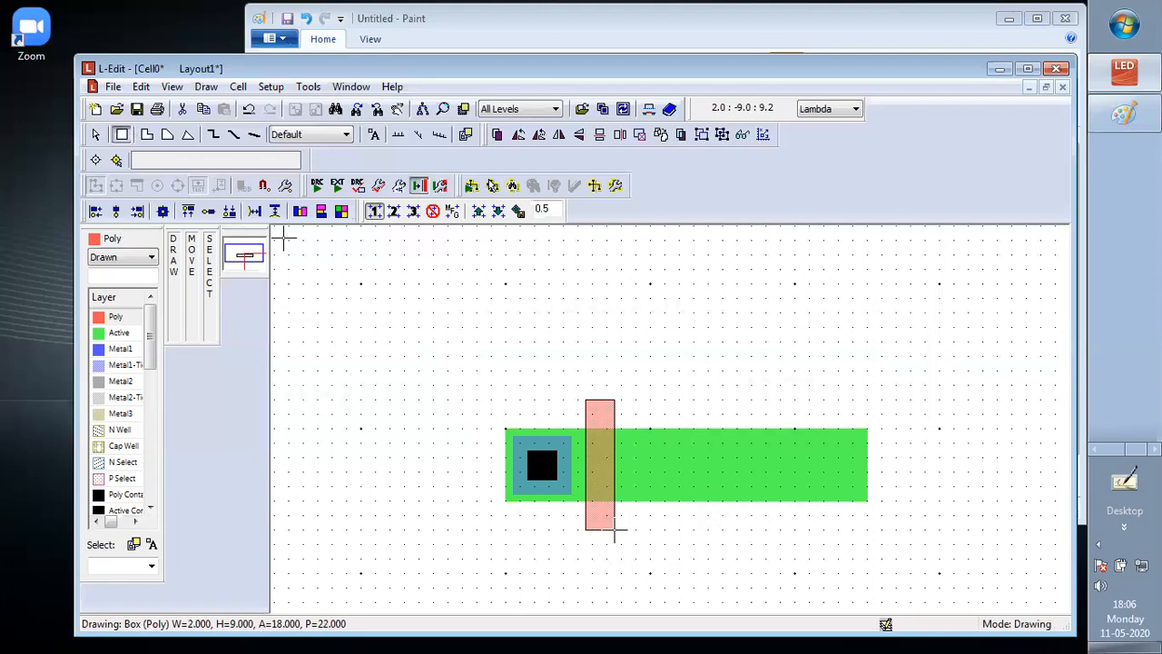
drag(613, 530, 614, 530)
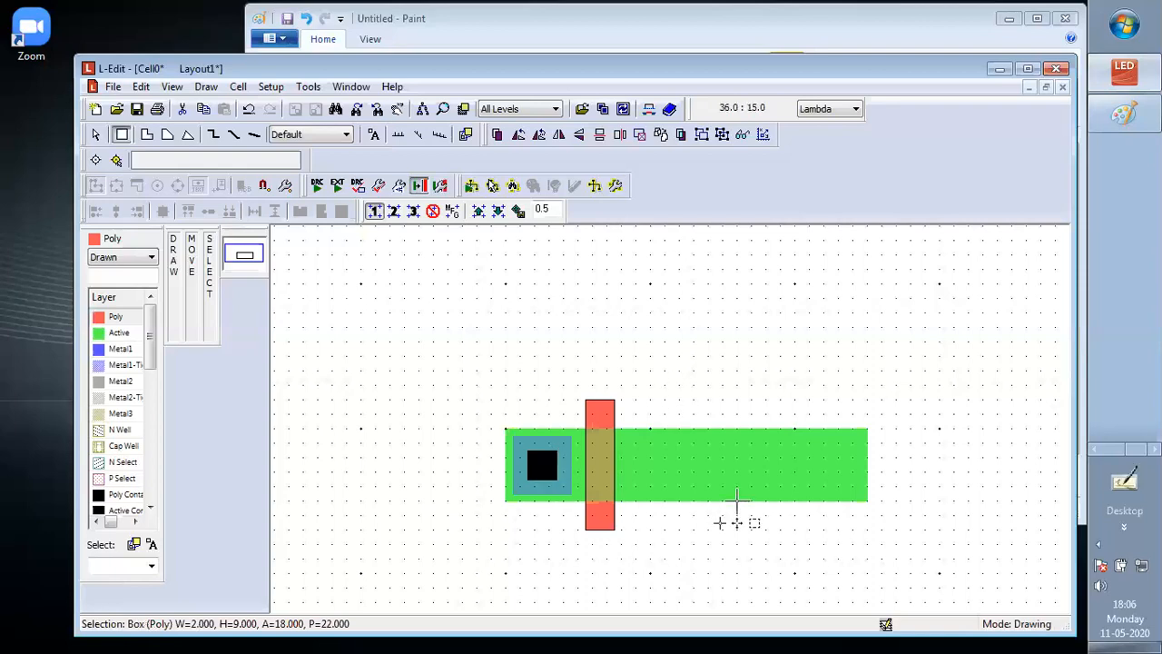
Copy the Metal1 square, its Active Contact and the Poly gate, and place the copy on the Active strip right of the first gate
click(95, 134)
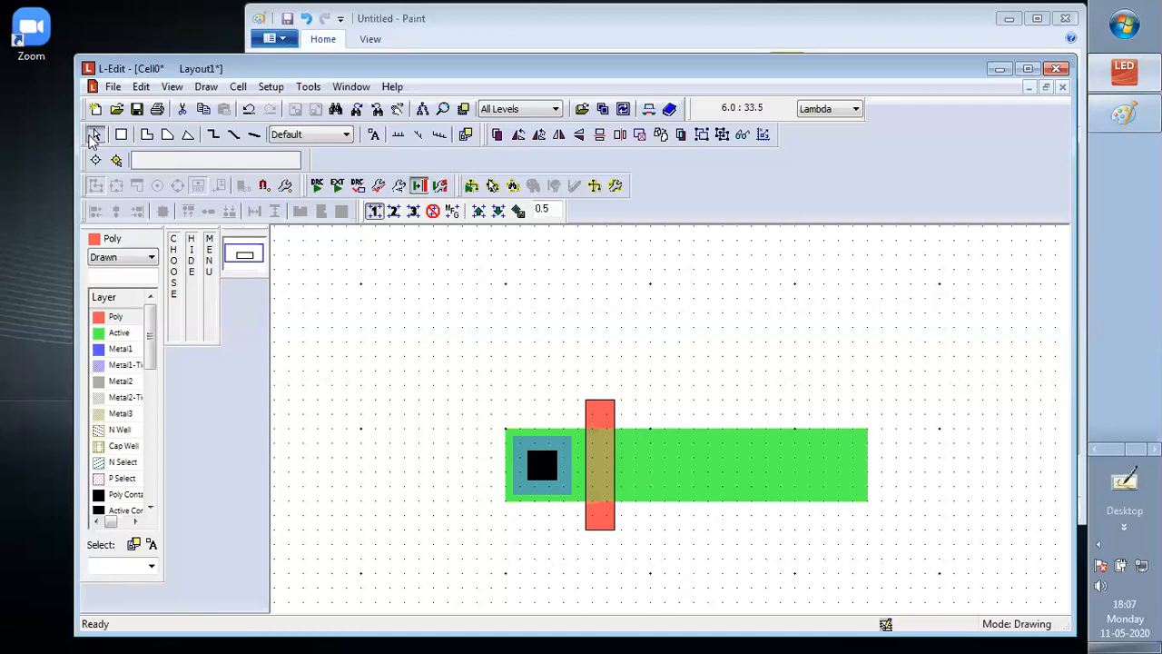
click(520, 420)
drag(520, 420, 623, 558)
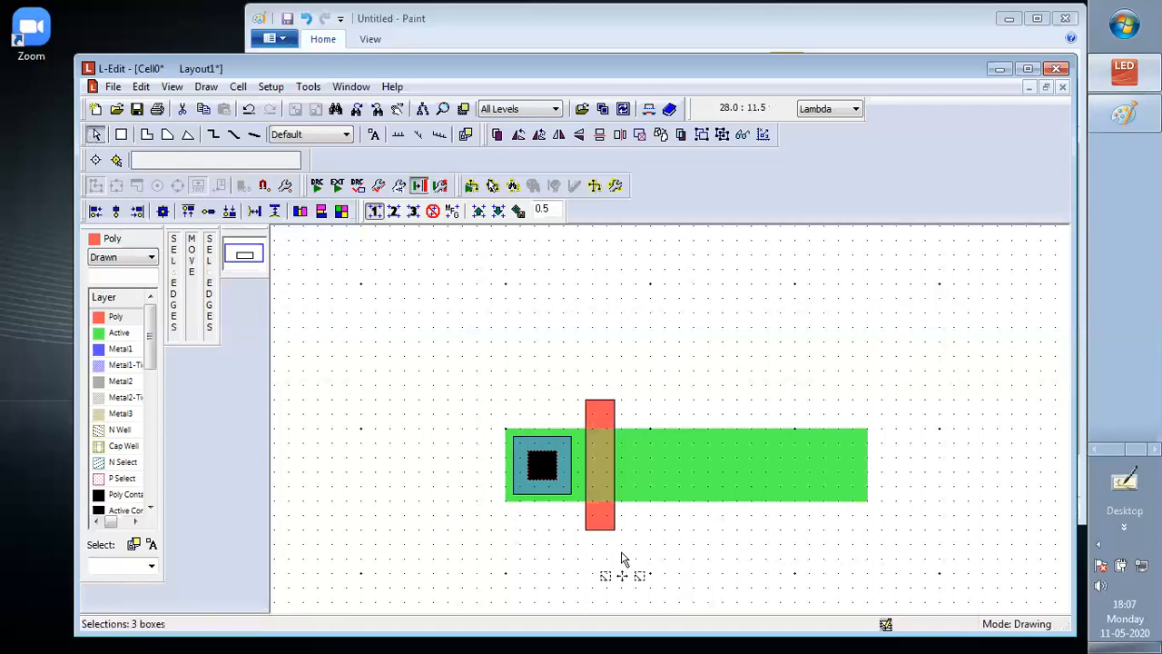
key(ctrl+c)
key(ctrl+v)
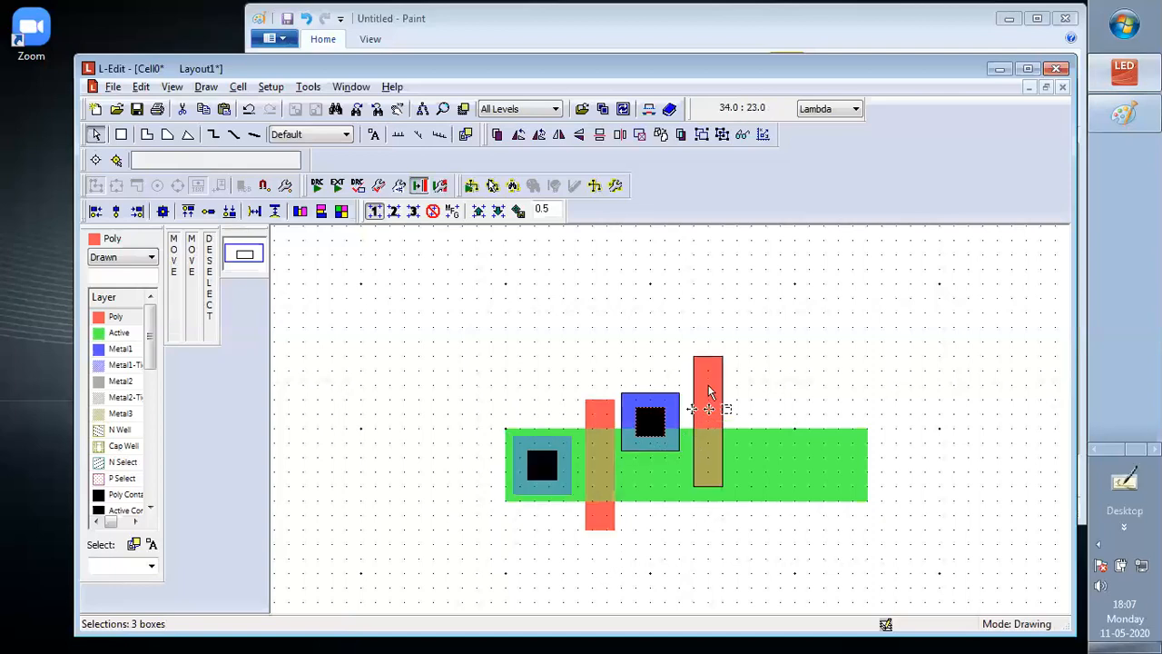
drag(709, 391, 717, 432)
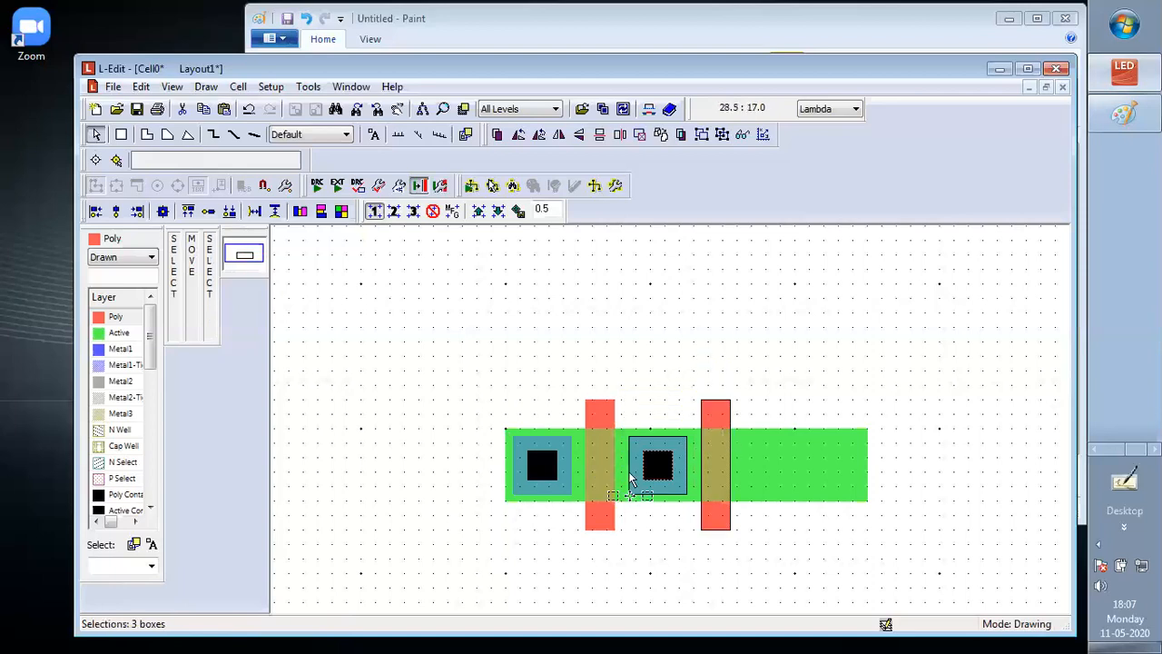
Copy the Metal1 contact and Poly gate onto the Active strip right of the second gate, and delete the surplus third Poly gate
key(ctrl+d)
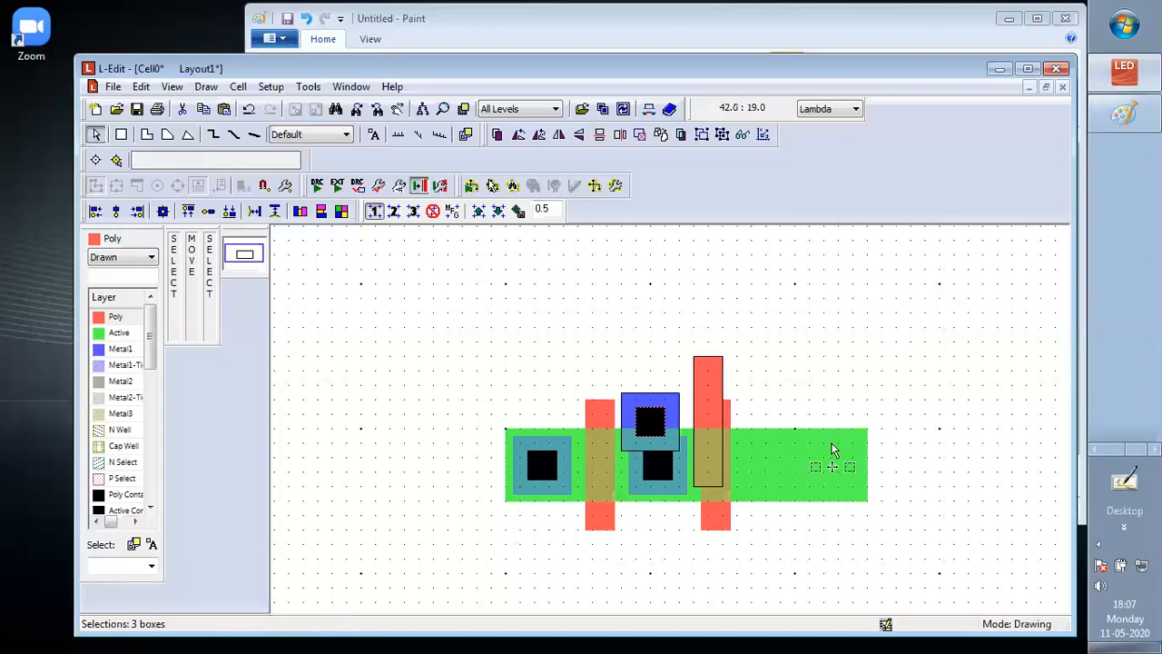
drag(714, 369, 837, 415)
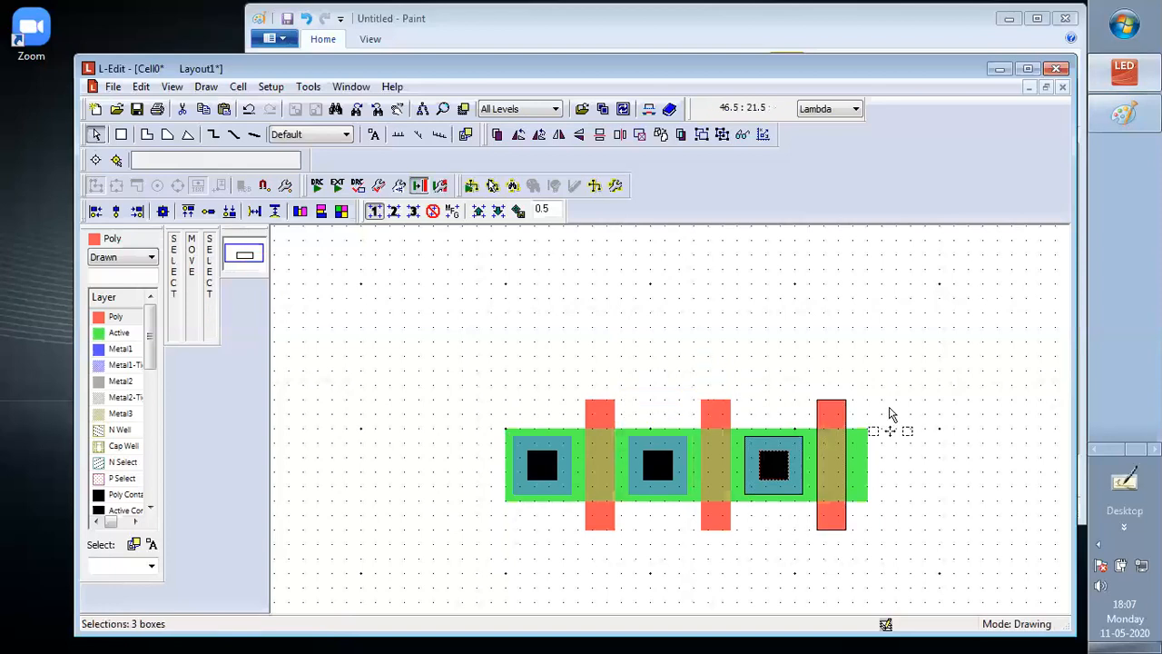
click(838, 406)
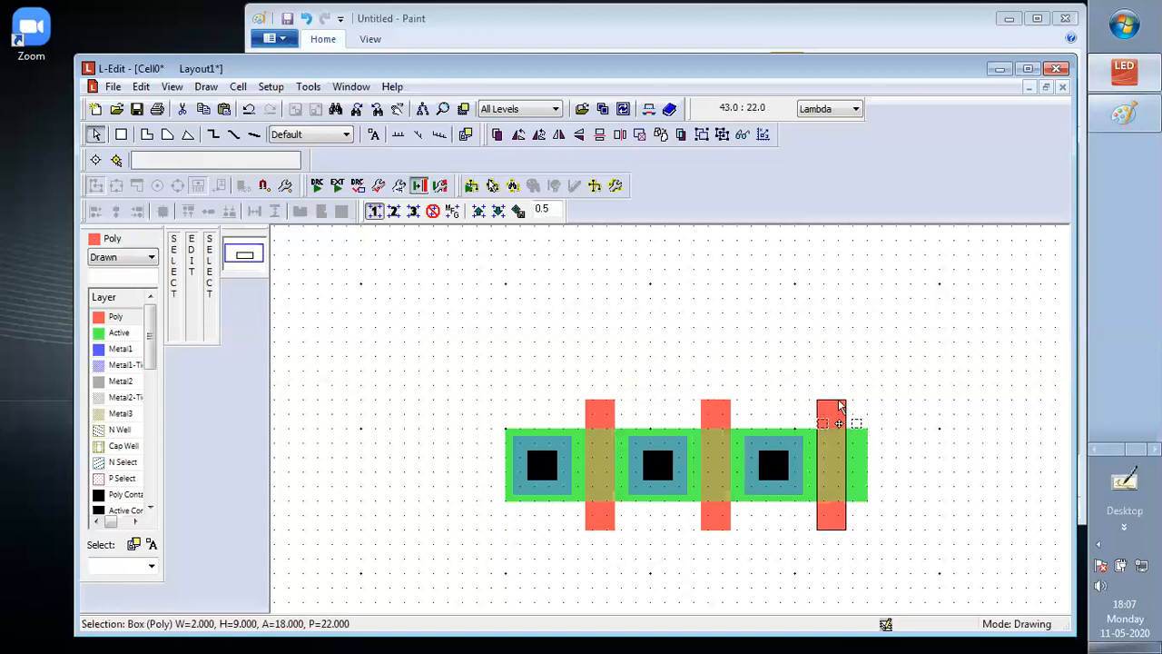
key(Delete)
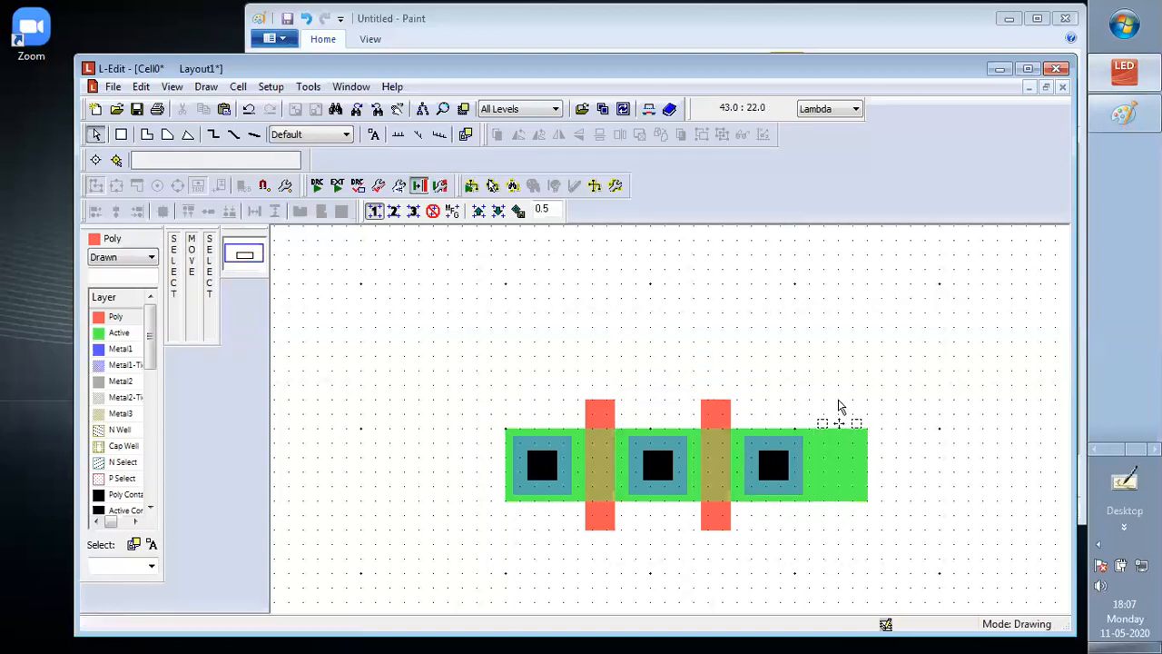
Shorten the Active strip at its right end to 21 Lambda wide, ending half a Lambda past the third Metal1 square
click(852, 466)
alt+drag(868, 459, 817, 457)
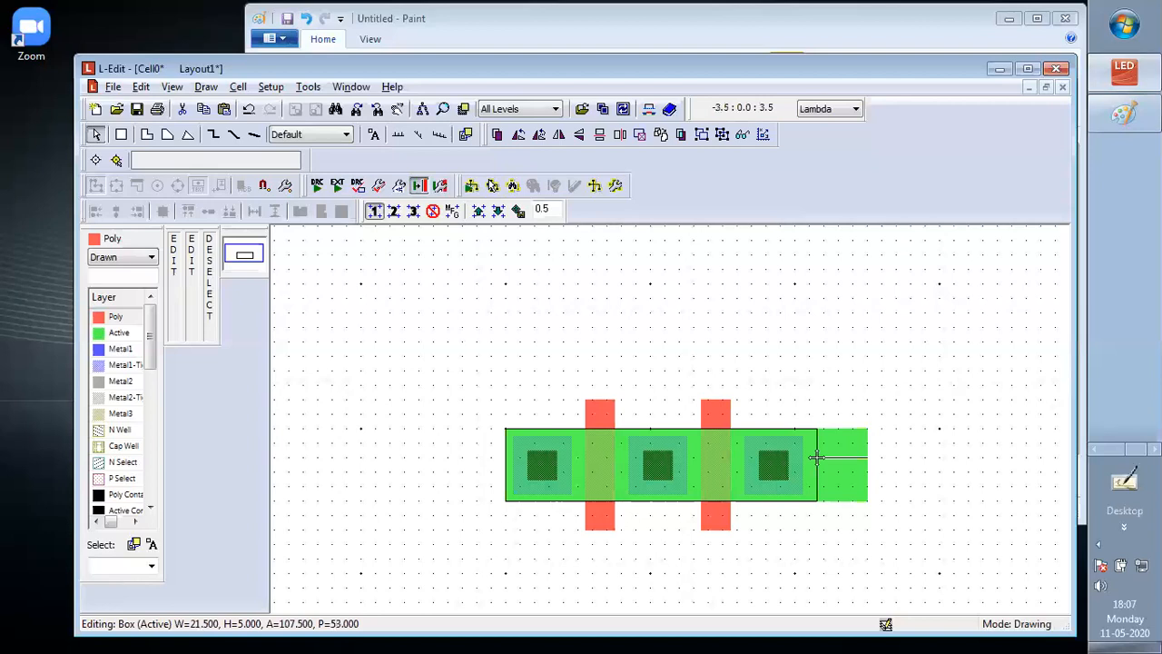
drag(817, 457, 812, 459)
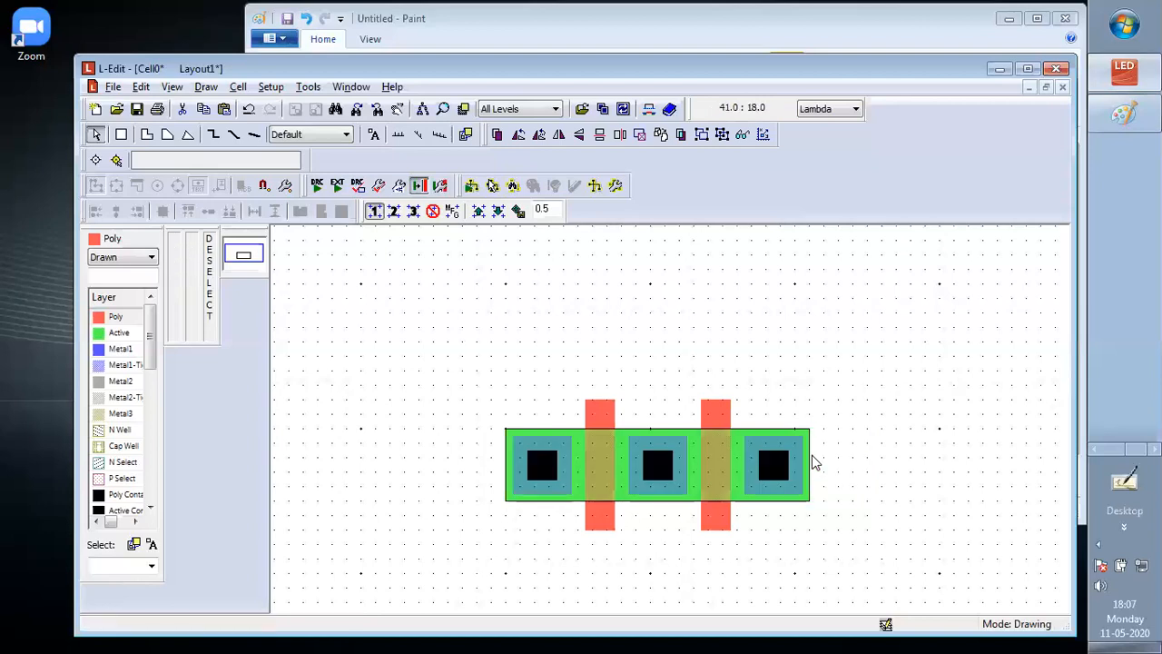
click(809, 437)
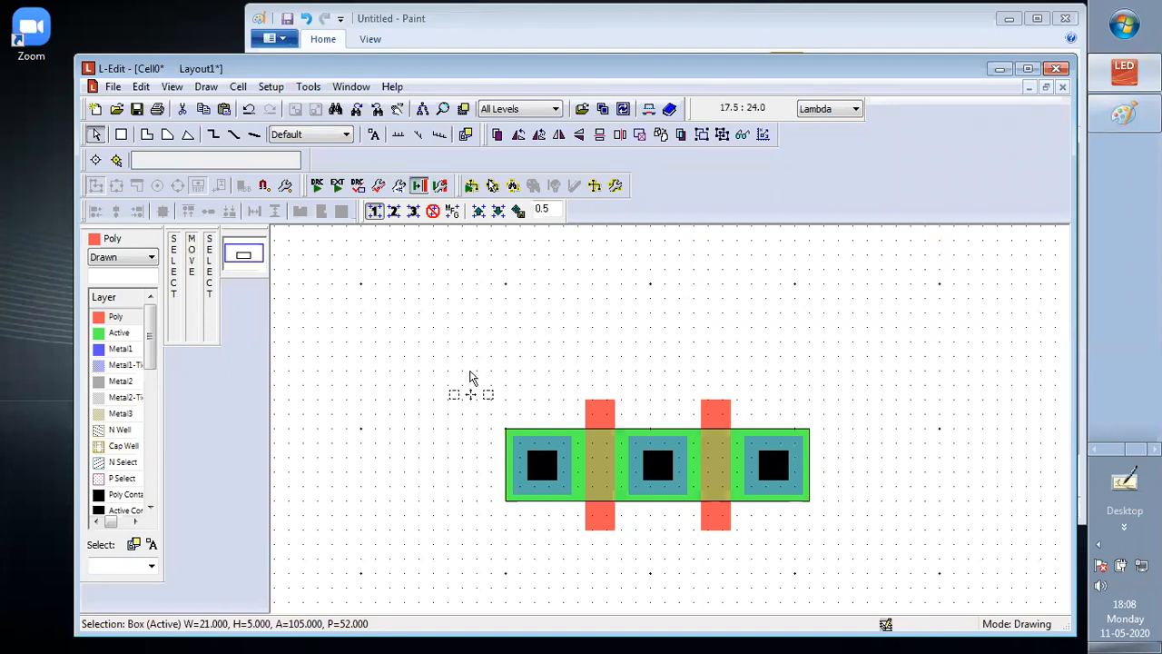
Duplicate the complete transistor row and place the copy directly above the original, leaving 10 Lambda between the two Active strips
drag(484, 394, 761, 529)
key(alt)
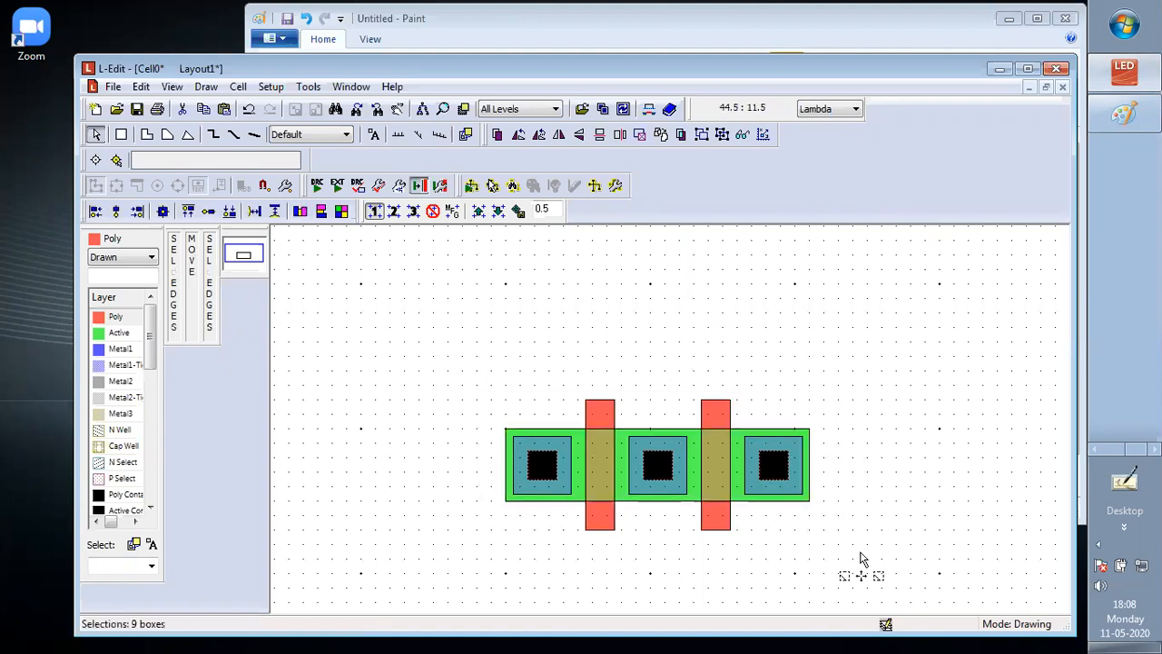
scroll(854, 551, up, 1)
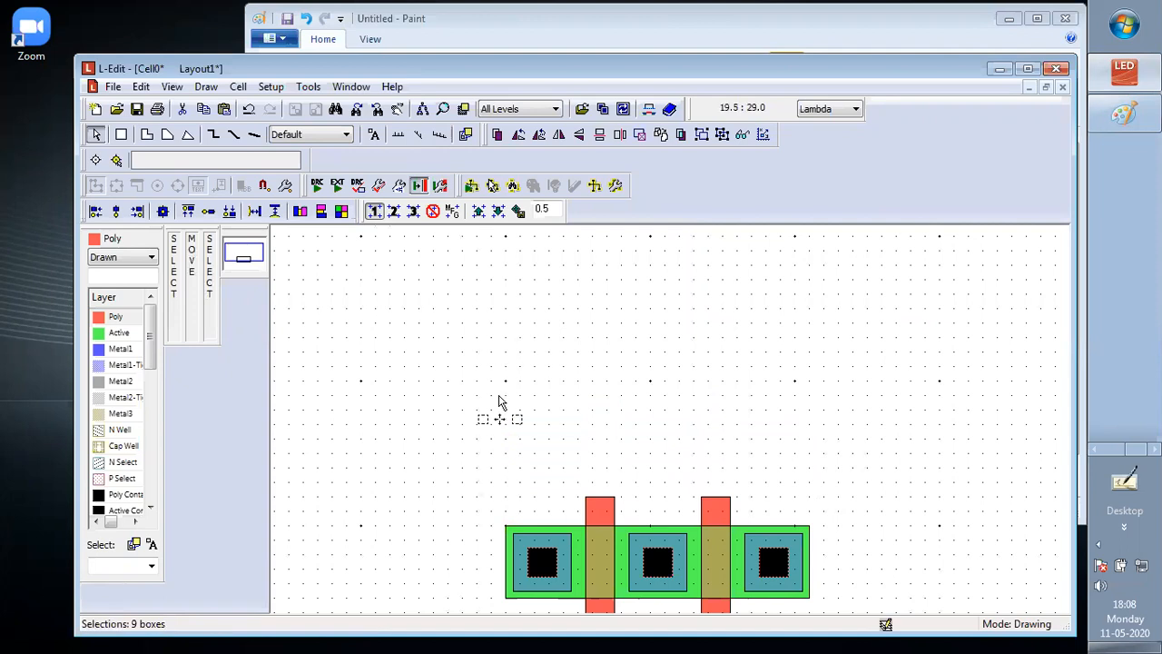
key(alt)
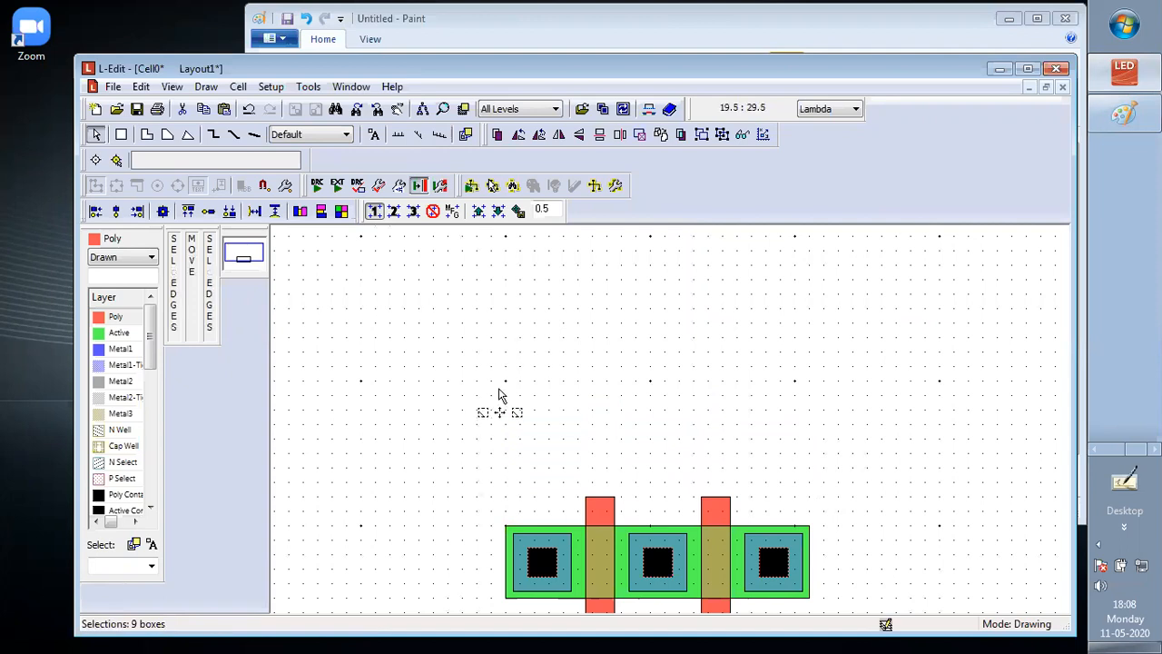
key(ctrl+d)
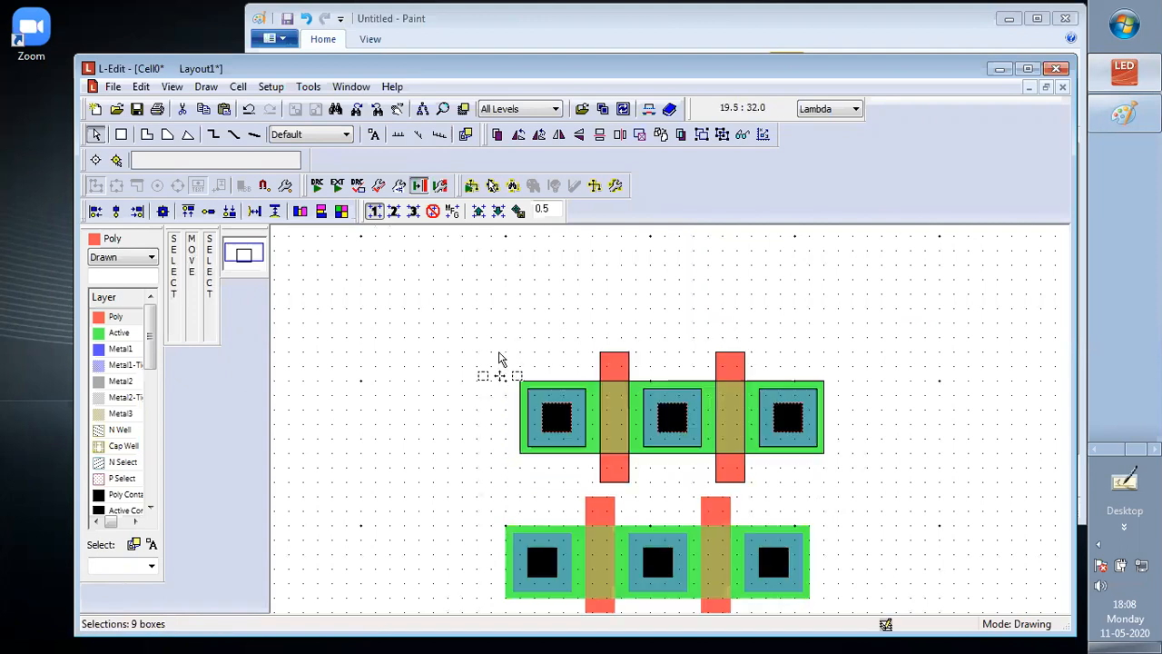
key(alt)
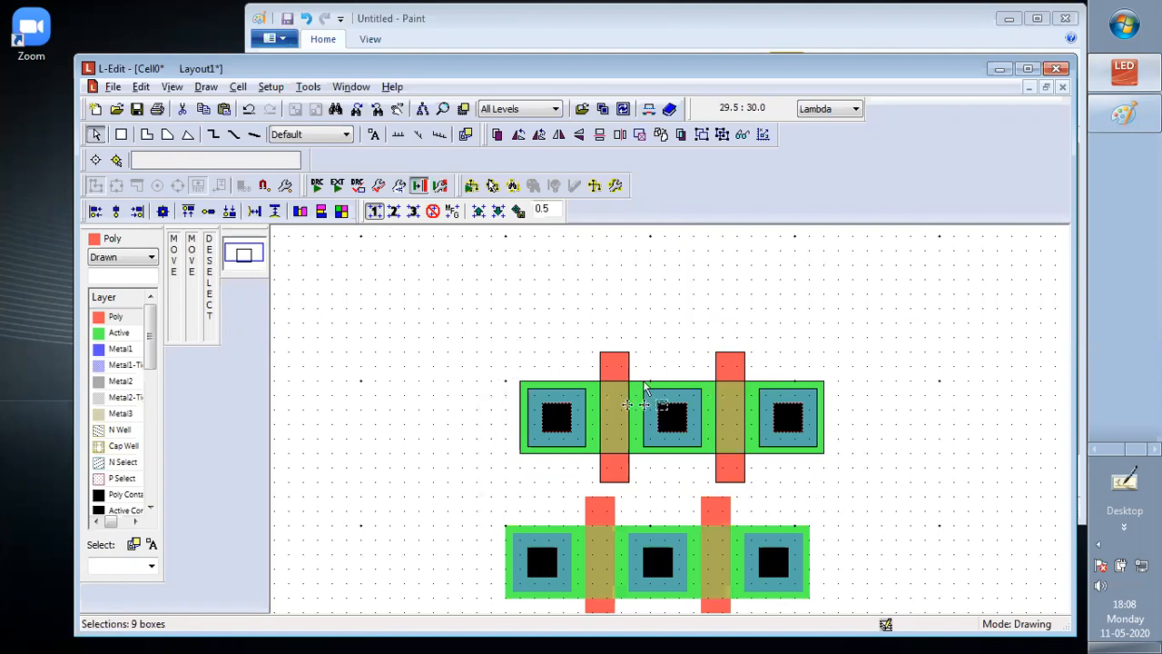
alt+drag(644, 386, 629, 309)
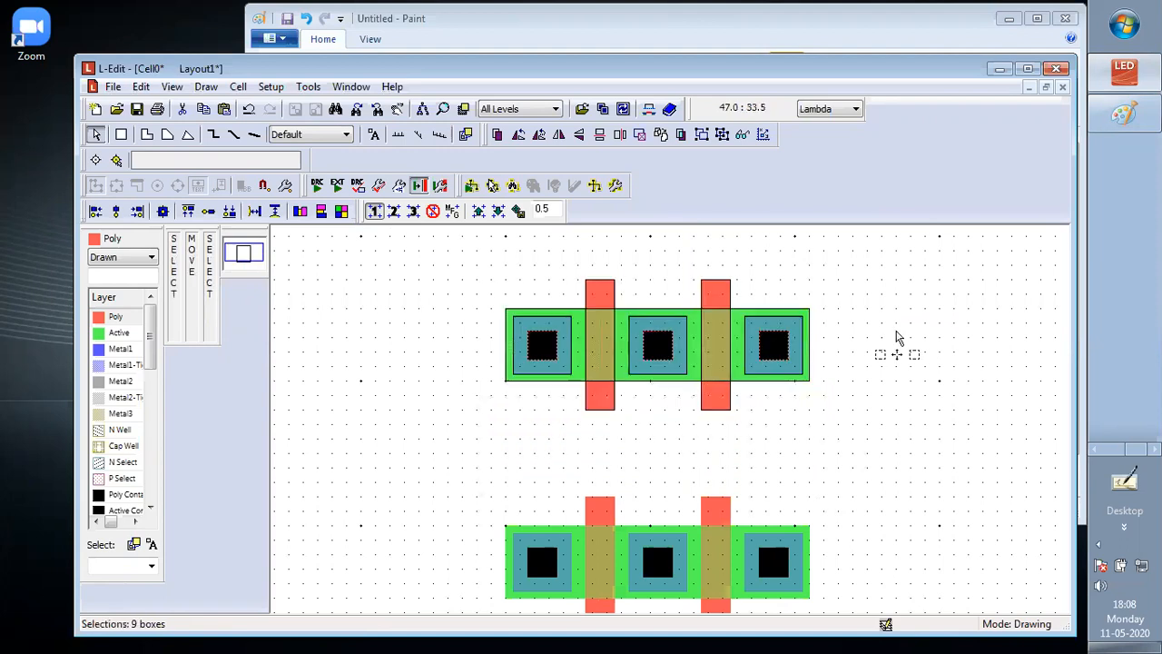
click(919, 338)
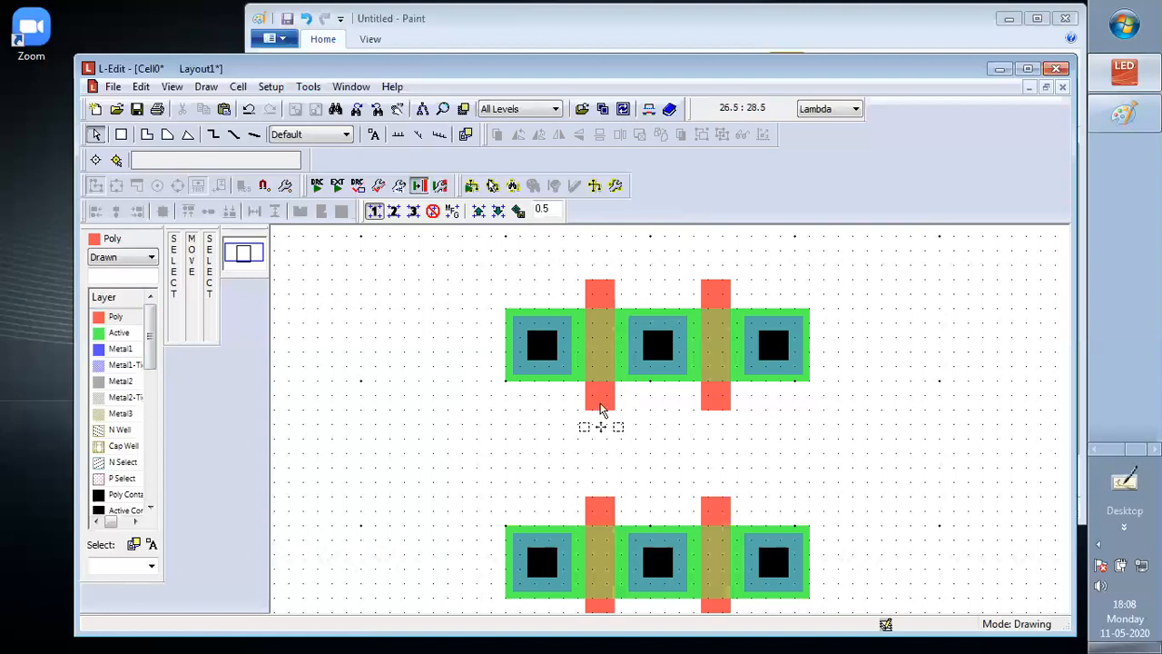
Delete both Poly gates from the upper transistor row
click(600, 410)
key(Delete)
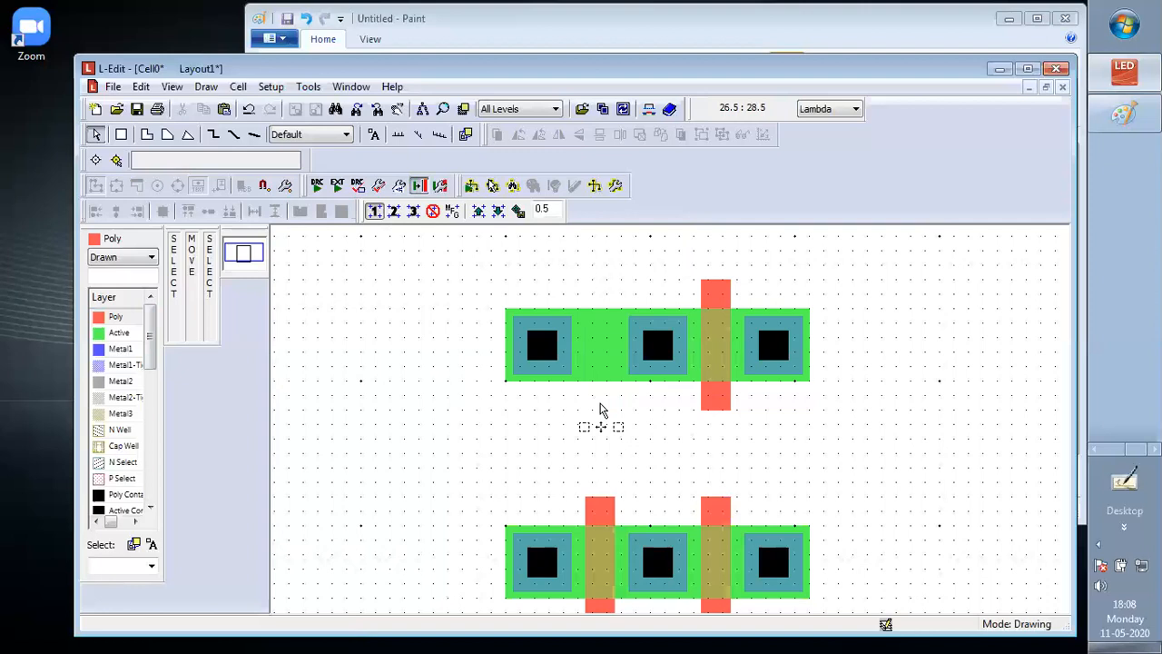
click(727, 400)
key(Delete)
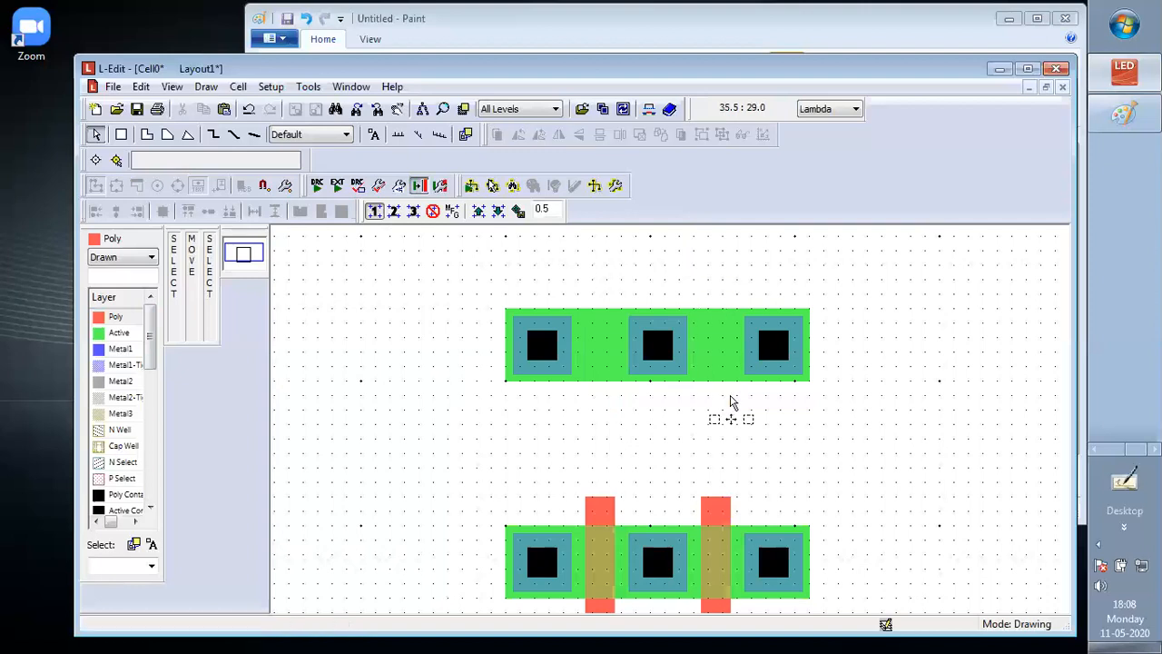
Stretch both lower Poly gates upward across the upper Active strip to a height of 24 Lambda each
click(607, 510)
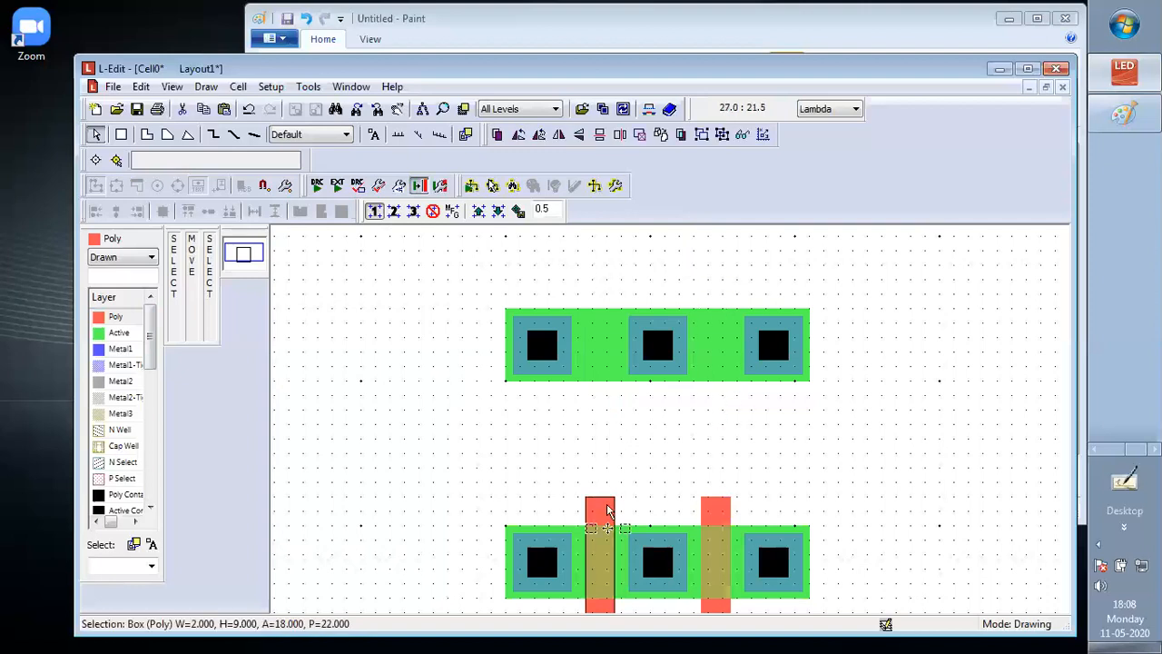
drag(607, 501, 585, 279)
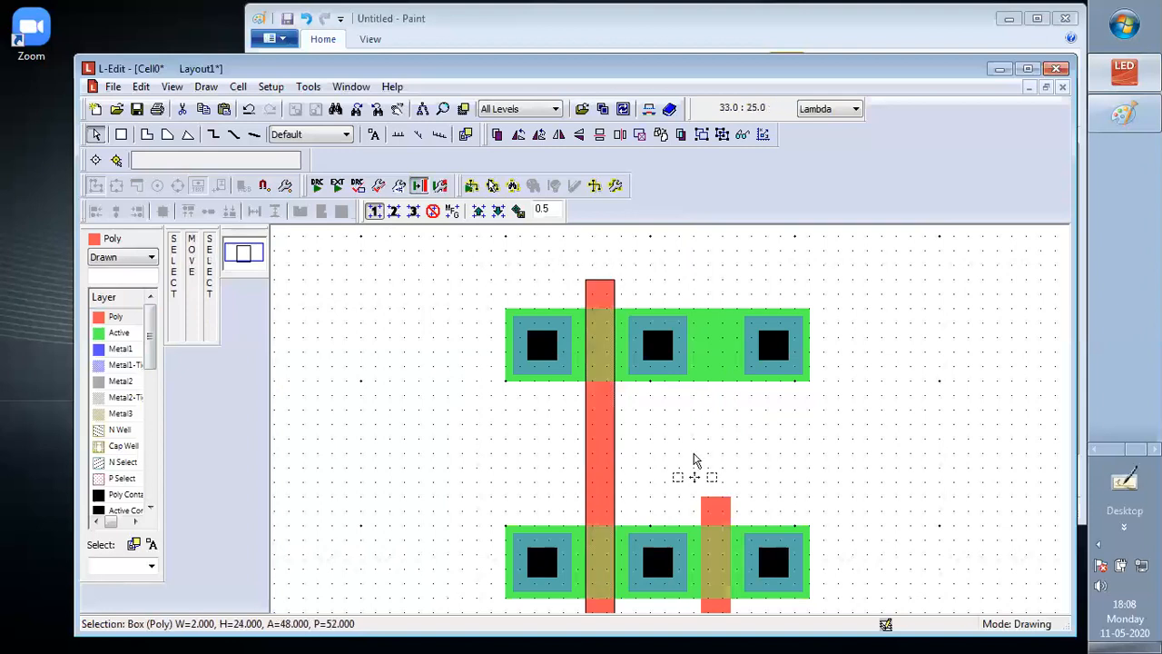
click(715, 504)
drag(715, 498, 701, 279)
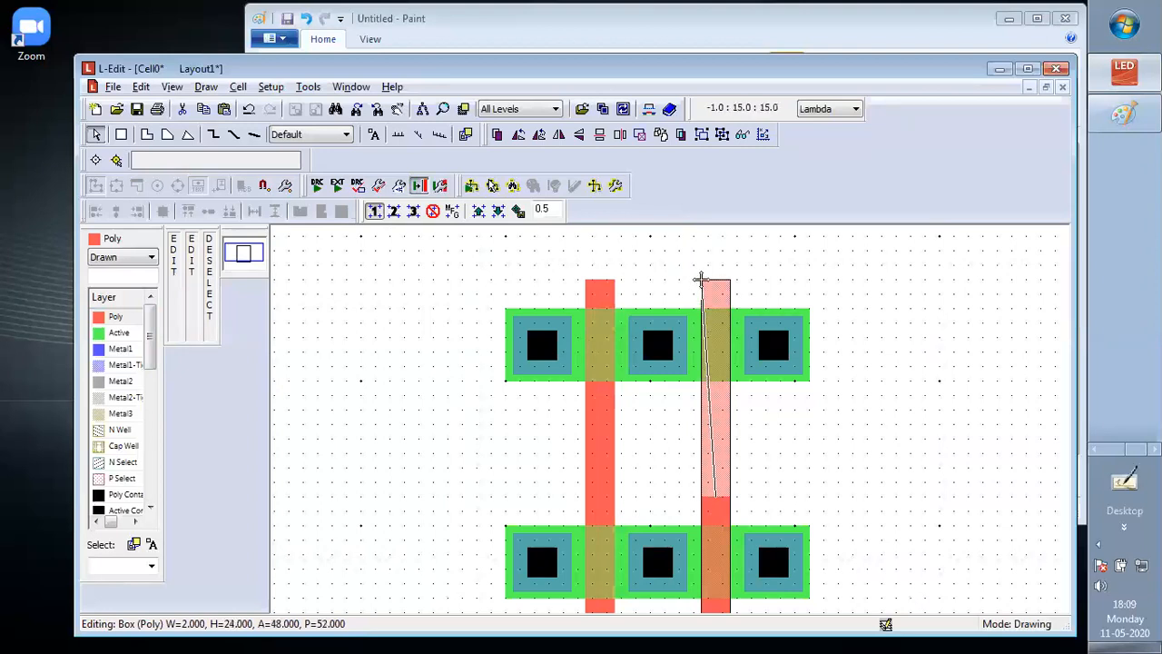
drag(701, 279, 701, 279)
click(839, 366)
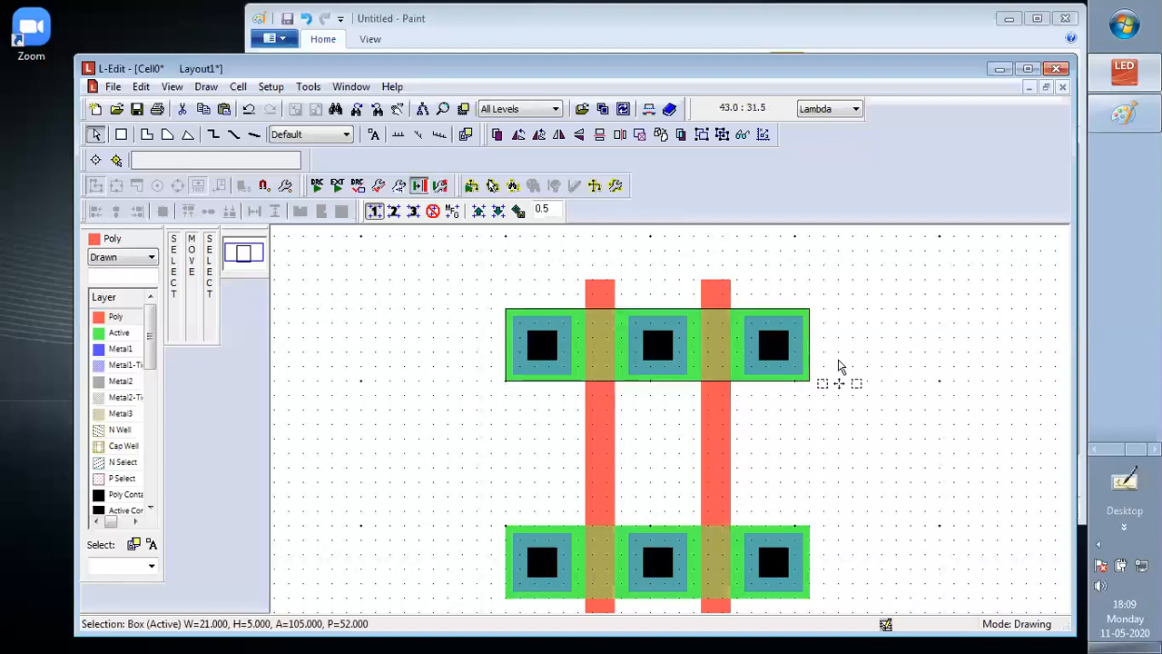
Draw an N Select box of 25 by 9 Lambda around the lower Active strip, 2 Lambda beyond it on every side
scroll(732, 525, down, 1)
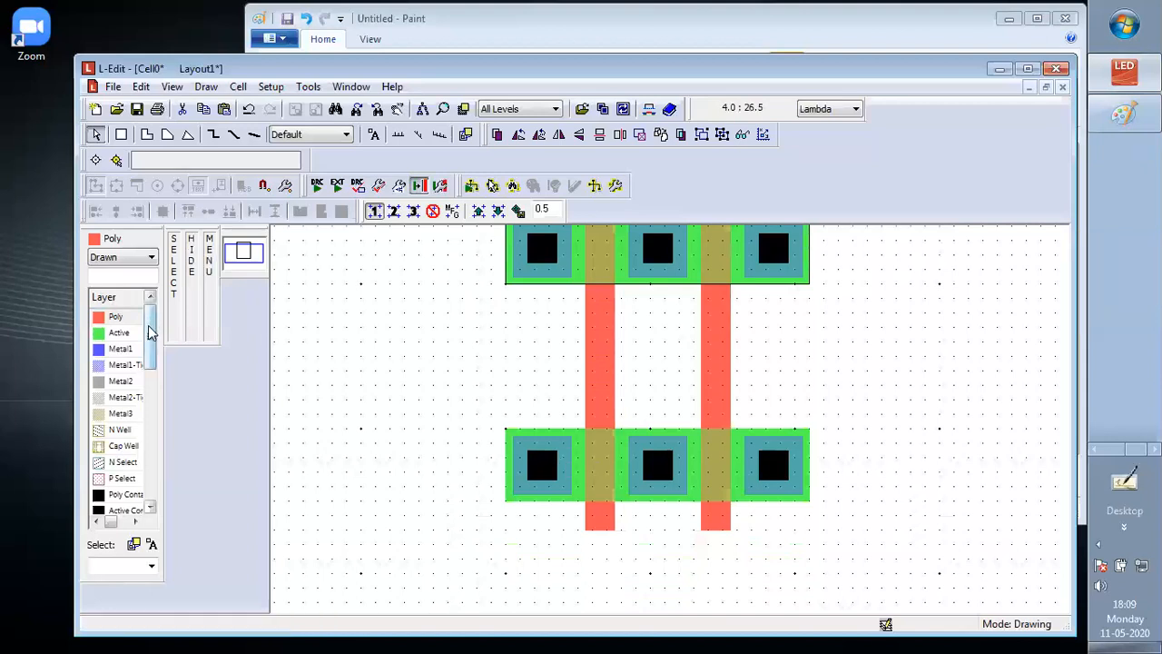
scroll(148, 338, down, 2)
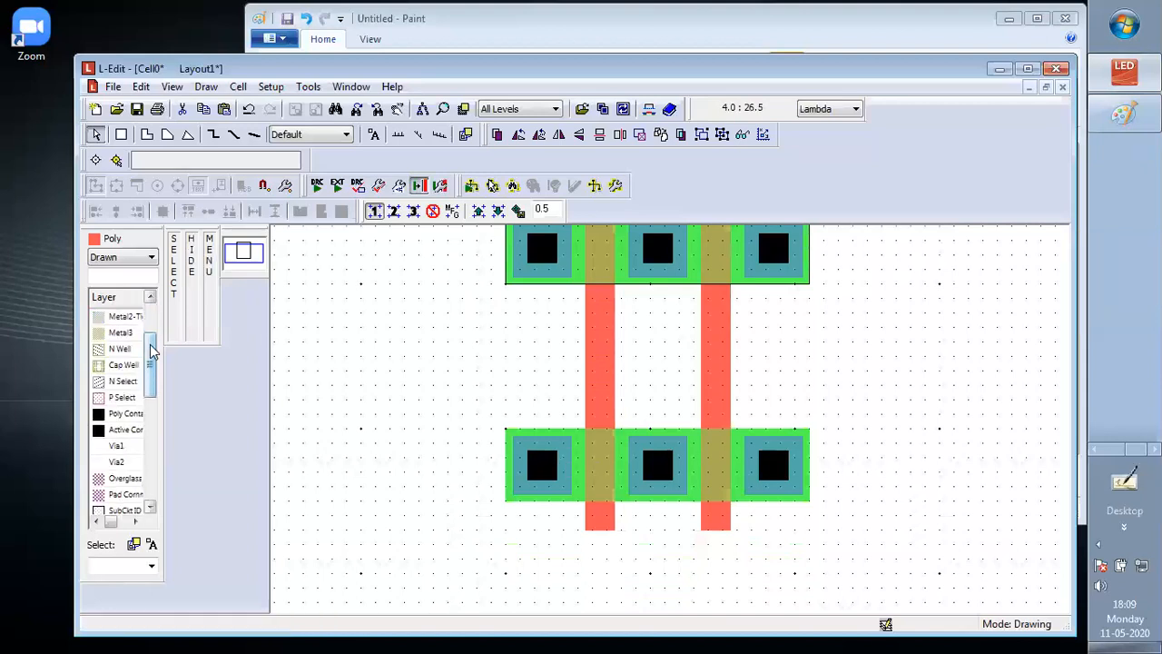
click(116, 383)
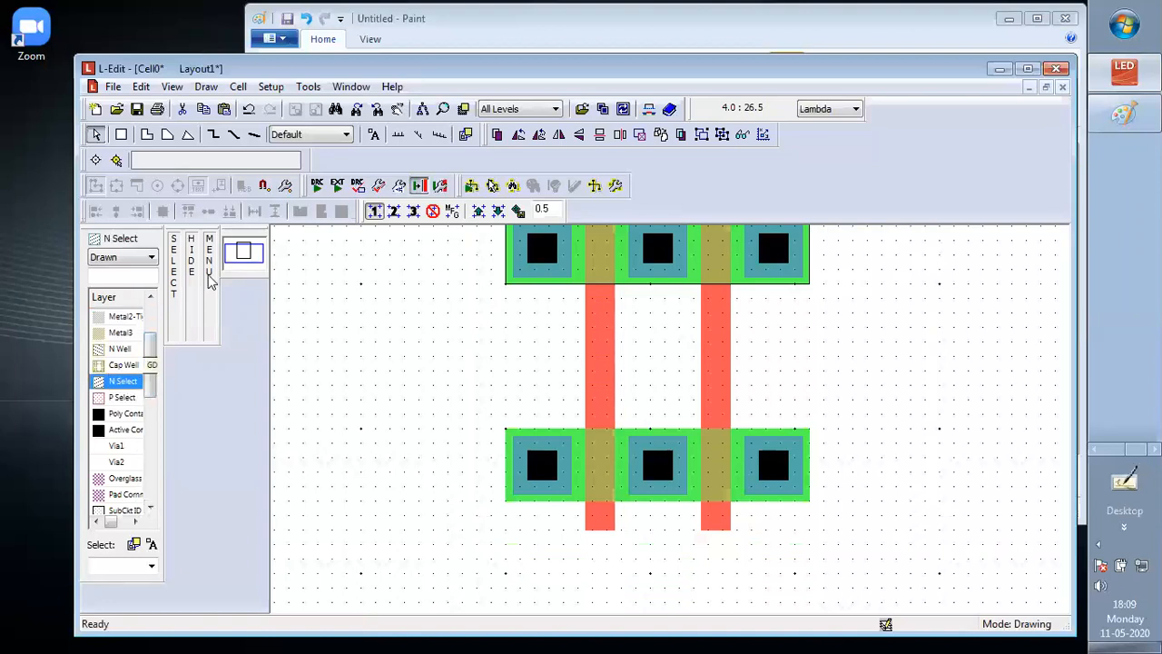
click(121, 134)
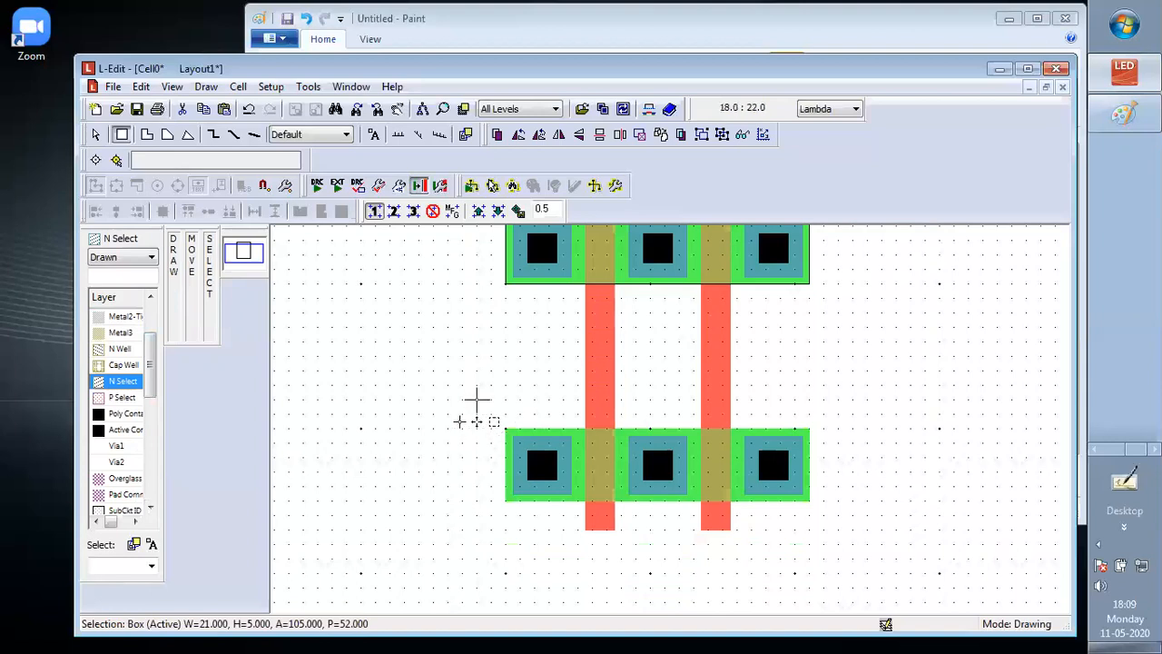
mouse_move(475, 397)
mouse_down()
mouse_move(475, 409)
mouse_move(694, 544)
mouse_move(838, 530)
mouse_up()
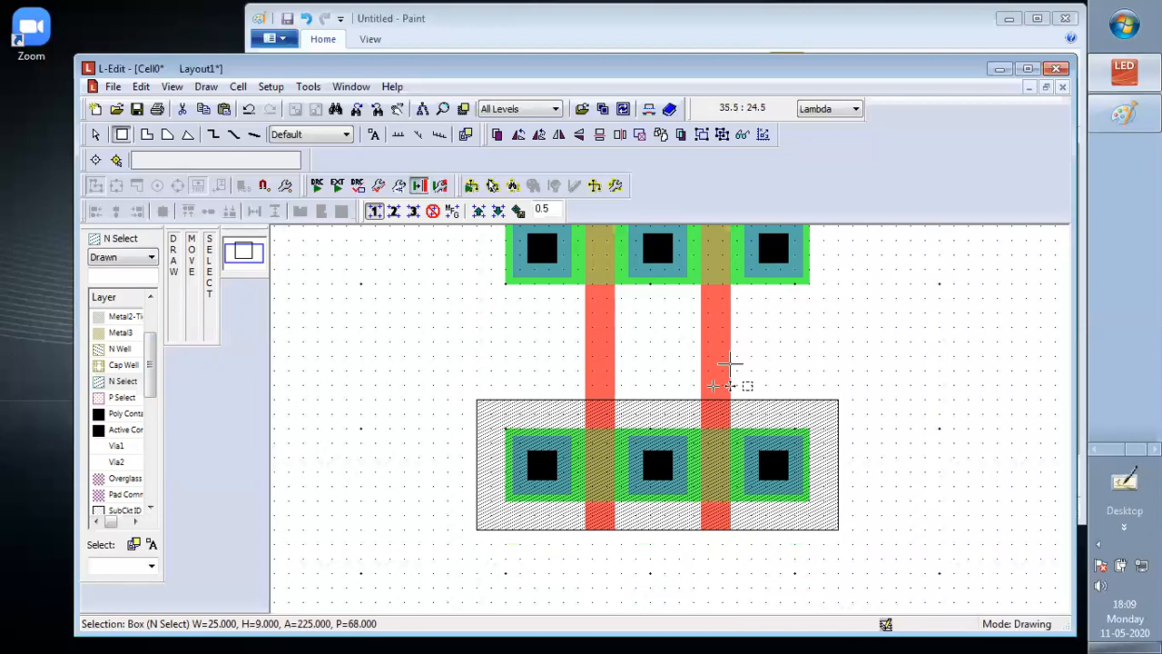
Draw a P Select box of 25 by 9 Lambda around the upper Active strip, 2 Lambda beyond it on every side
scroll(729, 364, up, 2)
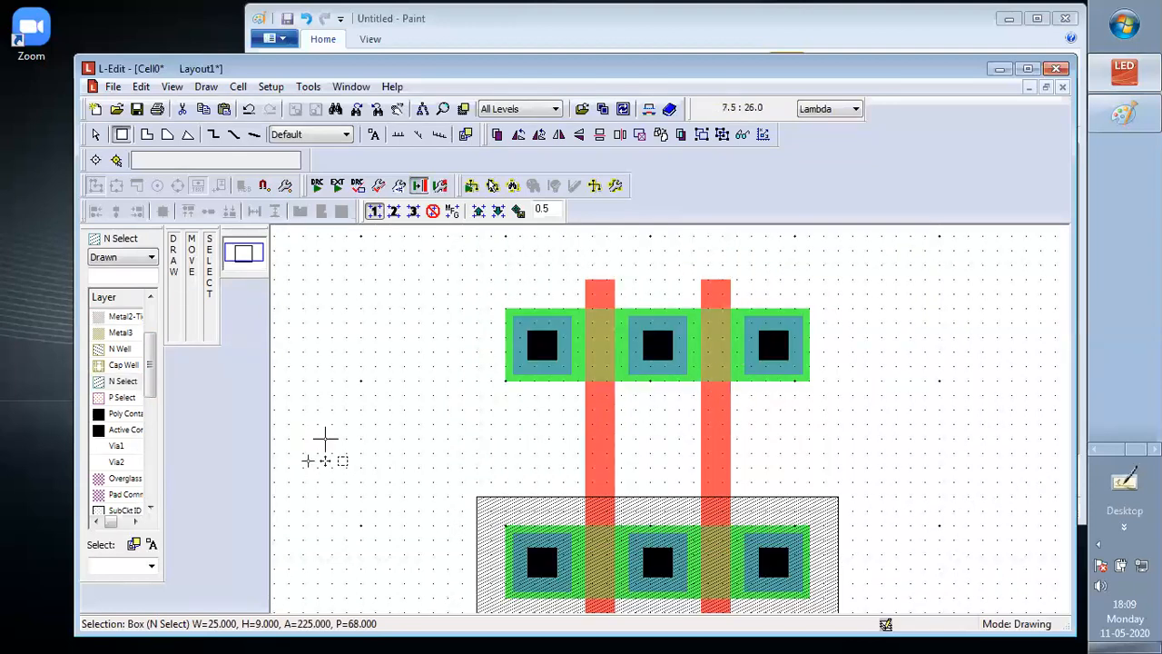
click(121, 398)
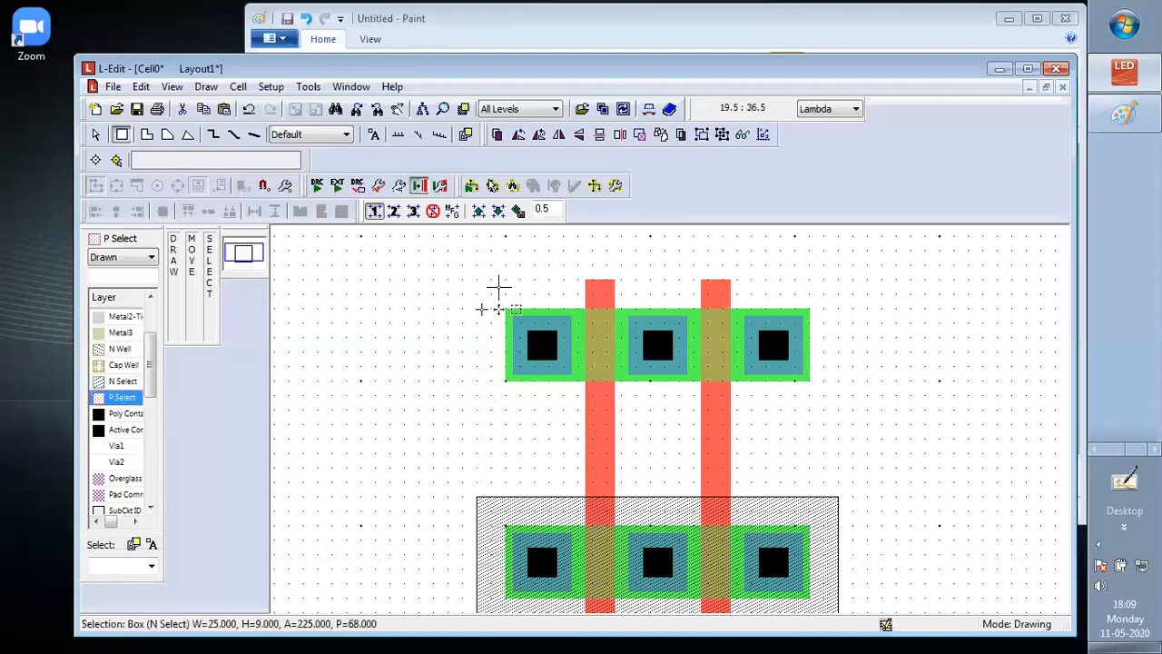
mouse_move(477, 280)
mouse_down()
mouse_move(659, 389)
mouse_move(795, 418)
mouse_up()
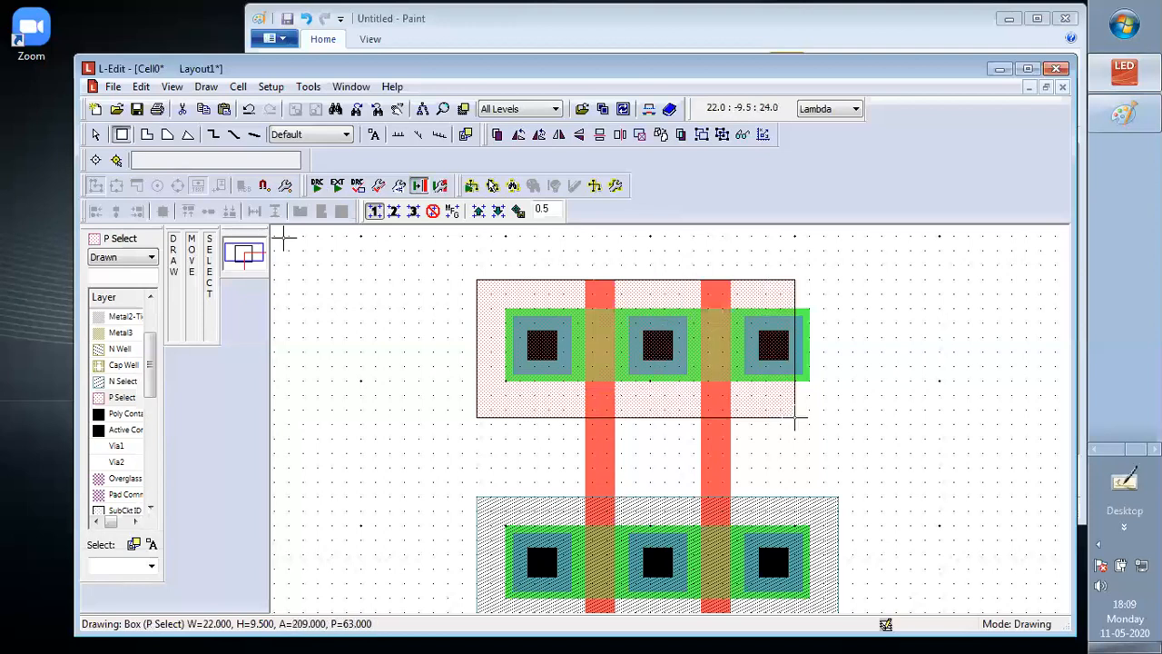
mouse_move(795, 418)
mouse_down()
mouse_move(912, 396)
mouse_move(831, 419)
mouse_move(832, 404)
mouse_move(839, 411)
mouse_up()
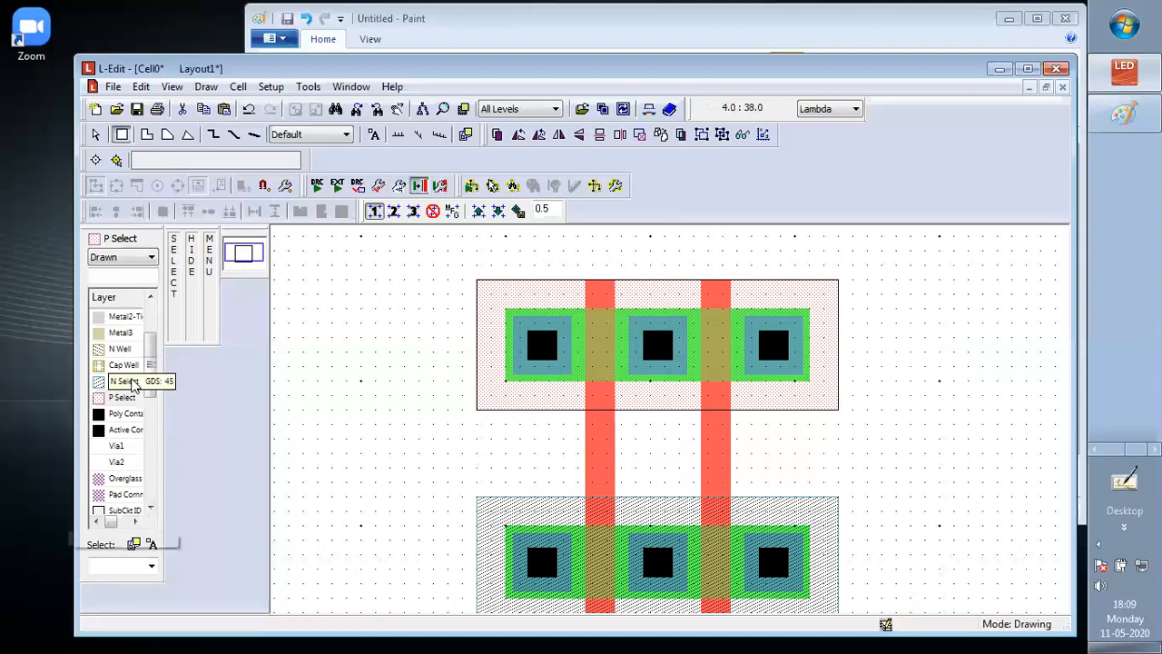
Draw an N Well box of 31.5 by 15 Lambda enclosing the upper P Select box
drag(150, 353, 149, 348)
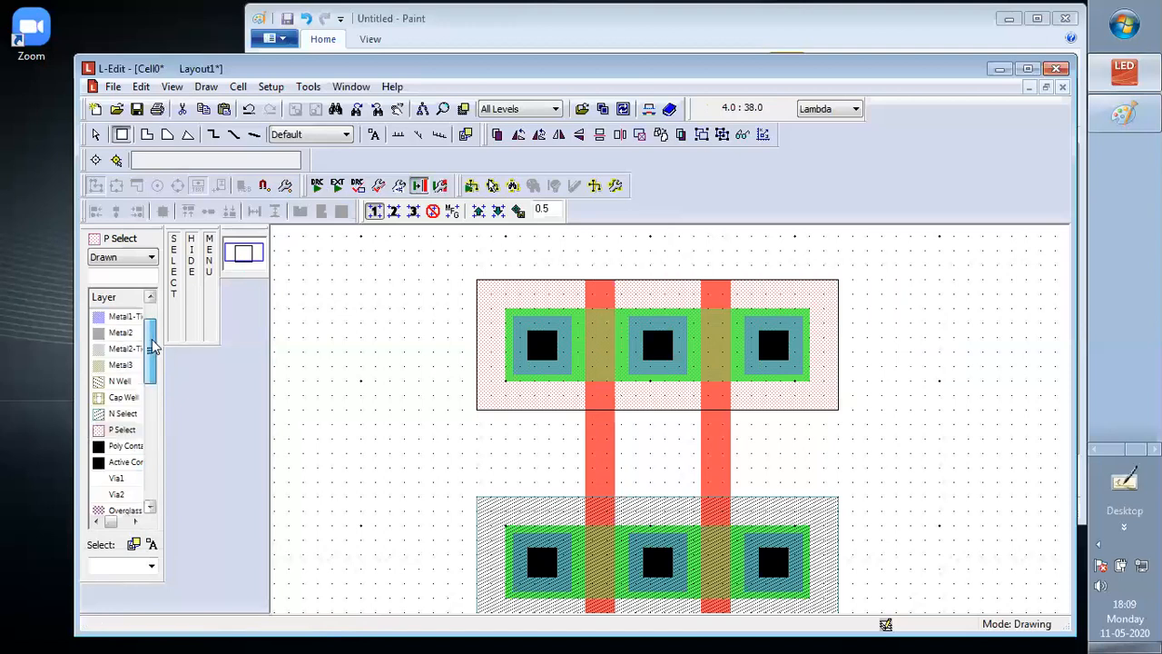
click(118, 381)
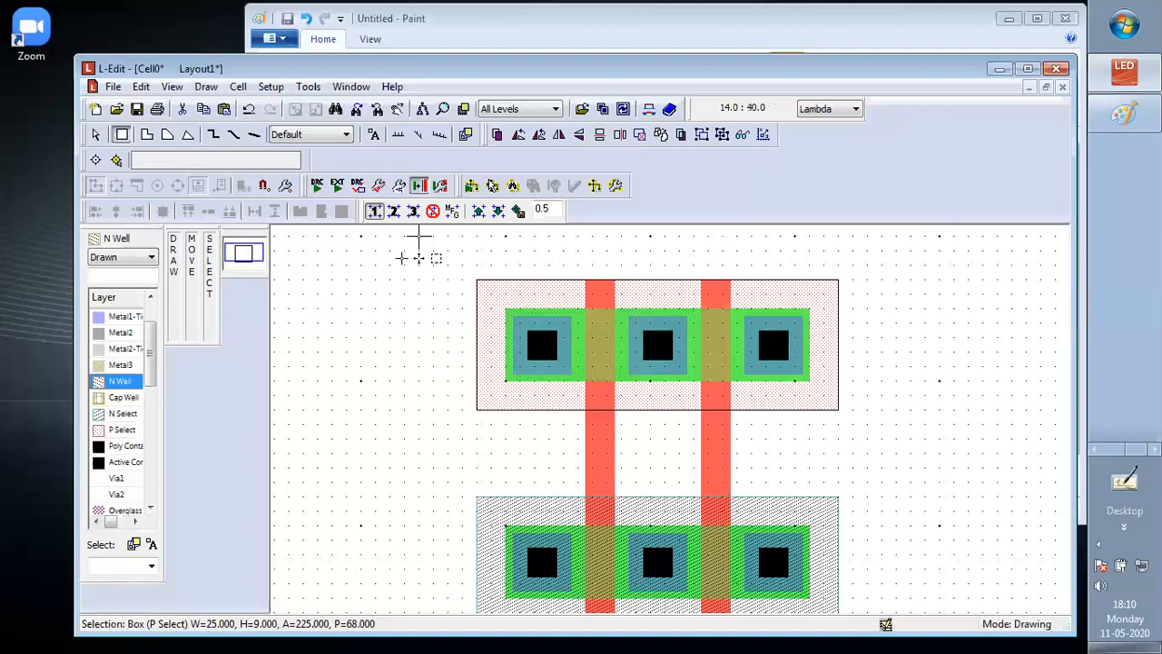
mouse_move(427, 237)
mouse_down()
mouse_move(571, 424)
mouse_move(716, 453)
mouse_move(847, 439)
mouse_move(882, 453)
mouse_up()
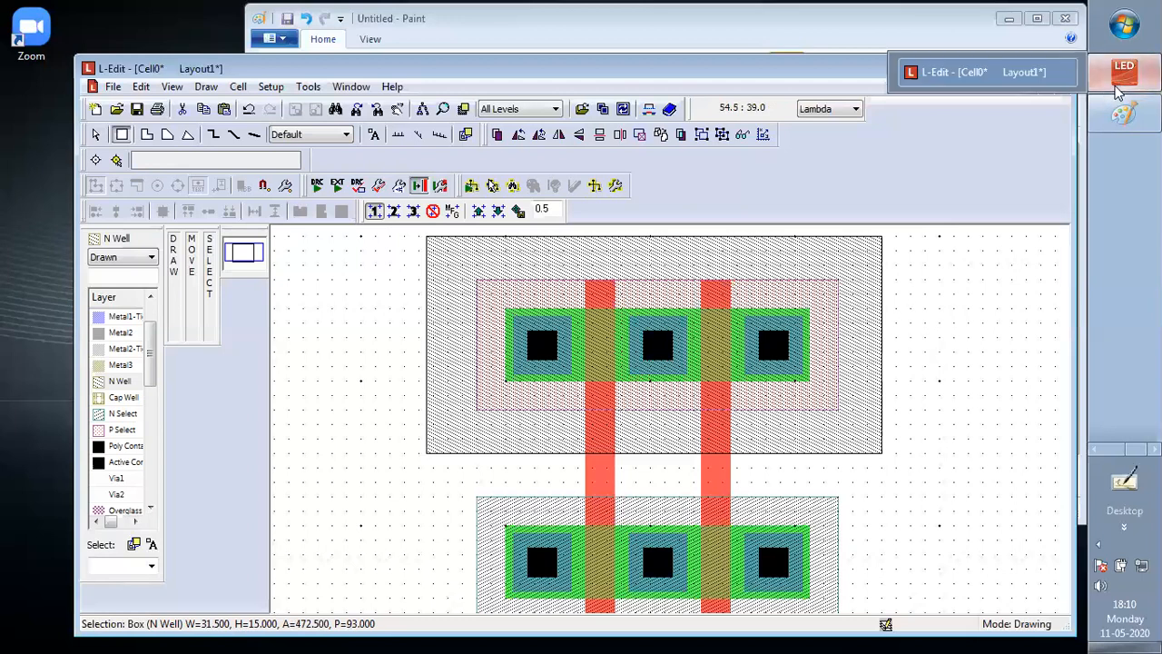
Switch to the stick diagram in Paint and sketch a freehand rectangle right of the transistor circuit
click(1124, 117)
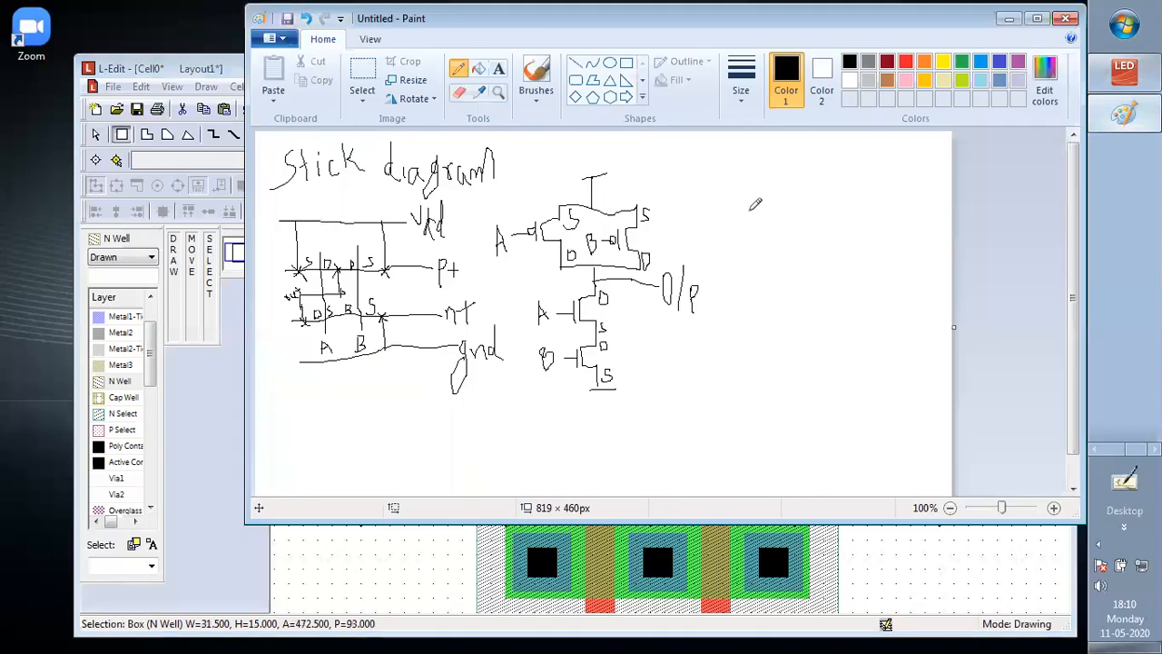
drag(744, 203, 744, 270)
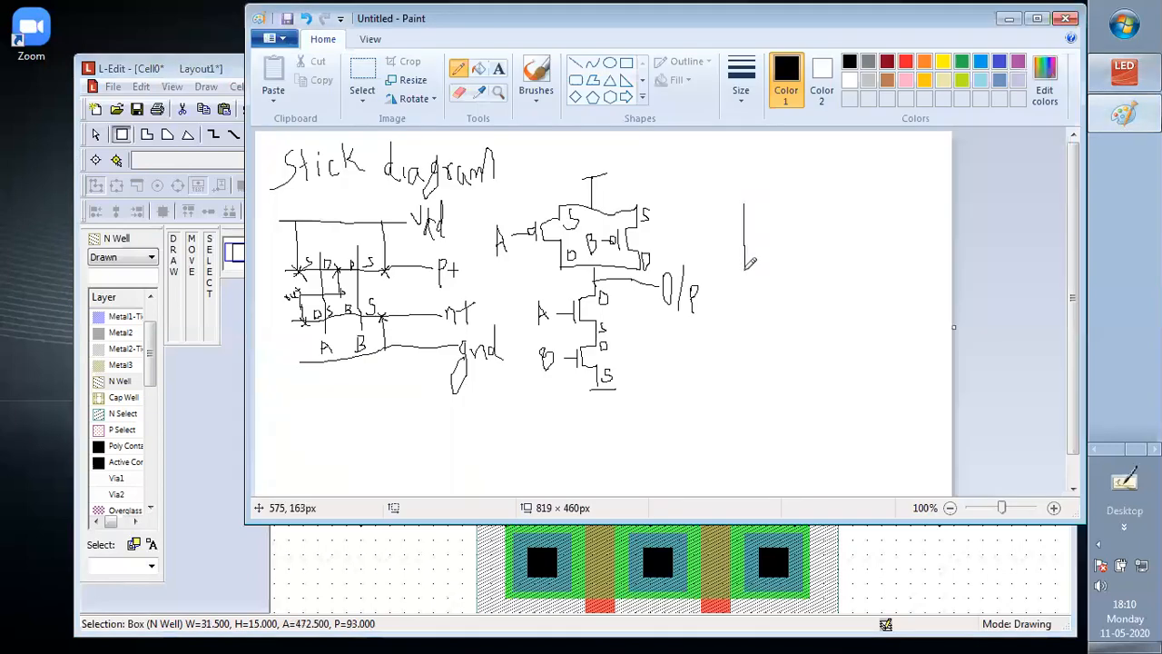
mouse_move(828, 278)
mouse_down()
mouse_move(911, 271)
mouse_move(908, 213)
mouse_move(848, 197)
mouse_move(746, 201)
mouse_up()
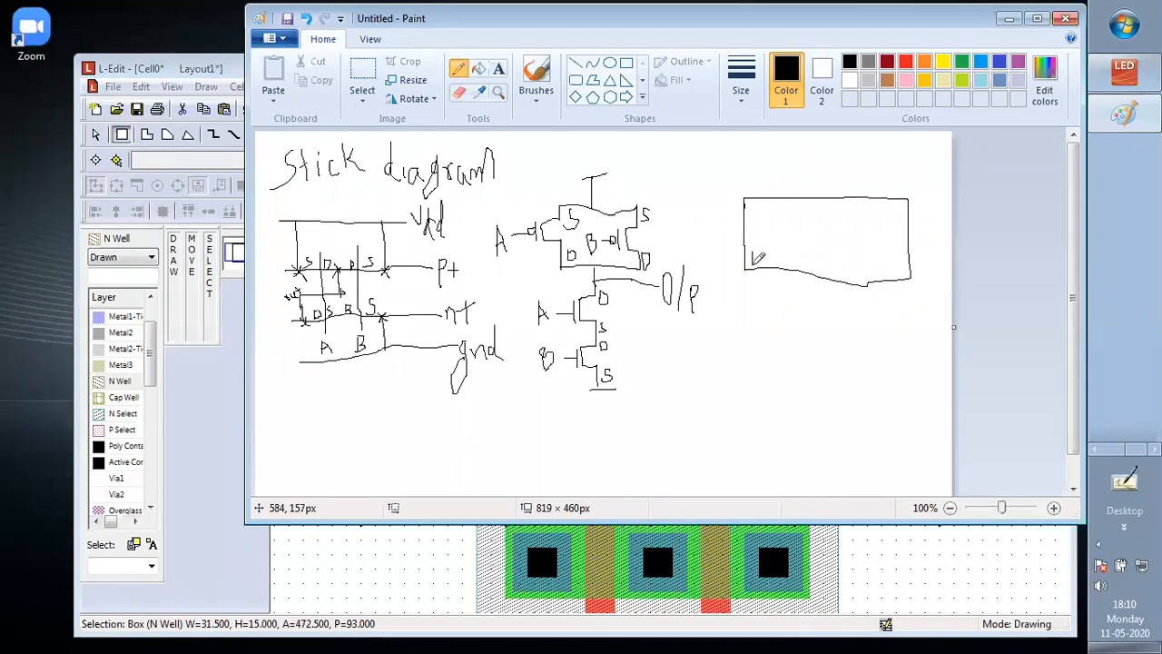
Label the sketched rectangle p-sub, then sketch two n regions along its upper edge and a box labelled n-well beside them
drag(755, 259, 790, 262)
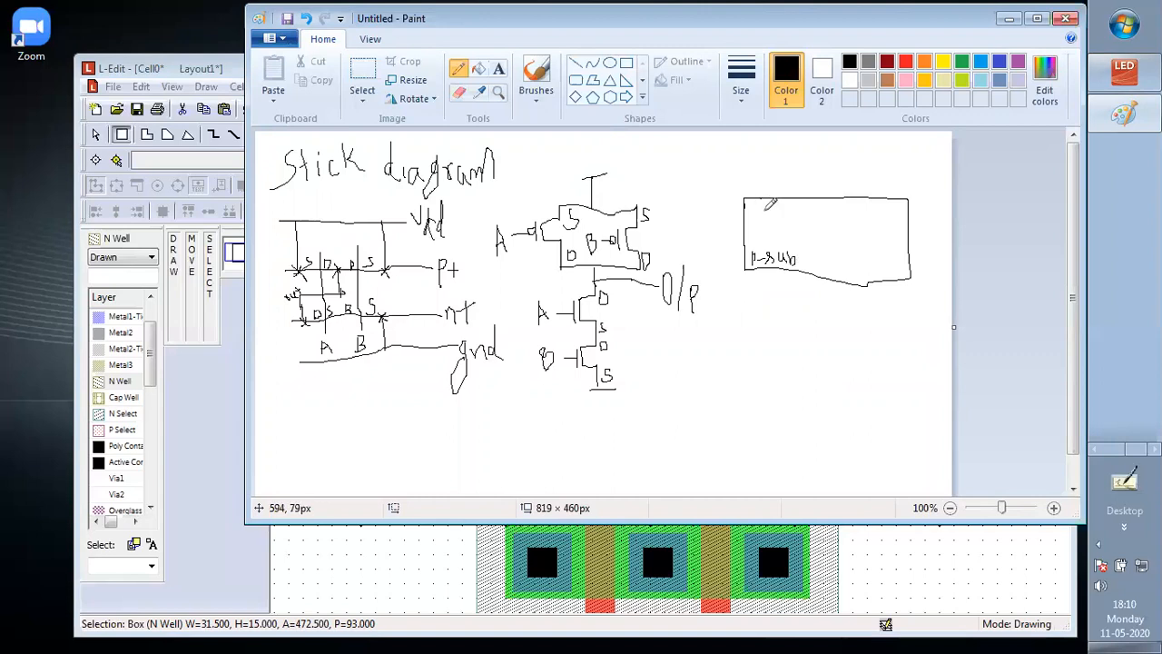
mouse_move(763, 200)
mouse_down()
mouse_move(807, 189)
mouse_move(772, 211)
mouse_move(805, 209)
mouse_up()
mouse_move(827, 198)
mouse_down()
mouse_move(827, 238)
mouse_move(893, 253)
mouse_move(892, 198)
mouse_up()
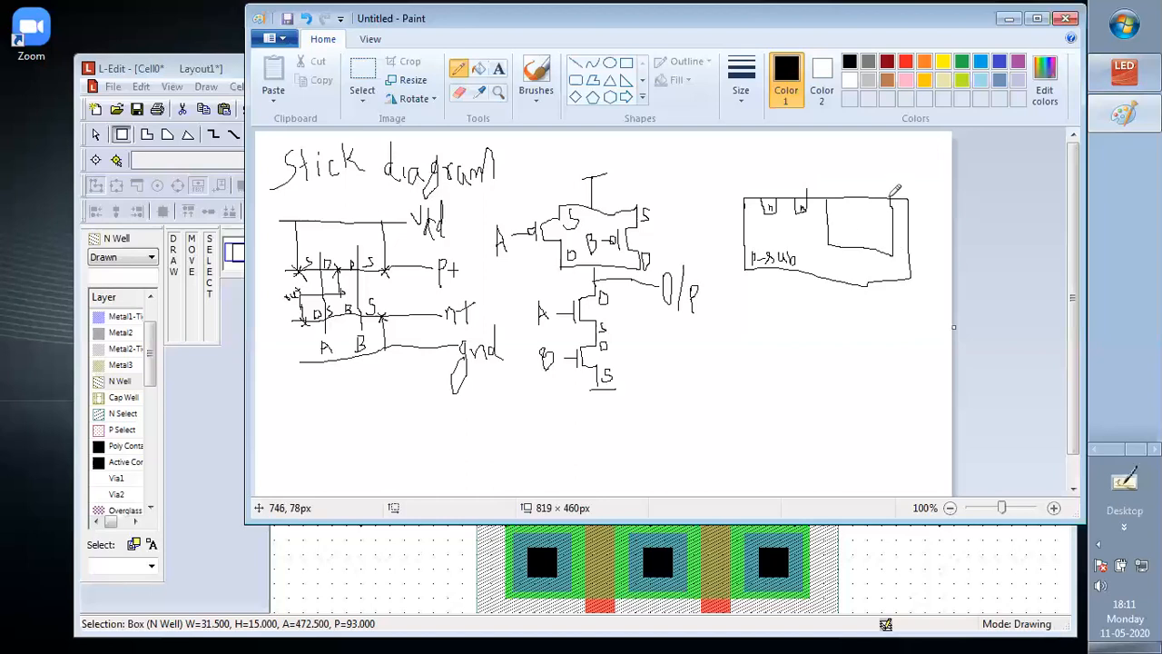
drag(842, 231, 893, 242)
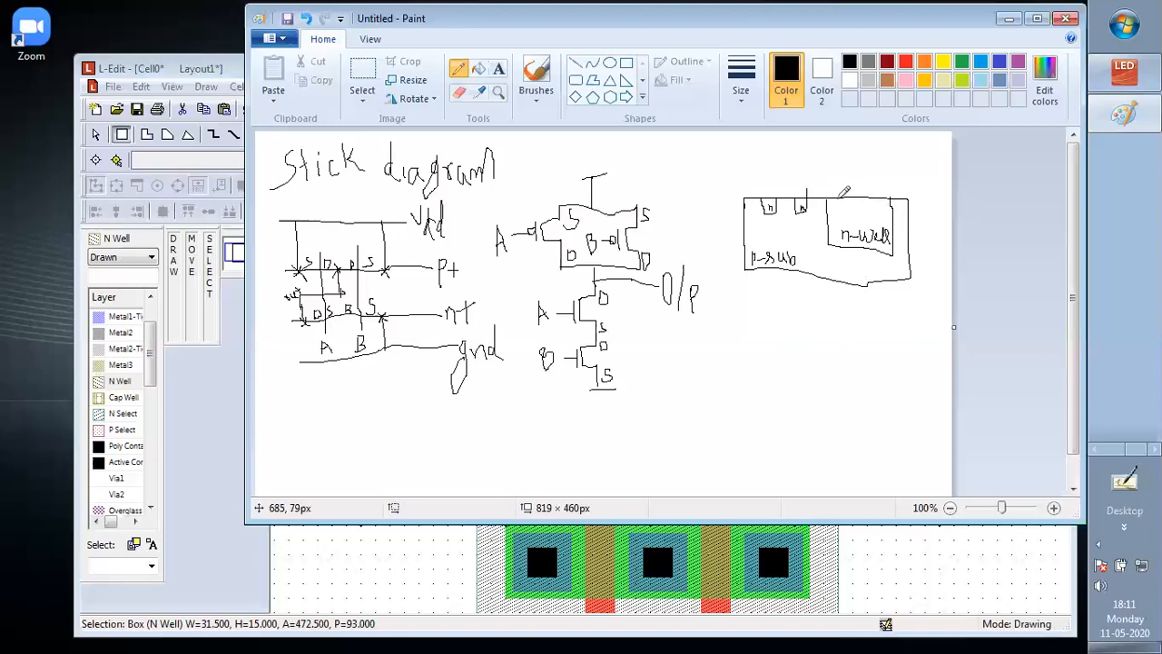
Sketch two p regions inside the n-well and add a gate labelled G above each transistor of the cross-section
mouse_move(837, 202)
mouse_down()
mouse_move(838, 214)
mouse_move(852, 198)
mouse_move(874, 213)
mouse_move(880, 197)
mouse_up()
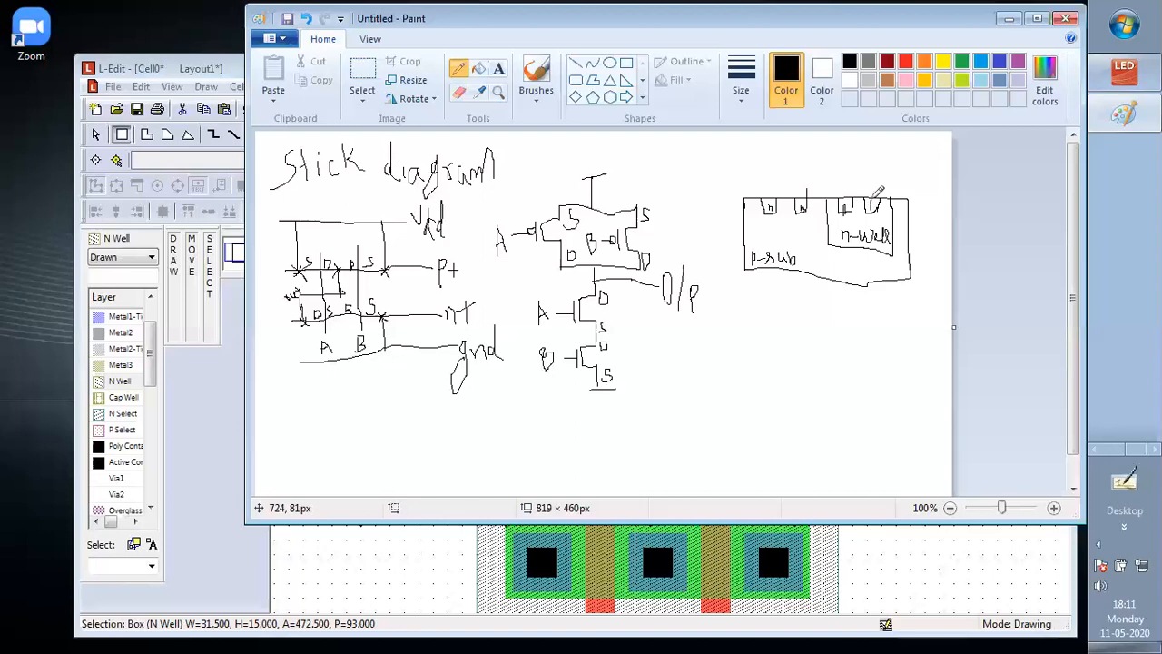
mouse_move(853, 198)
mouse_down()
mouse_move(868, 197)
mouse_move(852, 193)
mouse_move(863, 174)
mouse_up()
mouse_move(791, 195)
mouse_down()
mouse_move(776, 197)
mouse_move(792, 181)
mouse_move(777, 192)
mouse_up()
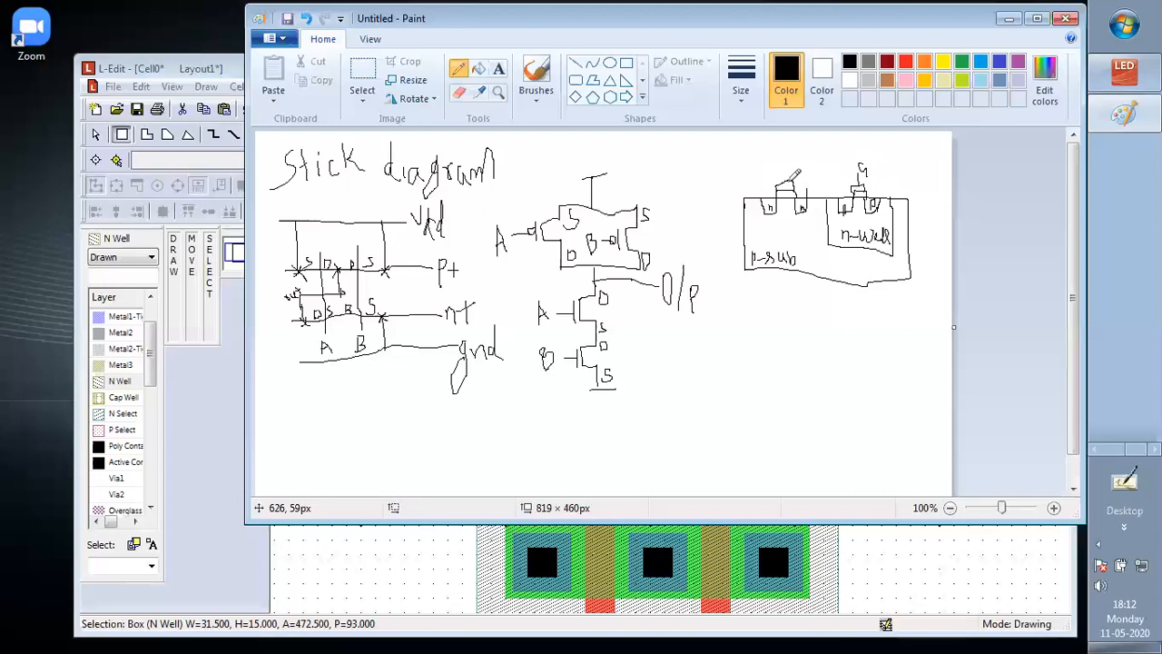
drag(785, 181, 793, 156)
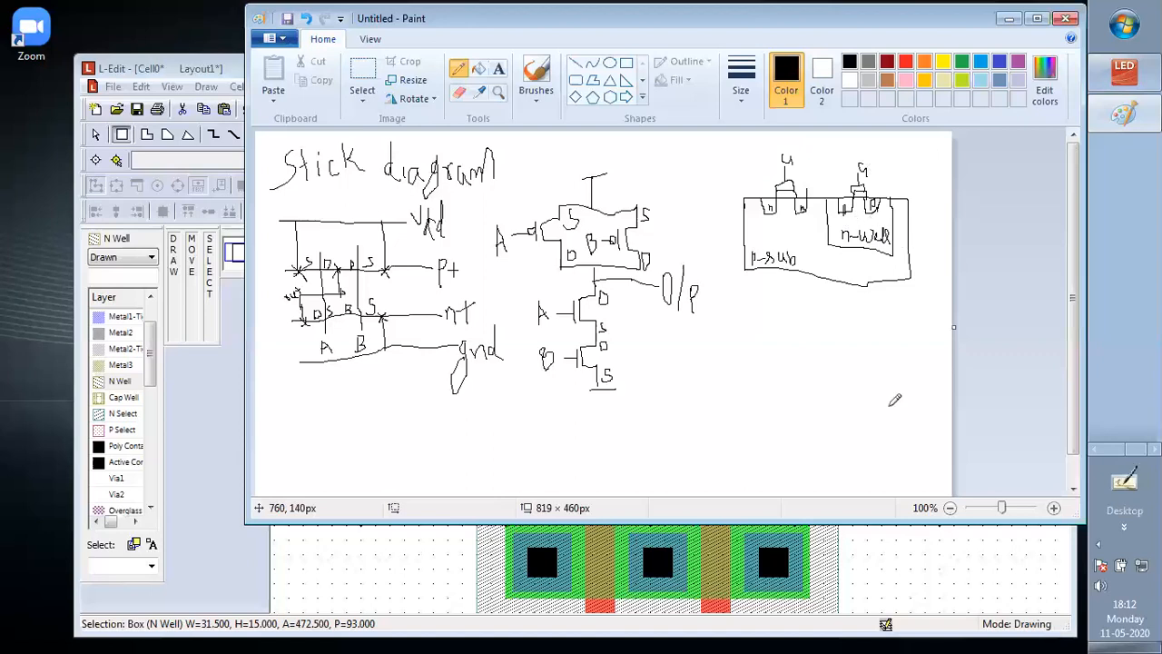
Switch to L-Edit and draw a 5 by 5 Lambda Active box left of the lower N Select box, level with the Active strip
click(954, 557)
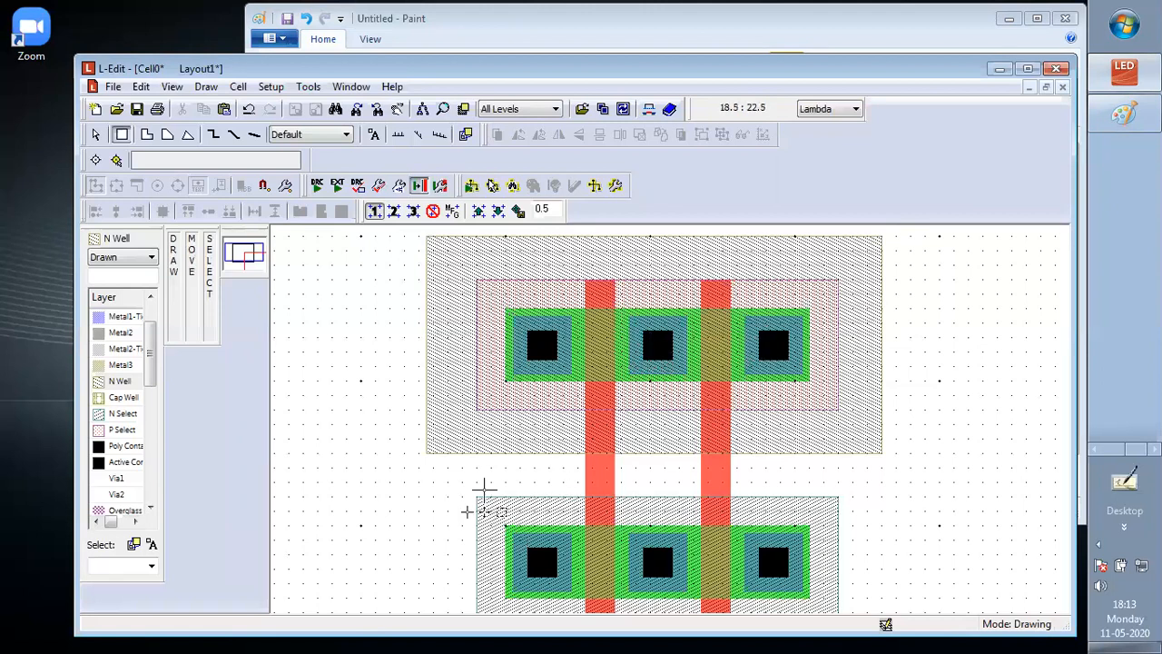
scroll(483, 490, down, 2)
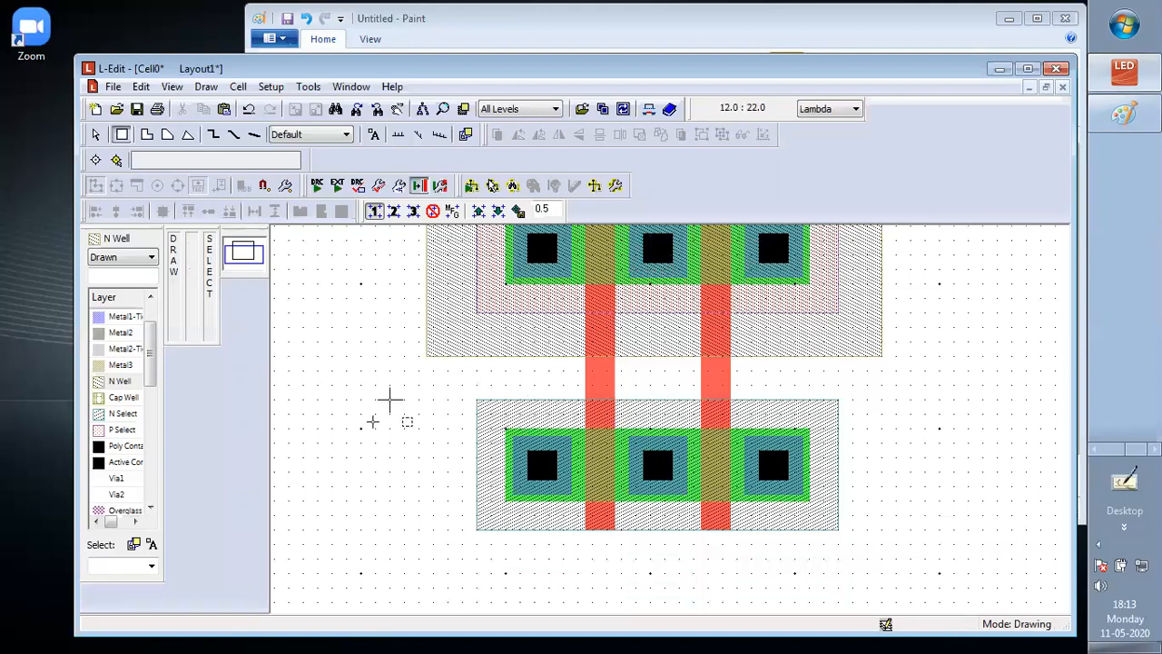
click(151, 301)
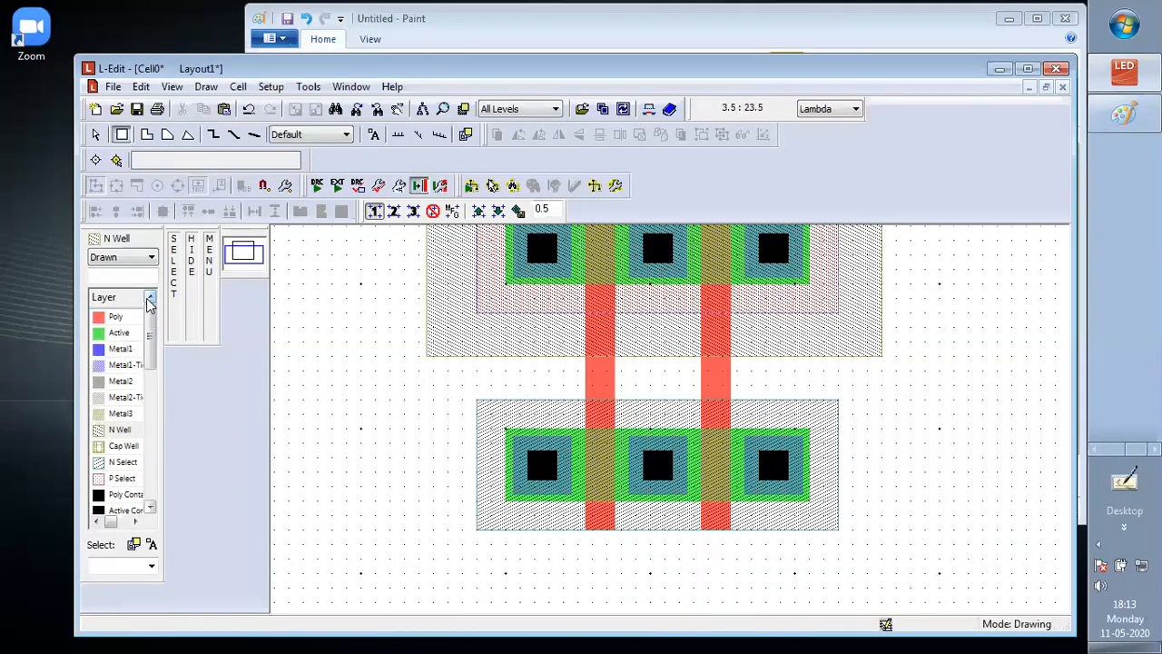
click(120, 333)
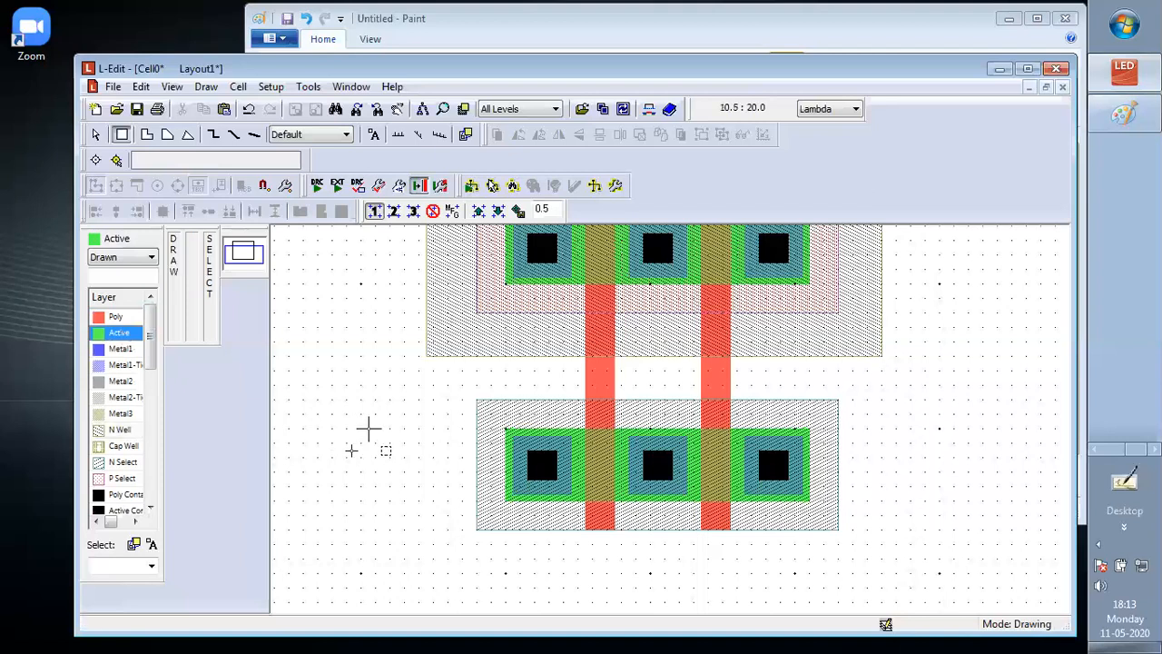
mouse_move(363, 429)
mouse_down()
mouse_move(412, 482)
mouse_move(426, 531)
mouse_move(441, 509)
mouse_up()
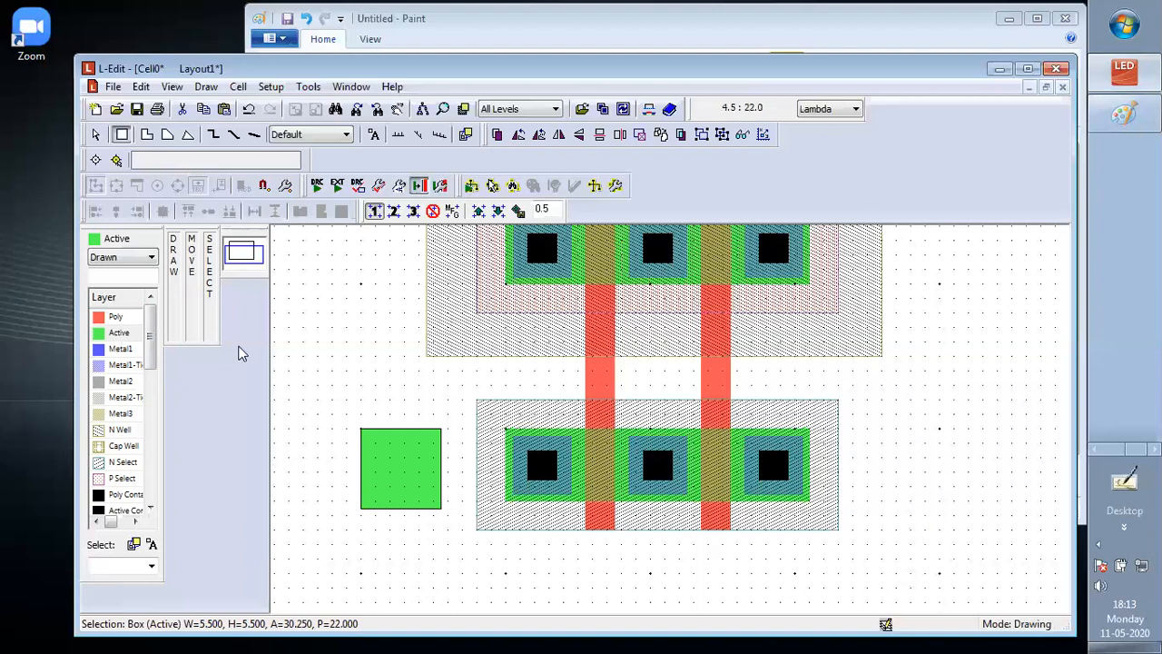
click(96, 135)
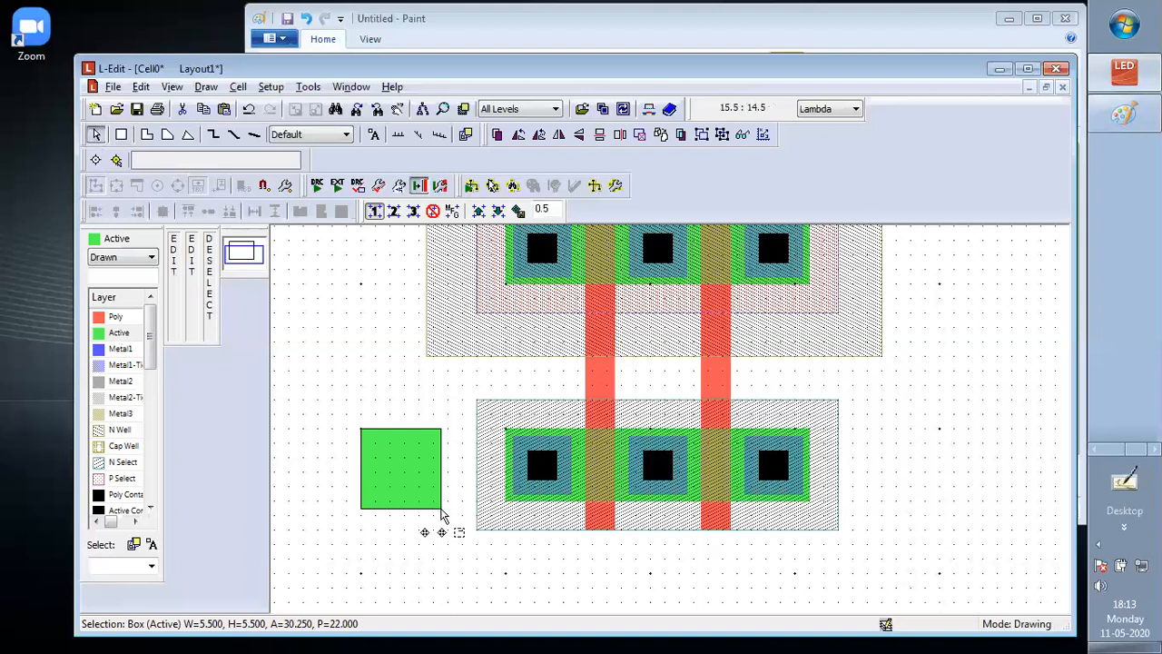
drag(441, 511, 434, 500)
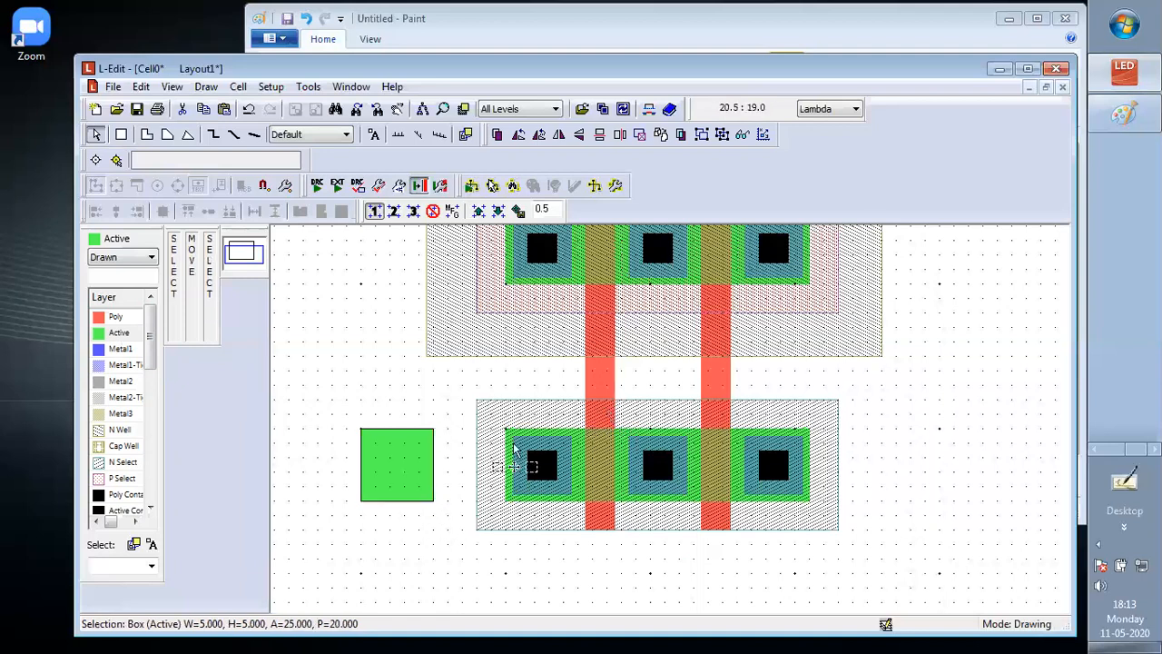
Copy the Metal1 and Active Contact boxes from the lower strip's leftmost contact and center the copy in the separate Active box
mouse_move(513, 431)
mouse_down()
mouse_move(520, 460)
mouse_move(579, 508)
mouse_move(579, 498)
mouse_up()
key(ctrl+v)
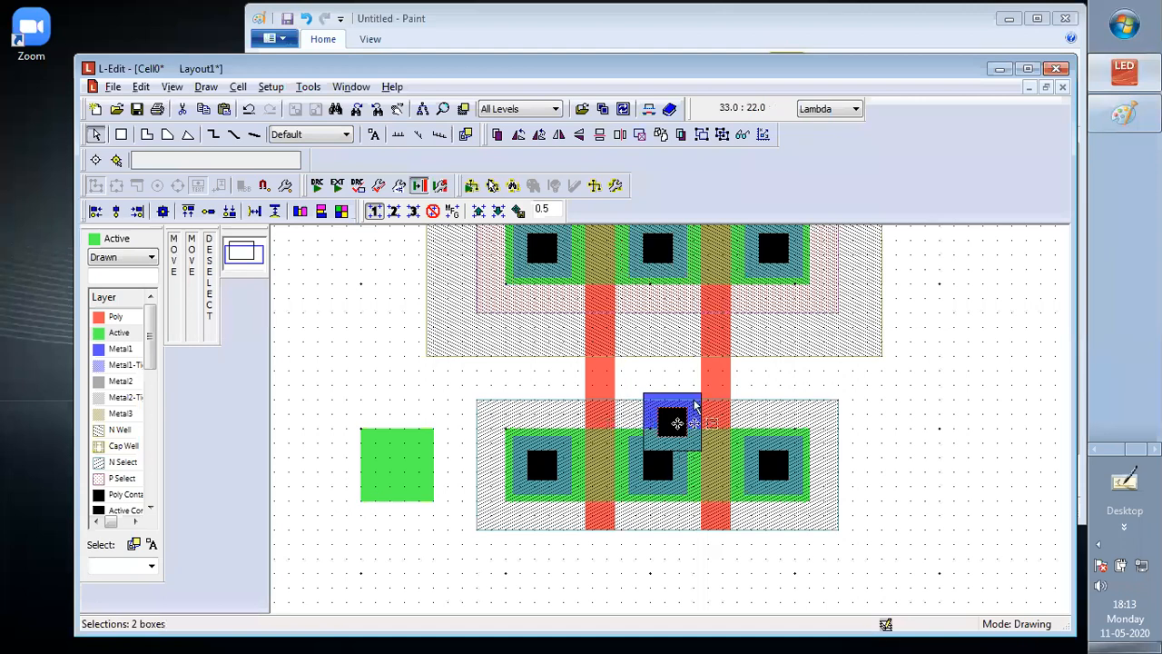
drag(694, 401, 418, 437)
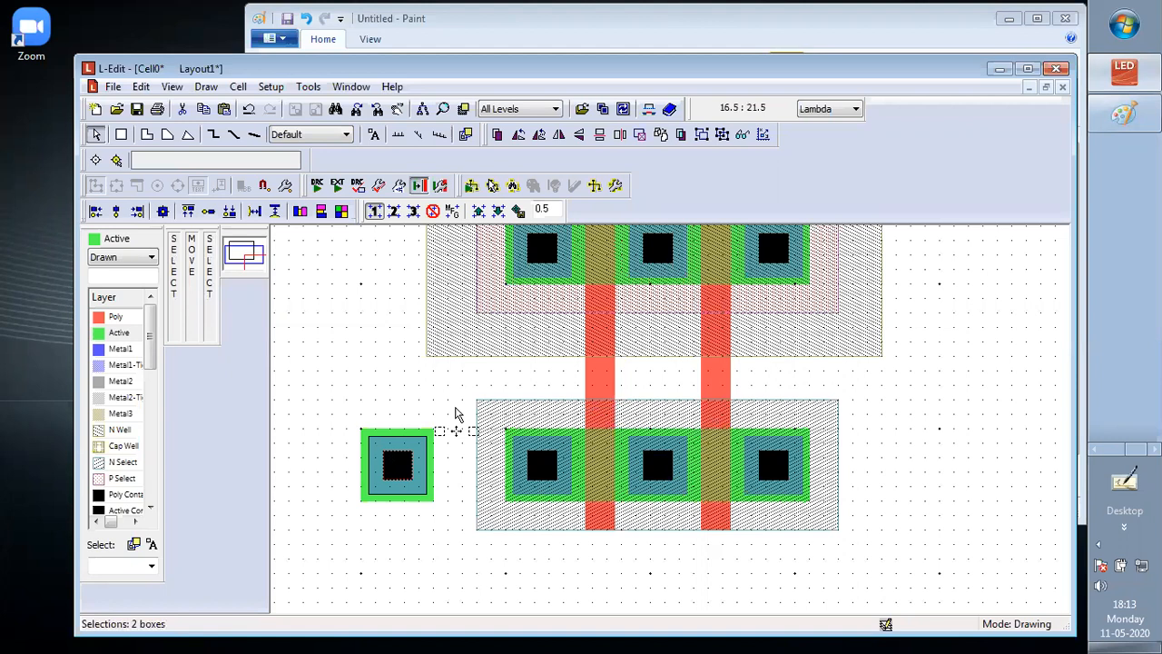
click(457, 406)
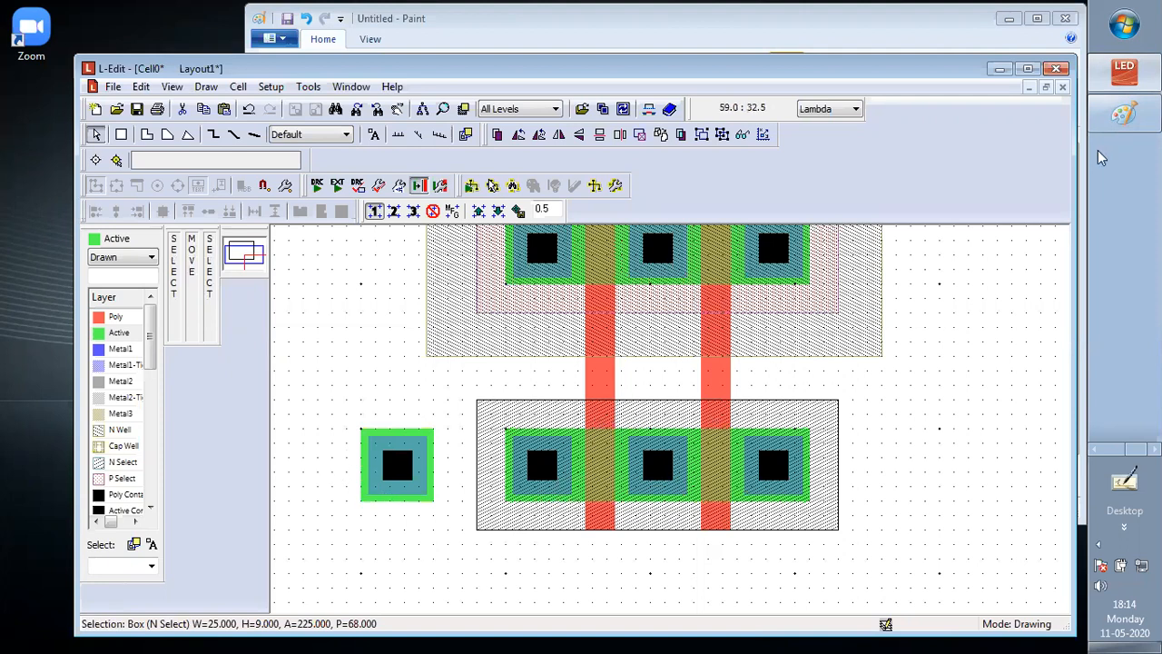
Add a p+ region beside the left n region of the Paint cross-section, then return to L-Edit
click(1124, 113)
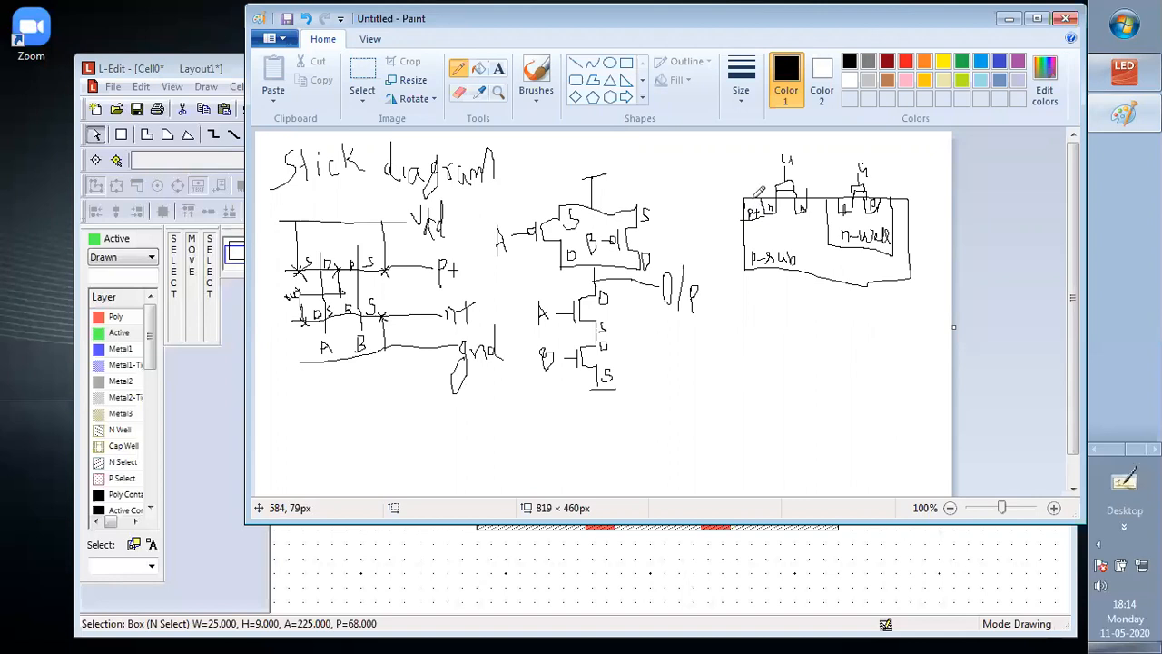
drag(751, 183, 751, 197)
click(994, 558)
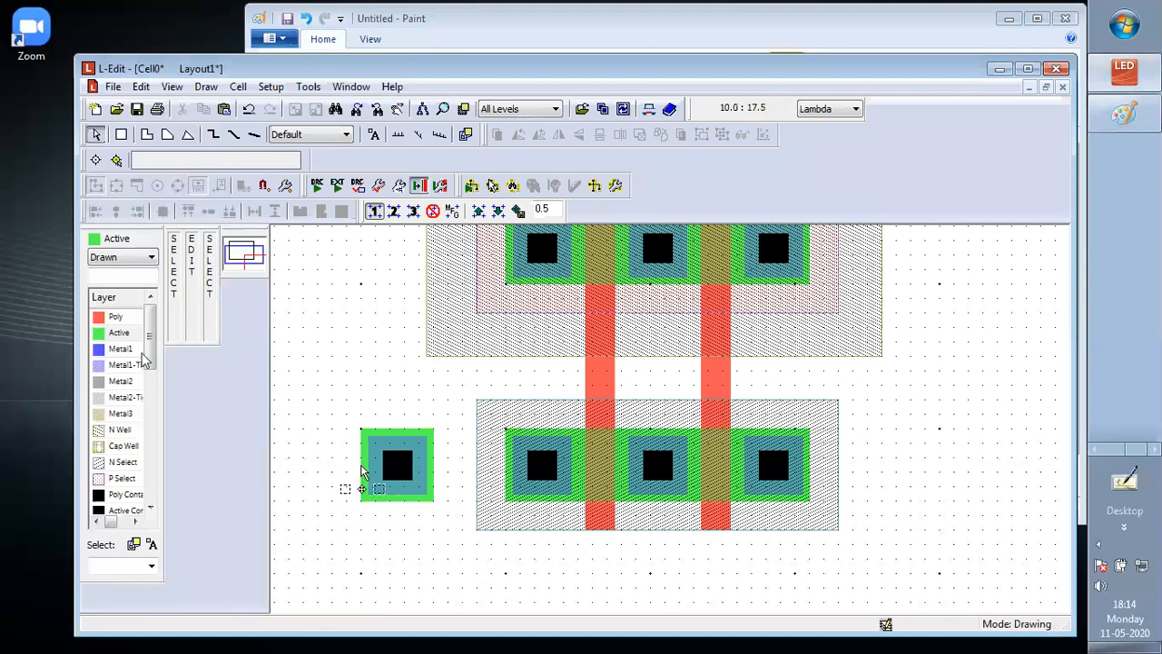
Draw a P Select box of 8.5 by 9 Lambda around the separate Active box, matching the height of the N Select box
click(119, 478)
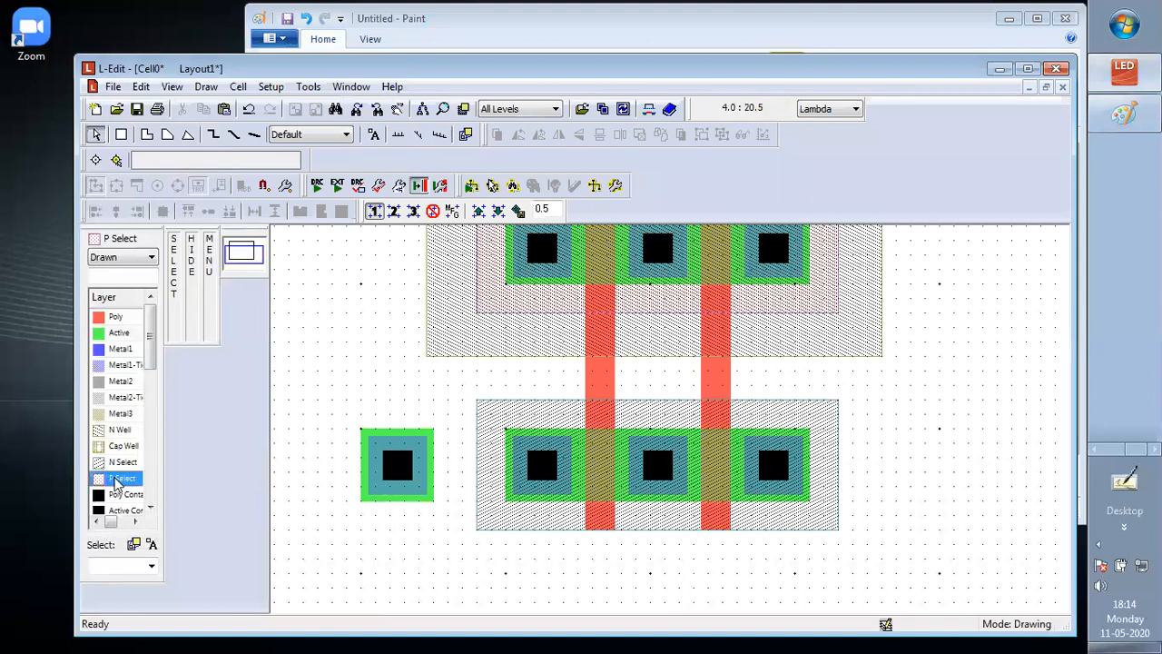
click(462, 400)
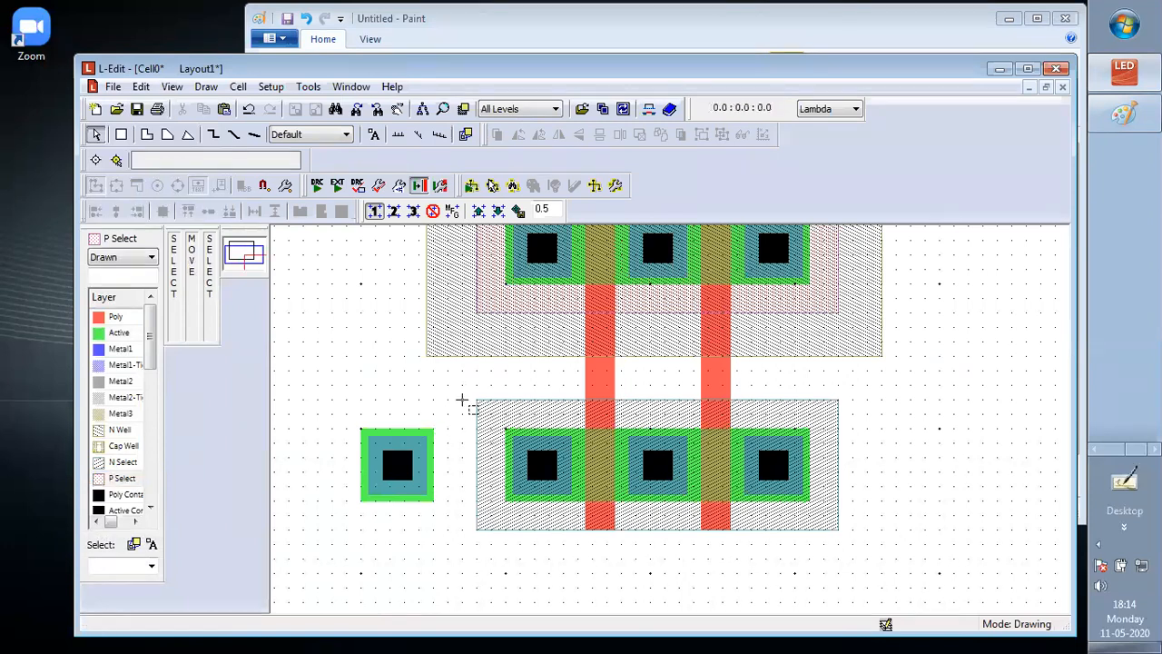
click(125, 135)
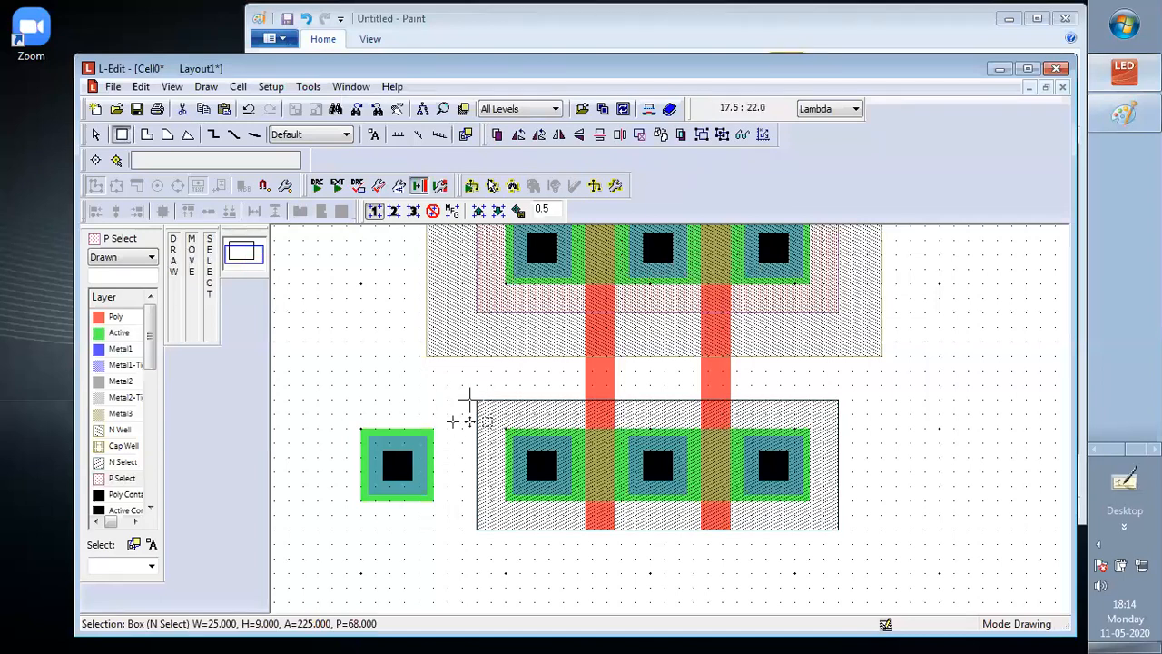
mouse_move(464, 399)
mouse_down()
mouse_move(426, 408)
mouse_move(339, 498)
mouse_move(339, 532)
mouse_up()
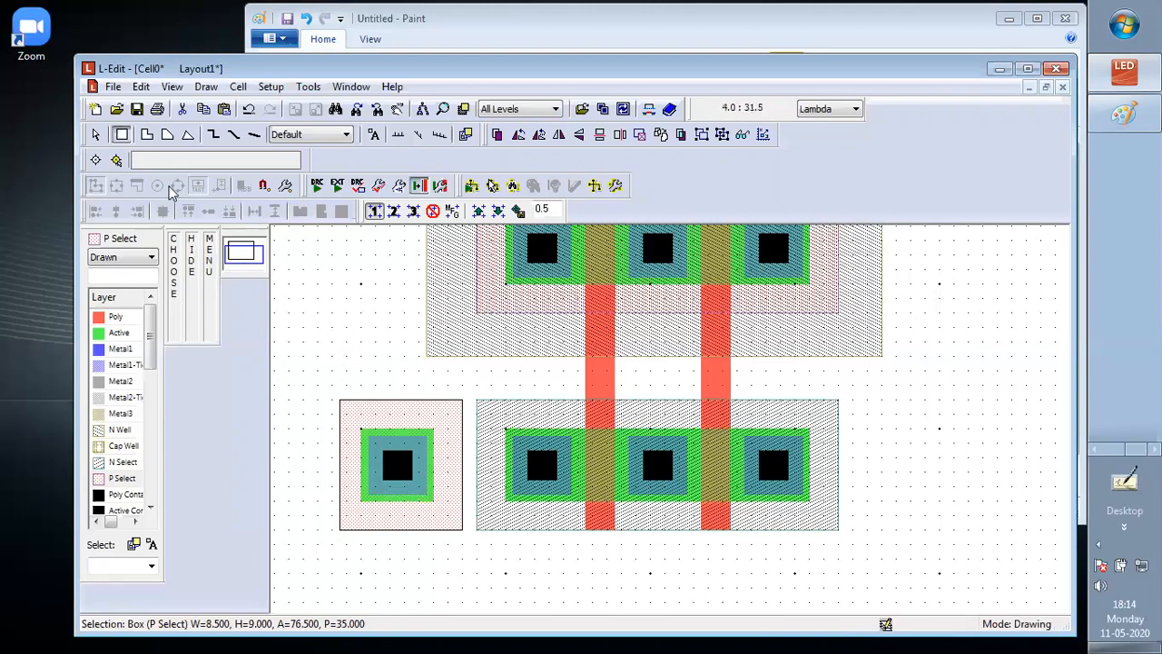
Move the four boxes of the substrate contact 1 Lambda right so its P Select box abuts the lower N Select box
click(95, 135)
click(334, 399)
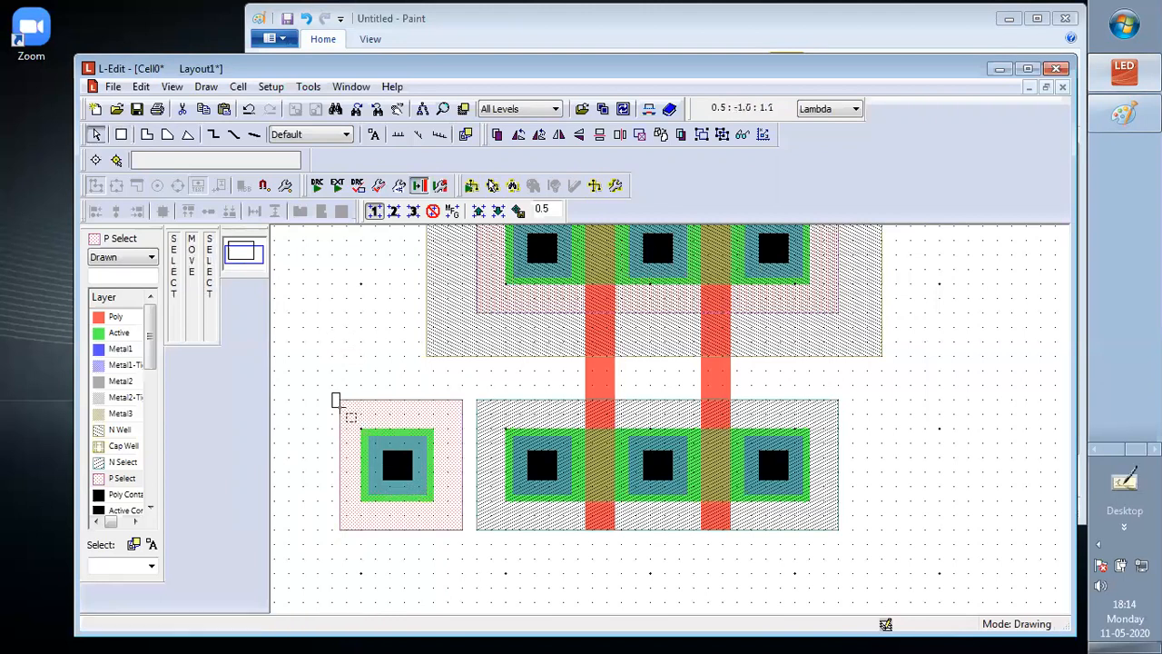
drag(334, 400, 470, 545)
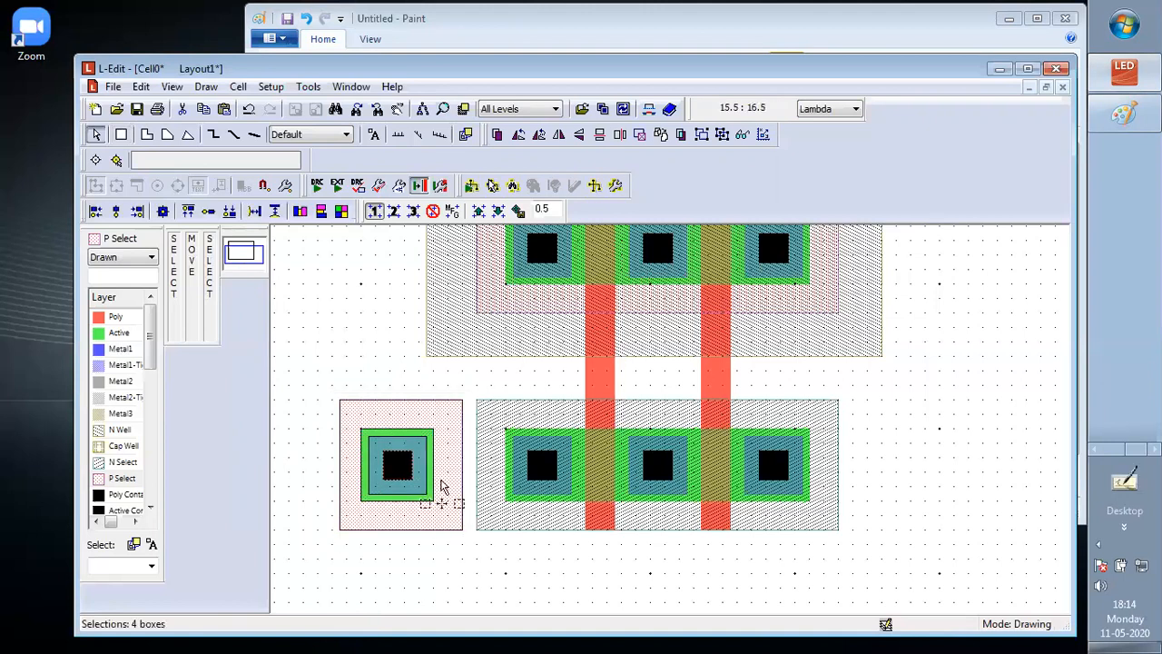
mouse_move(441, 482)
mouse_down()
mouse_move(455, 471)
mouse_move(463, 488)
mouse_up()
key(ctrl+s)
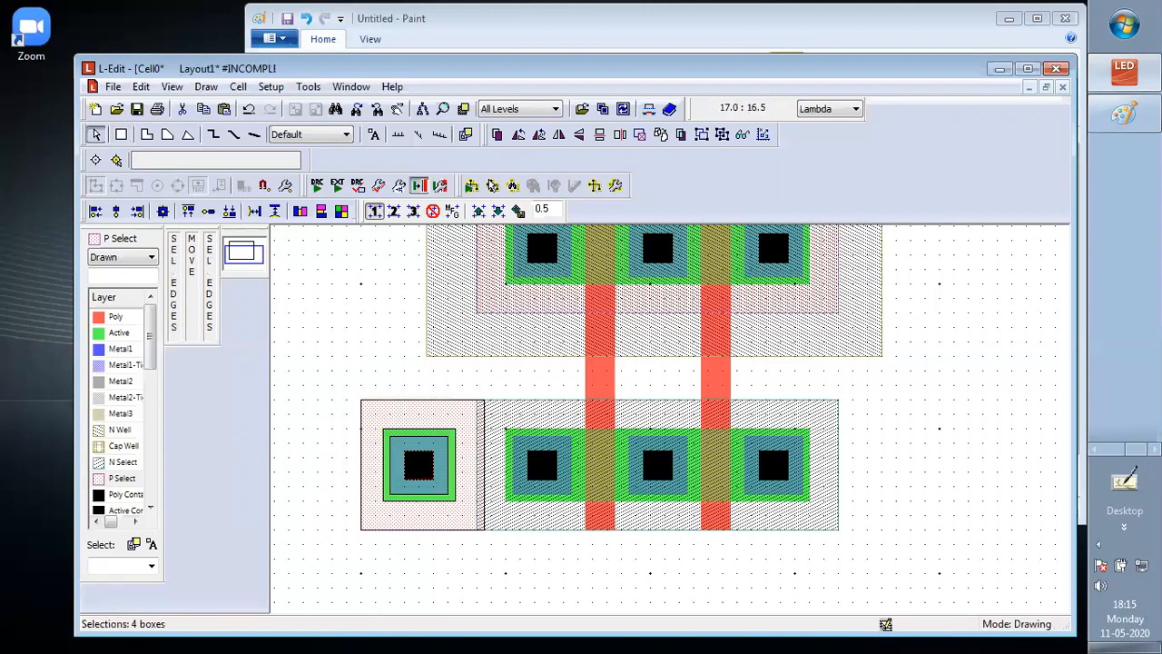
key(ctrl+z)
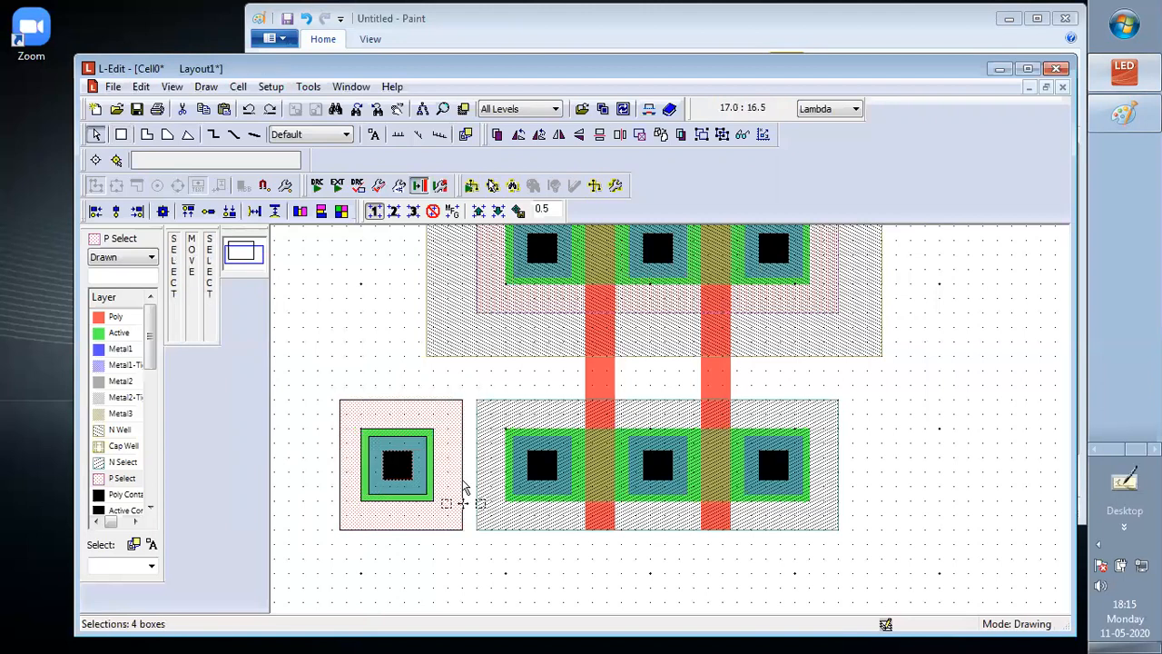
alt+drag(455, 485, 470, 472)
click(485, 536)
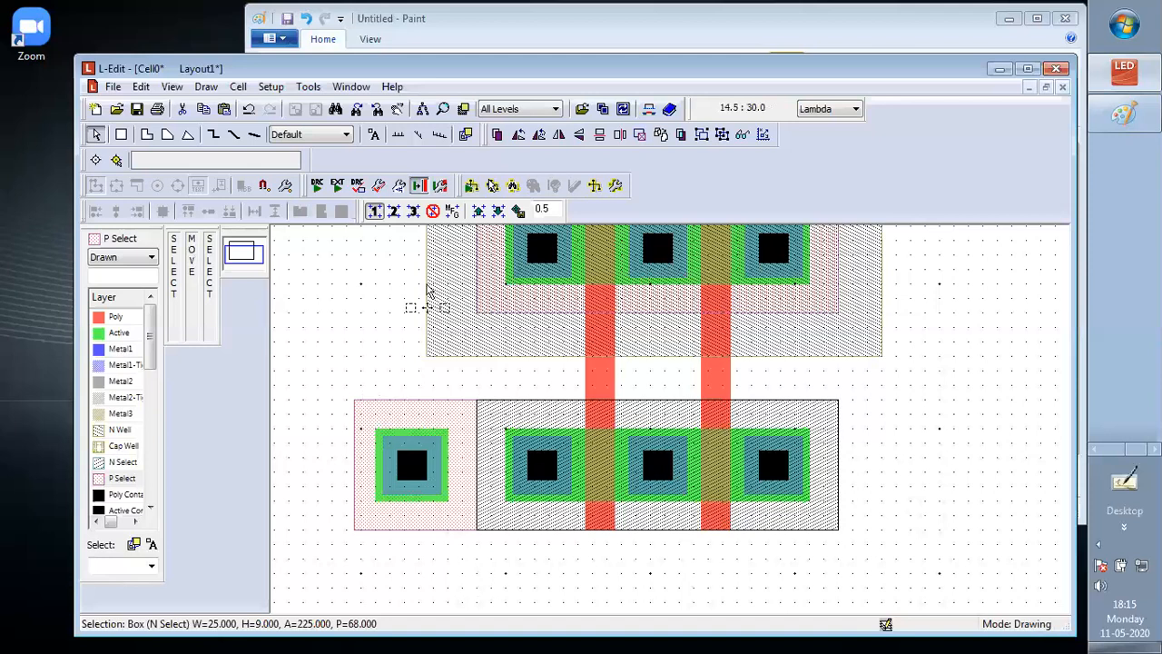
Stretch the N Well's left edge outward to make the box 39 Lambda wide
scroll(428, 289, up, 2)
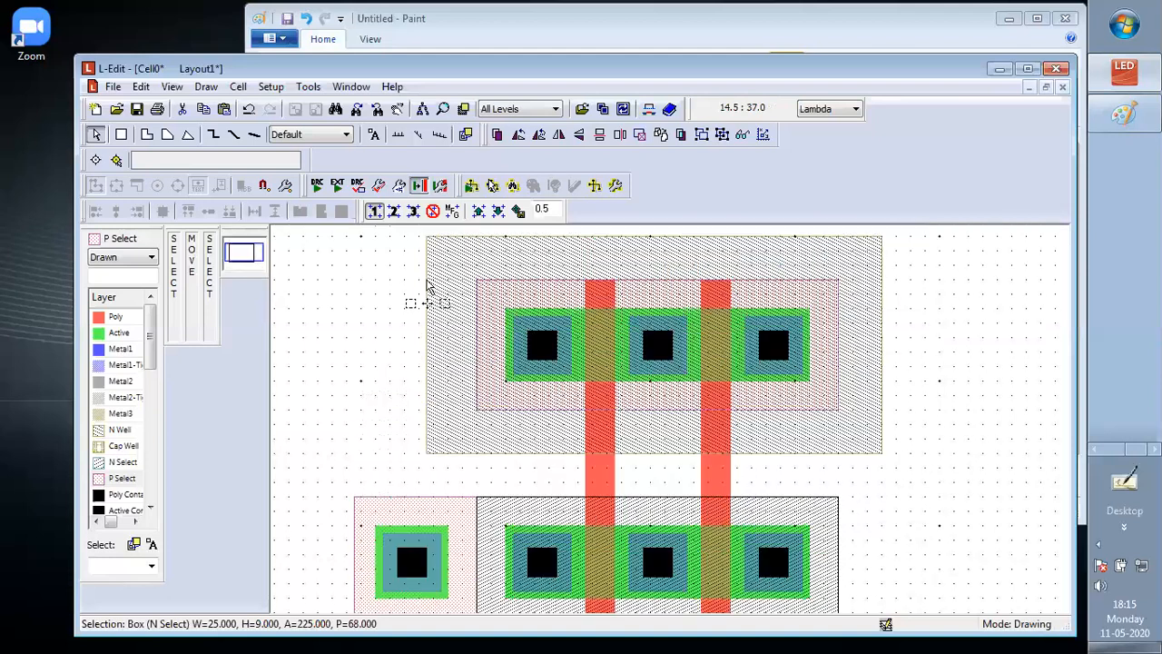
click(424, 301)
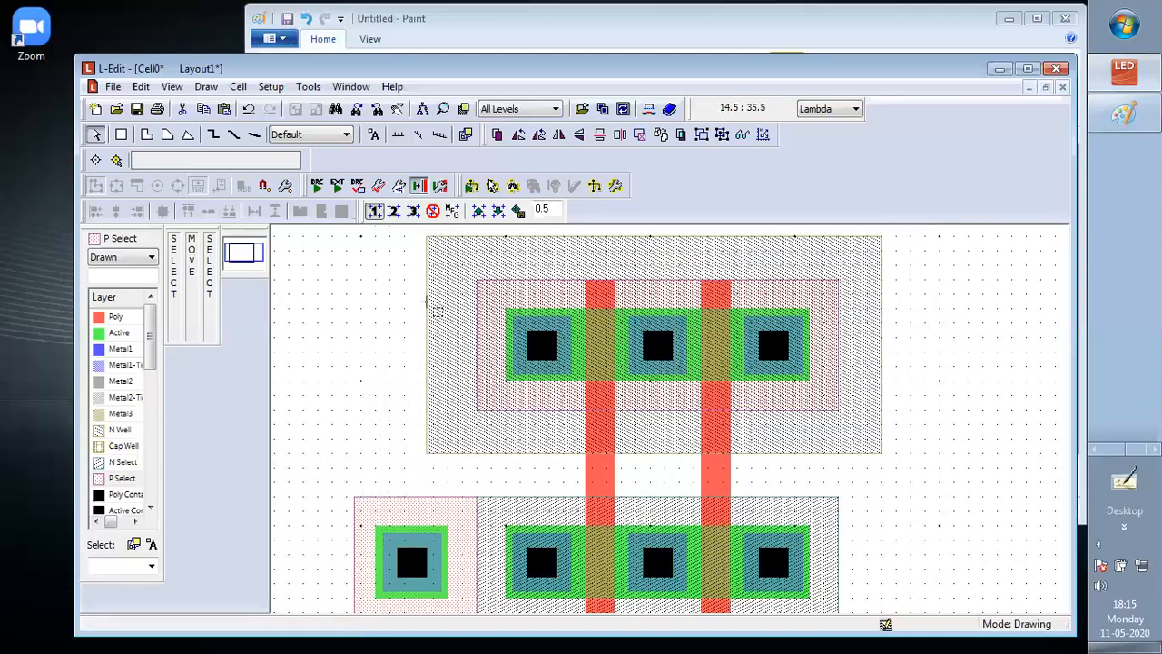
mouse_move(426, 302)
mouse_down()
mouse_move(411, 301)
mouse_move(427, 293)
mouse_up()
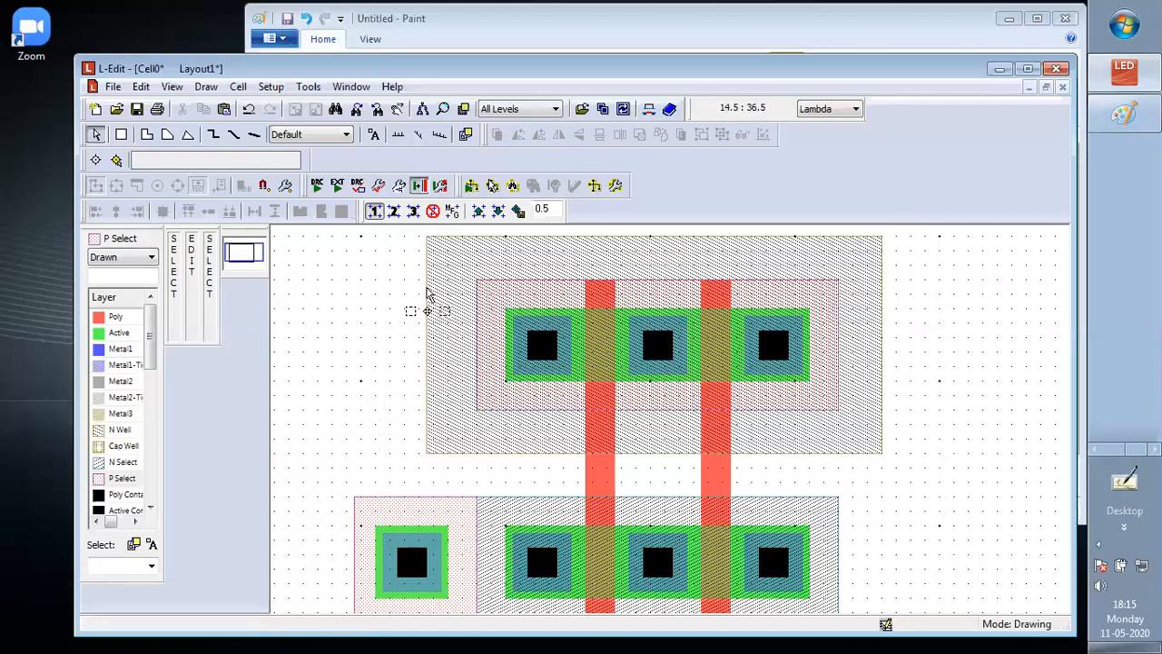
click(428, 293)
key(alt)
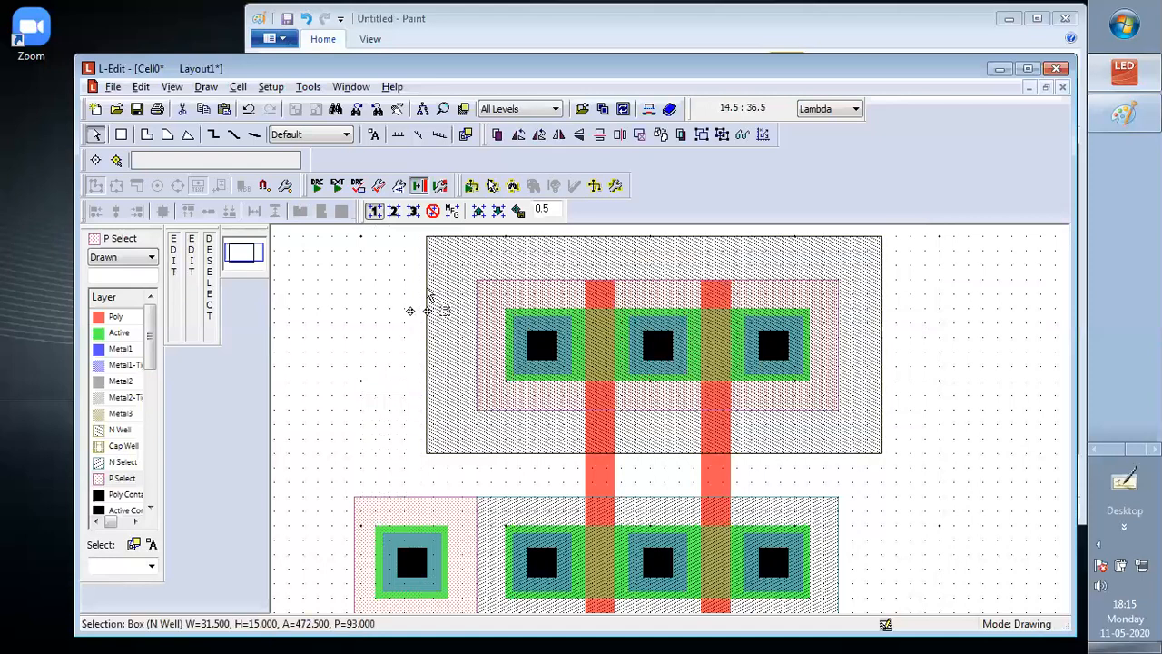
alt+drag(427, 292, 318, 301)
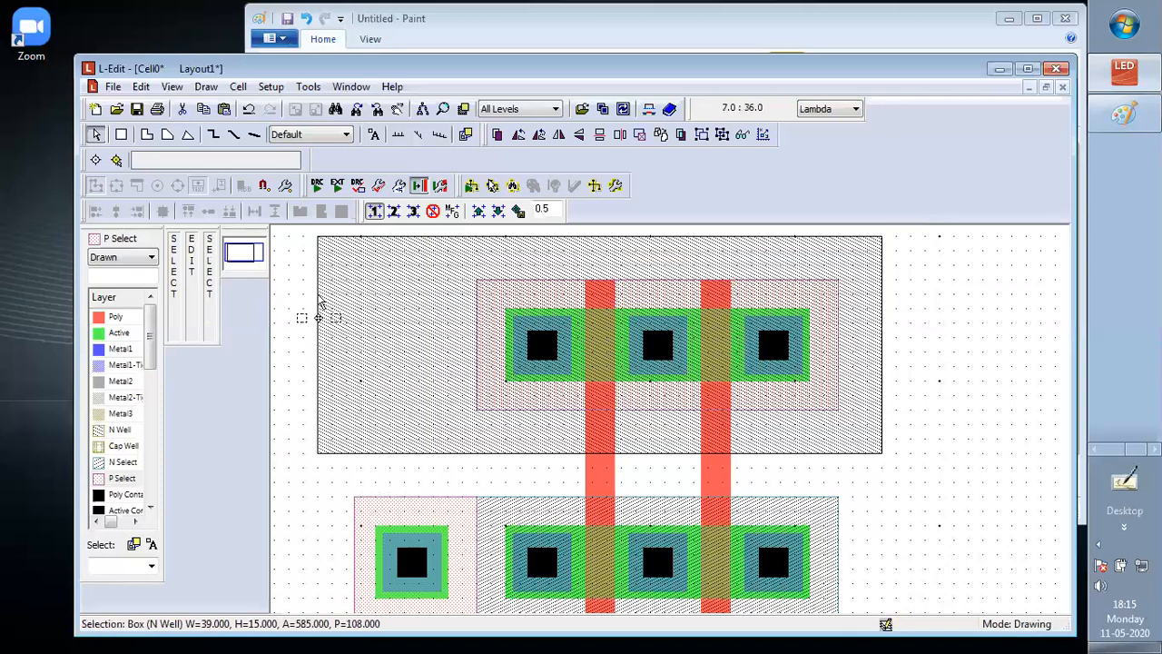
Label the terminals above the p+ and left n regions in Paint, add a region at the n-well's right edge, and return to L-Edit
click(1123, 122)
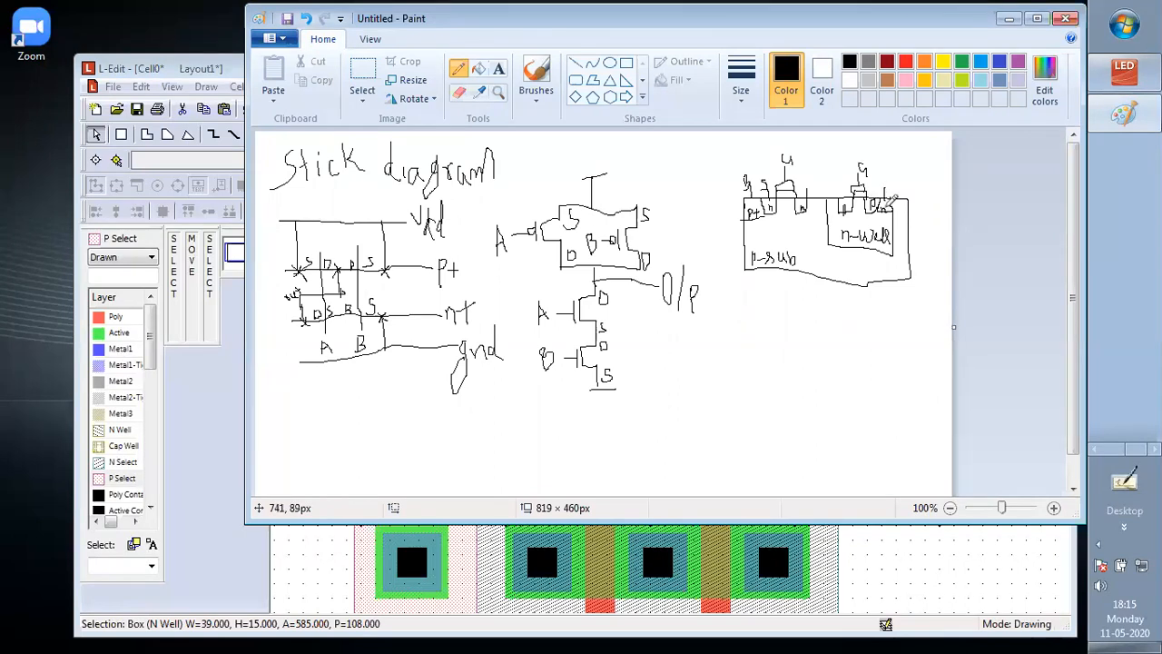
click(935, 562)
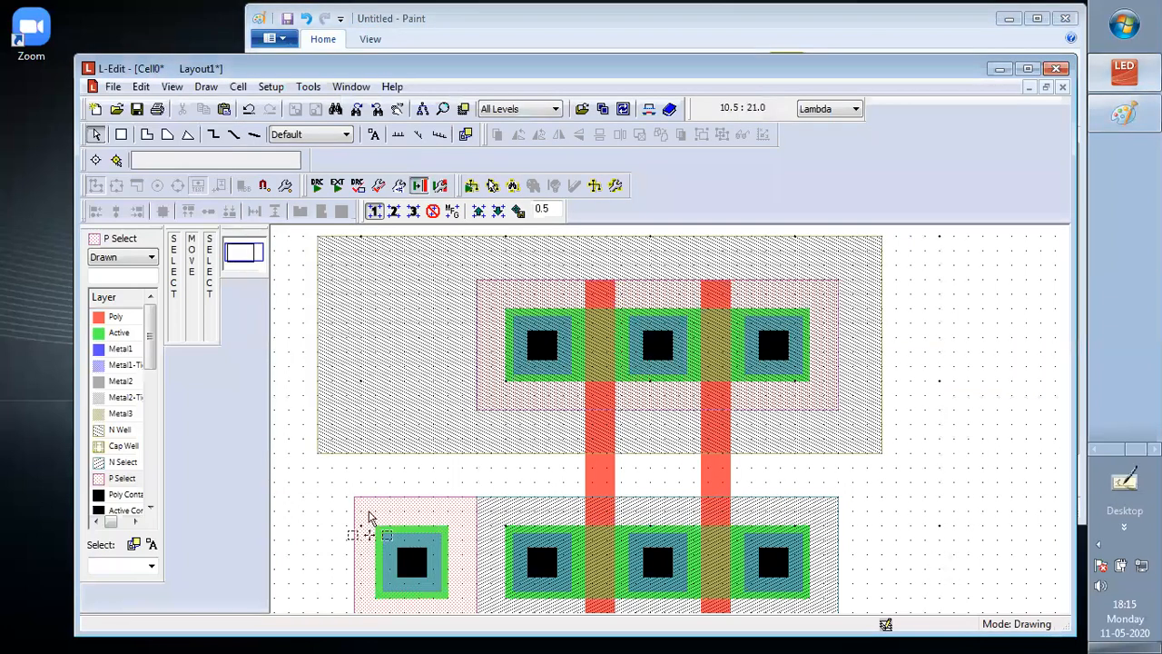
Copy the substrate contact's Active, Metal1 and contact boxes into the N Well's empty left part, level with the upper transistor row
drag(368, 513, 457, 608)
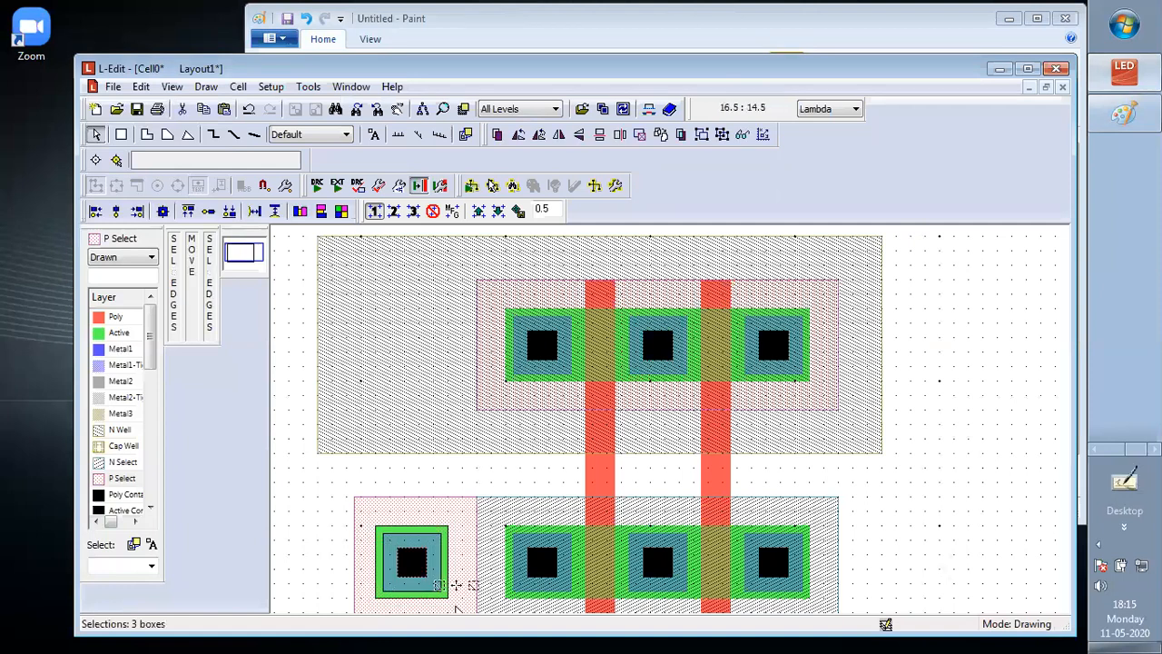
key(ctrl+v)
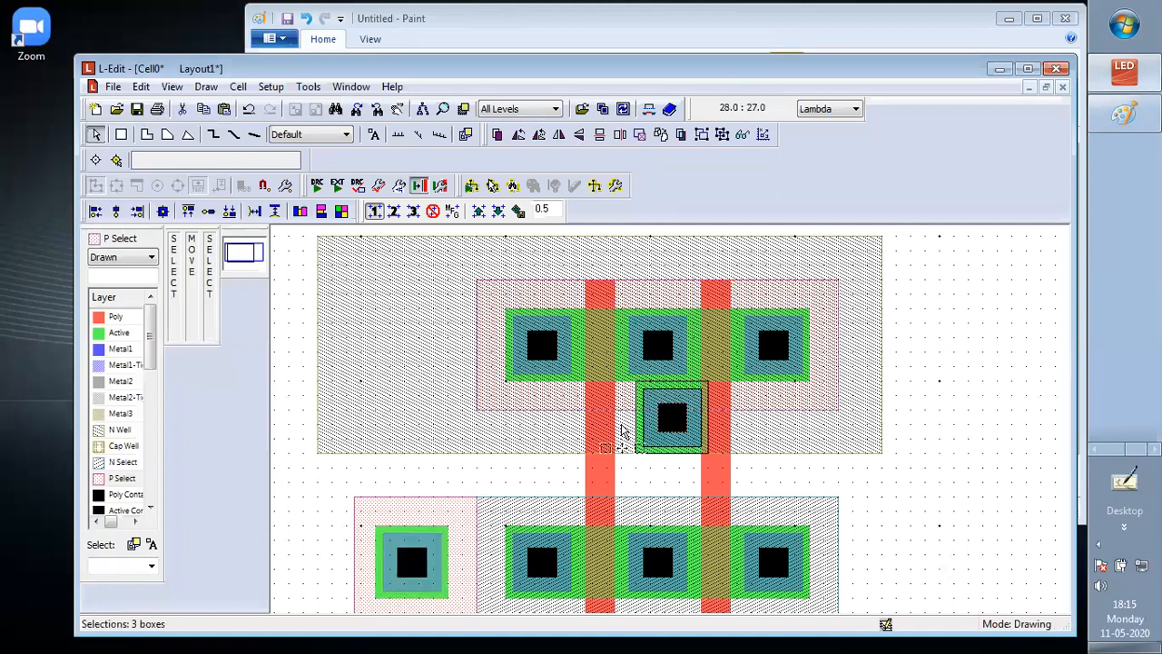
right_click(666, 410)
mouse_move(657, 381)
mouse_down()
mouse_move(361, 319)
mouse_move(396, 291)
mouse_move(397, 306)
mouse_up()
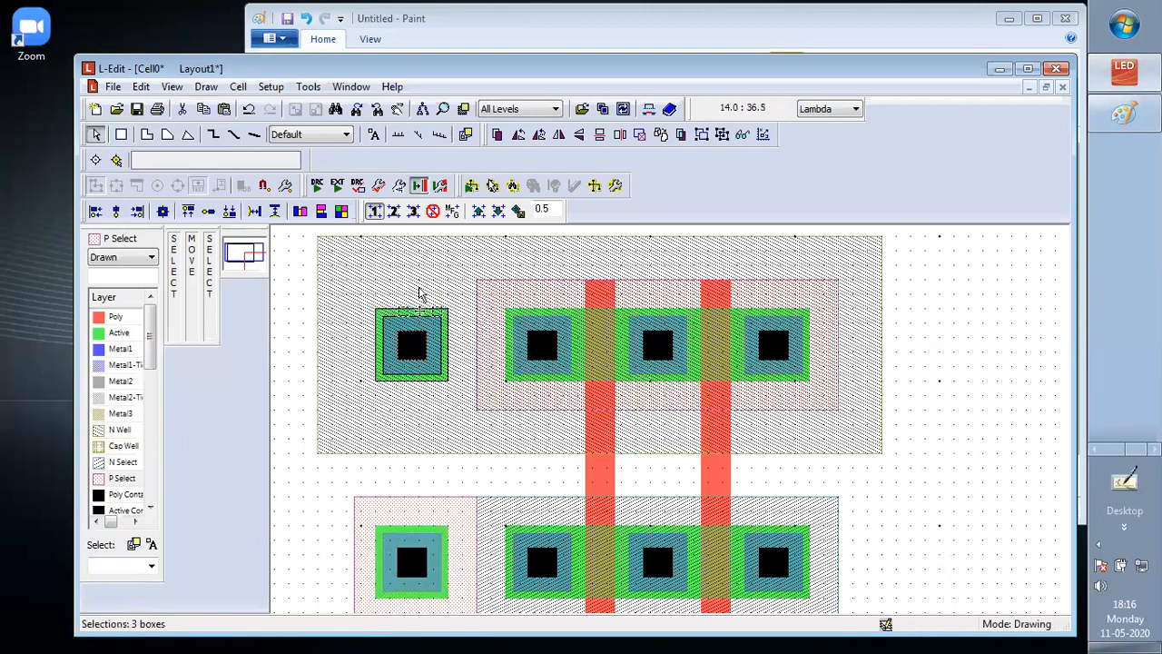
Draw an N Select box of 9 by 9 Lambda around the copied N Well contact, abutting the upper P Select box
click(123, 463)
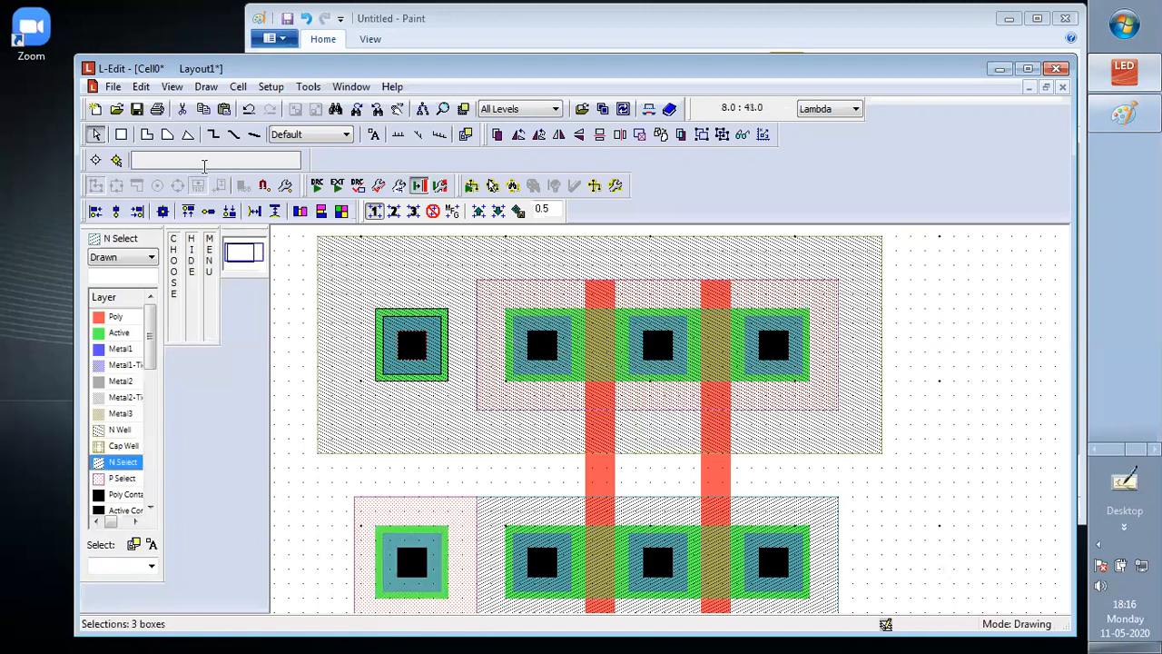
click(121, 135)
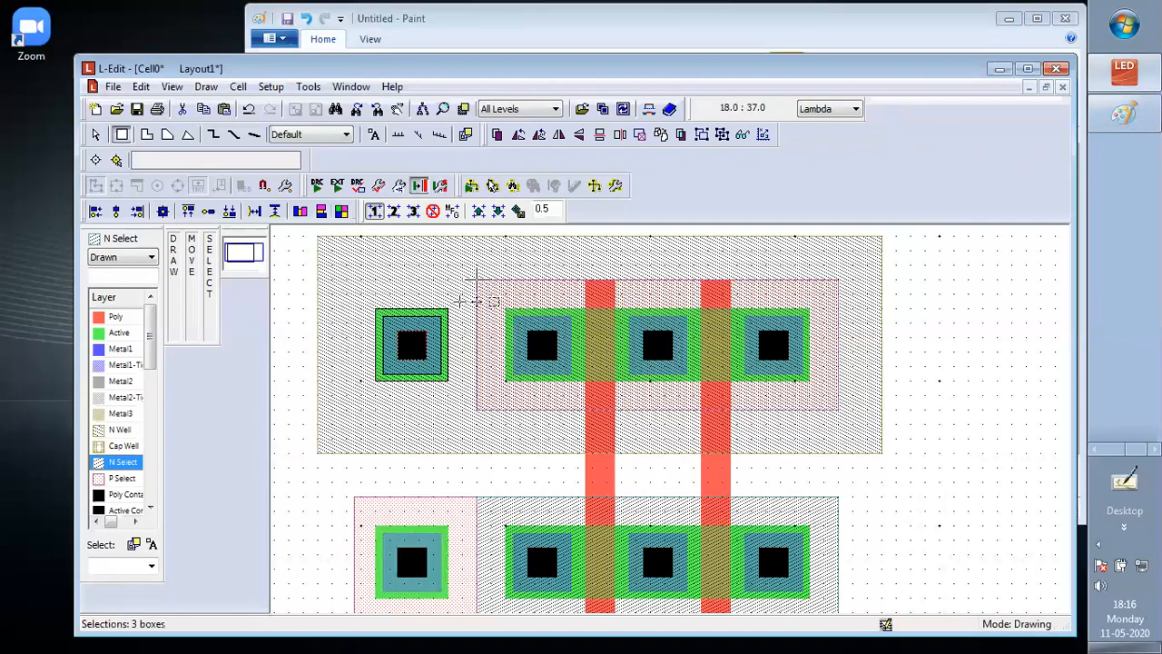
mouse_move(476, 280)
mouse_down()
mouse_move(369, 360)
mouse_move(339, 412)
mouse_up()
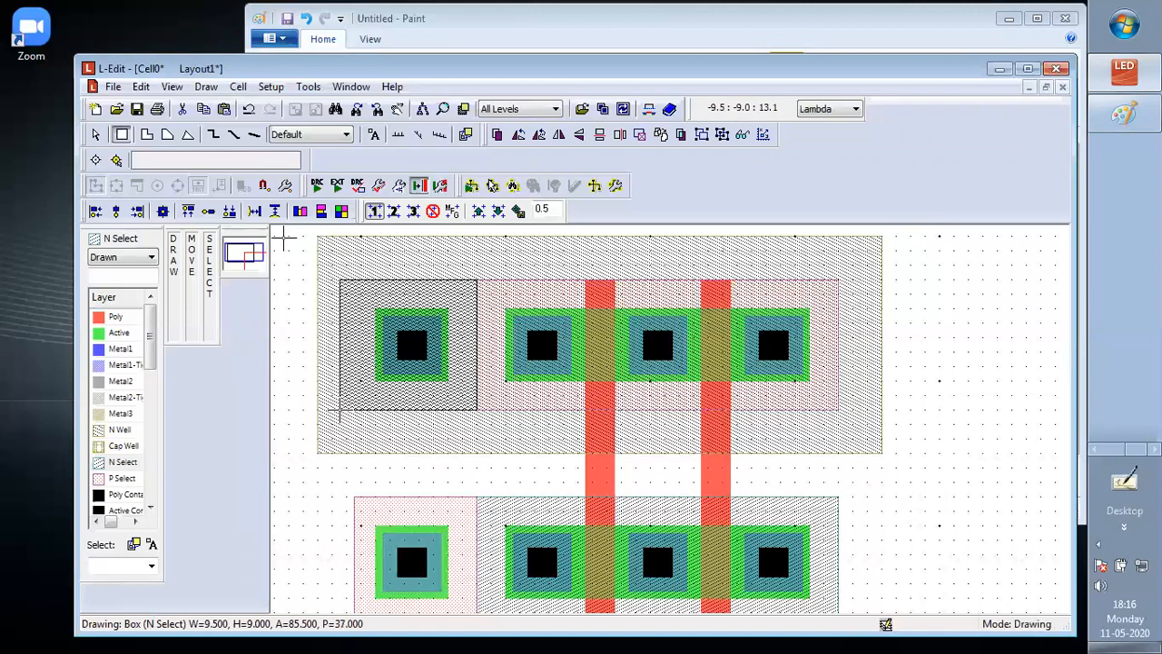
drag(339, 412, 346, 413)
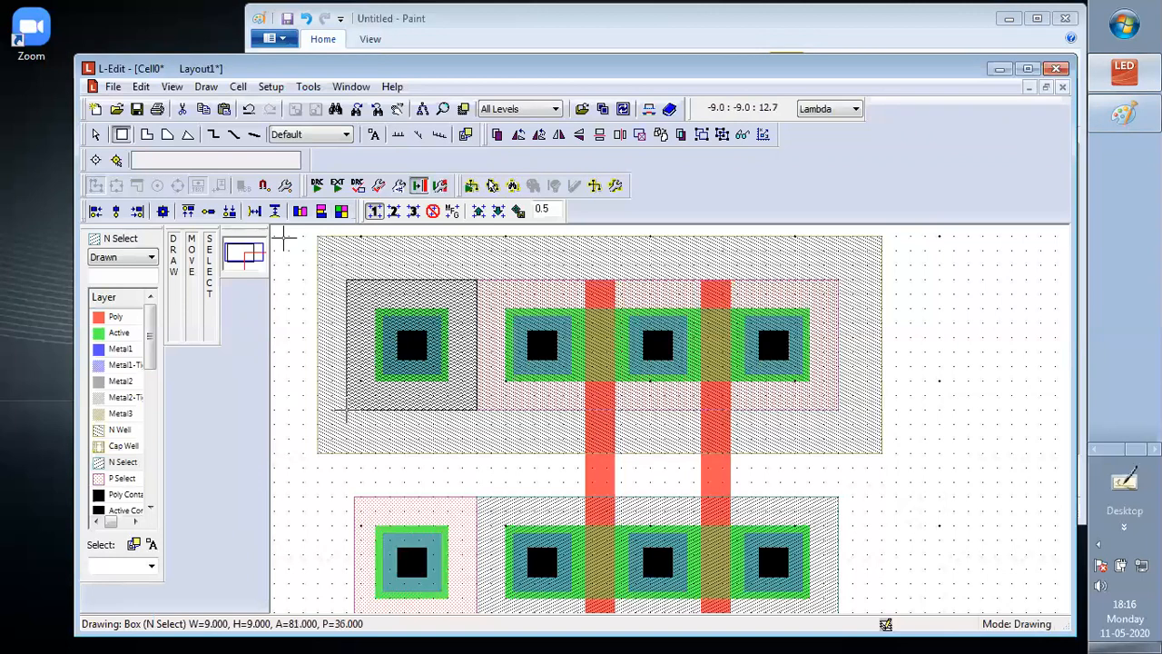
click(404, 396)
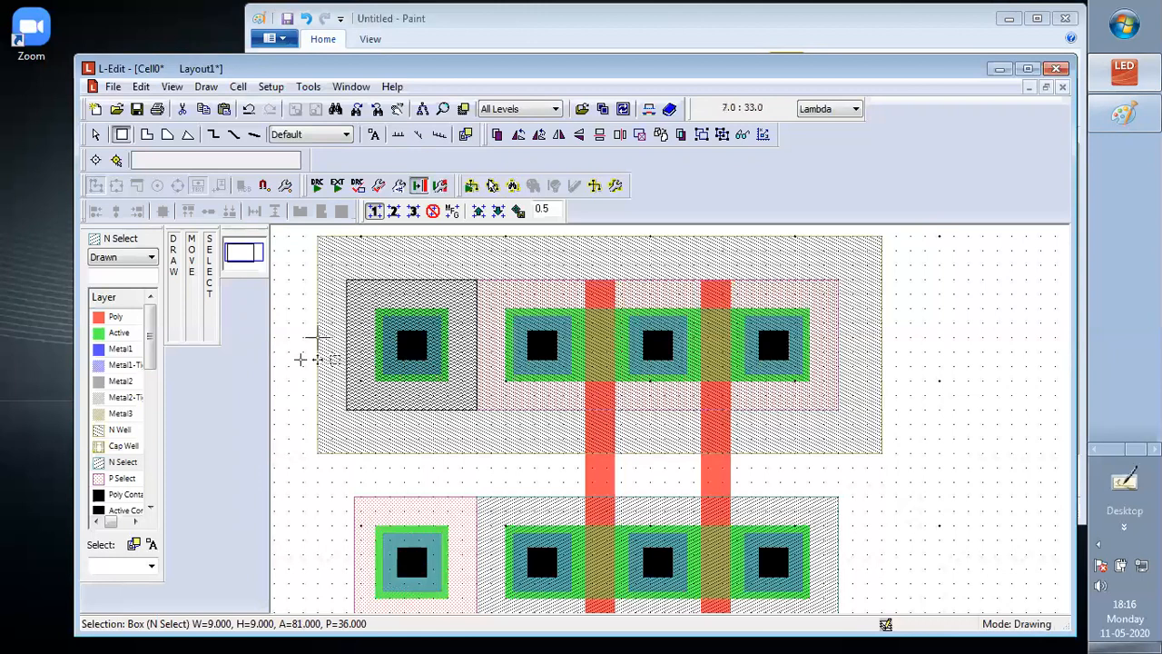
Stretch the N Well's left edge outward to make the box 40 Lambda wide
click(96, 135)
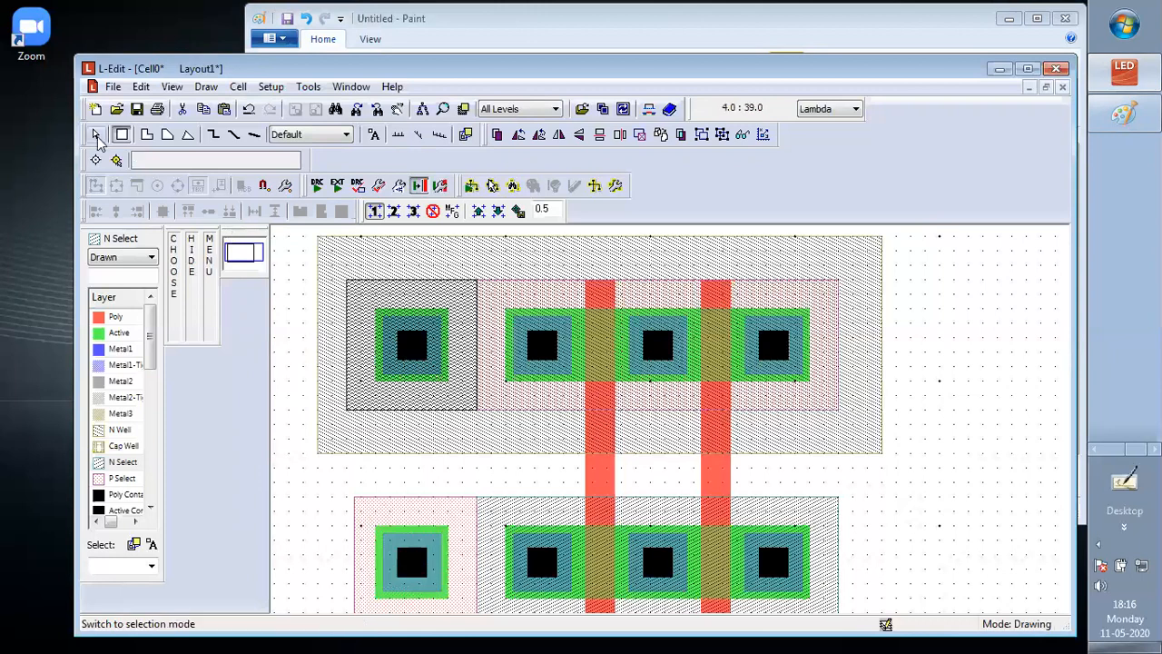
click(319, 309)
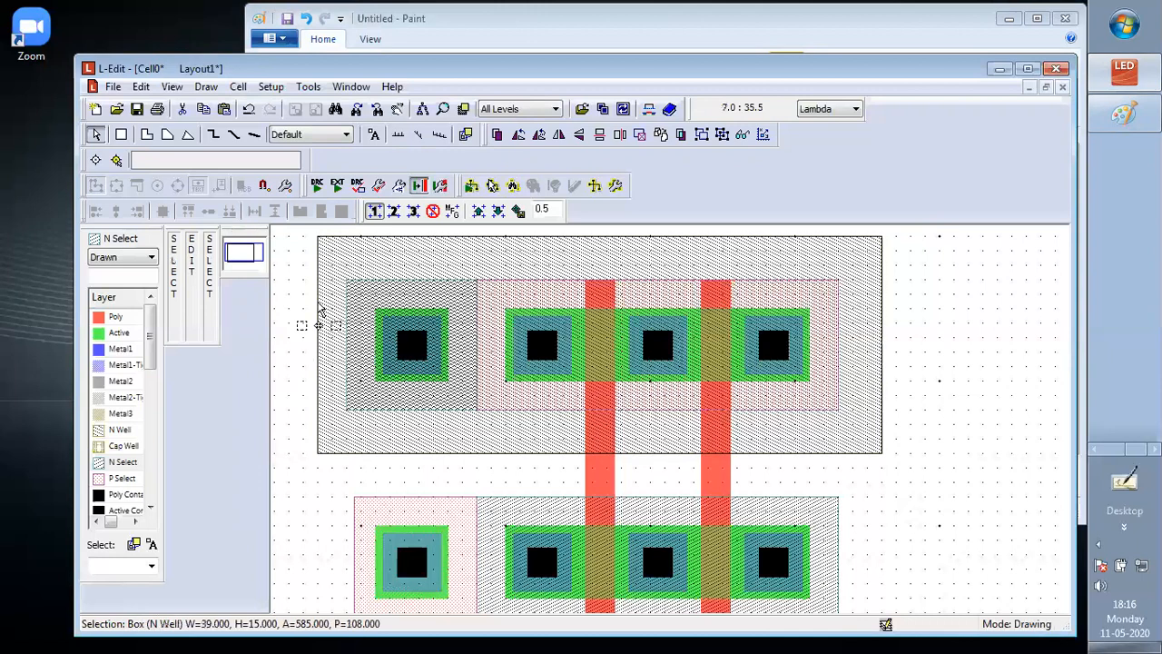
drag(317, 301, 304, 309)
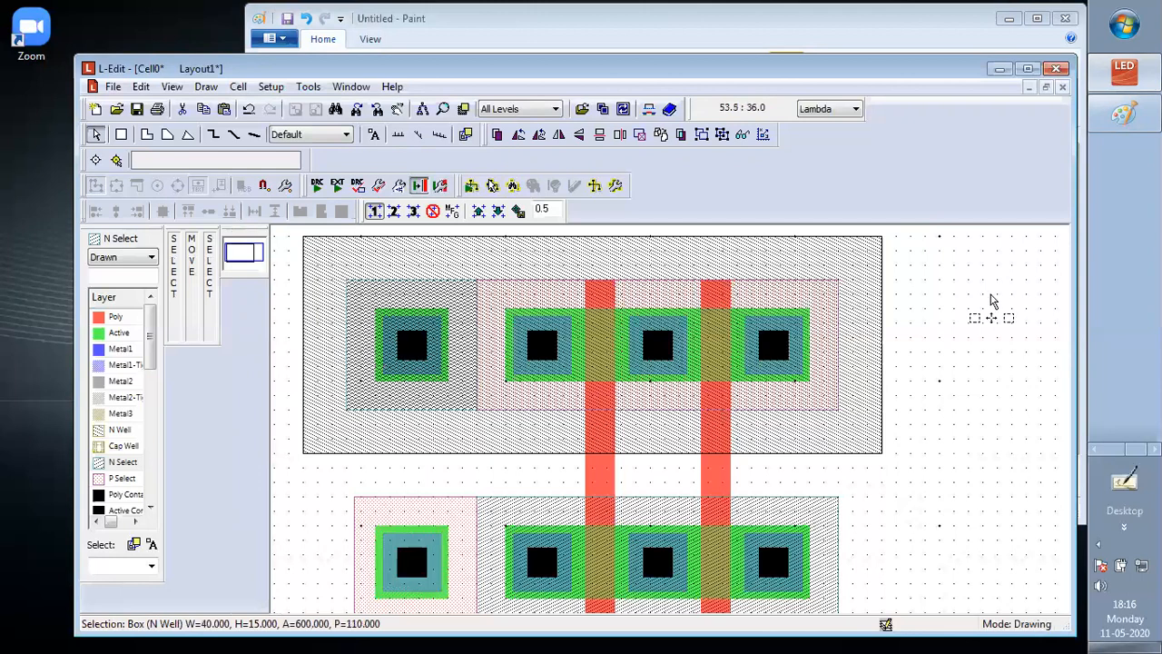
click(993, 323)
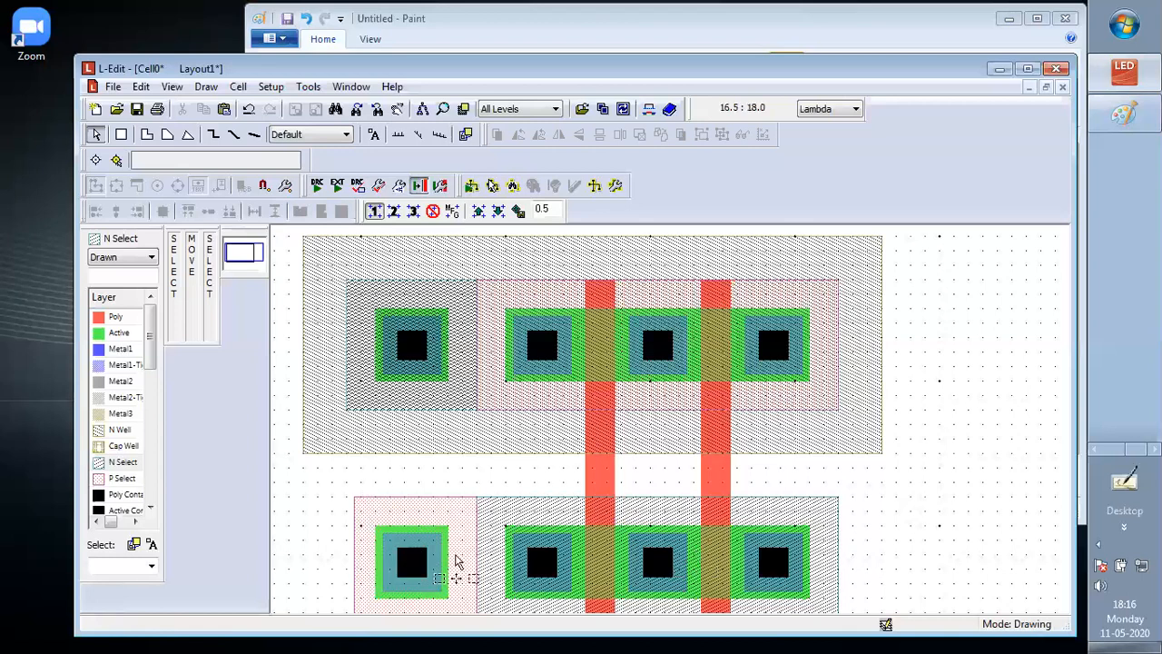
scroll(456, 561, down, 2)
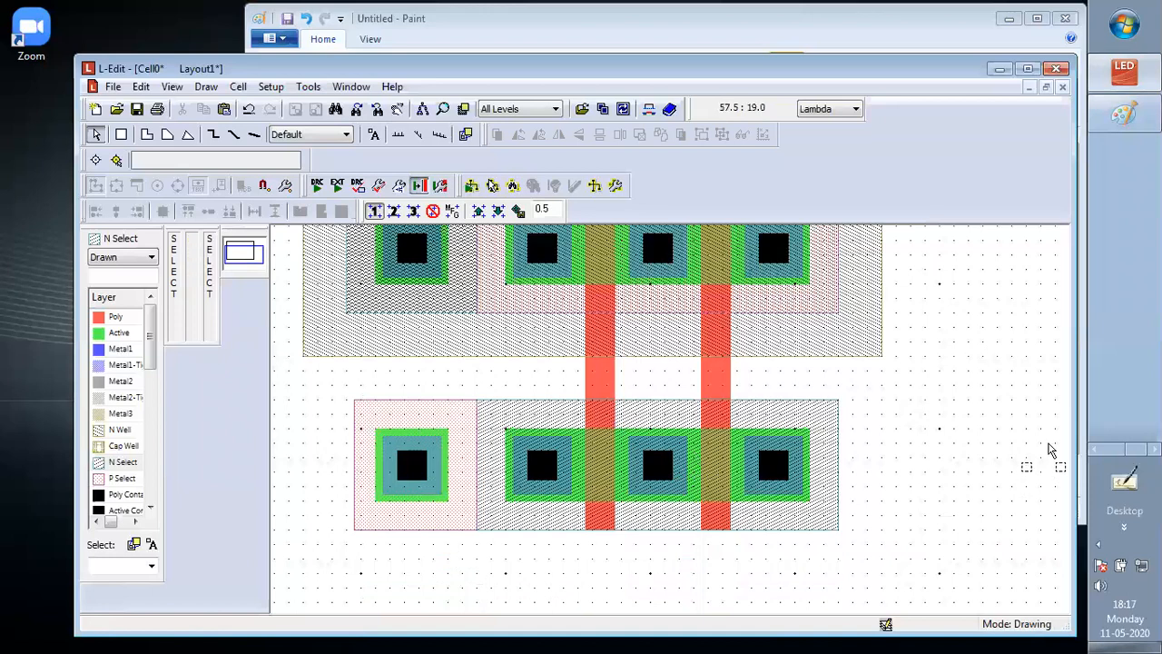
scroll(1048, 448, up, 2)
scroll(1048, 445, up, 2)
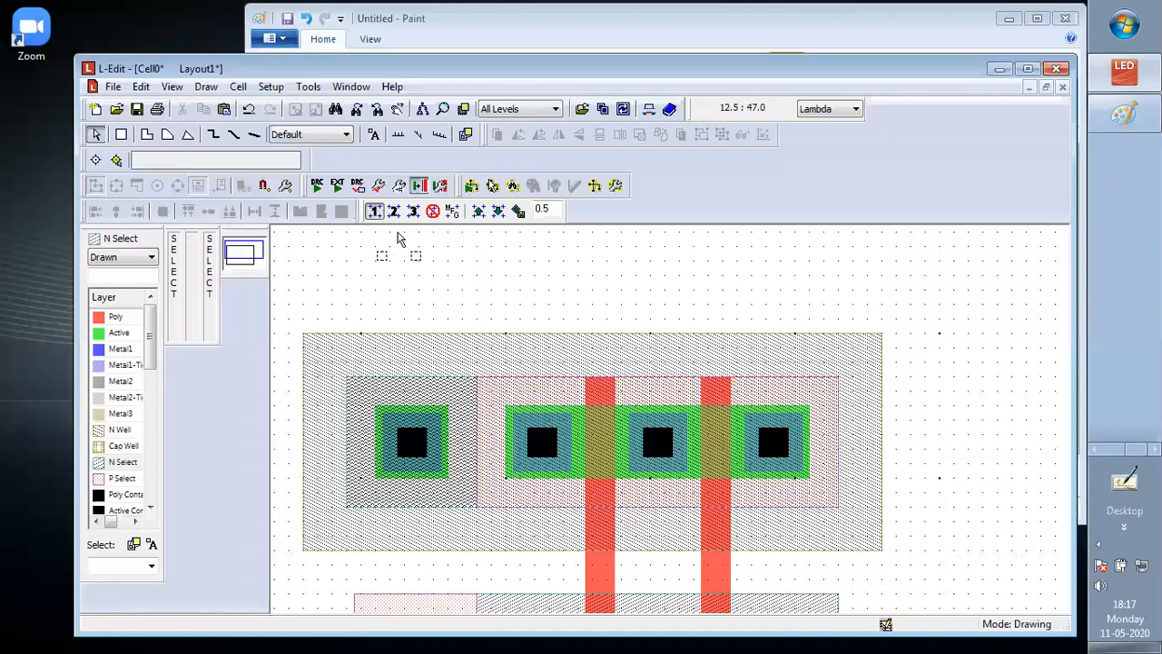
scroll(397, 238, down, 3)
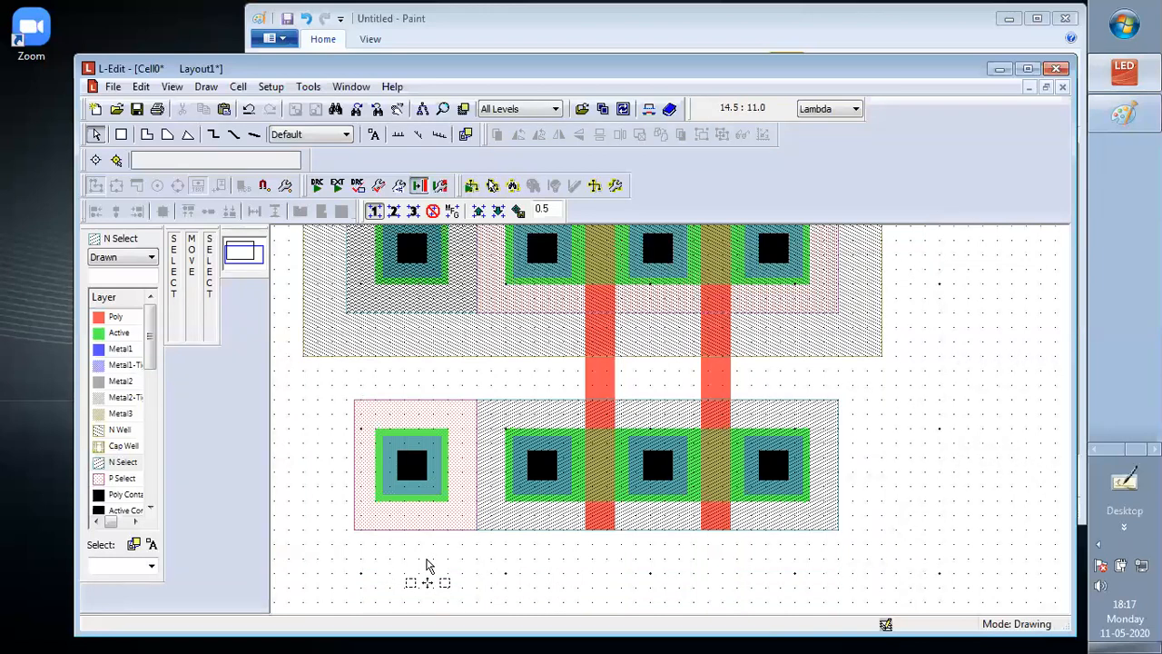
Shrink the Paint window around the stick diagram and narrow the L-Edit window so both sit side by side
click(1128, 116)
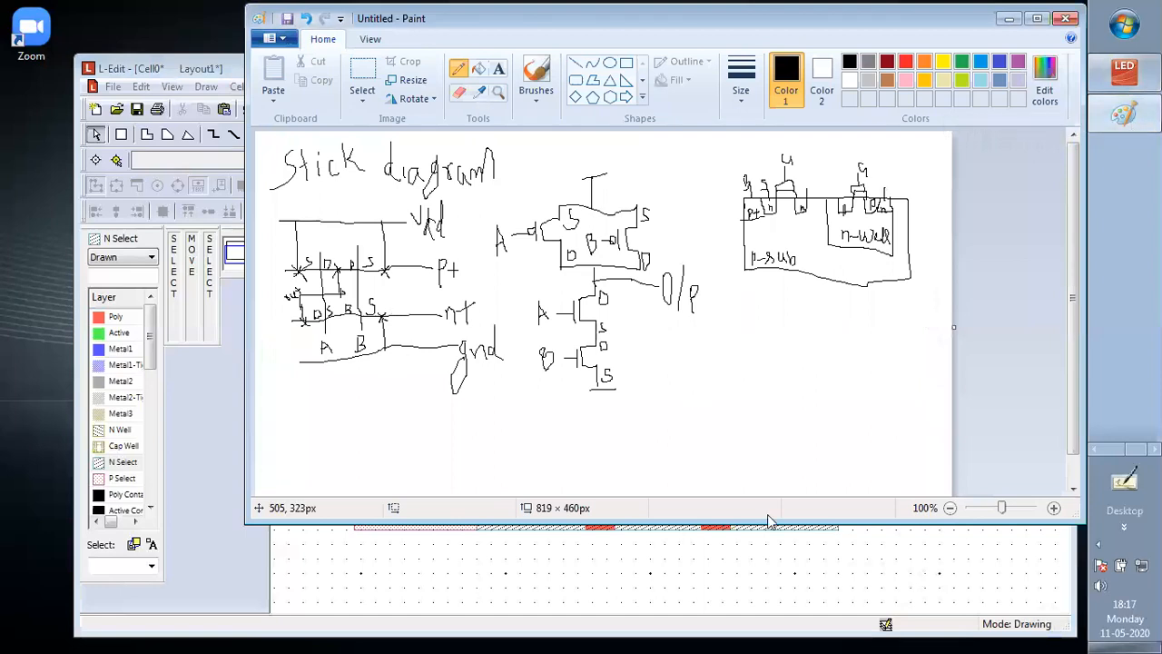
drag(763, 513, 747, 353)
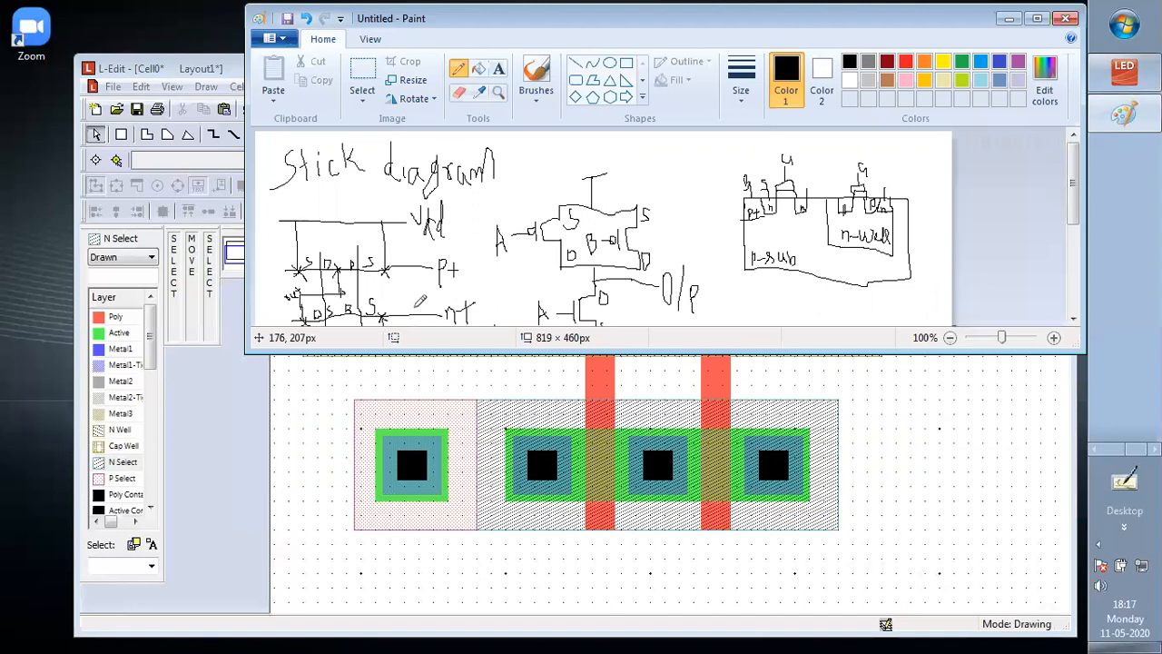
drag(493, 384, 495, 403)
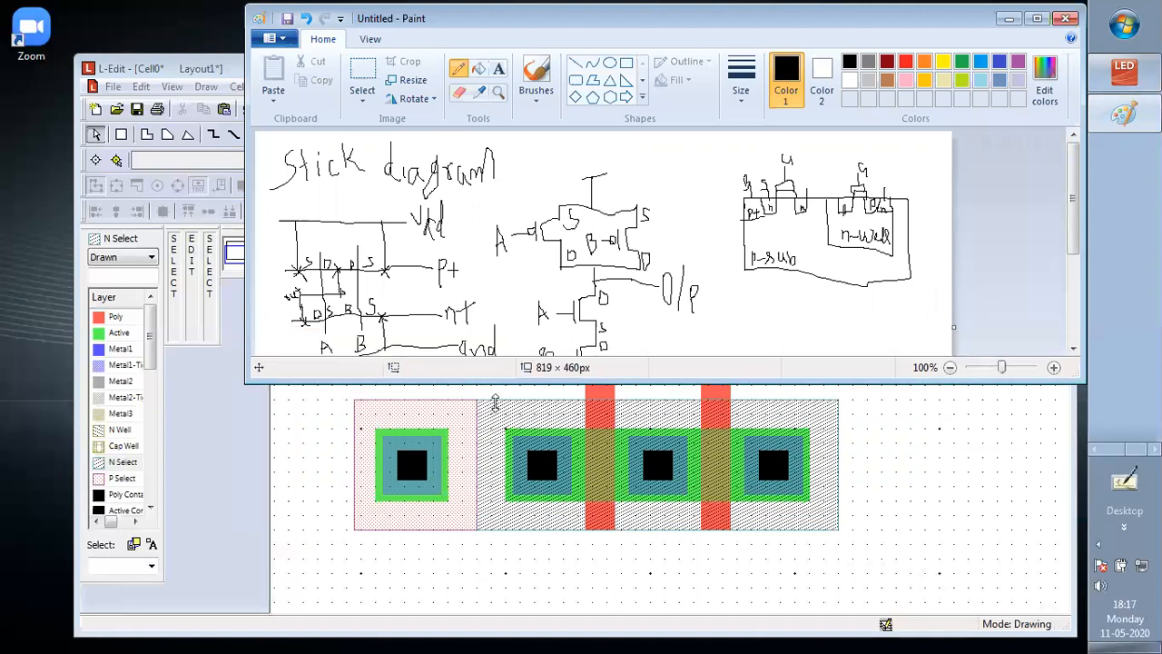
mouse_move(245, 223)
mouse_down()
mouse_move(686, 278)
mouse_move(812, 310)
mouse_up()
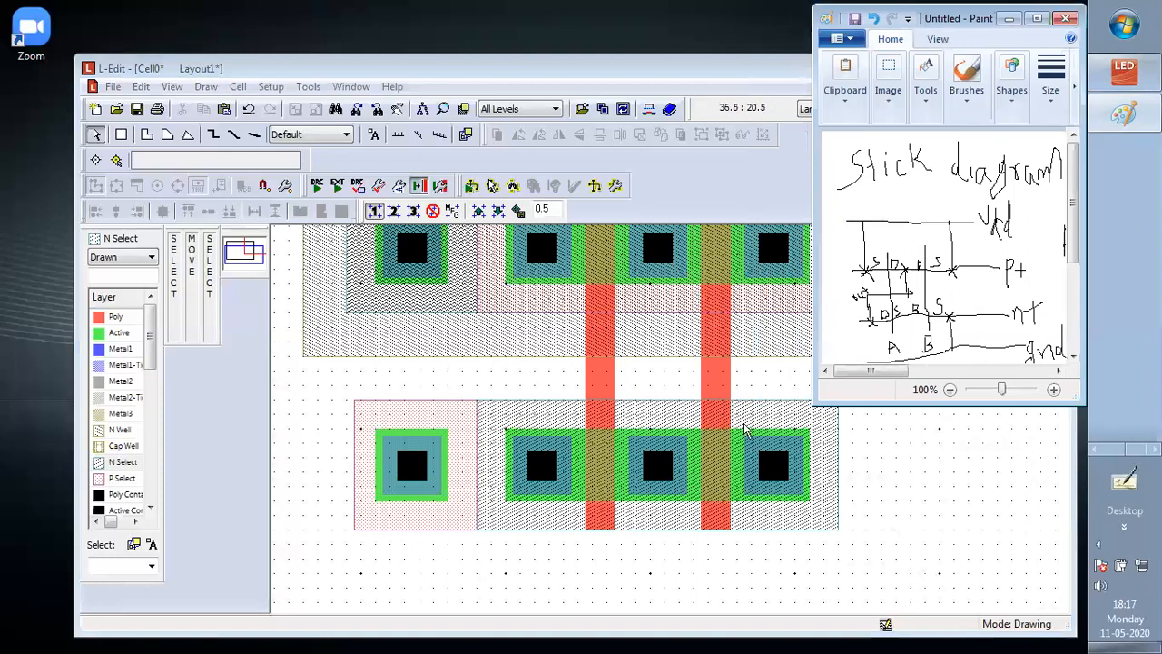
click(862, 472)
key(alt+Tab)
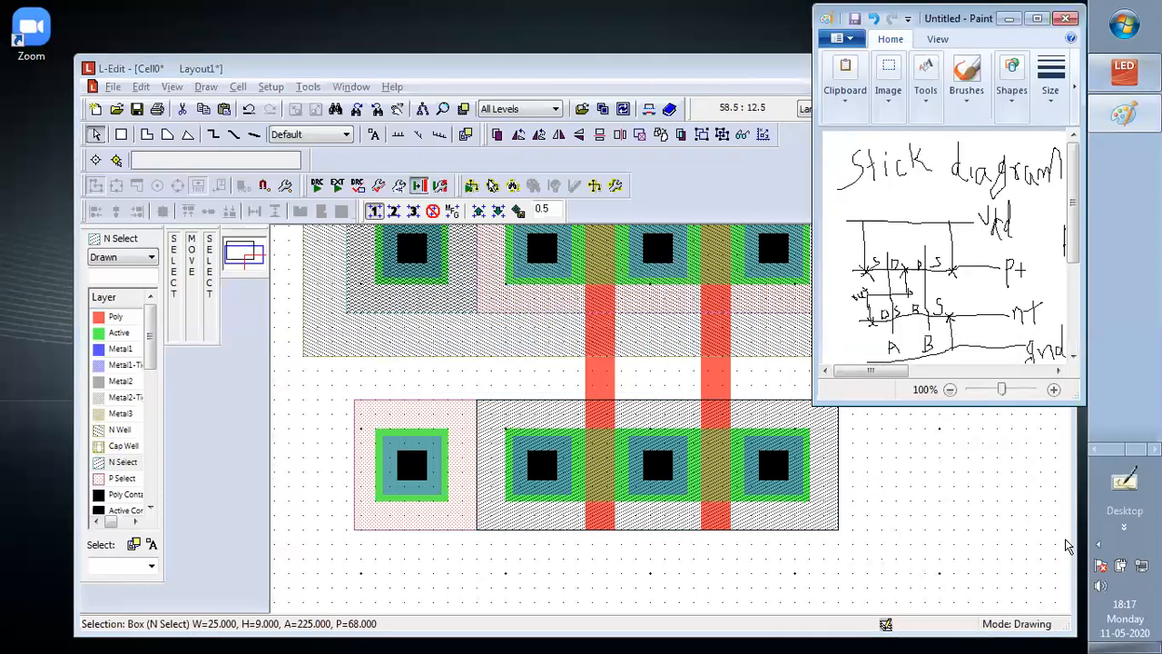
click(1020, 472)
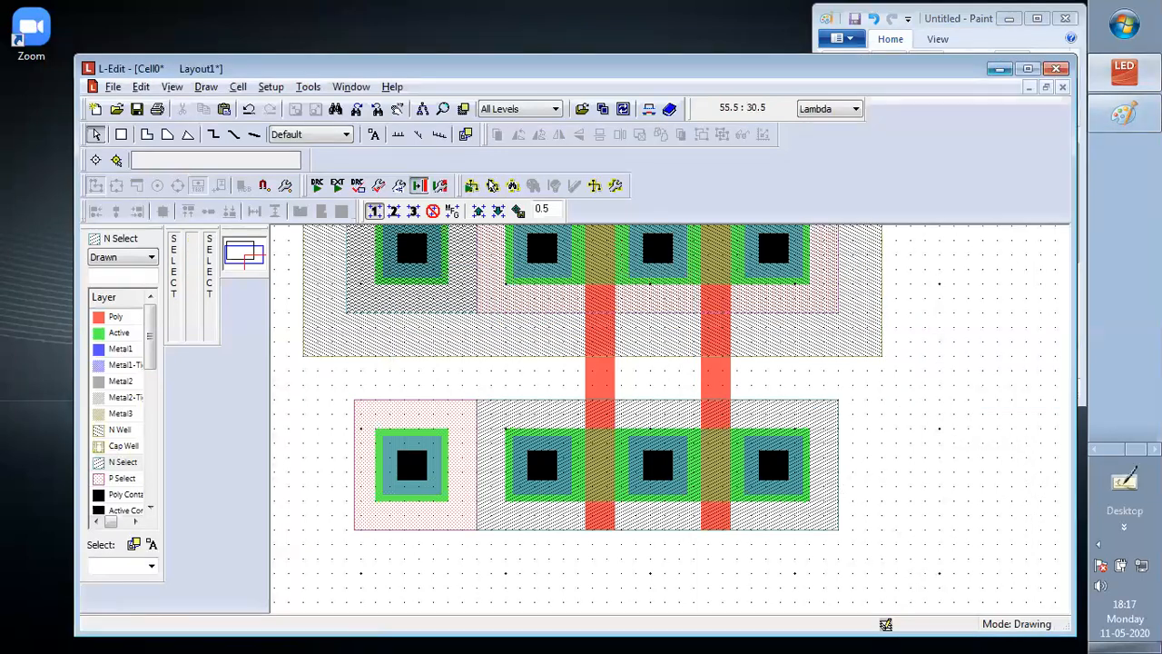
drag(1076, 245, 799, 236)
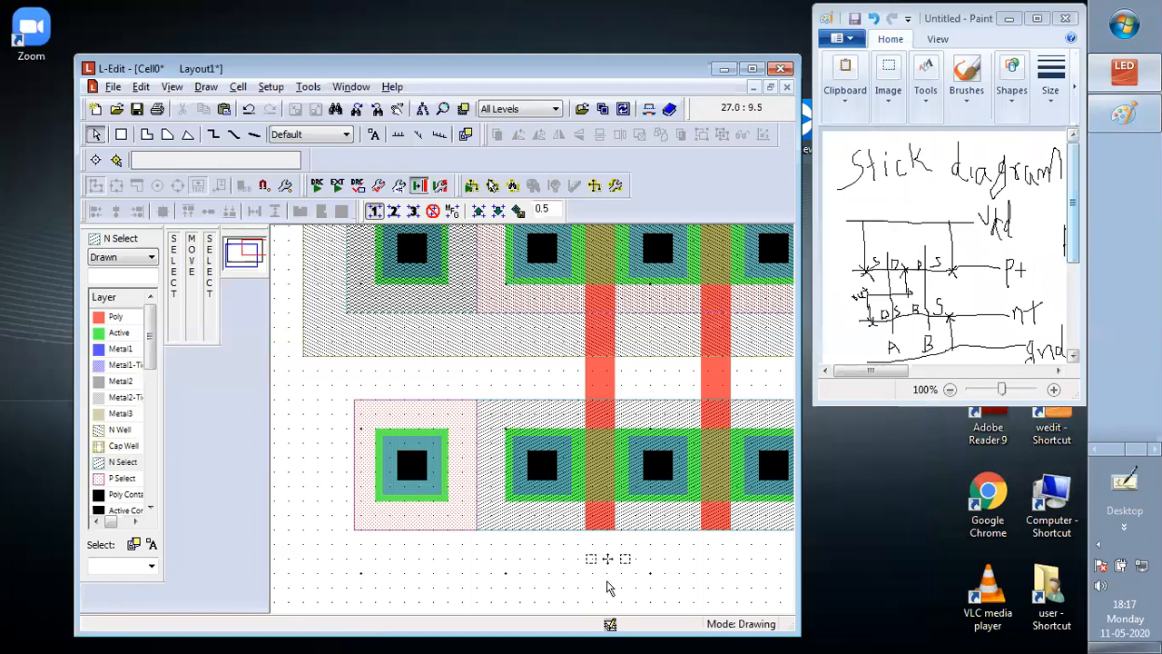
Draw a Metal1 box of 3 by 7.5 Lambda extending downward from the rightmost contact of the lower transistor row
click(376, 558)
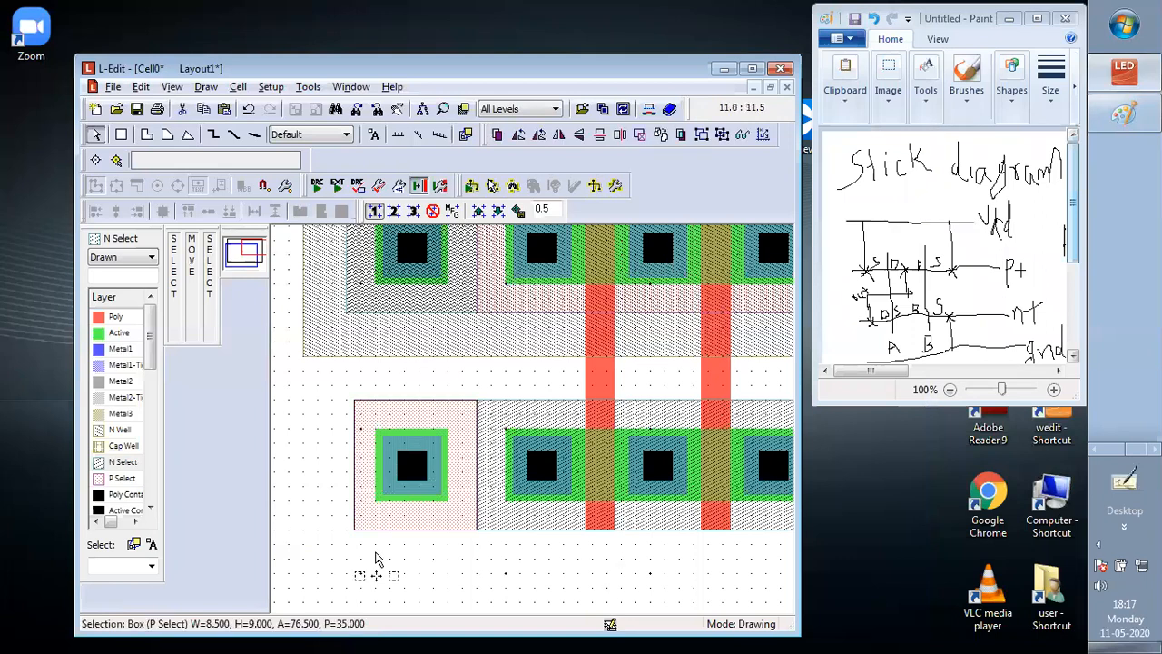
key(Home)
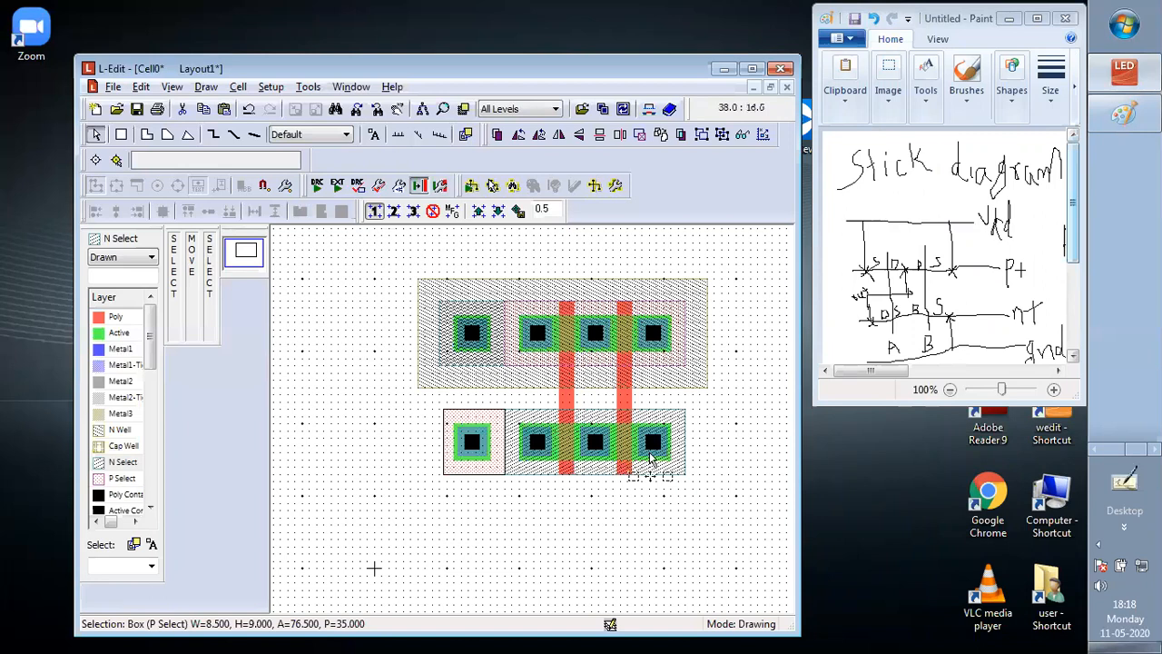
click(120, 134)
click(118, 351)
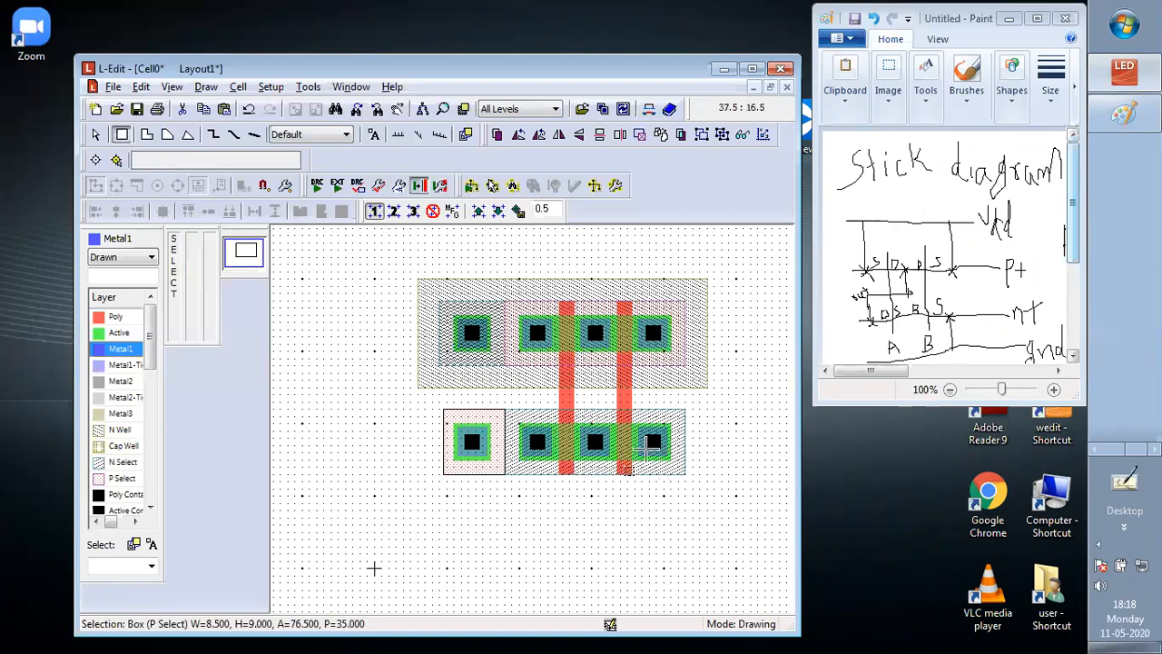
mouse_move(646, 448)
mouse_down()
mouse_move(673, 471)
mouse_move(677, 513)
mouse_up()
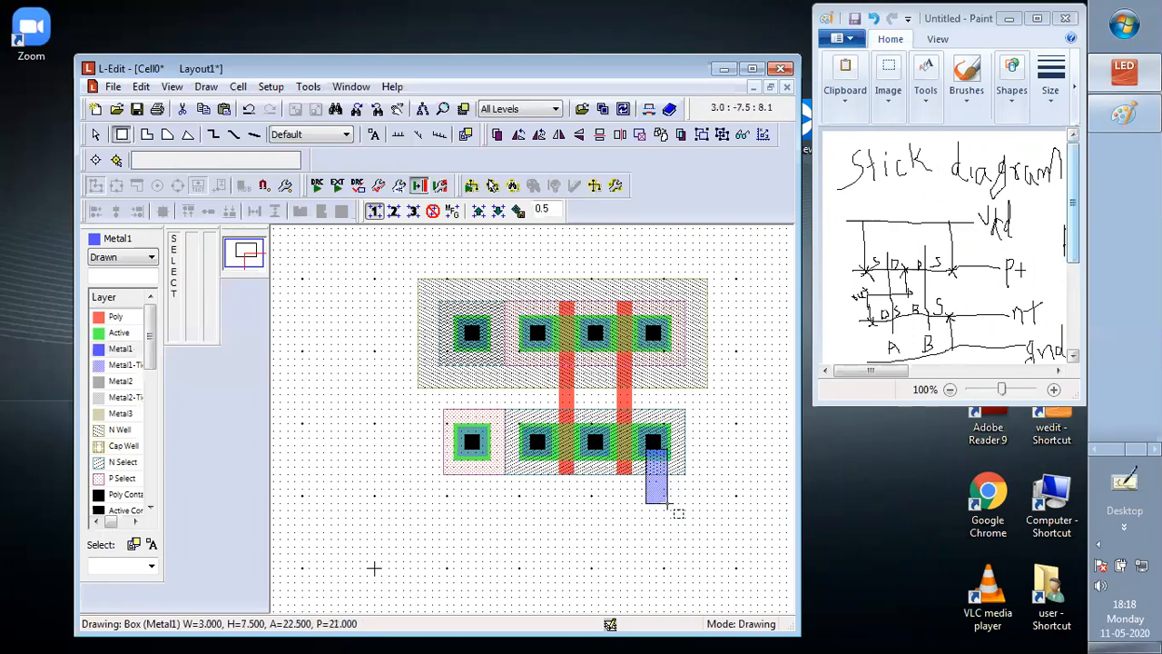
drag(677, 513, 677, 513)
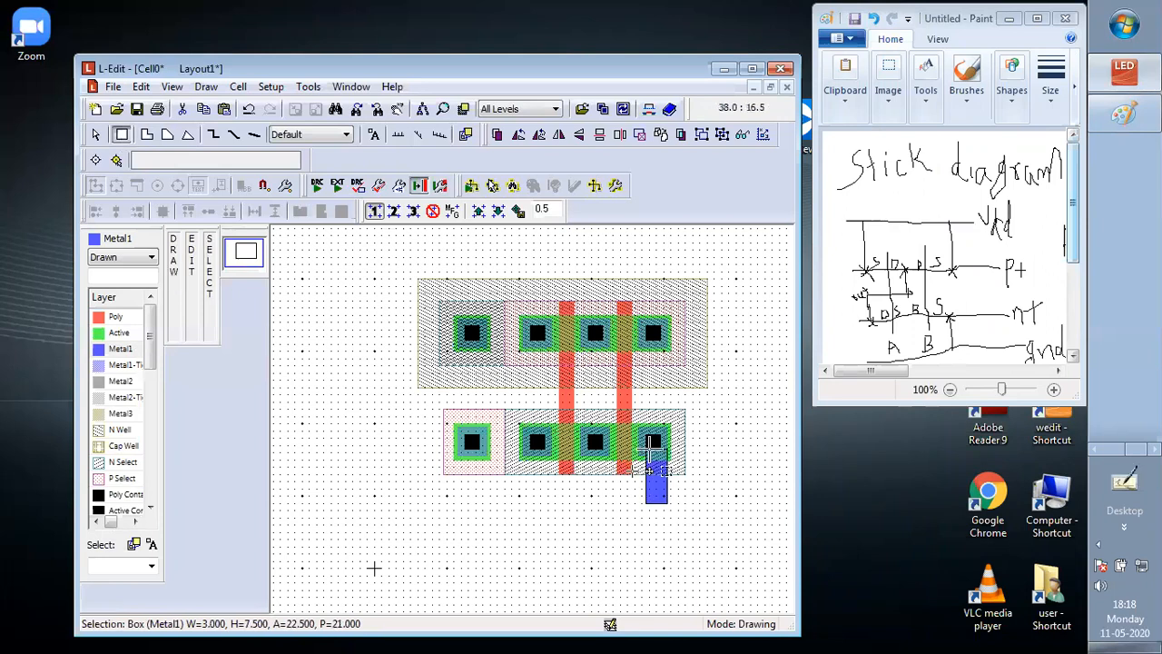
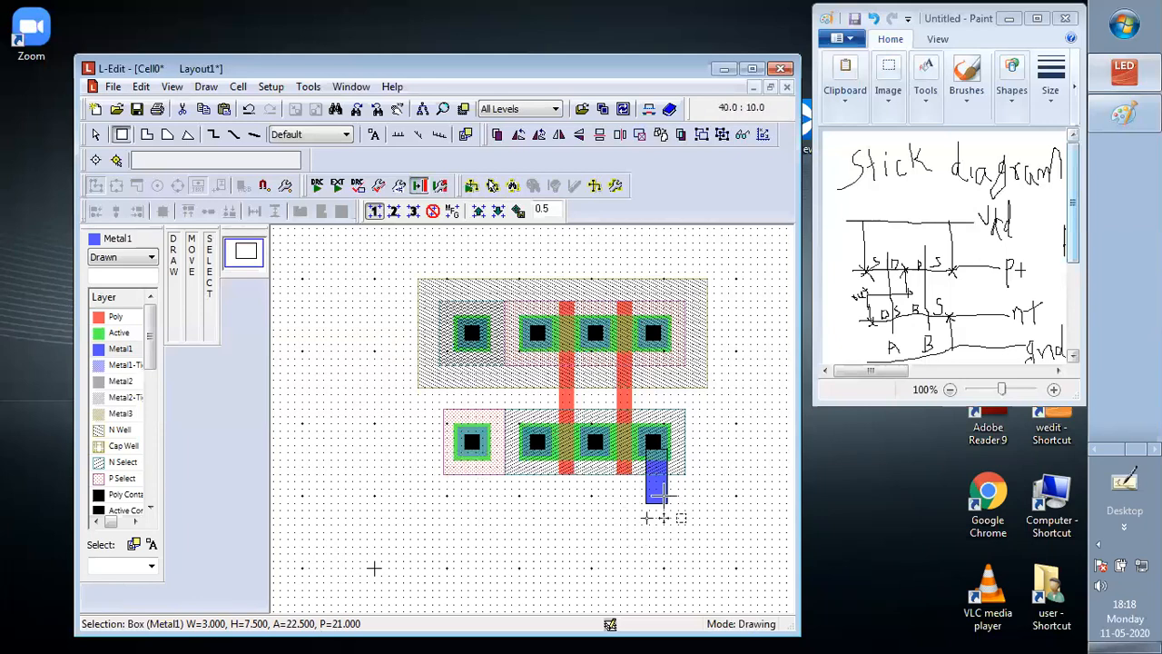
Duplicate the 3 by 7.5 Lambda Metal1 strip and place the copy below the leftmost lower body contact, level with the original
key(ctrl)
key(ctrl+v)
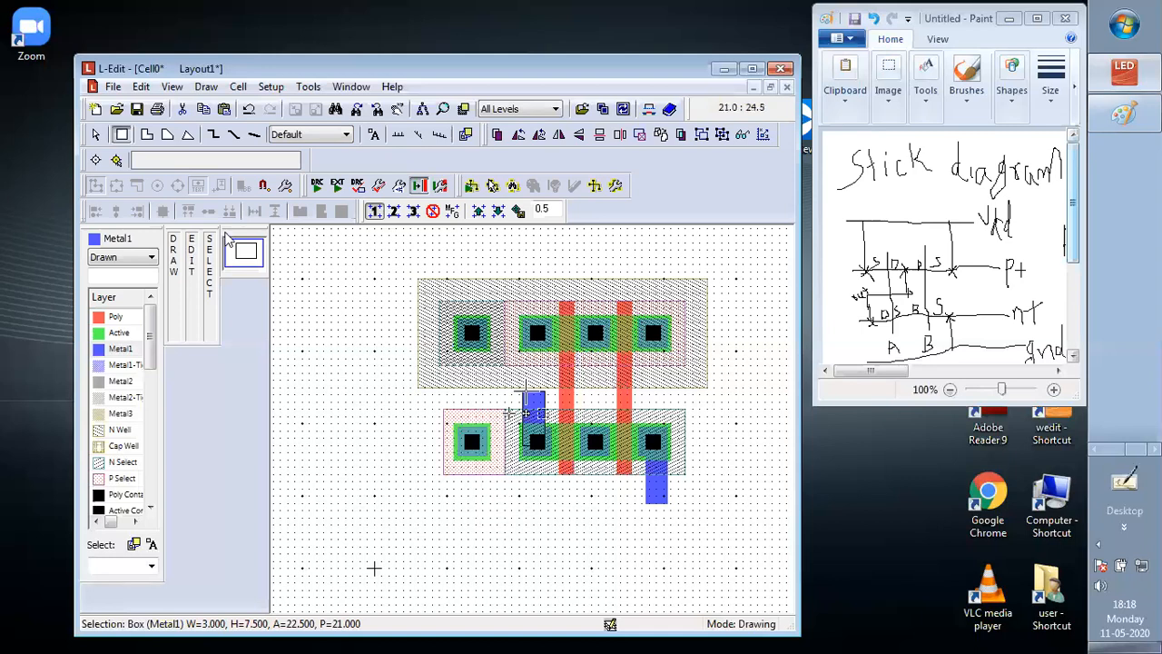
click(96, 134)
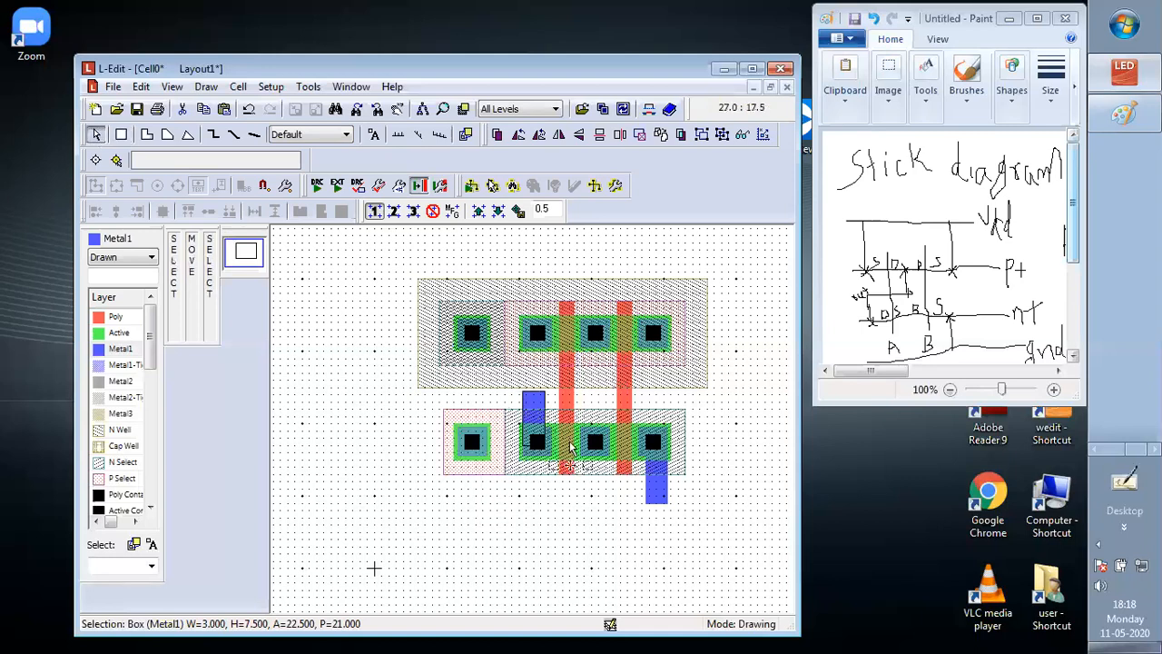
drag(571, 445, 479, 448)
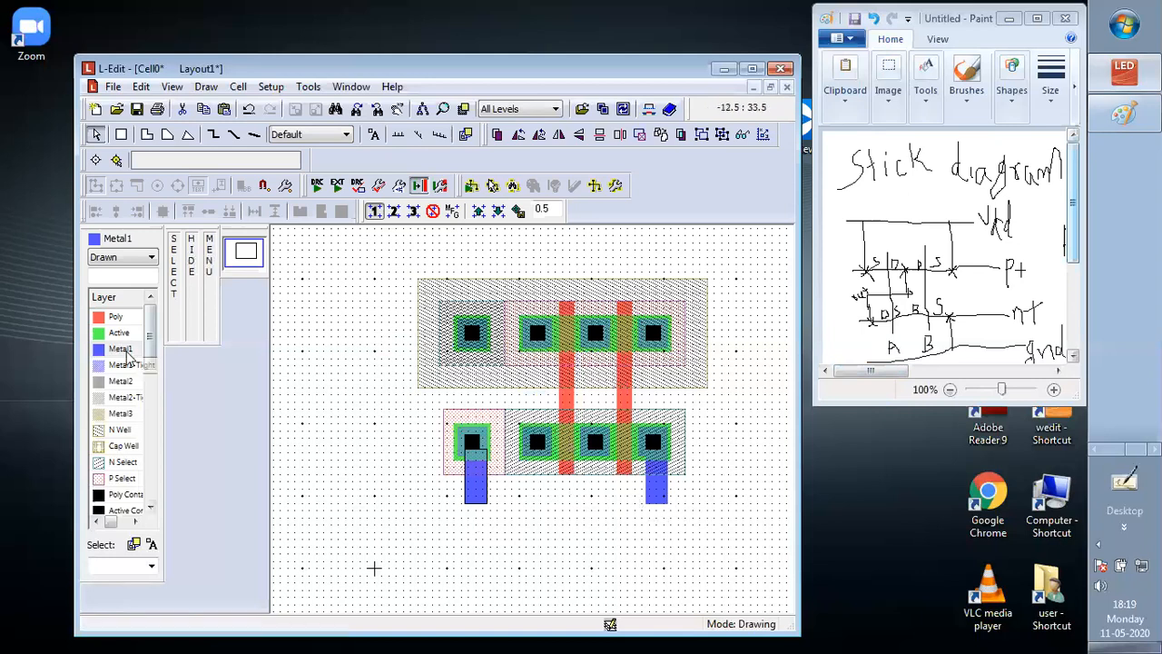
Draw a Metal1 bar of 28 by 2 Lambda joining the lower ends of the two vertical strips
click(121, 134)
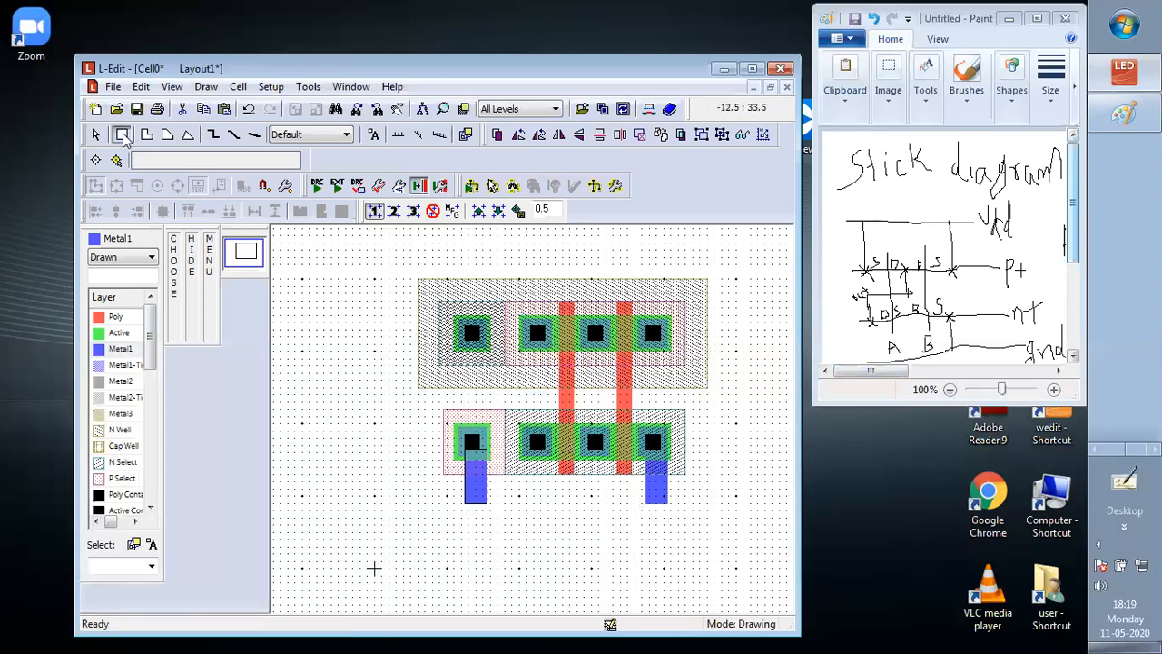
click(658, 498)
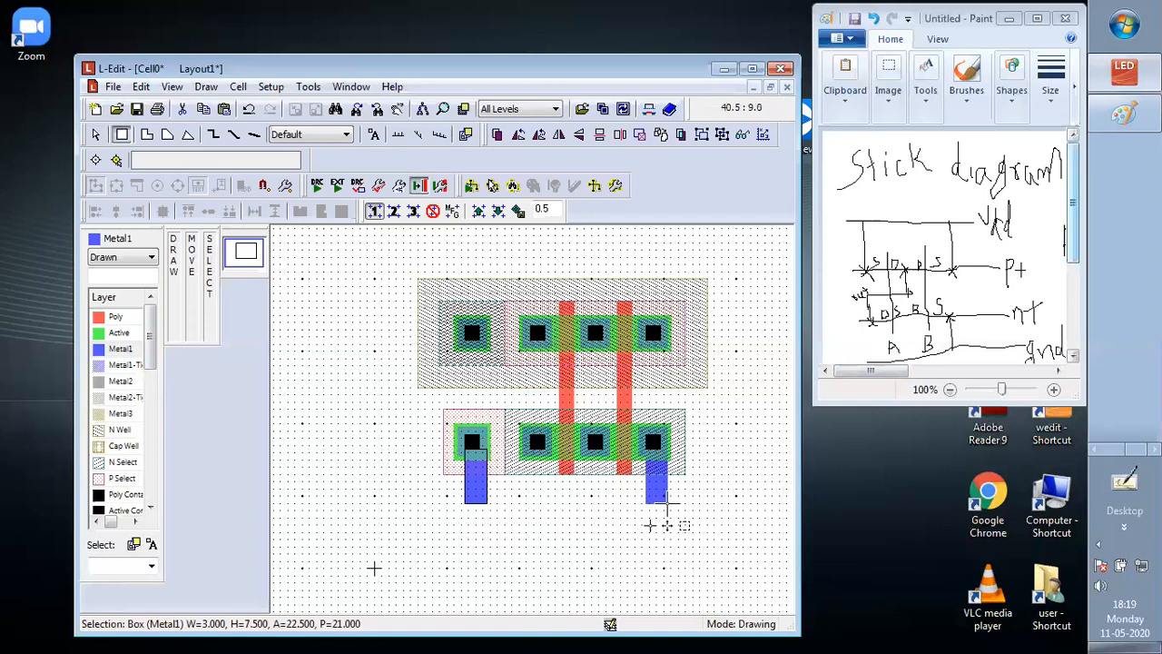
mouse_move(667, 500)
mouse_down()
mouse_move(475, 502)
mouse_move(453, 516)
mouse_move(465, 518)
mouse_up()
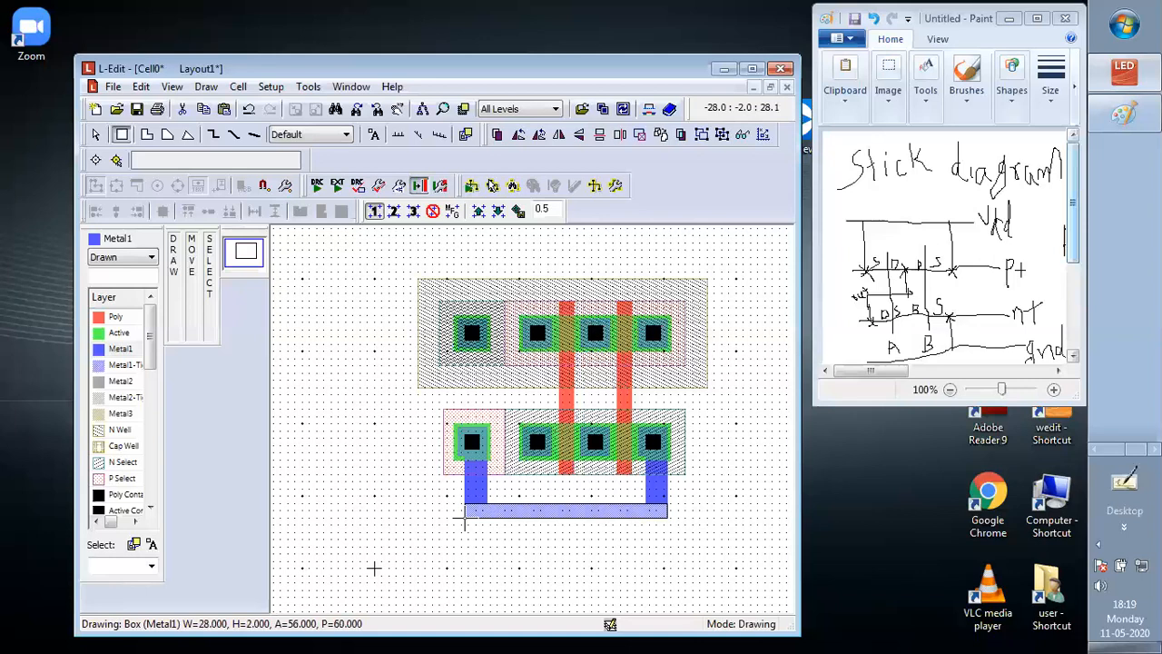
drag(465, 518, 465, 517)
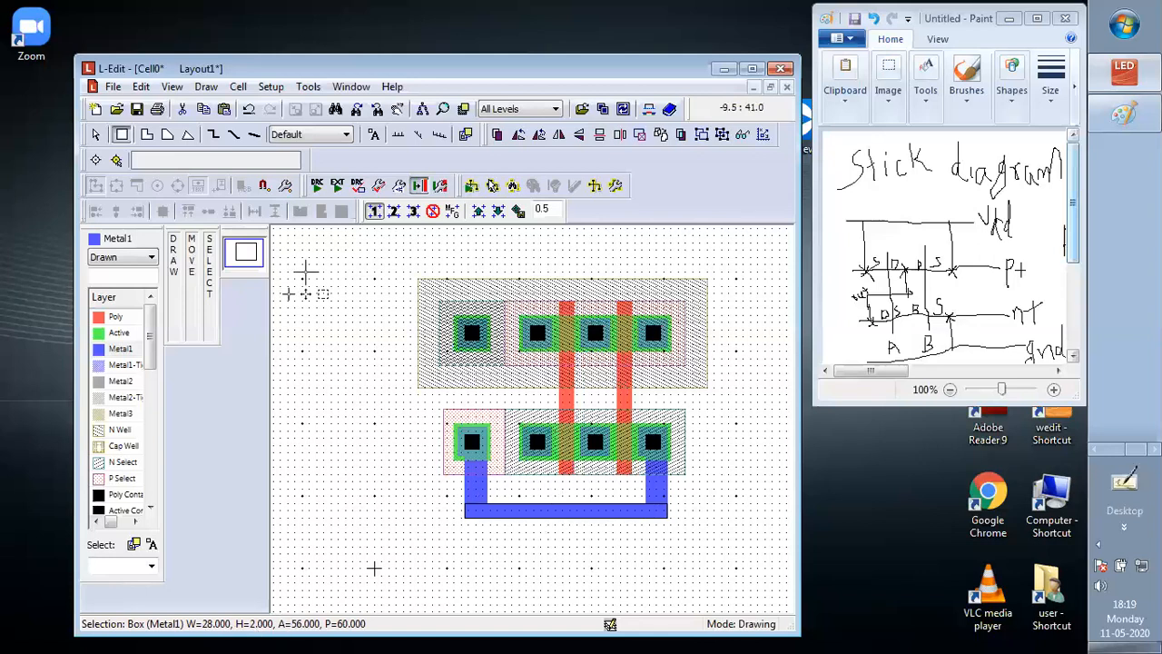
Stretch the lower edge of the ground Metal1 bar to make it 3 Lambda high
click(95, 135)
click(551, 516)
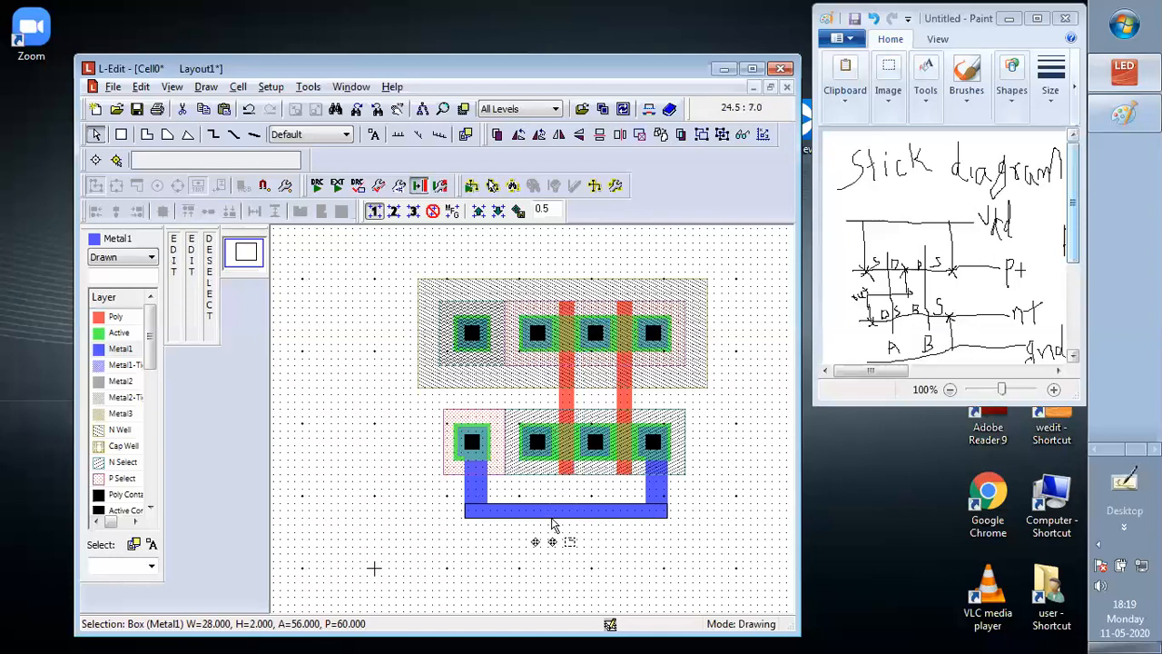
drag(551, 519, 554, 523)
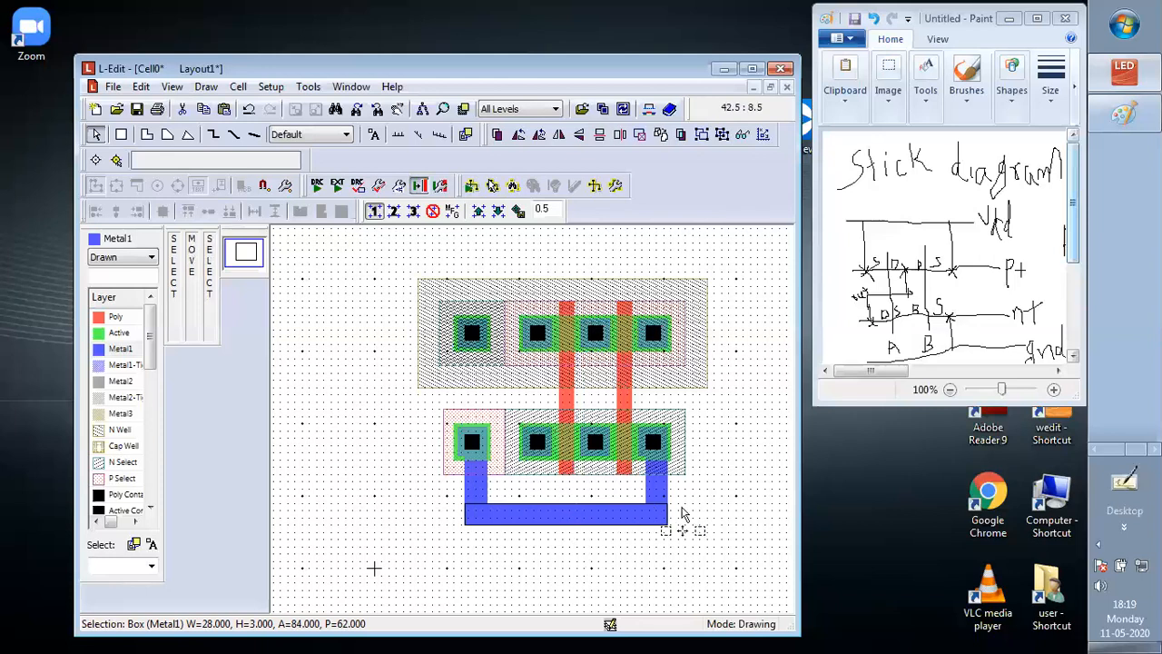
click(754, 477)
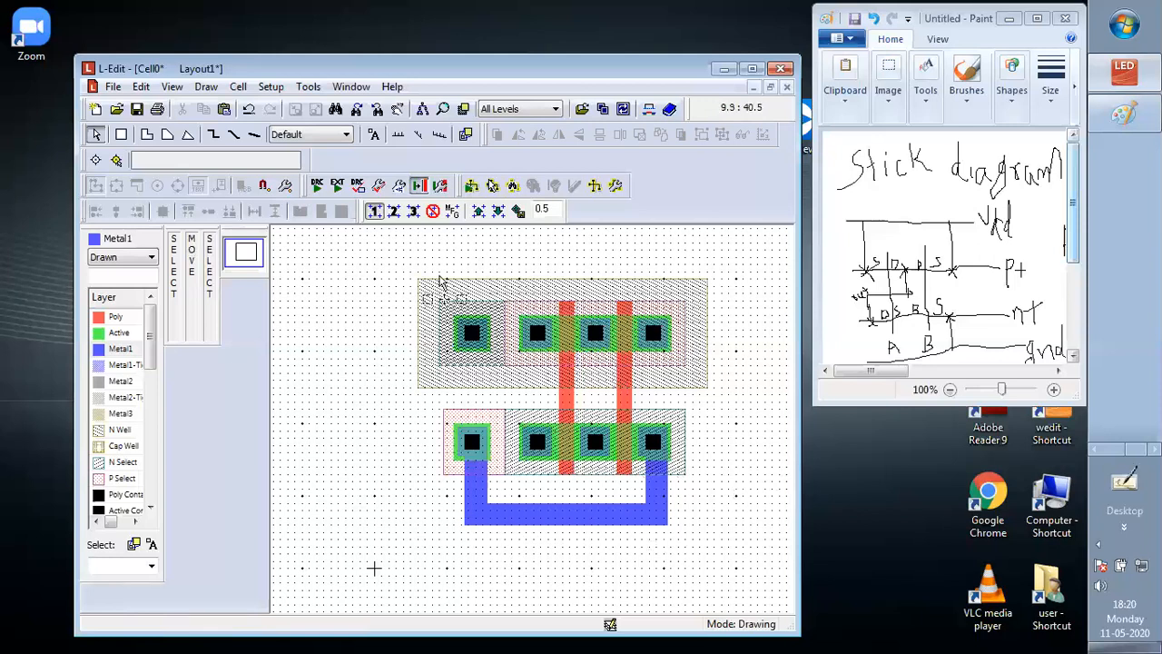
Duplicate the 28 by 3 Lambda ground bar and place the copy above the N Well as the Vdd rail
click(477, 494)
drag(489, 502, 700, 568)
click(422, 497)
click(685, 486)
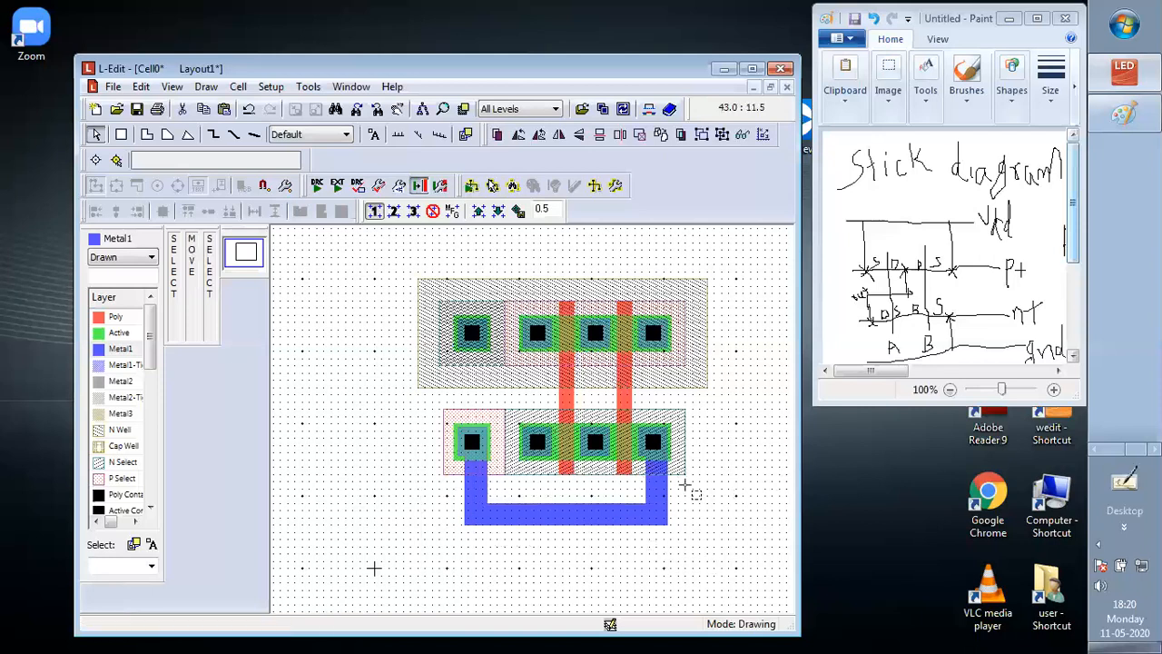
drag(699, 494, 316, 529)
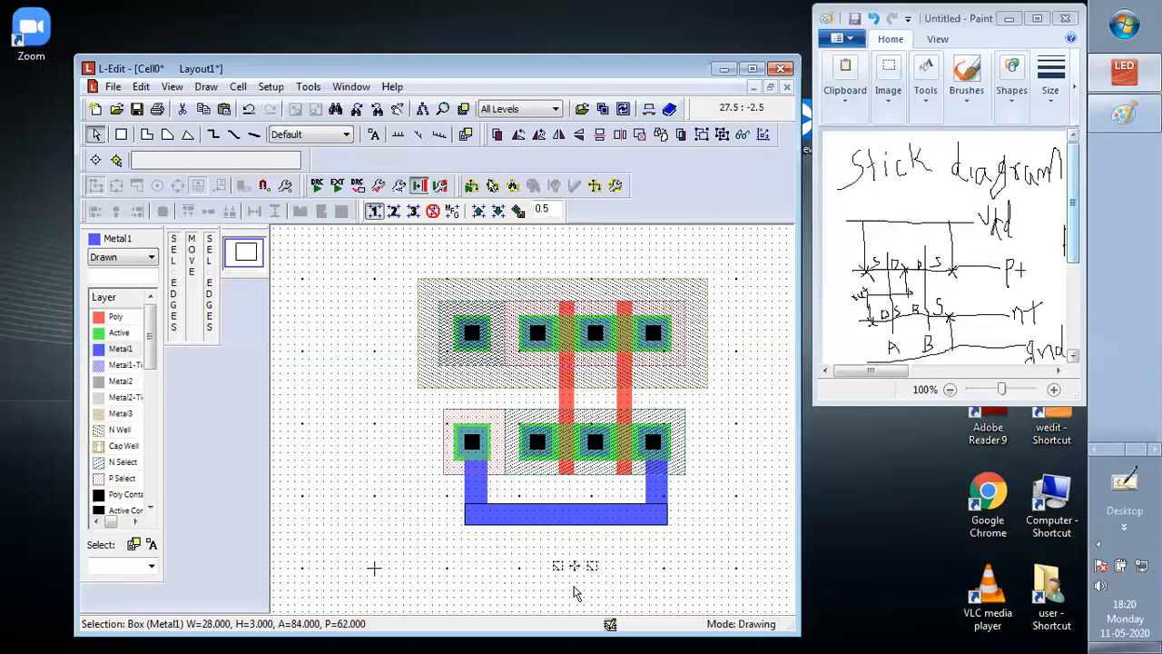
mouse_move(574, 592)
mouse_down()
mouse_move(570, 467)
mouse_move(523, 417)
mouse_move(565, 242)
mouse_up()
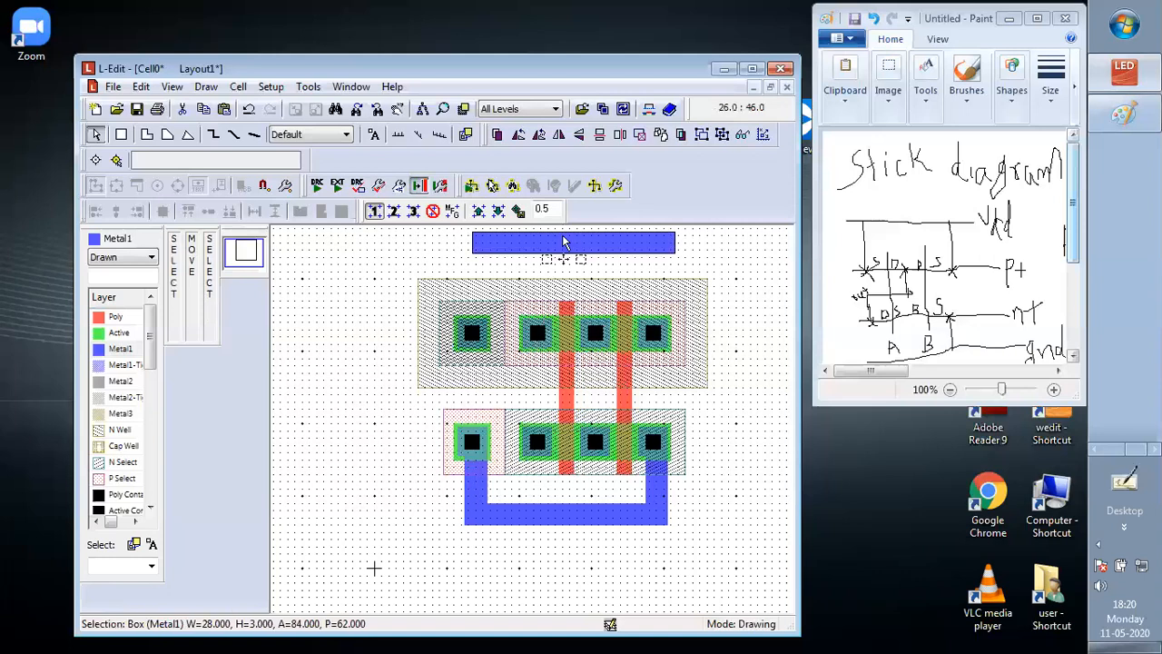
Connect the rightmost upper contact to the Vdd bar with a copied Metal1 strip stretched to 3 by 10 Lambda, and shorten the bar to 26 Lambda
click(657, 491)
key(ctrl+v)
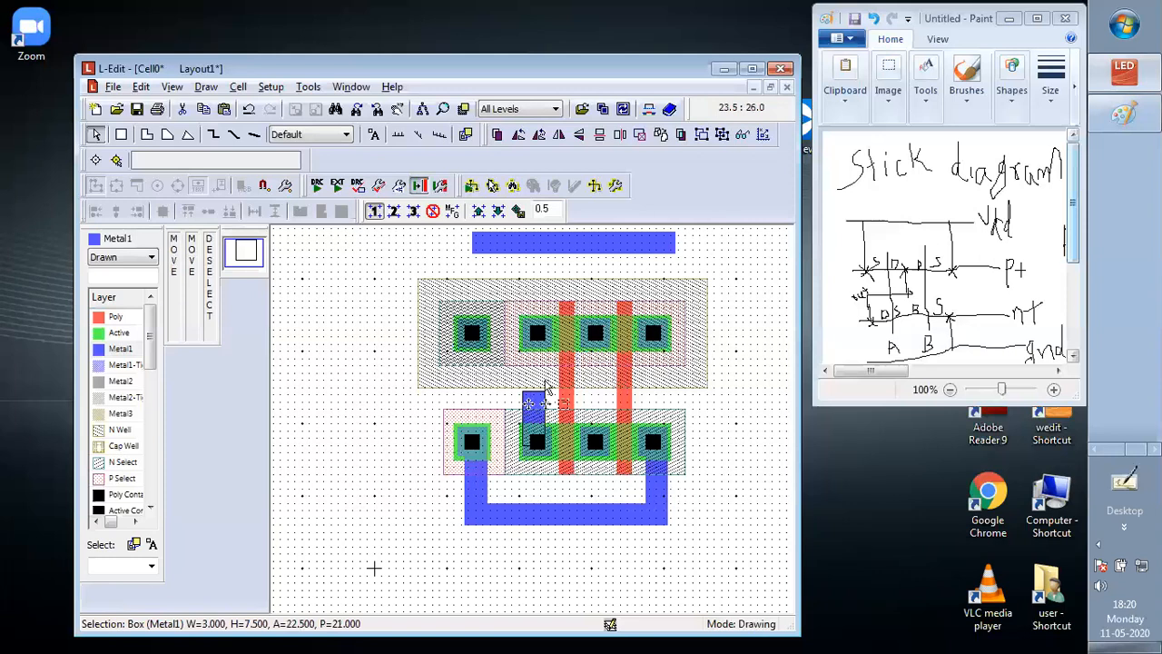
drag(535, 398, 653, 256)
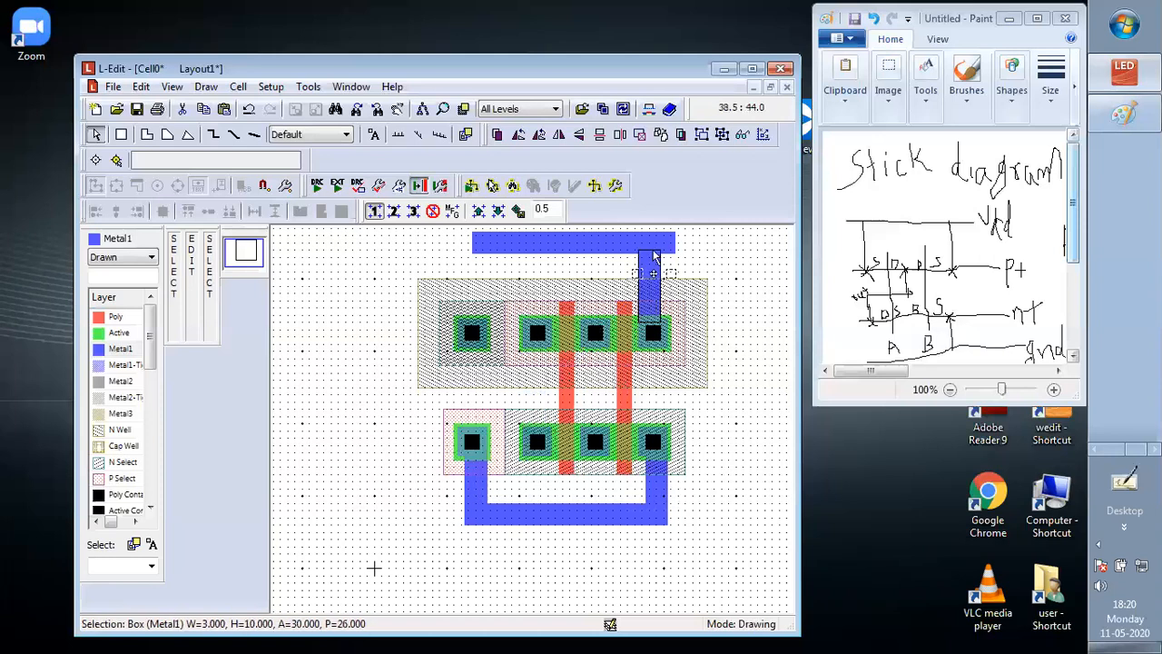
click(681, 256)
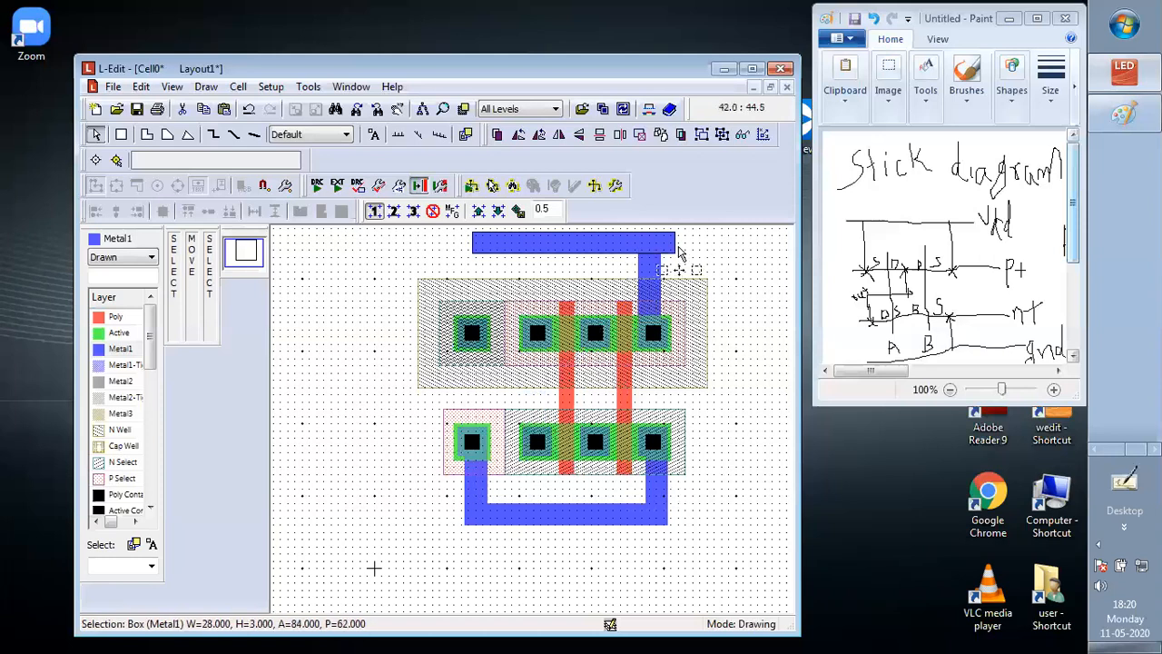
drag(679, 252, 661, 247)
Copy the 3 by 10 Lambda Metal1 strip to link the upper transistor row's leftmost contact to the Vdd bar
click(458, 287)
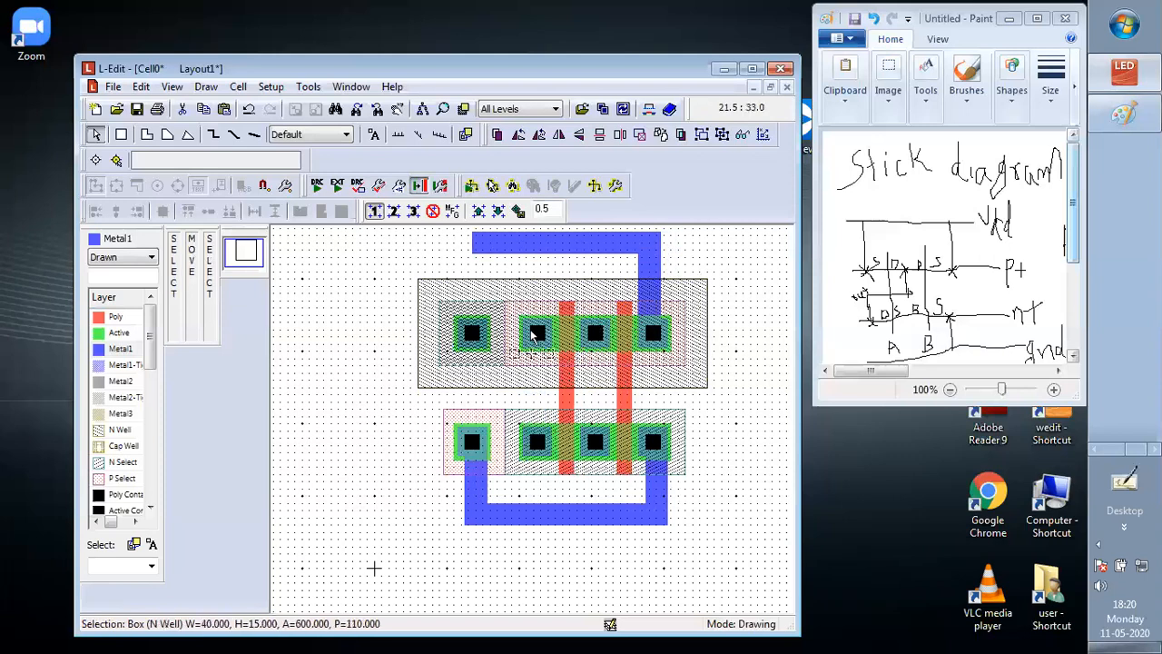
click(647, 270)
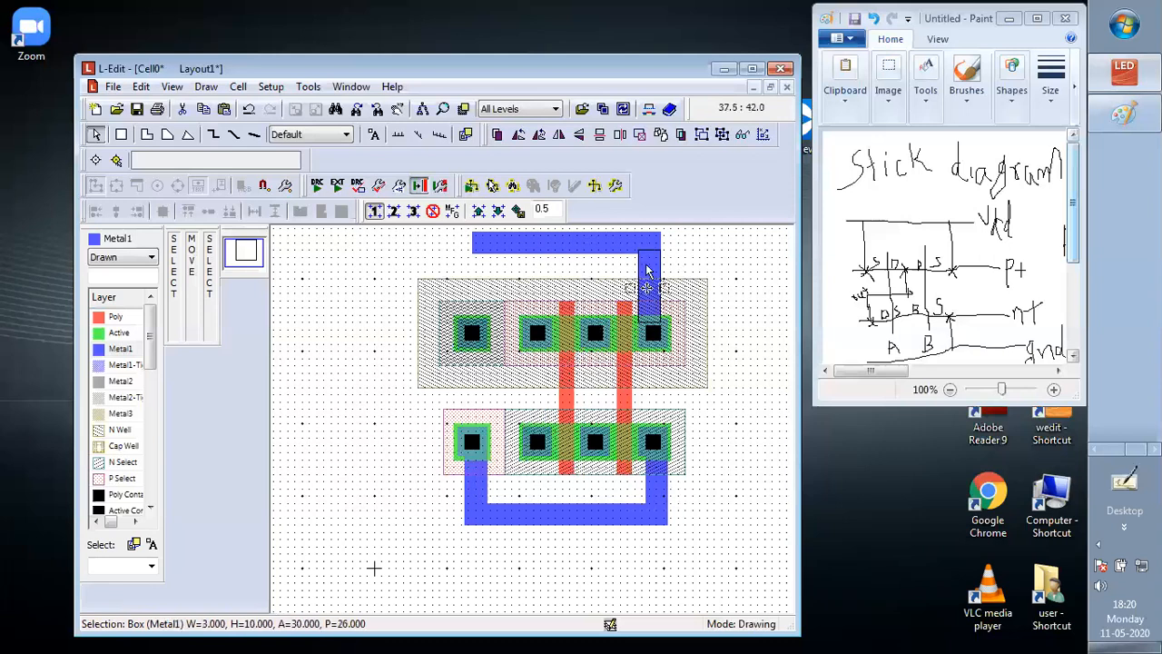
key(alt)
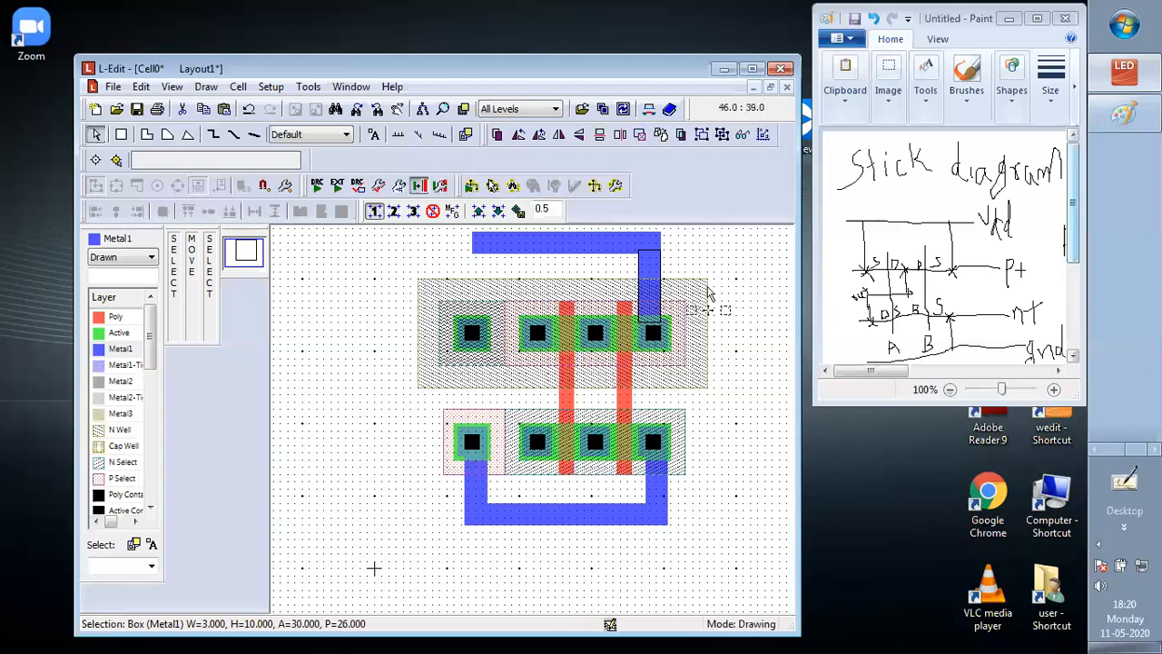
key(ctrl+v)
drag(663, 291, 539, 263)
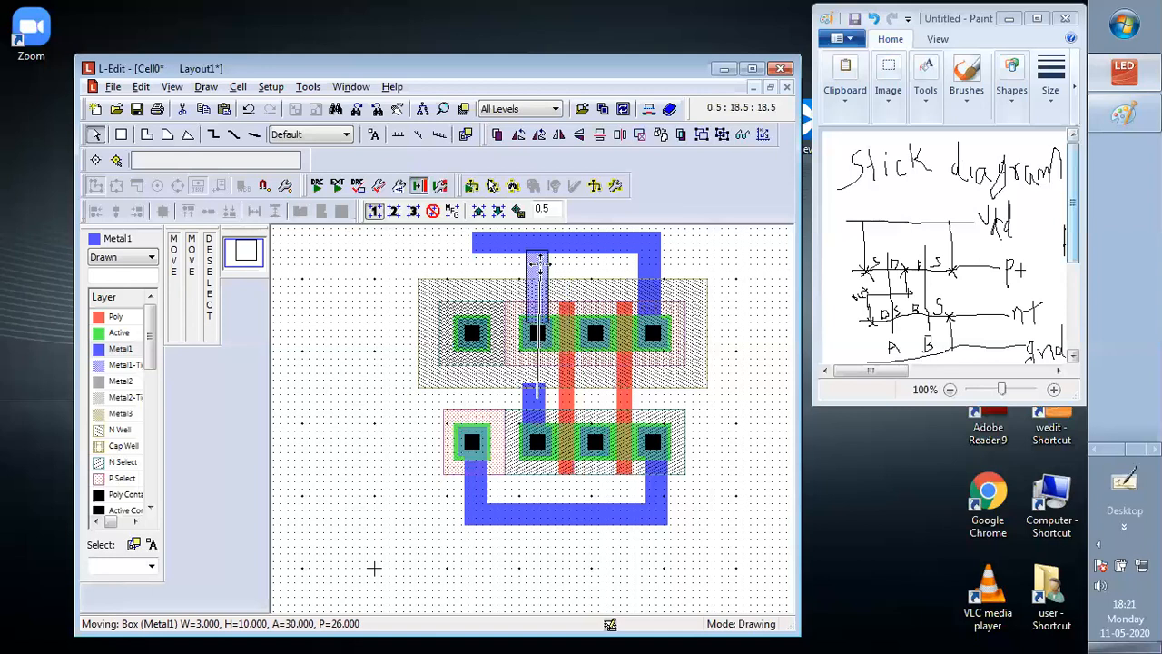
drag(540, 262, 535, 261)
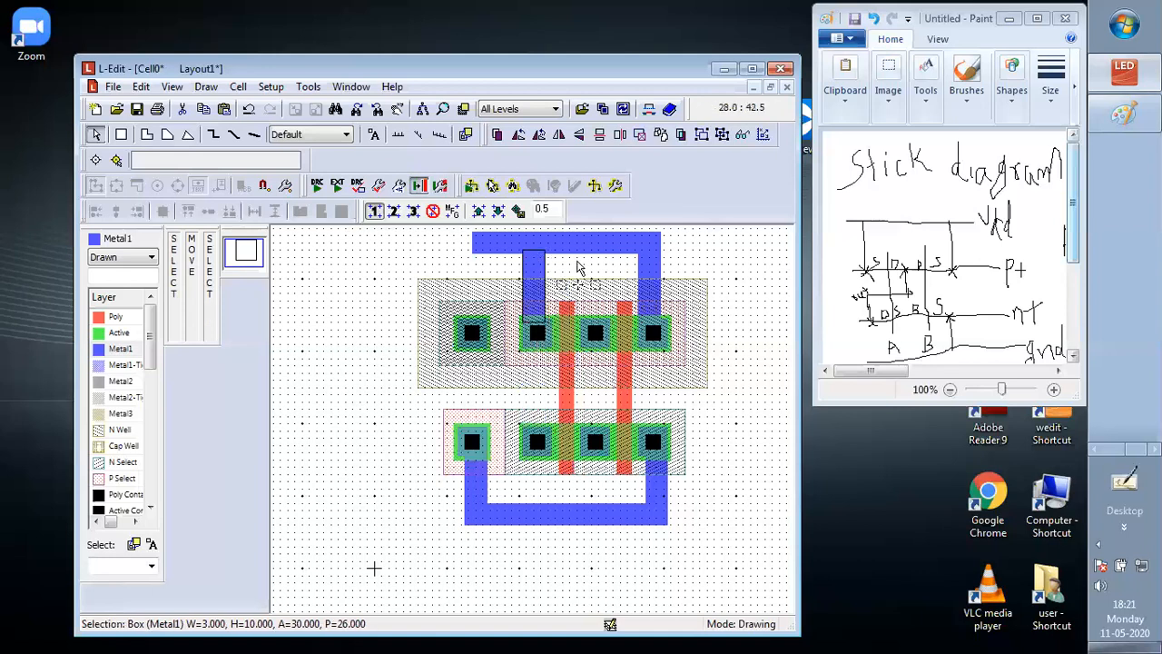
Place another 3 by 10 Lambda Metal1 strip from the N Well body contact up to the Vdd bar
click(578, 266)
key(alt)
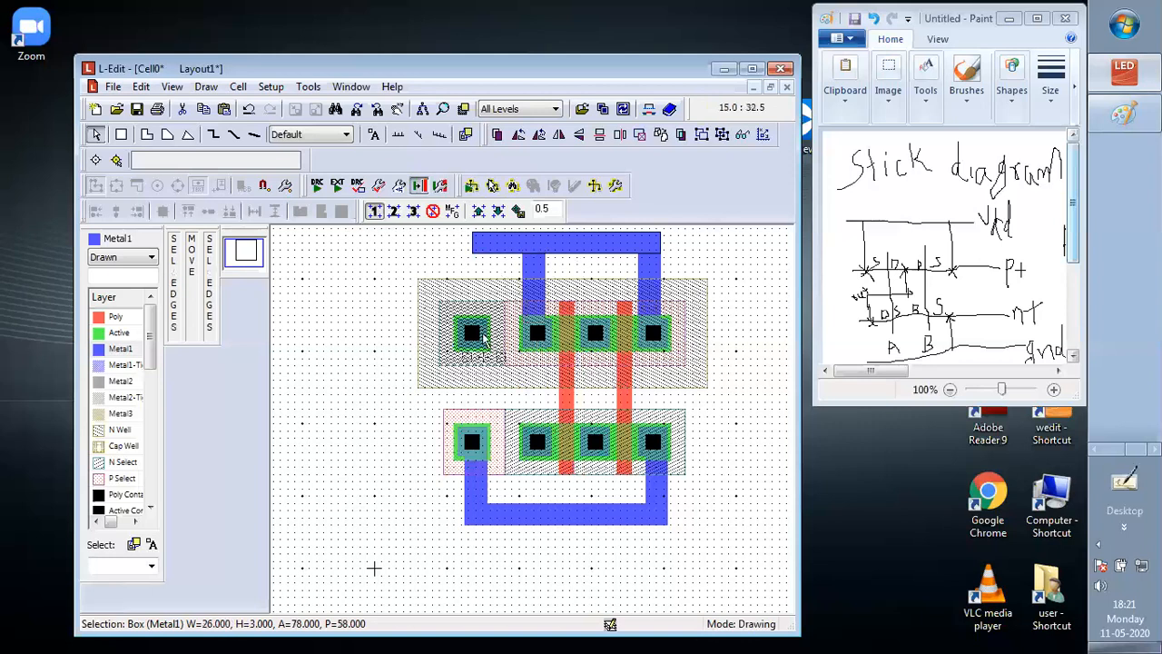
key(ctrl+v)
drag(484, 338, 483, 258)
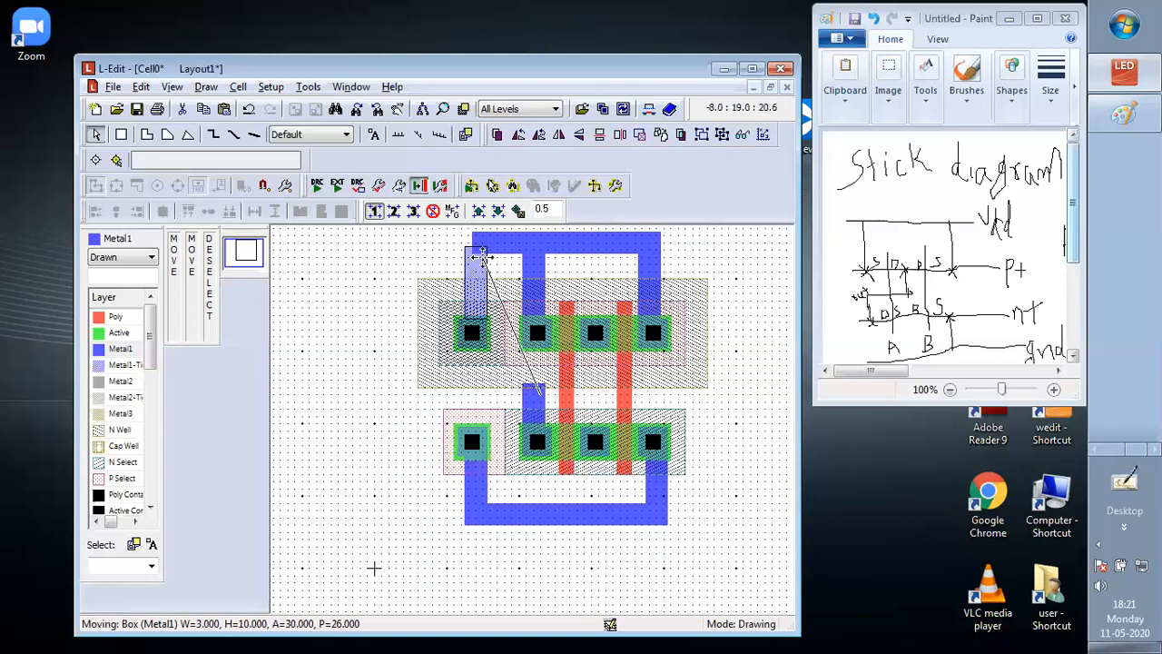
drag(479, 258, 476, 237)
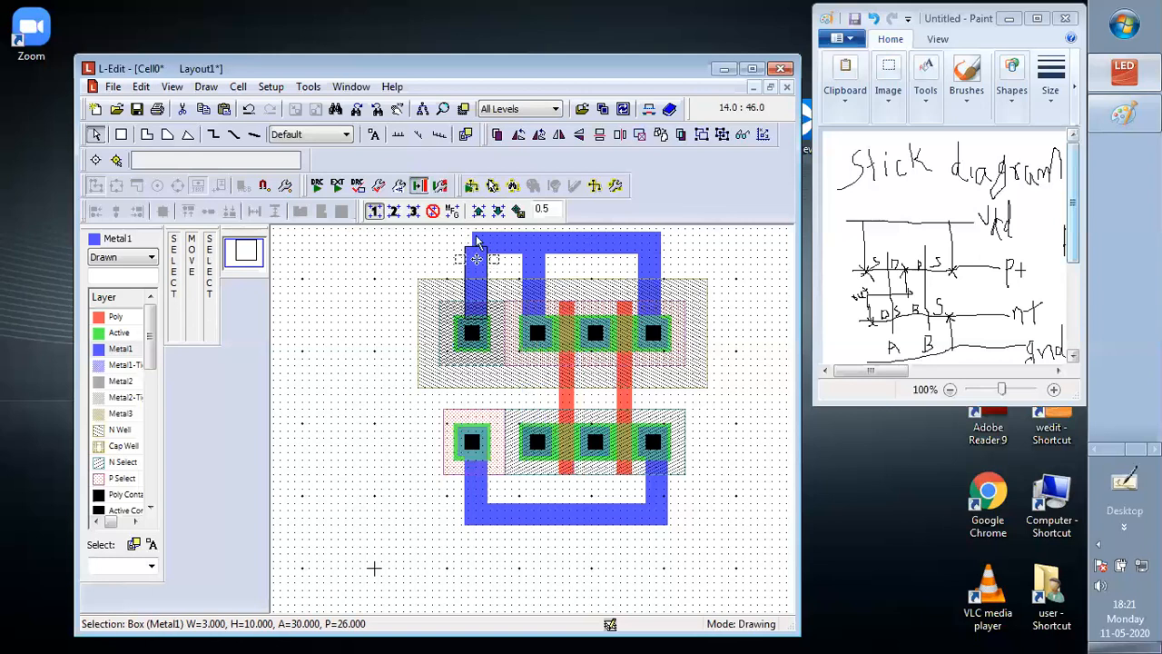
Stretch the Vdd bar's left end over the body contact strip to make the bar 27 Lambda wide
click(473, 240)
key(alt)
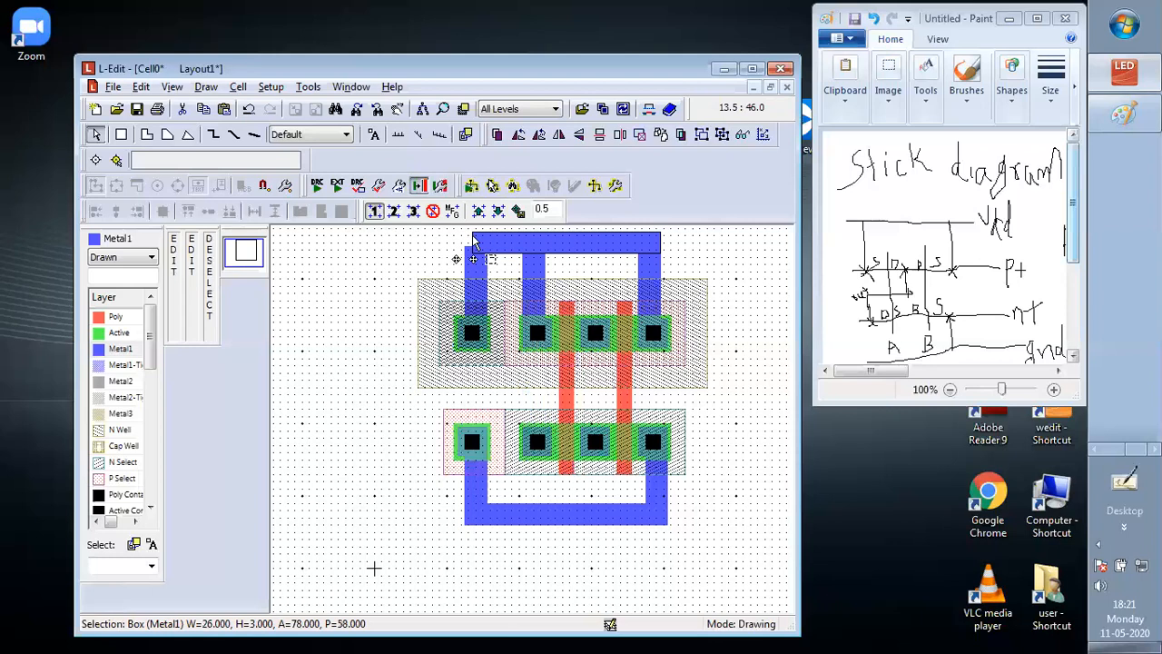
alt+drag(473, 241, 463, 236)
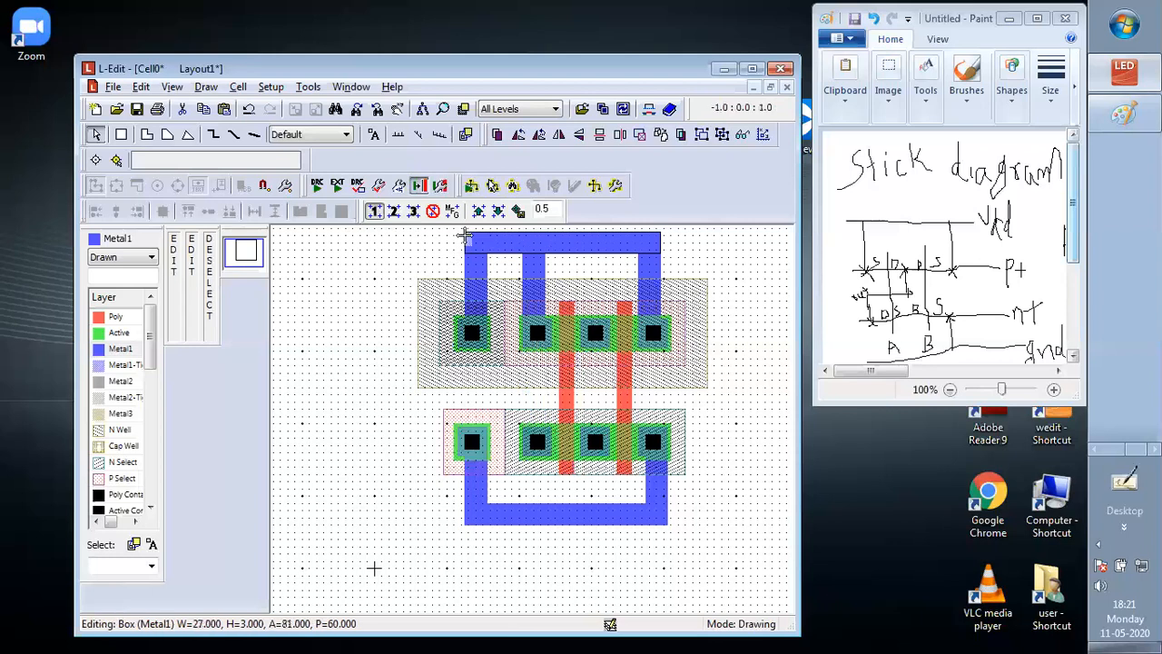
click(650, 241)
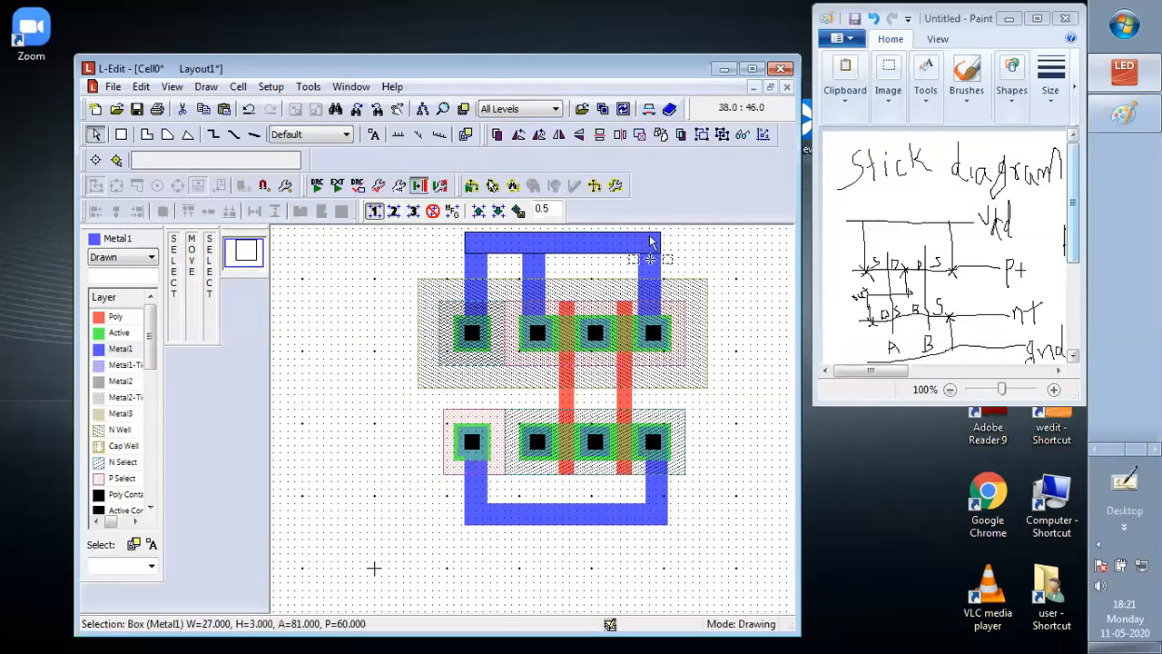
click(750, 274)
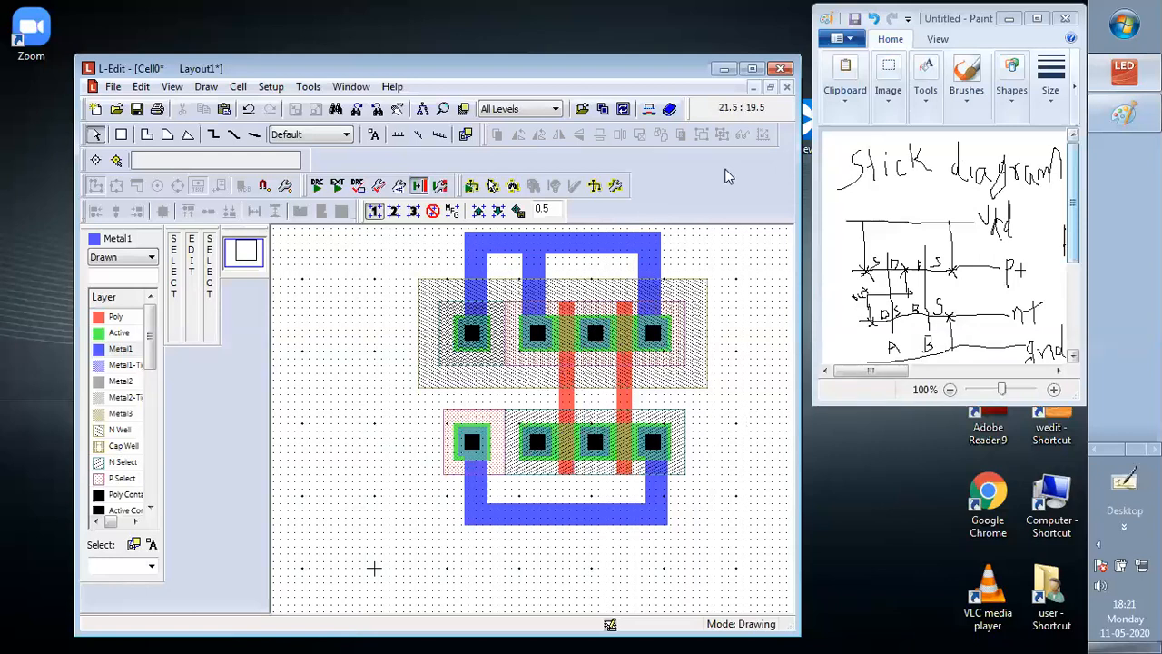
Paste a Metal1 strip at the lower transistor row's leftmost contact, extending upward, and shorten it to 3 by 5 Lambda
click(650, 281)
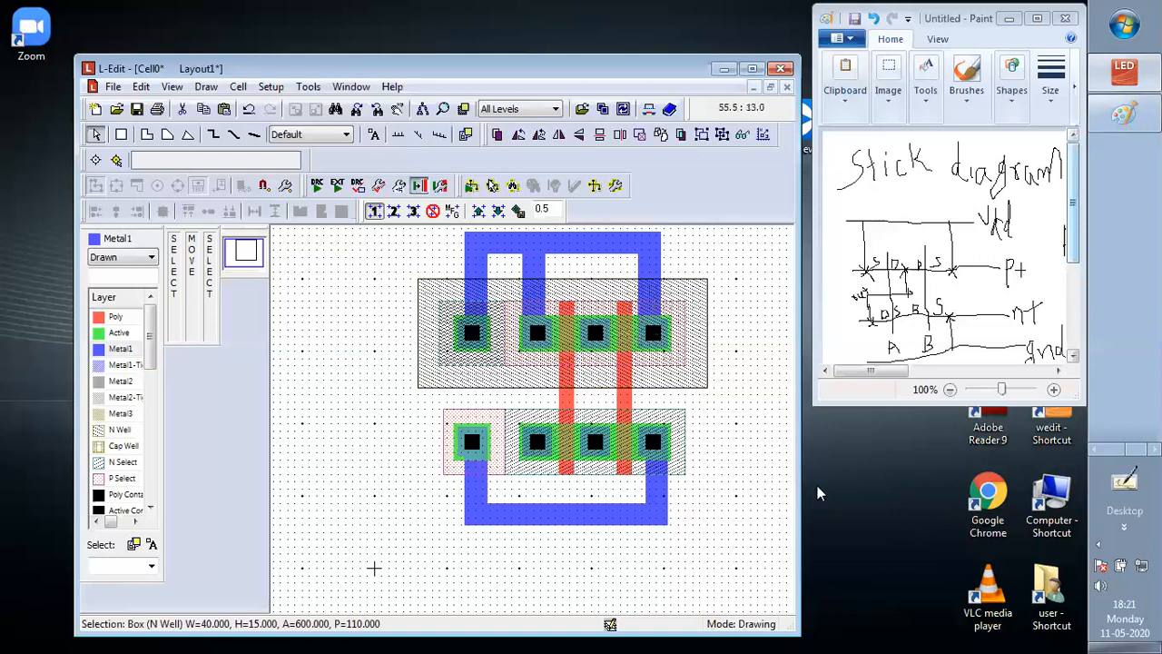
key(ctrl+v)
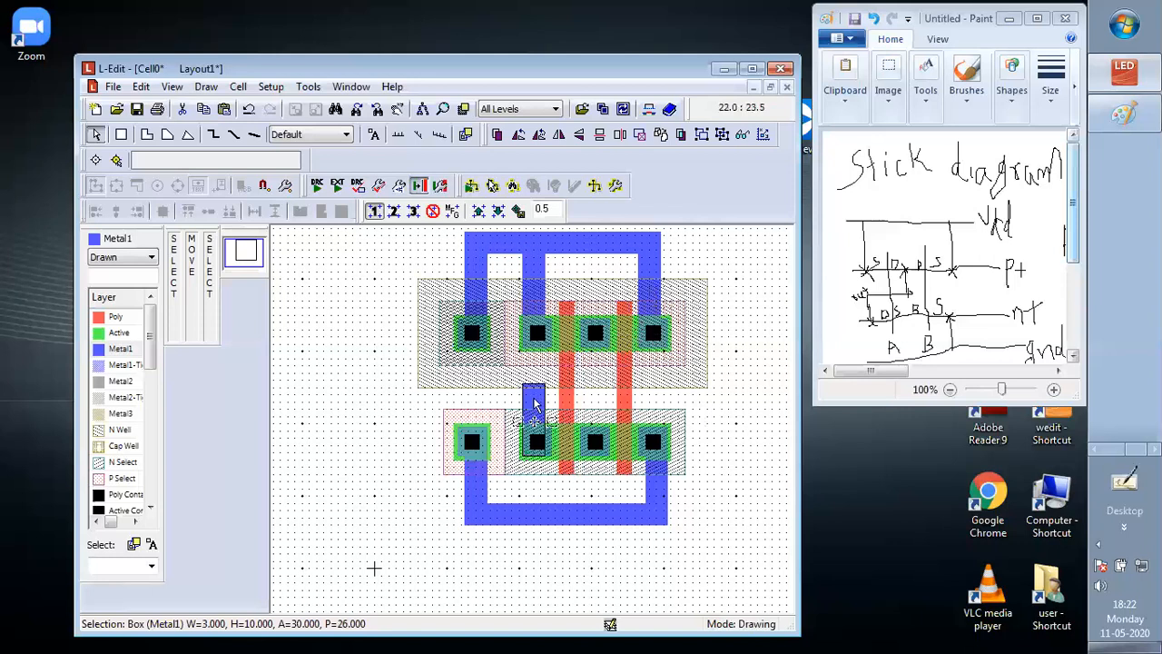
mouse_move(534, 404)
mouse_down()
mouse_move(535, 361)
mouse_move(539, 396)
mouse_up()
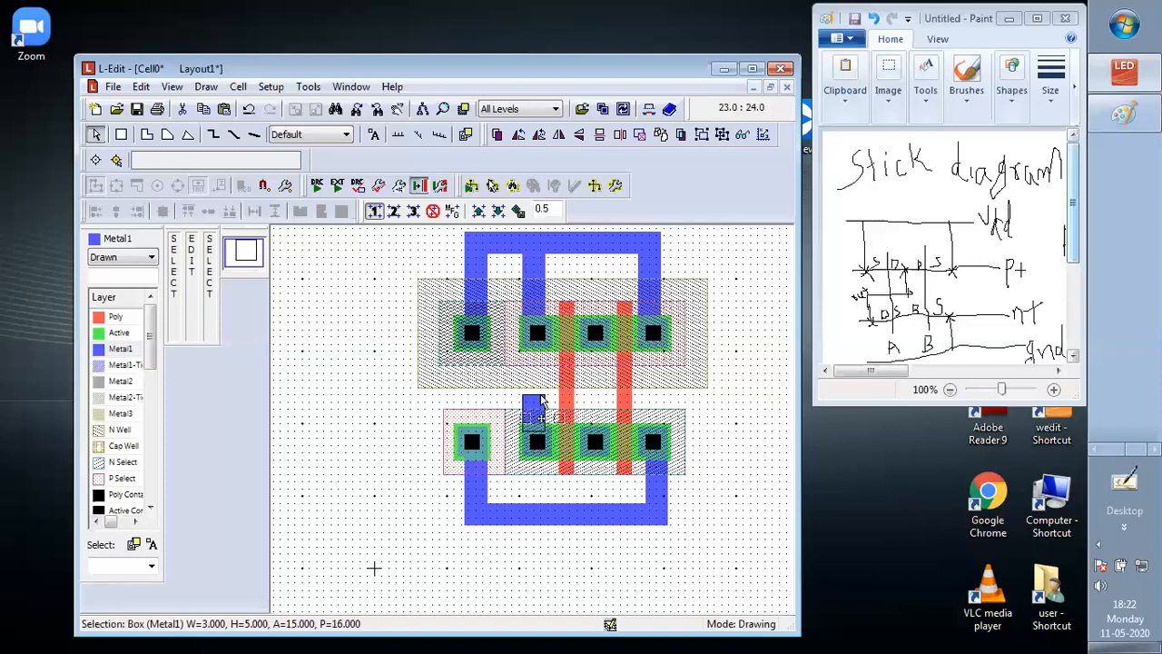
Paste another Metal1 strip extending downward from the upper row's middle contact and shorten it to end level with the lower contact's strip
key(ctrl+z)
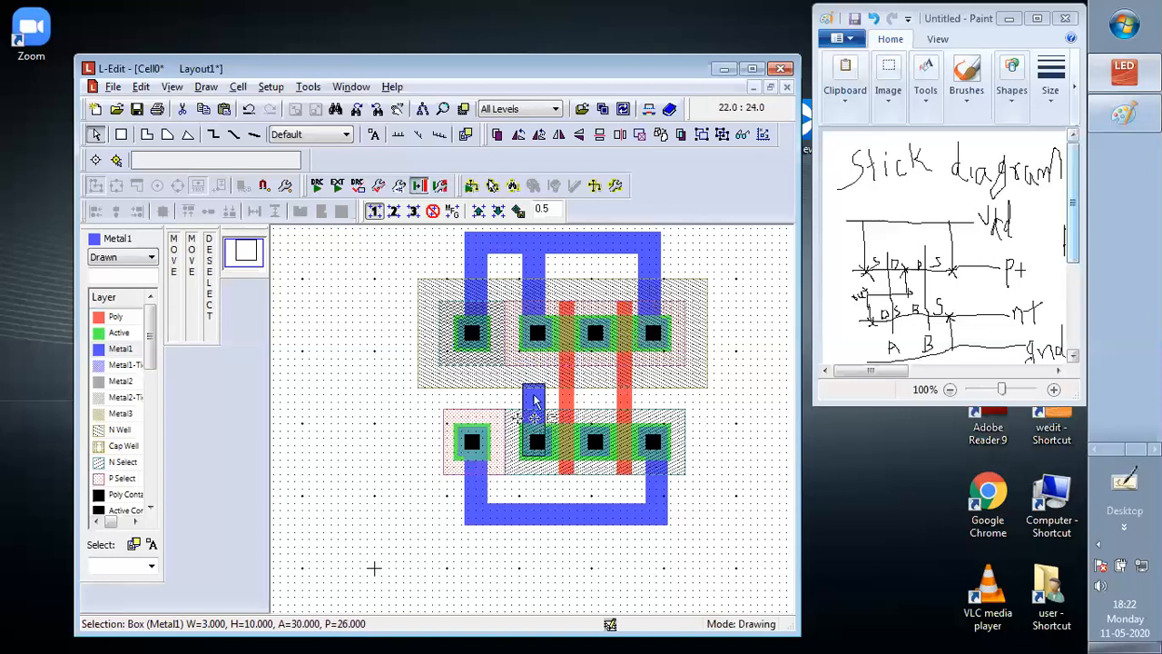
drag(535, 400, 590, 348)
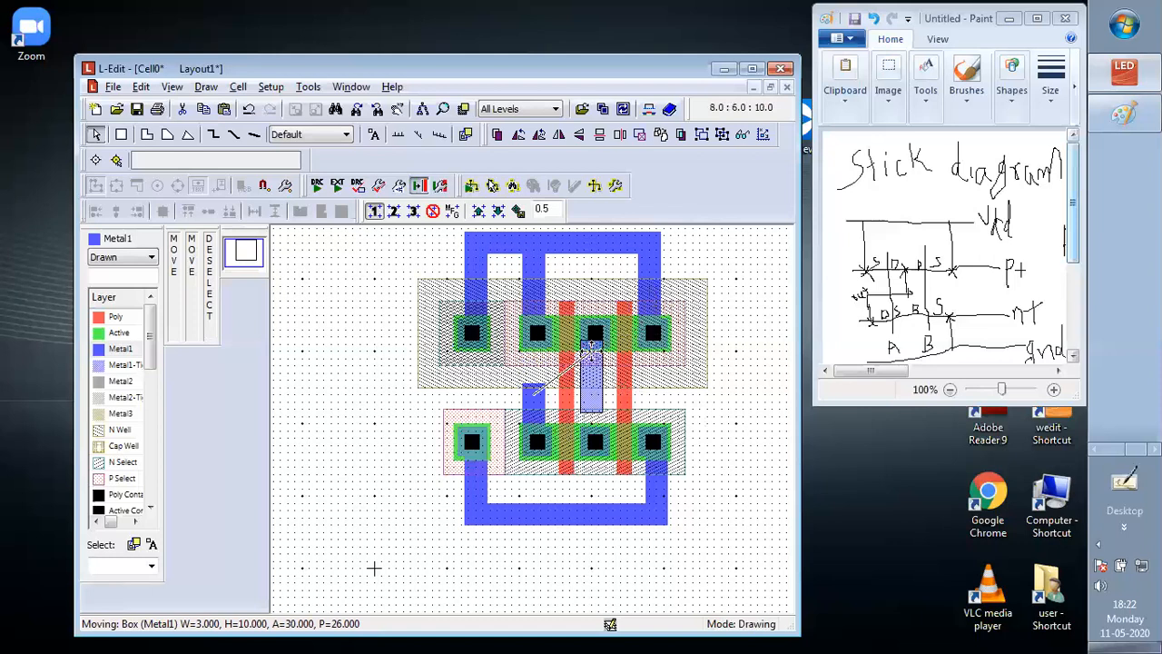
drag(591, 346, 591, 347)
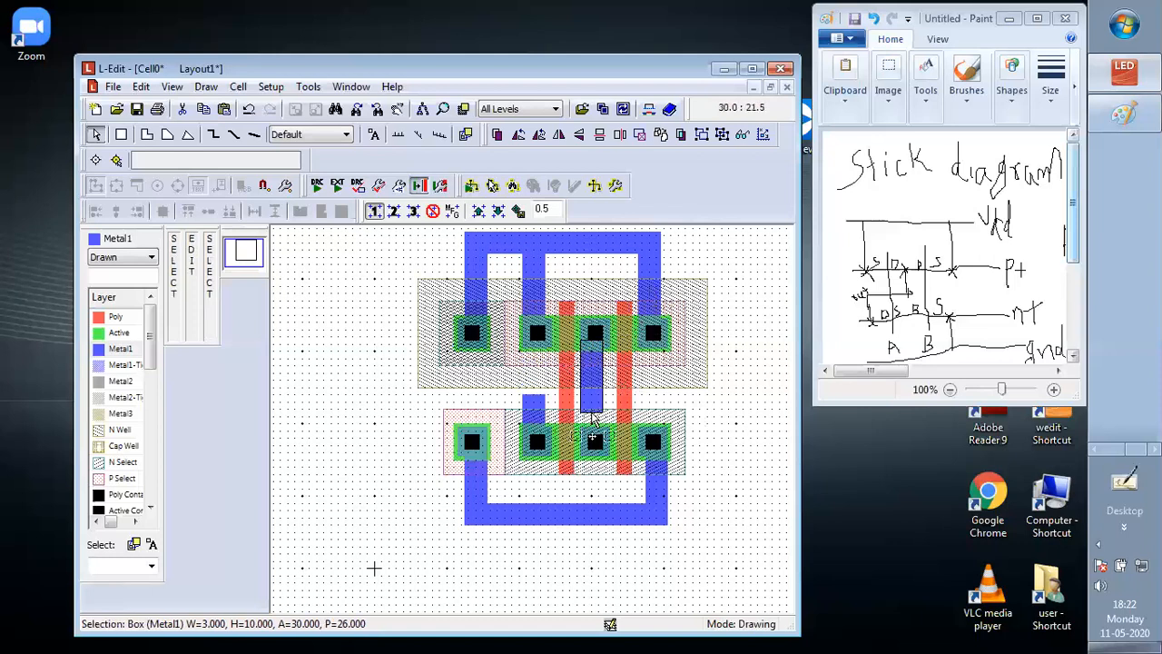
drag(592, 418, 591, 393)
click(591, 405)
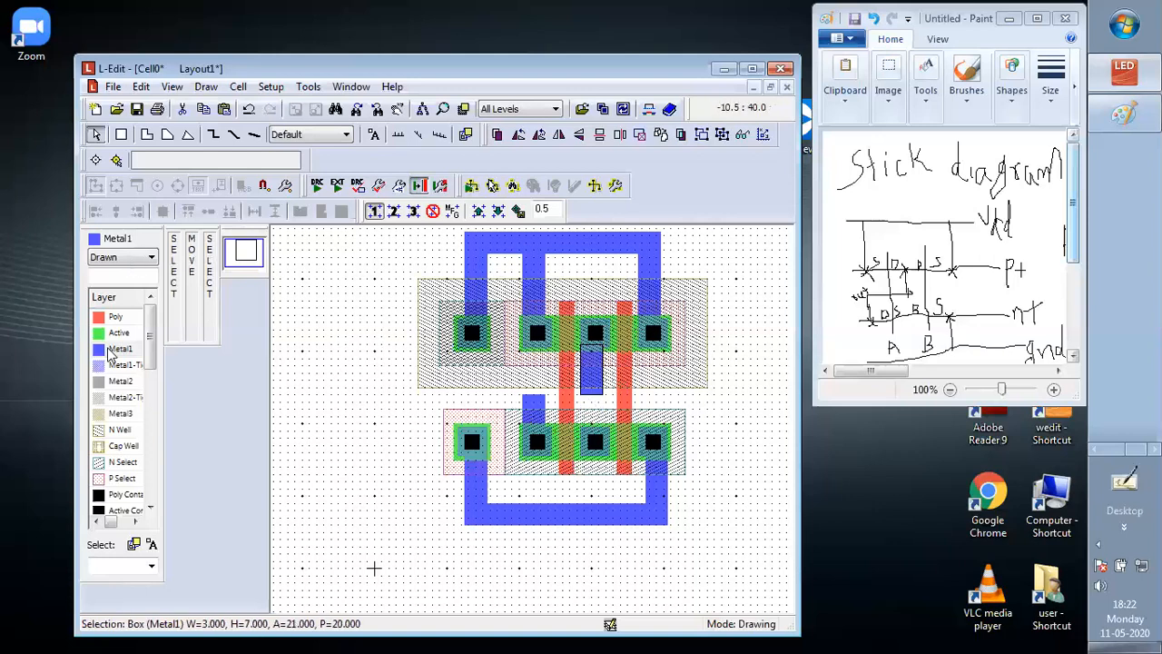
Draw an 11 by 3 Lambda horizontal Metal1 box between the upper middle contact's strip and the lower row's drain contact strip
click(121, 134)
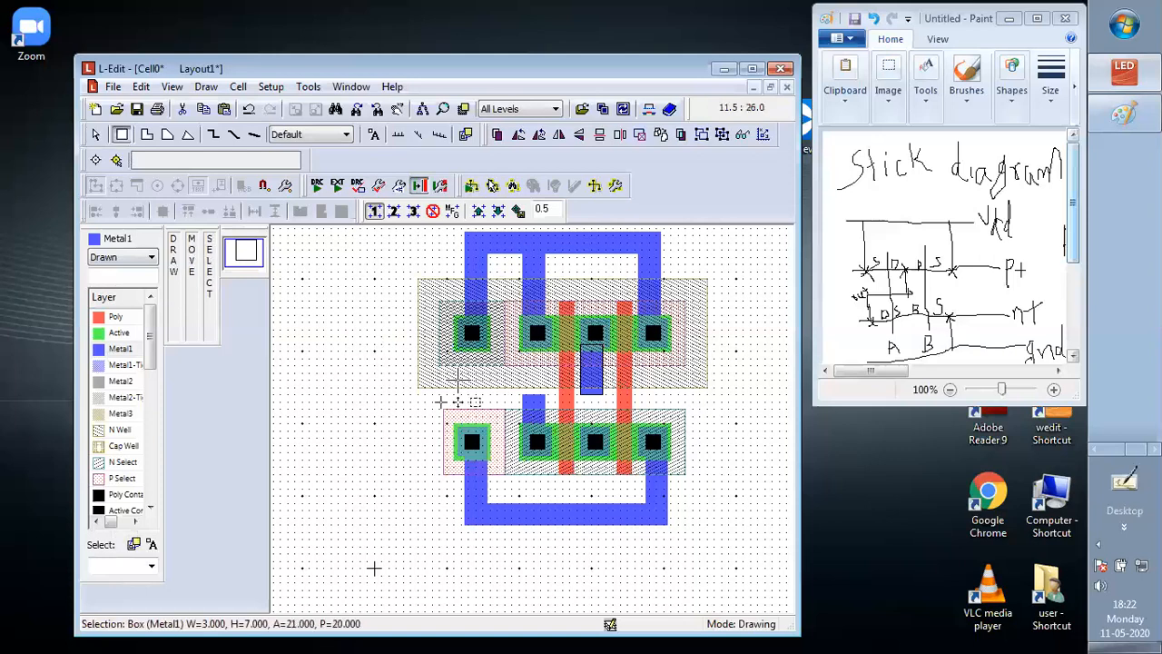
click(605, 400)
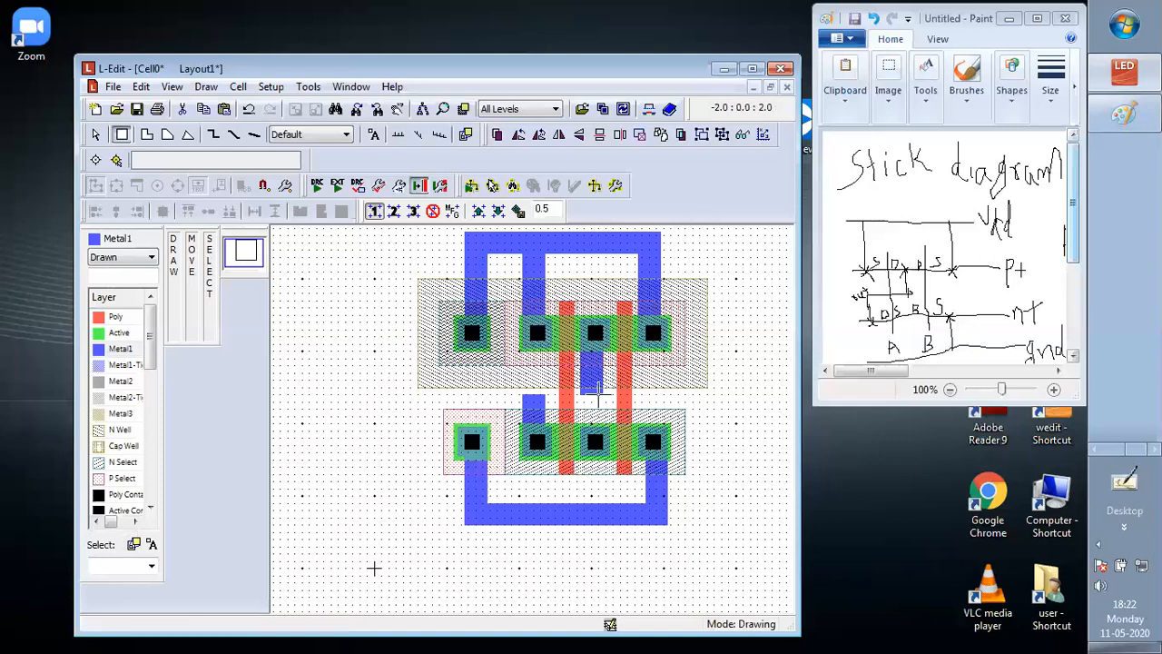
drag(599, 395, 523, 406)
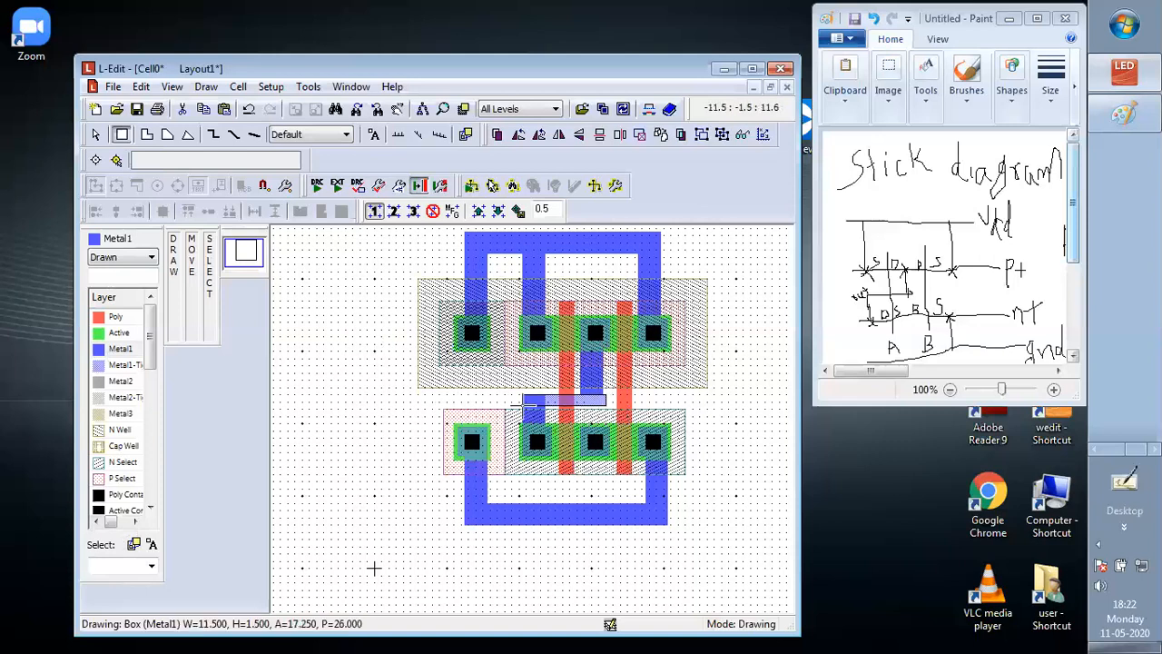
drag(523, 406, 529, 416)
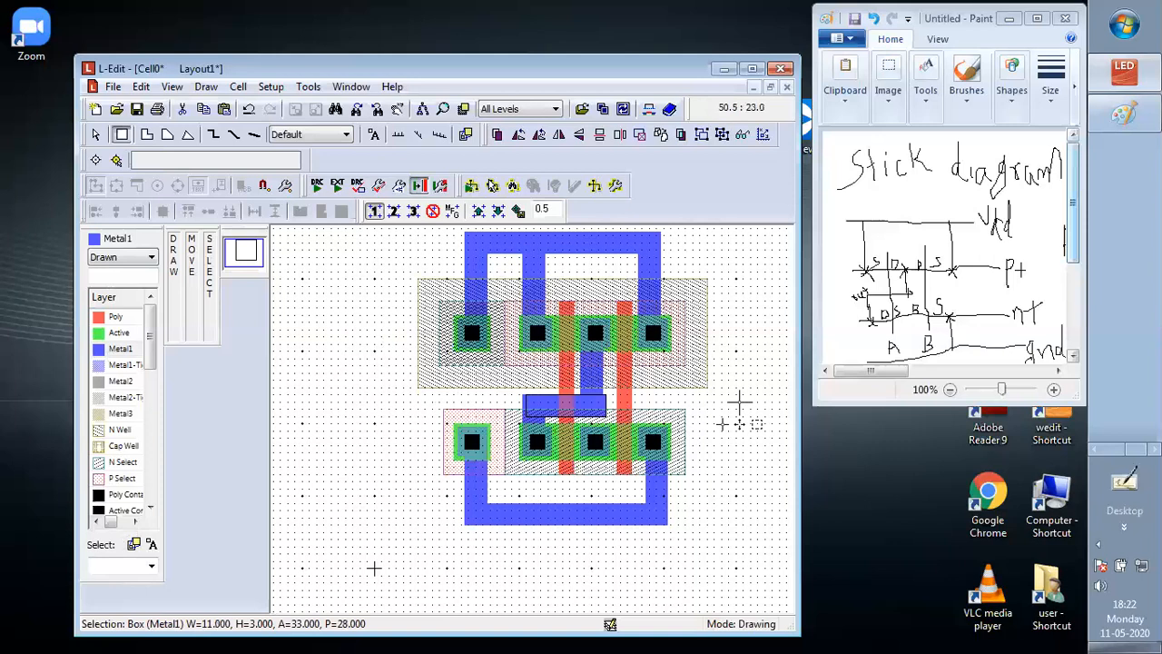
Move the horizontal Metal1 output box up about 1 Lambda and slightly left to align it with the two vertical strips
click(96, 135)
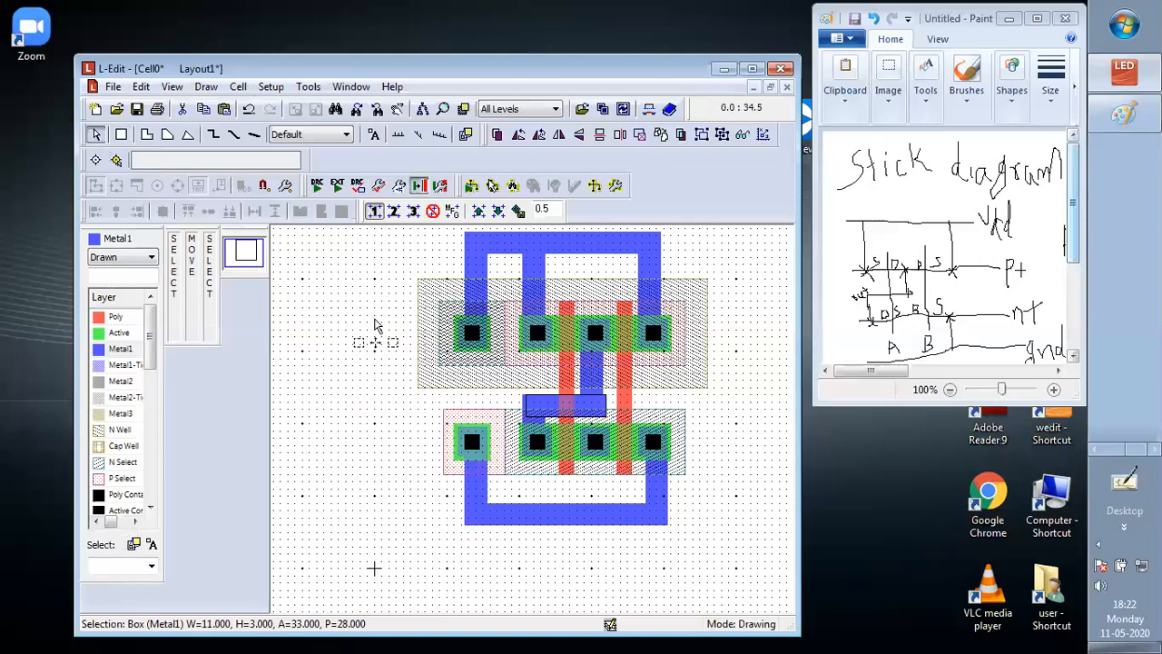
click(547, 404)
click(551, 401)
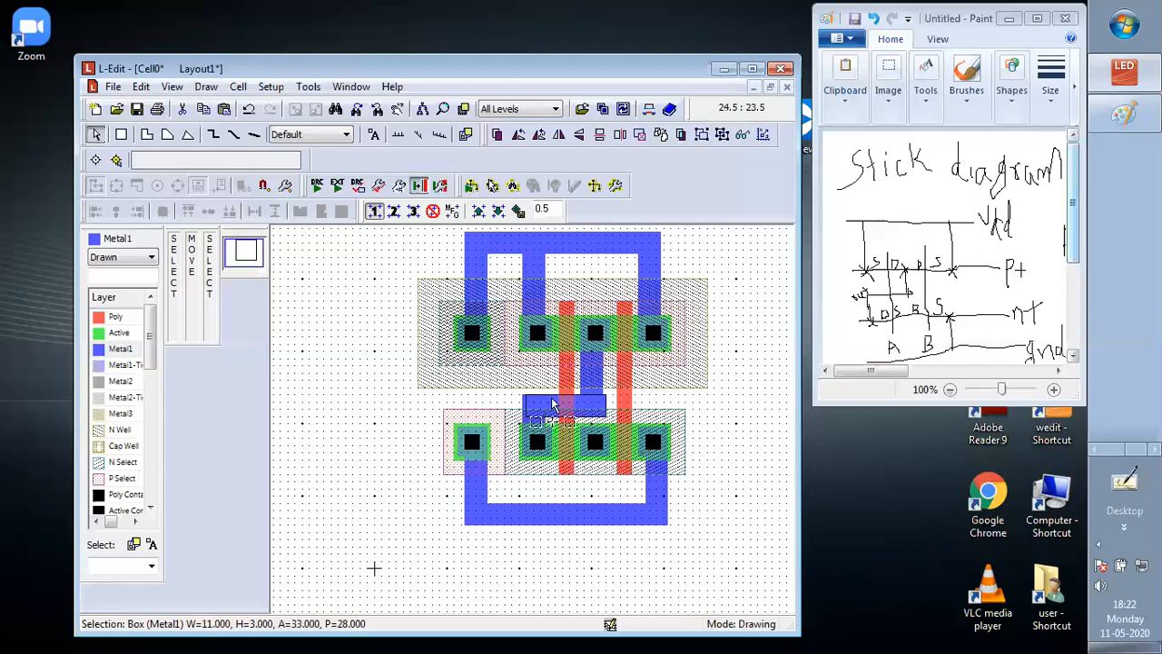
drag(552, 404, 549, 392)
click(737, 410)
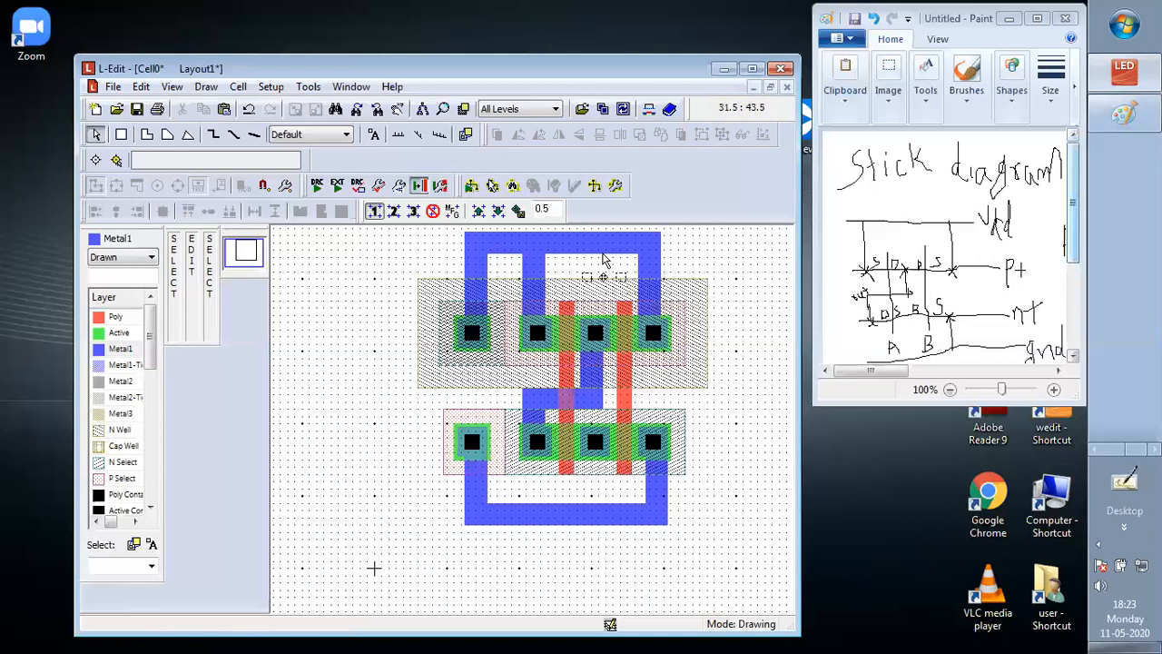
Place a Metal1 port named VDD on the upper supply bar with a text size of 2.500 Lambda
click(374, 136)
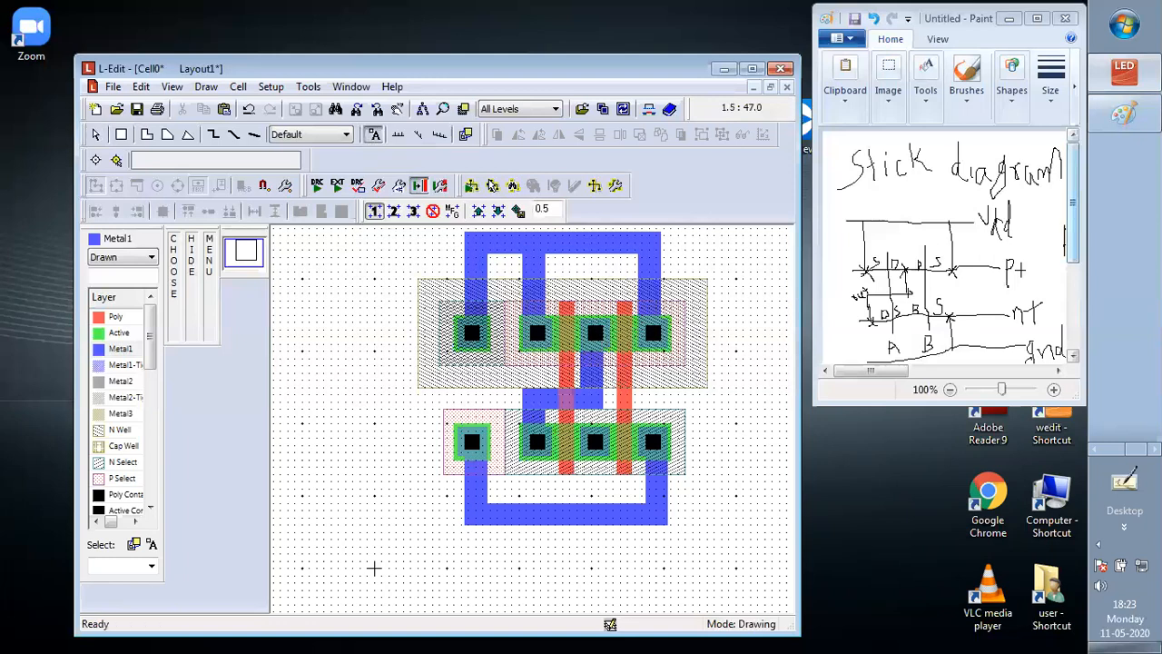
click(531, 243)
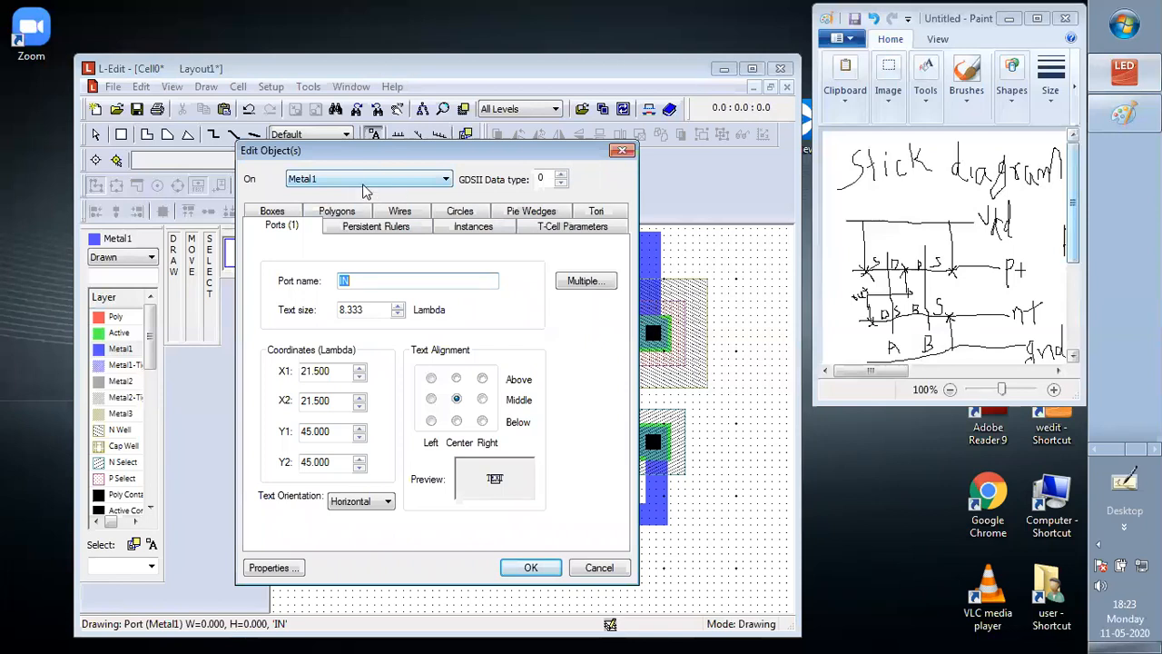
click(363, 282)
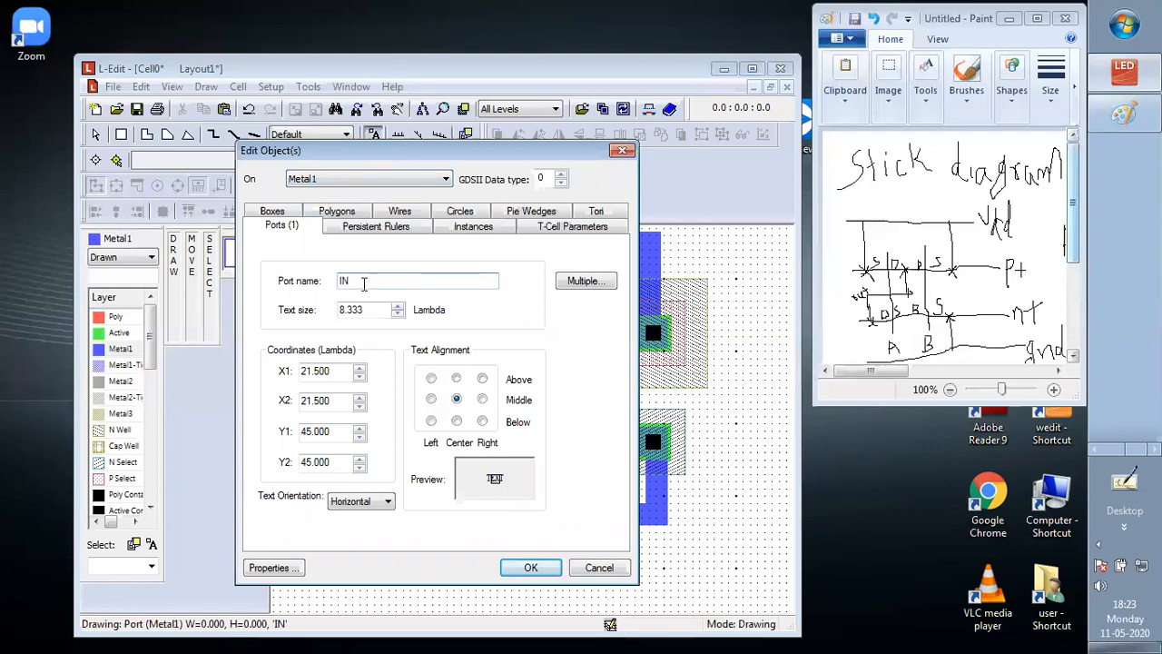
key(BackSpace)
text(VDD)
click(369, 310)
key(BackSpace)
key(BackSpace)
key(BackSpace)
key(BackSpace)
key(BackSpace)
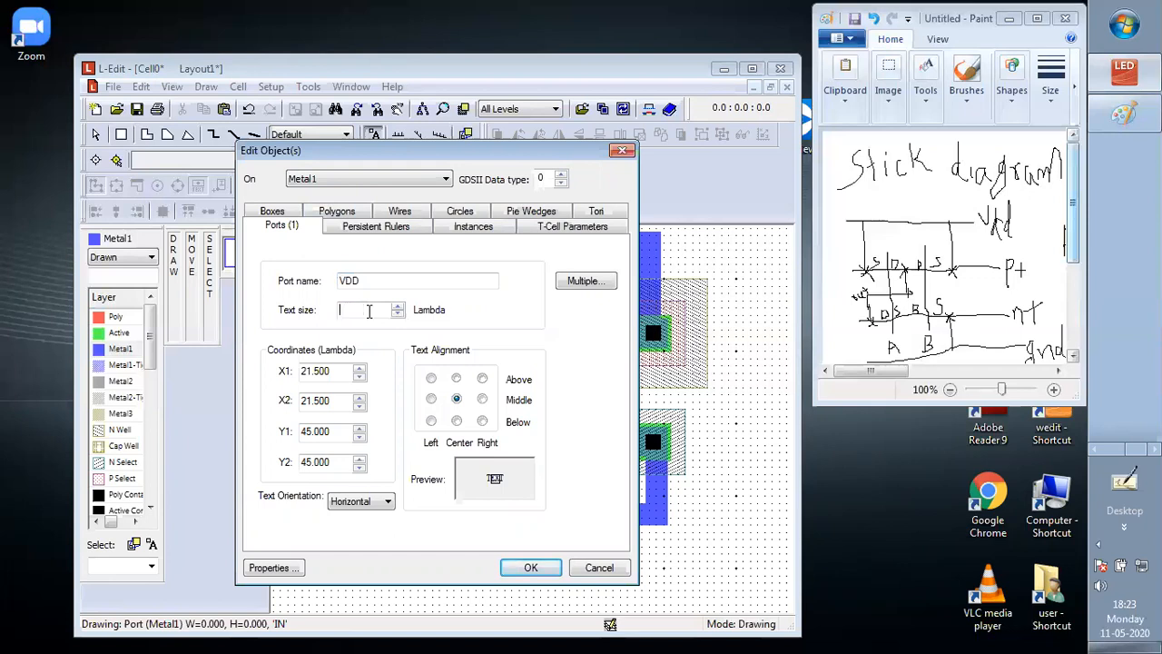
text(2.500)
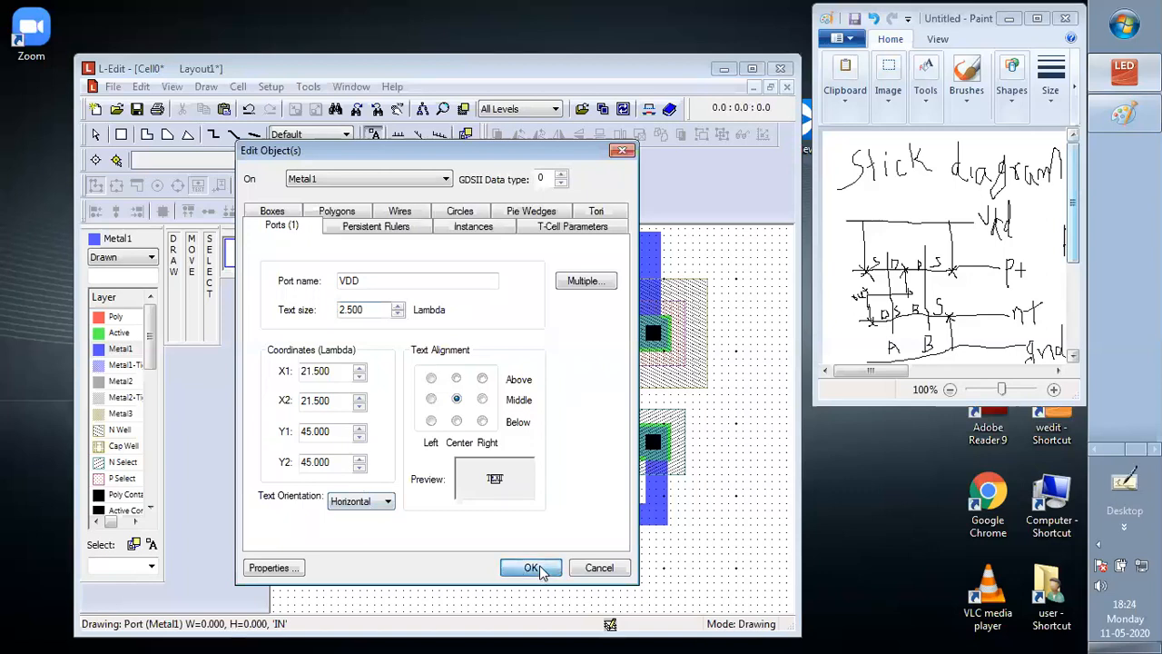
key(Return)
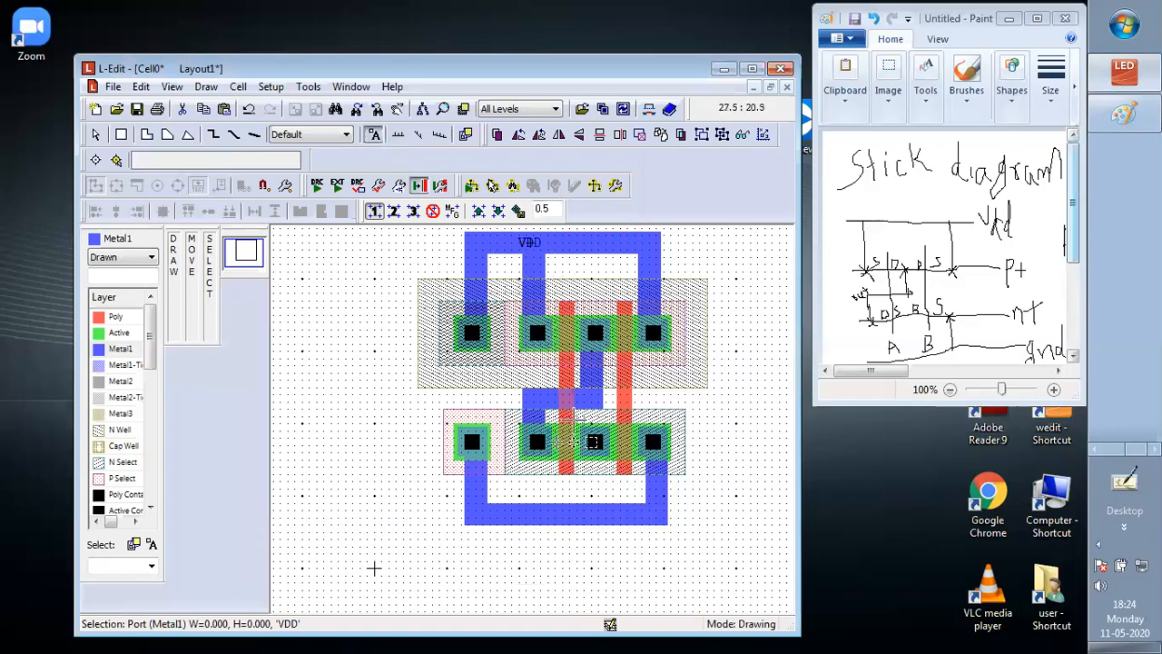
Place a Metal1 port named GND on the lower ground bar with a text size of 2.500 Lambda
click(551, 513)
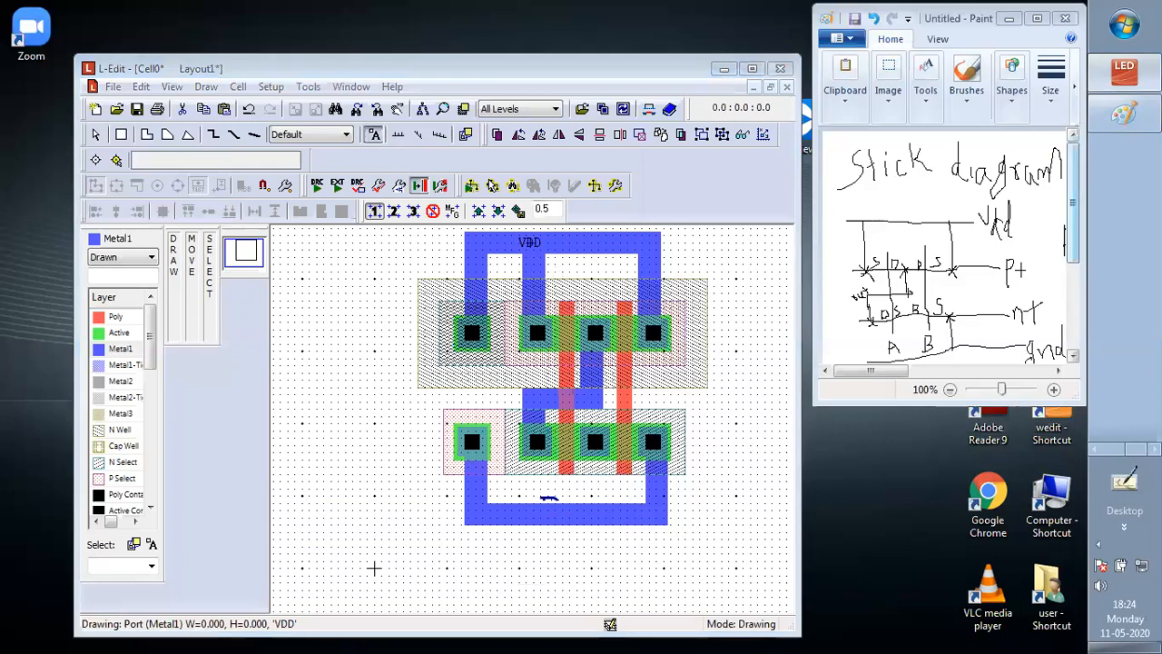
text(G)
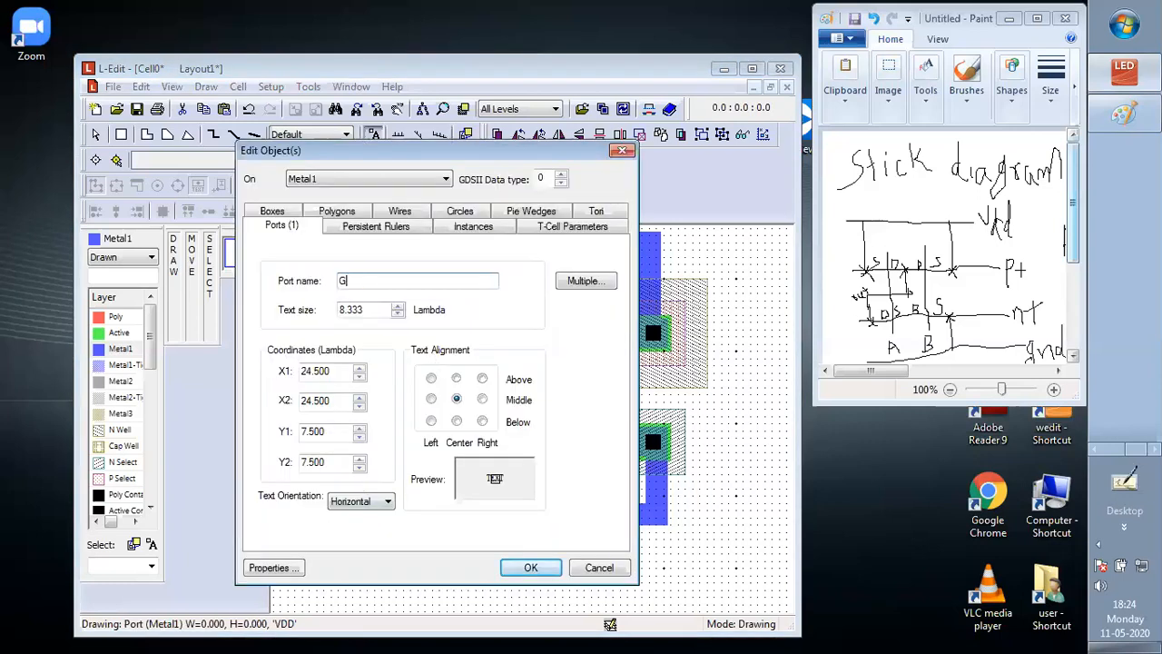
text(ND)
click(375, 309)
key(BackSpace)
key(BackSpace)
key(BackSpace)
key(BackSpace)
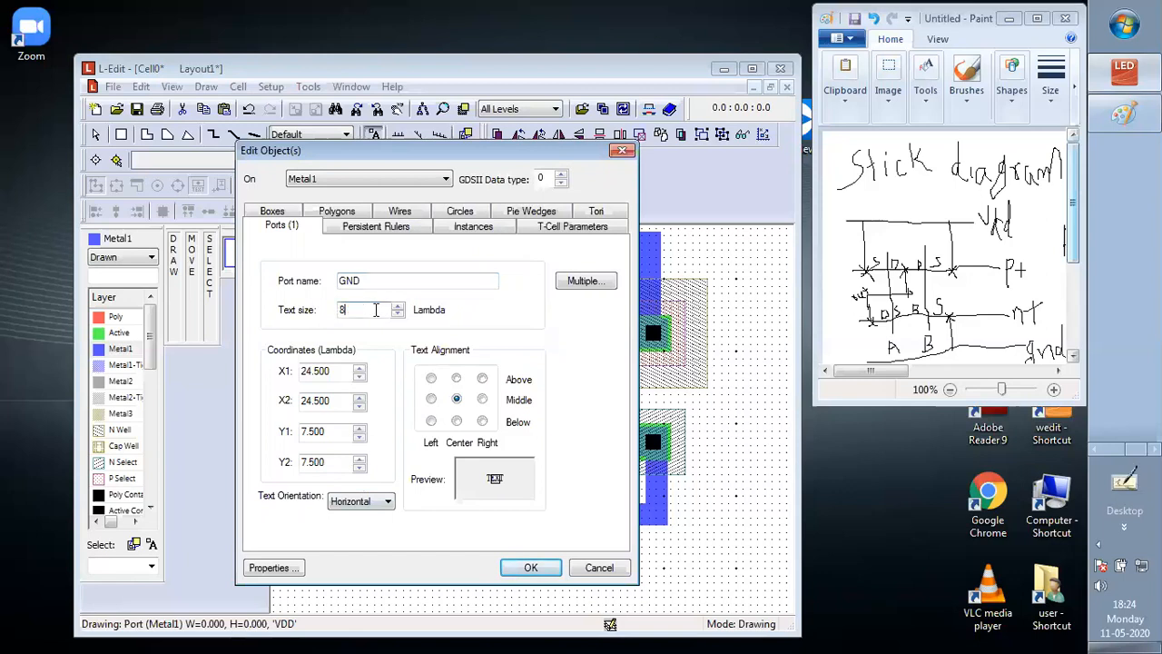
text(2.500)
click(526, 568)
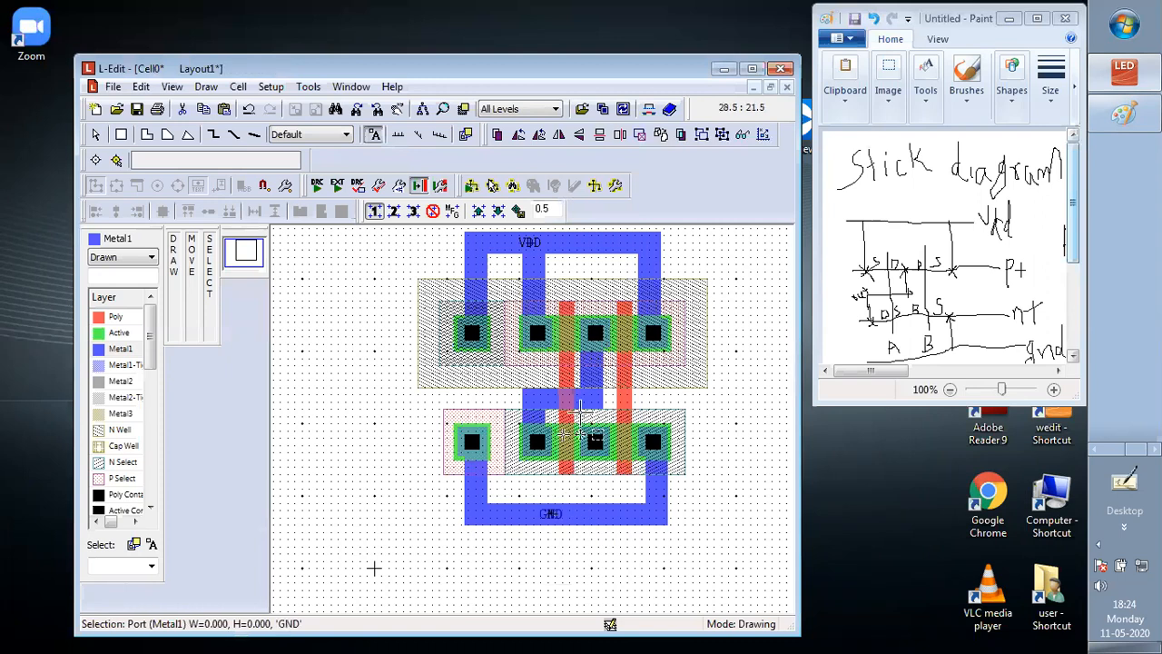
Place a Metal1 port named OUT on the output wiring with a text size of 2.500 Lambda, discarding any extra port
double_click(537, 395)
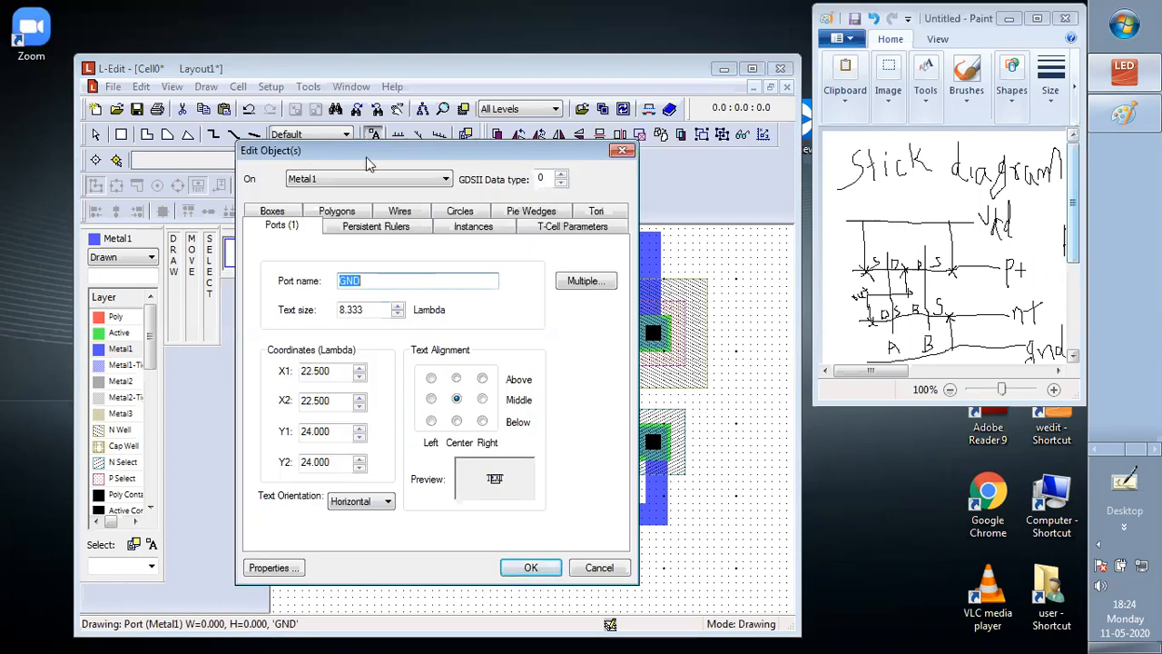
text(OUT)
click(375, 308)
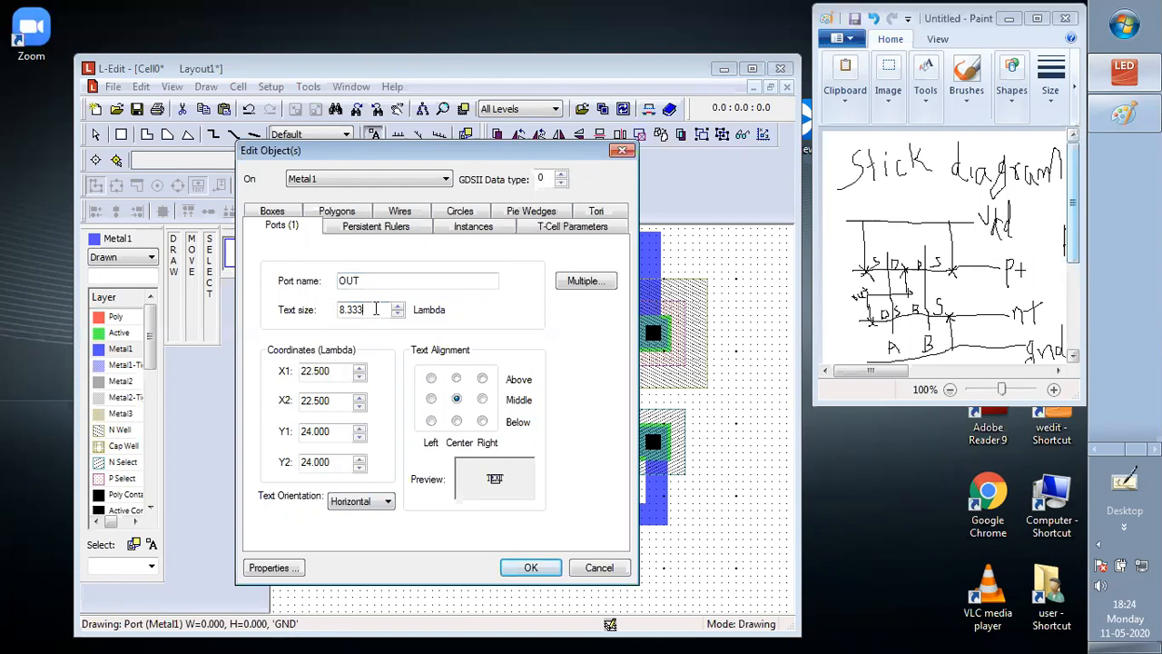
key(BackSpace)
key(BackSpace)
key(BackSpace)
key(BackSpace)
key(BackSpace)
text(2)
text(.500)
click(531, 568)
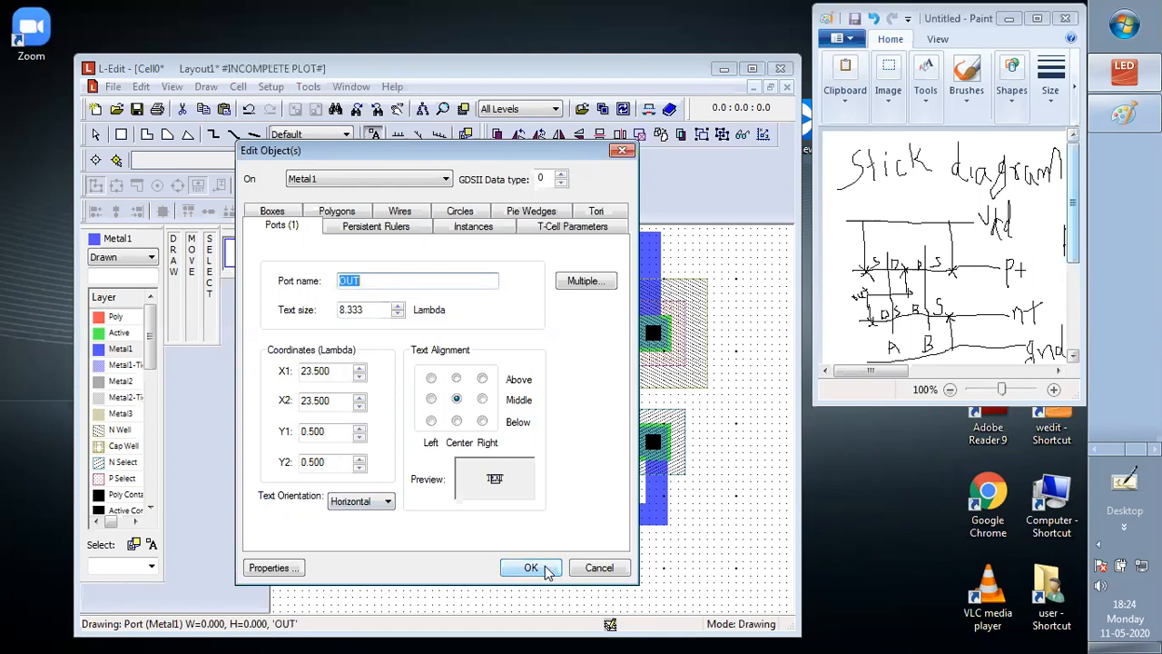
click(612, 568)
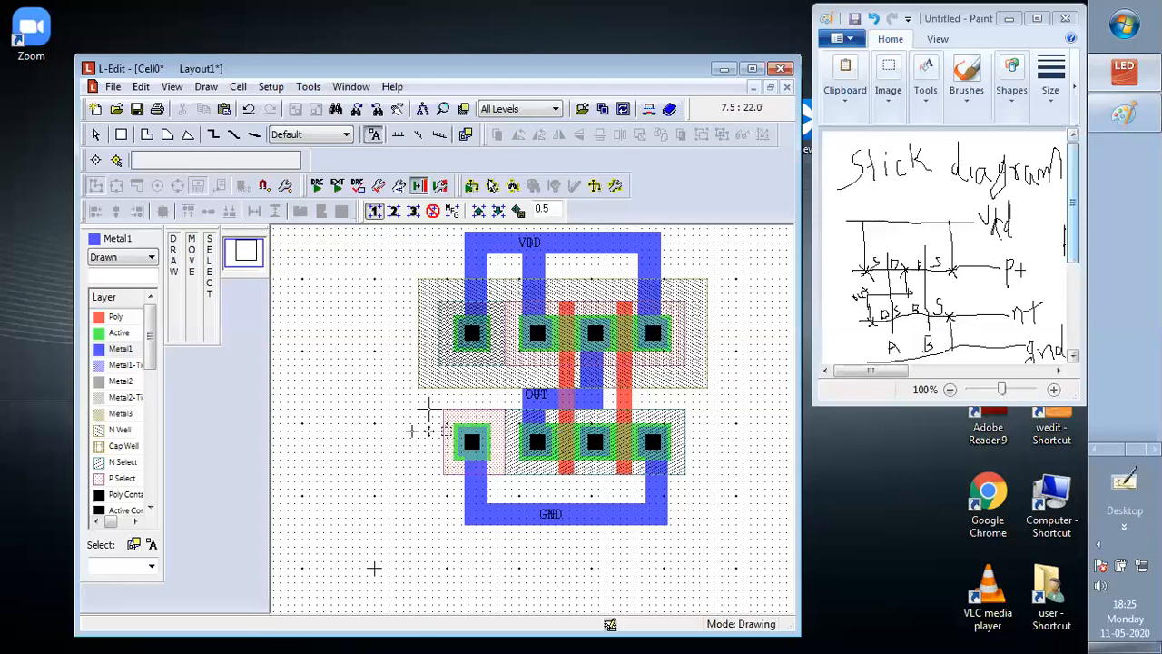
Move the whole lower transistor row, with its body contact, ground wiring and GND port, down about 2 Lambda
click(98, 136)
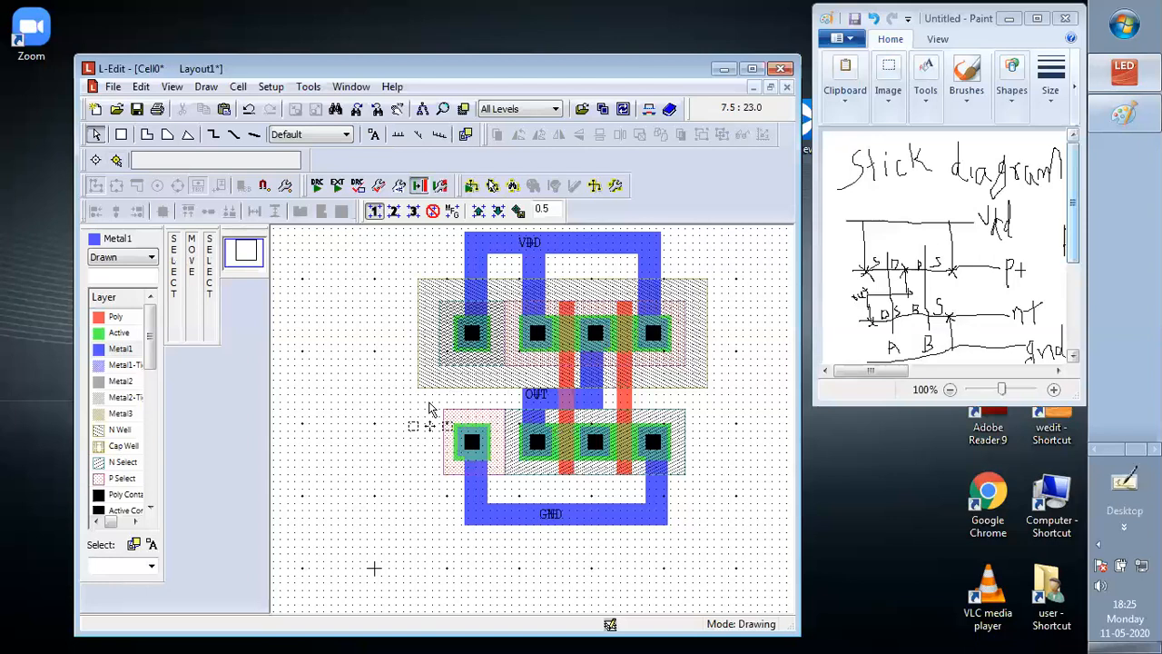
drag(430, 405, 712, 587)
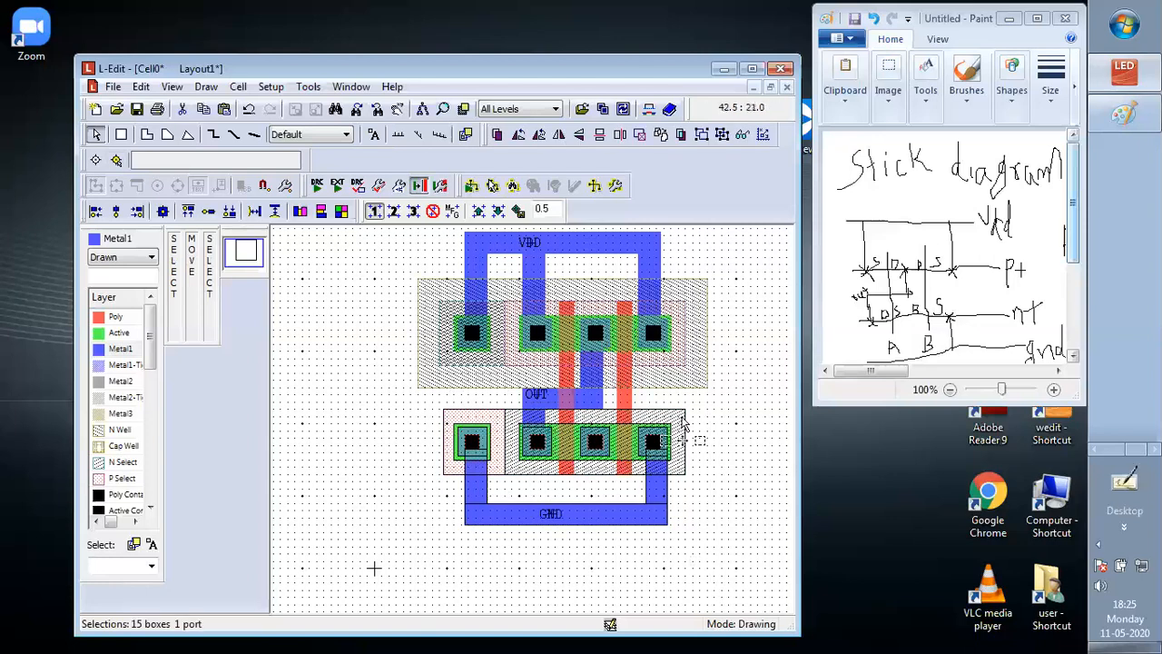
drag(683, 422, 684, 437)
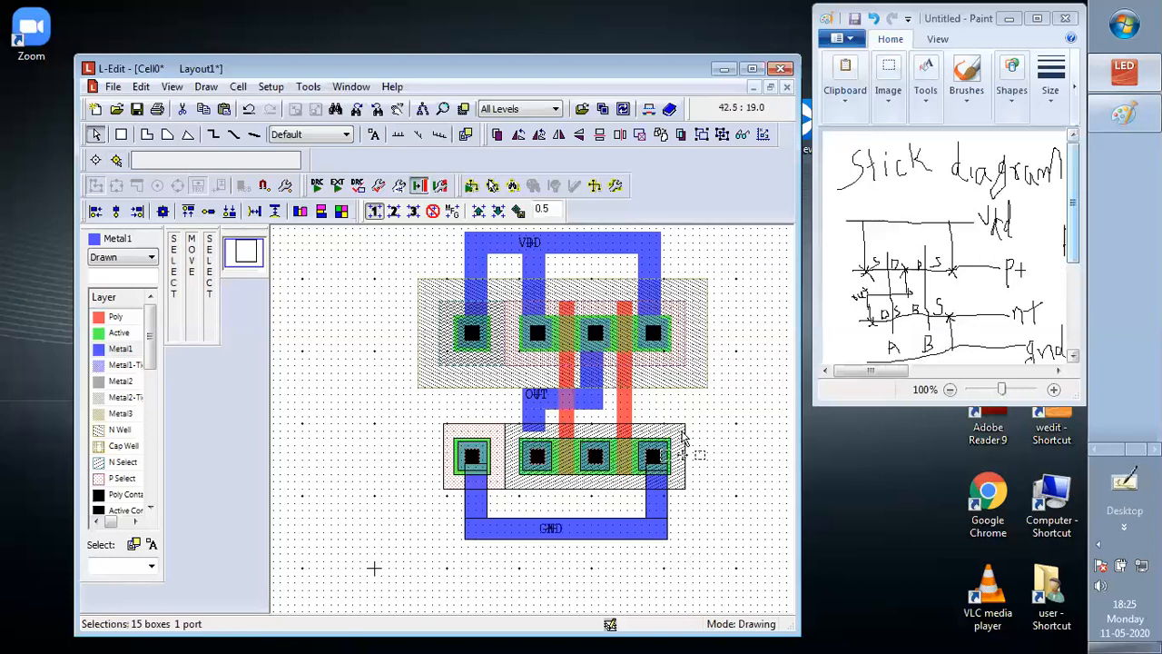
click(737, 413)
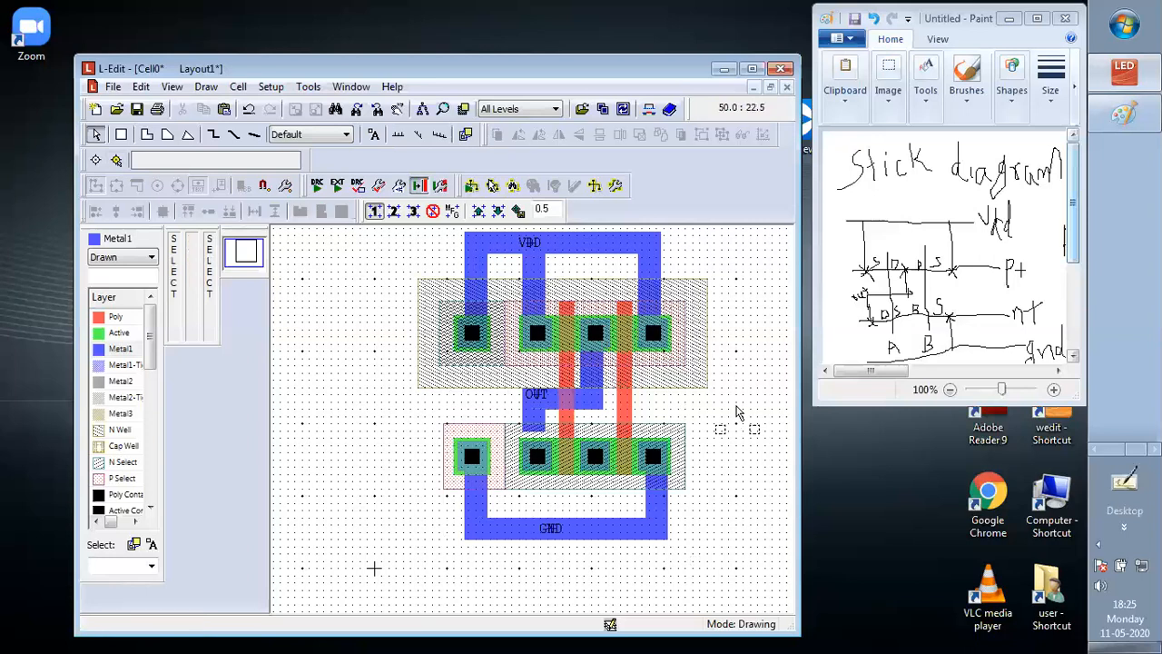
Stretch the lower vertical Metal1 output strip down to the lower row's first transistor contact, making it 3 by 7 Lambda
click(539, 417)
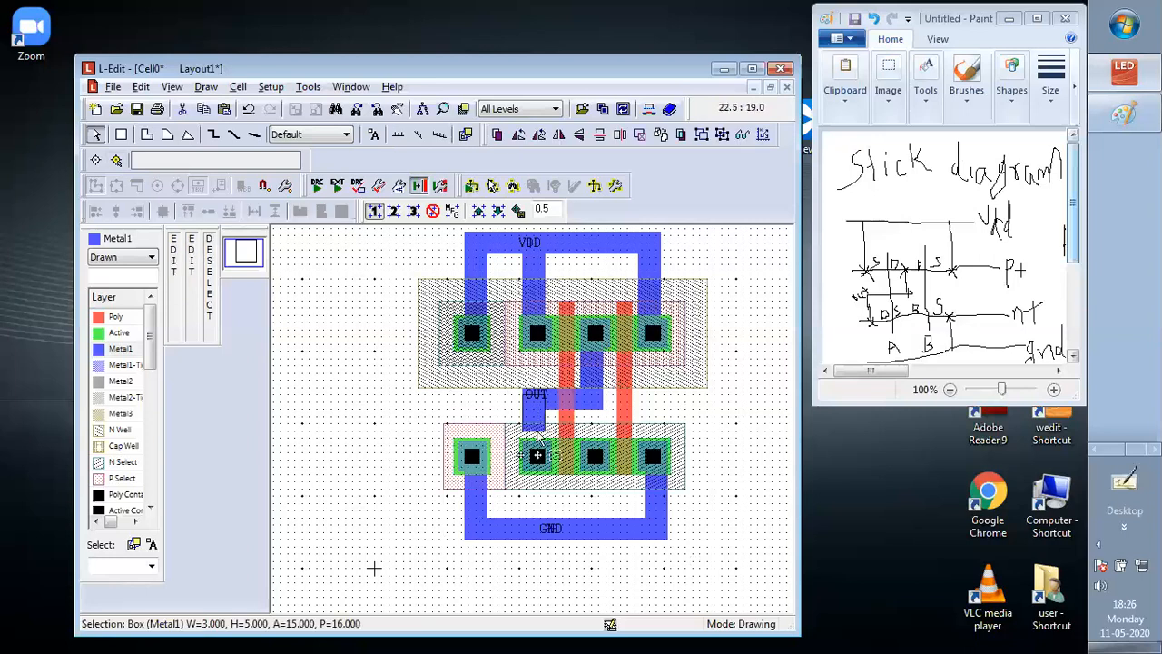
drag(539, 432, 537, 447)
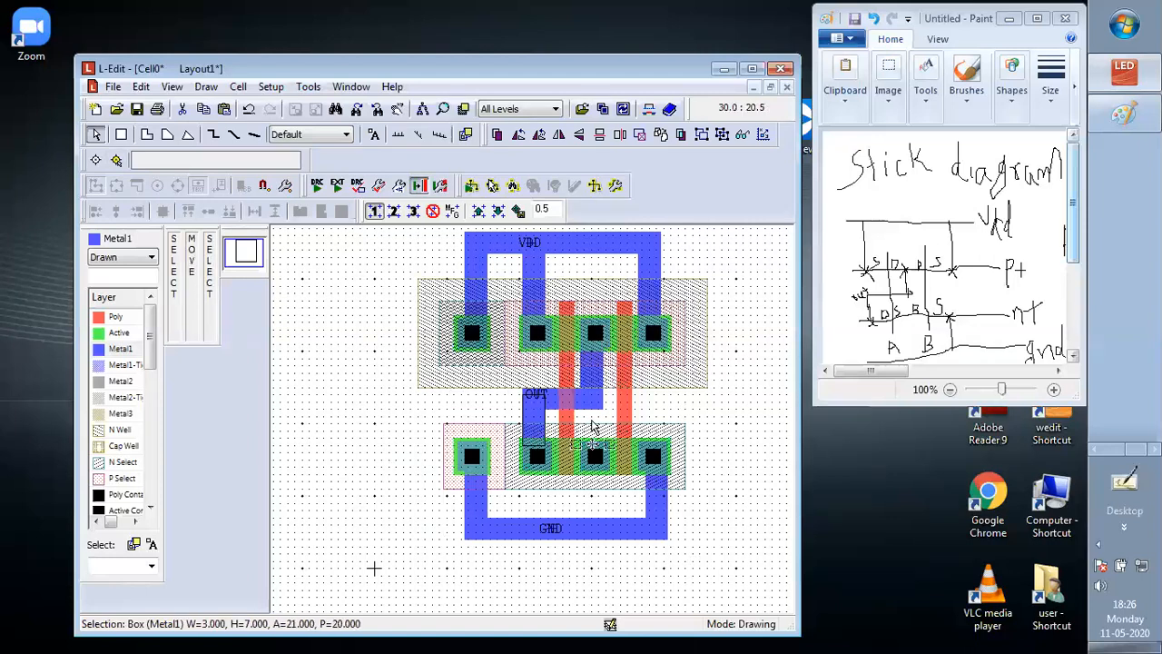
click(759, 416)
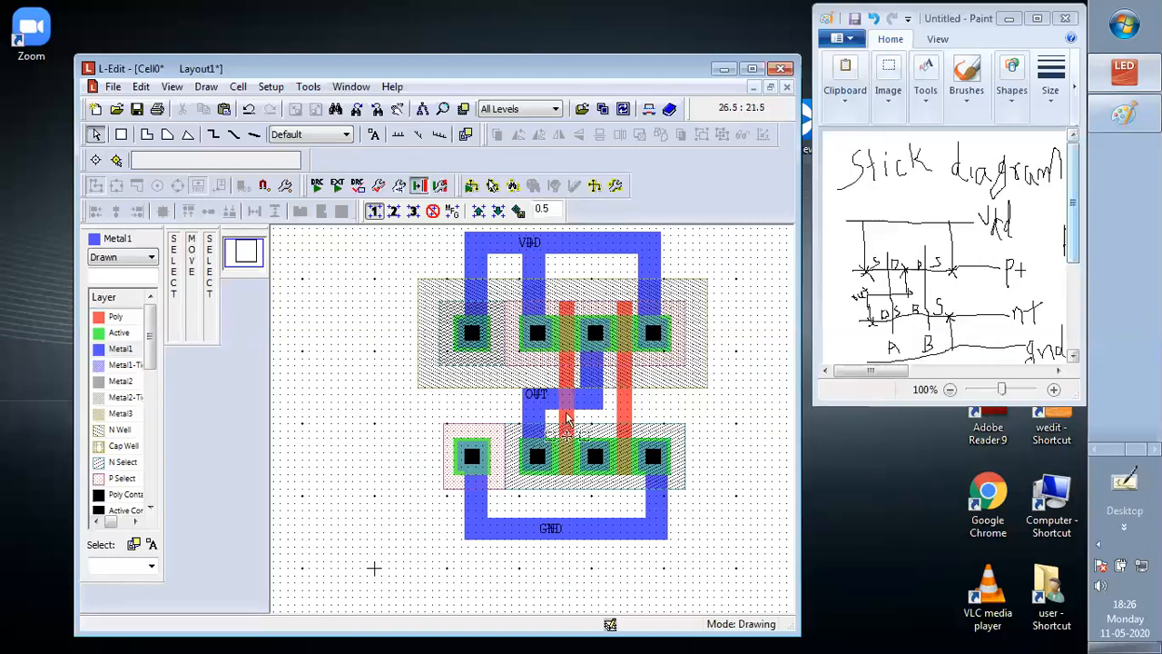
Place a port on the left Poly gate between the transistor rows and assign it to the Poly layer
click(566, 419)
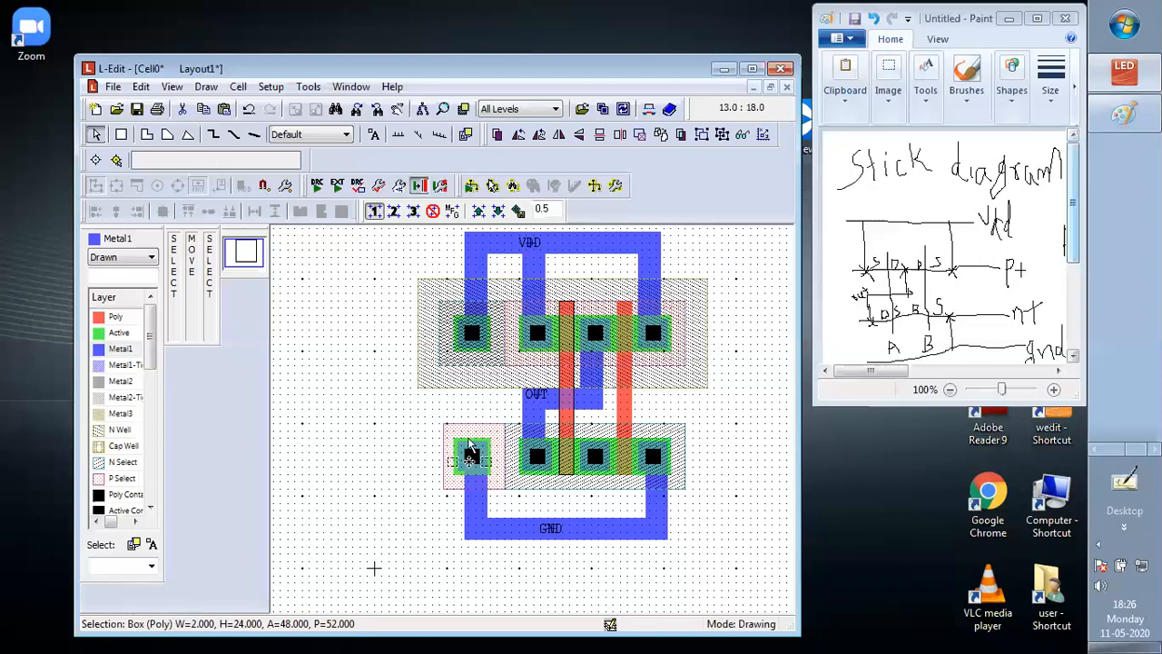
click(375, 136)
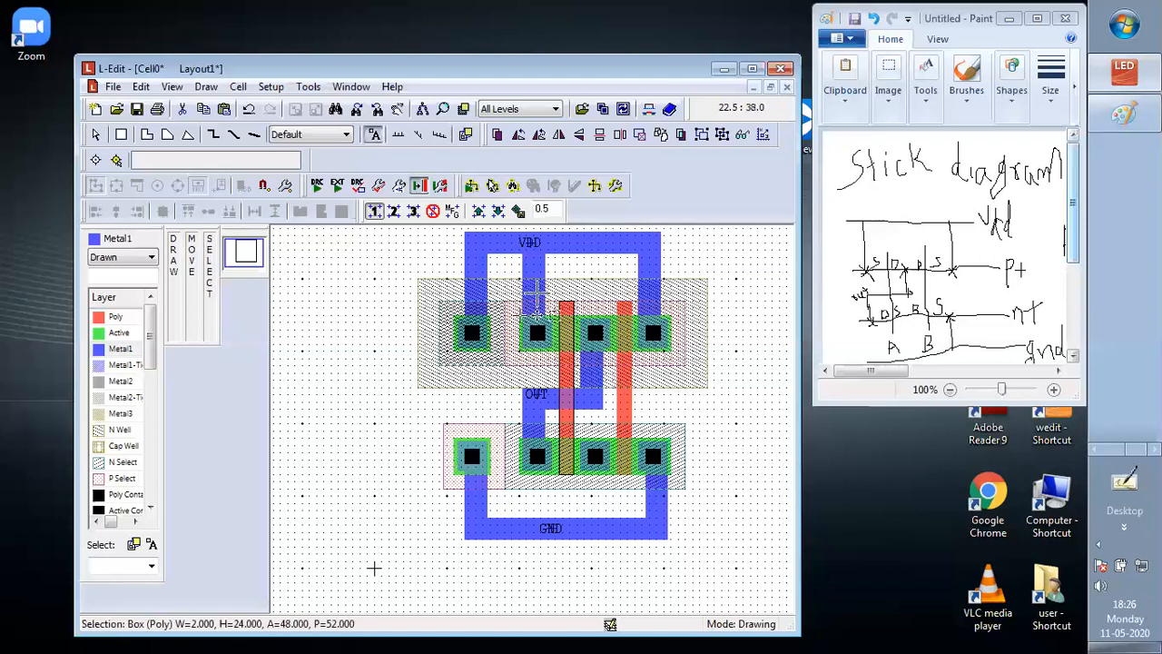
click(566, 417)
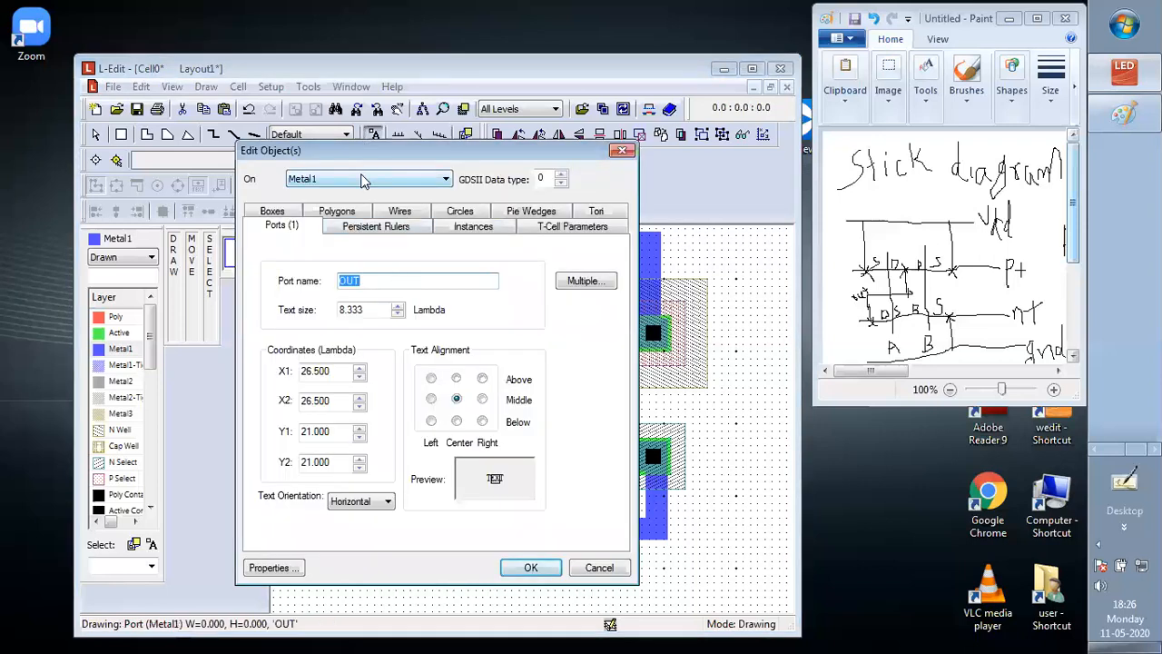
click(446, 179)
scroll(447, 204, up, 3)
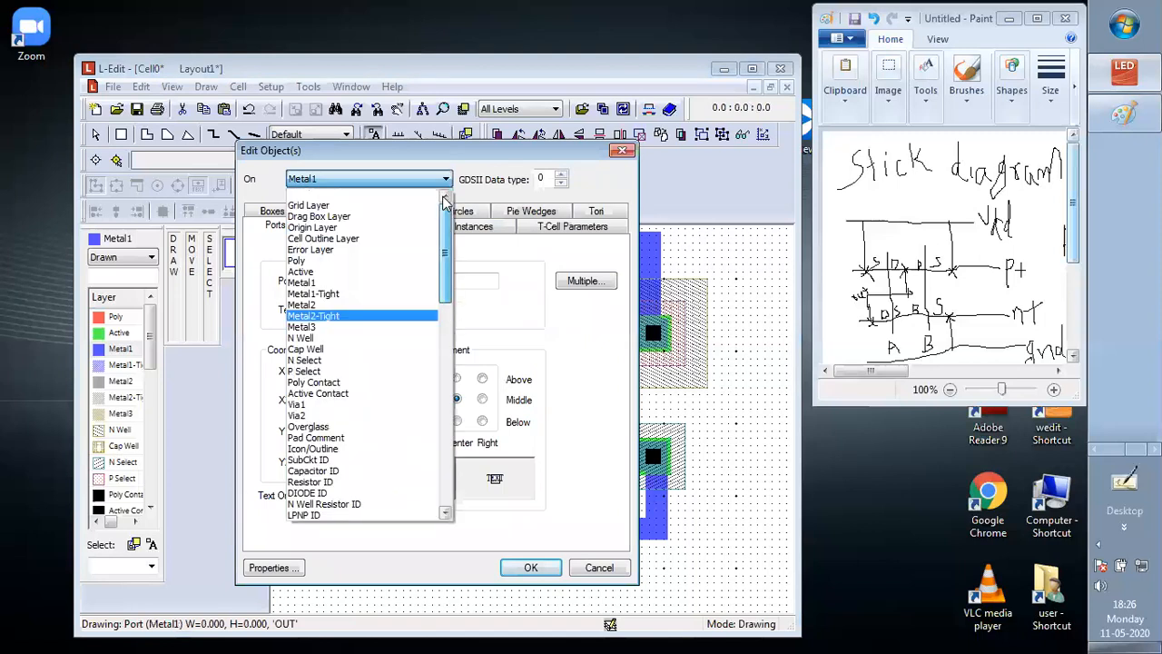
click(364, 258)
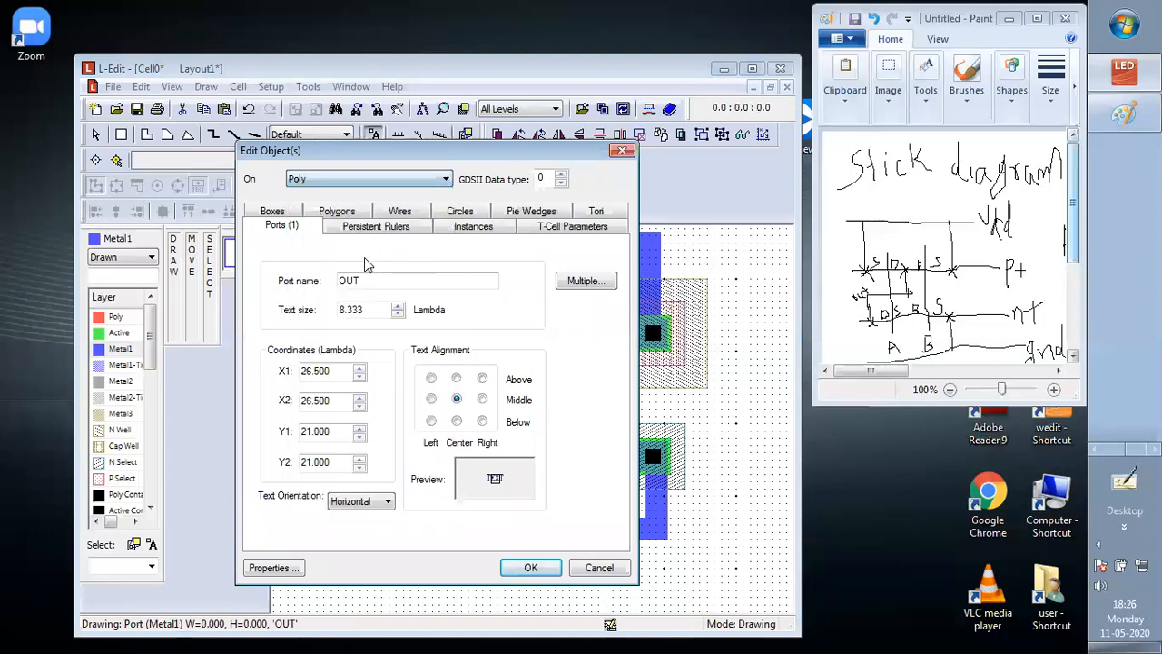
Name the left gate's port A and set its text size to 2.500 Lambda
click(373, 281)
key(BackSpace)
key(BackSpace)
key(BackSpace)
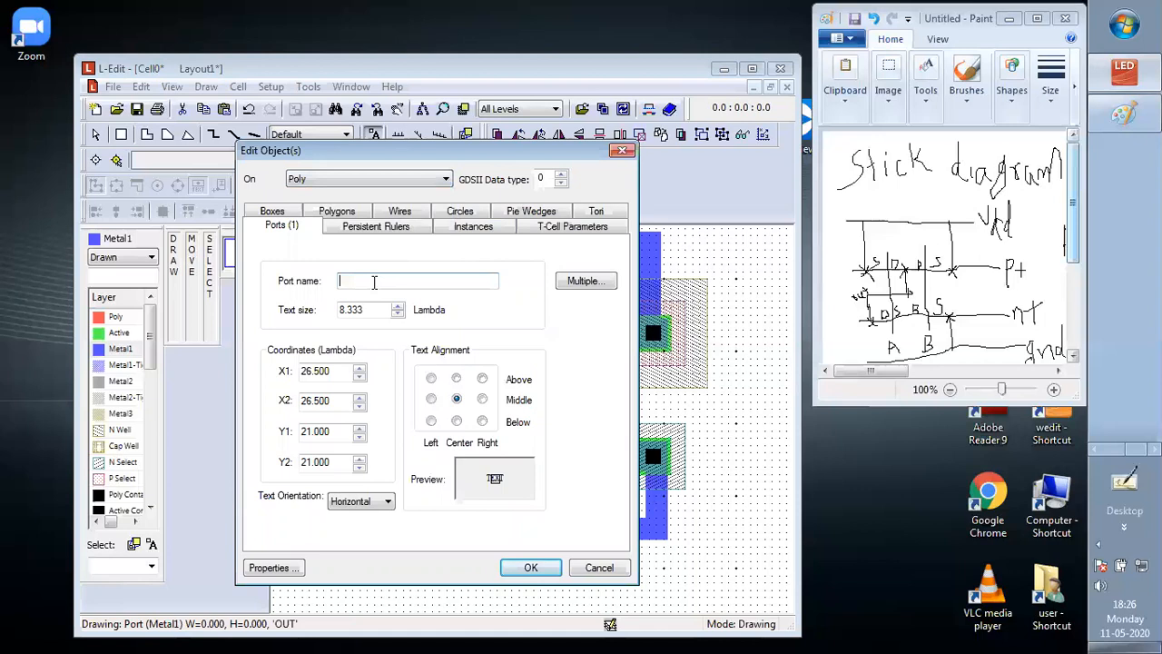
text(A)
click(382, 310)
key(BackSpace)
key(BackSpace)
key(BackSpace)
key(BackSpace)
key(BackSpace)
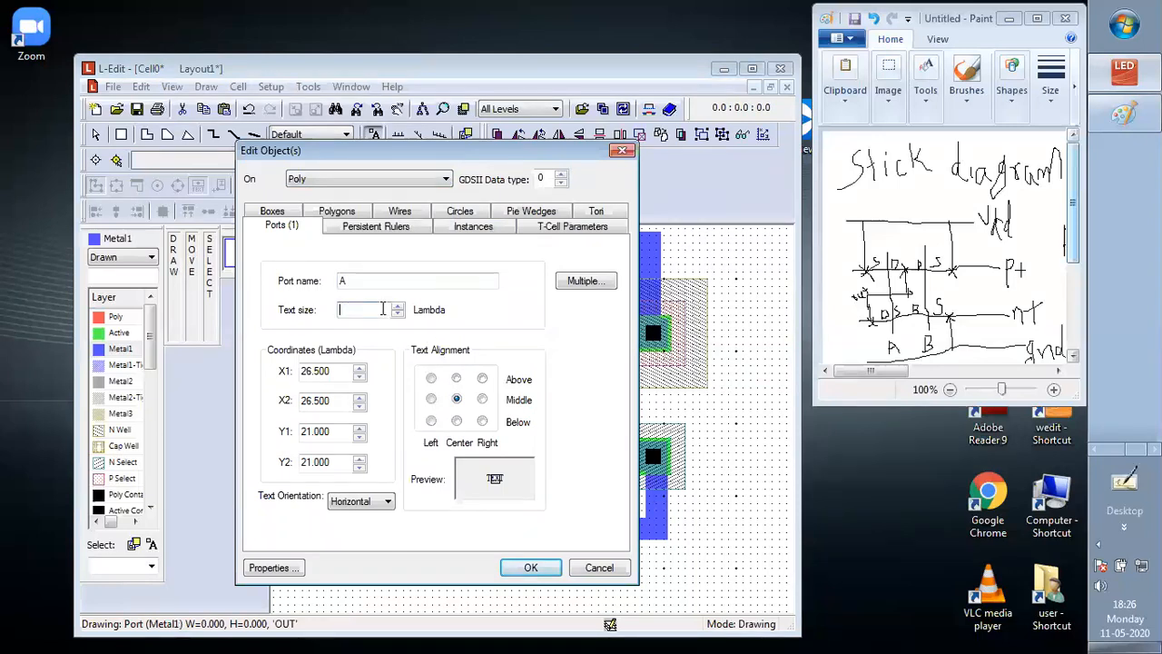
text(2.500)
click(530, 567)
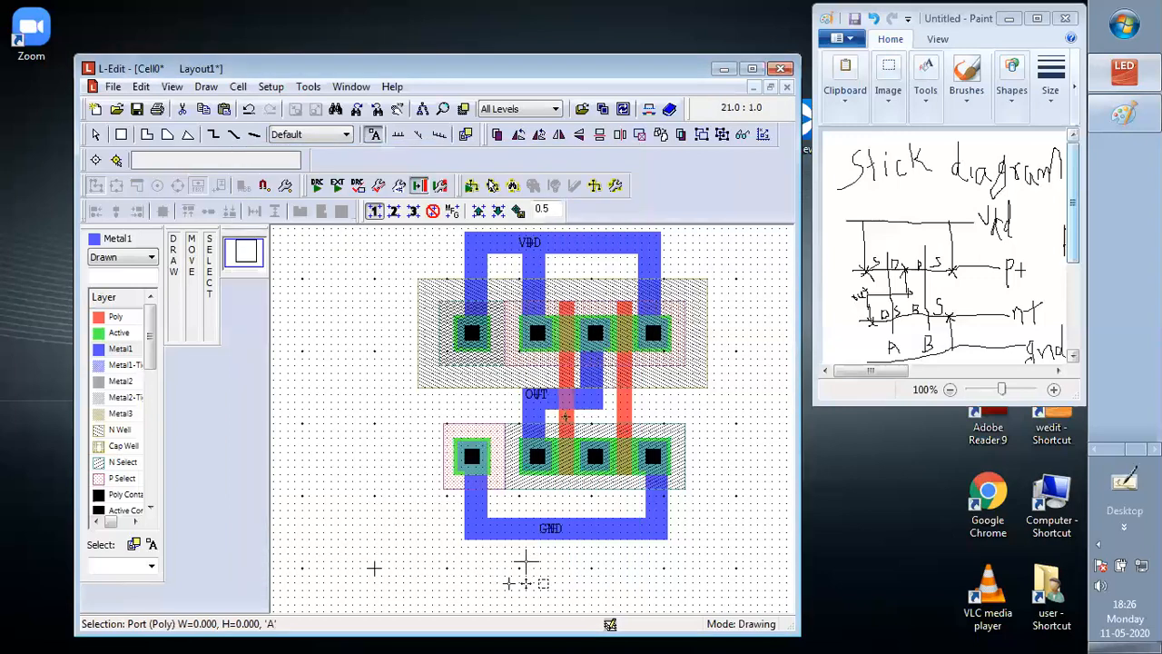
Place a port named B on the right Poly gate between the transistor rows and assign it to the Poly layer
click(626, 413)
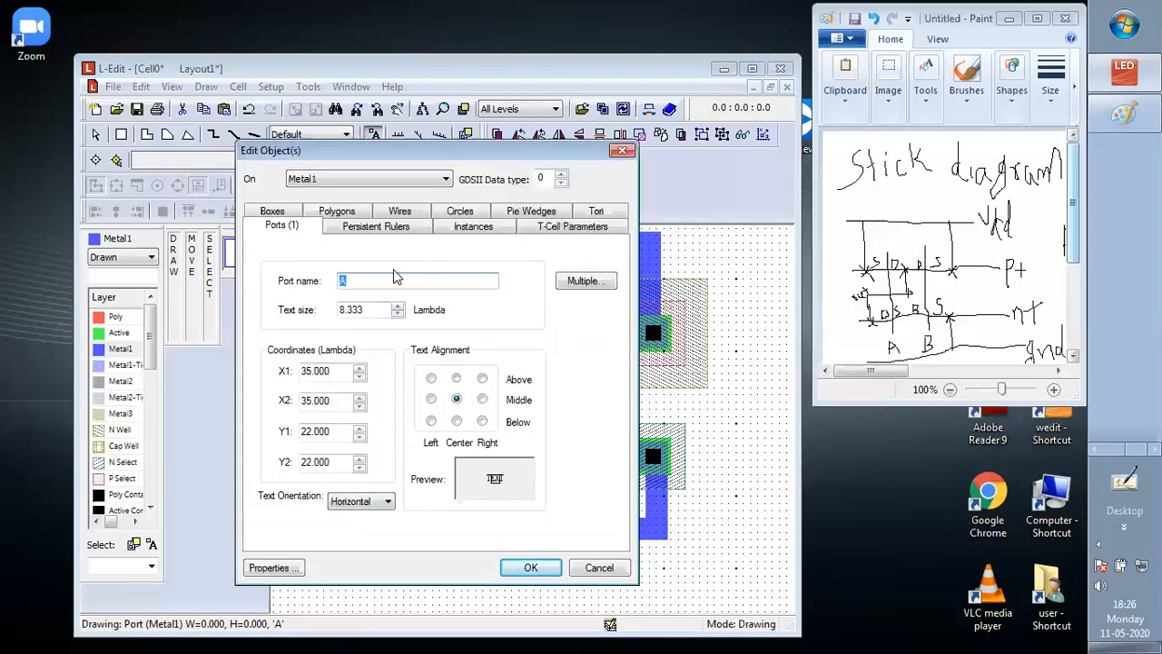
text(B)
click(355, 179)
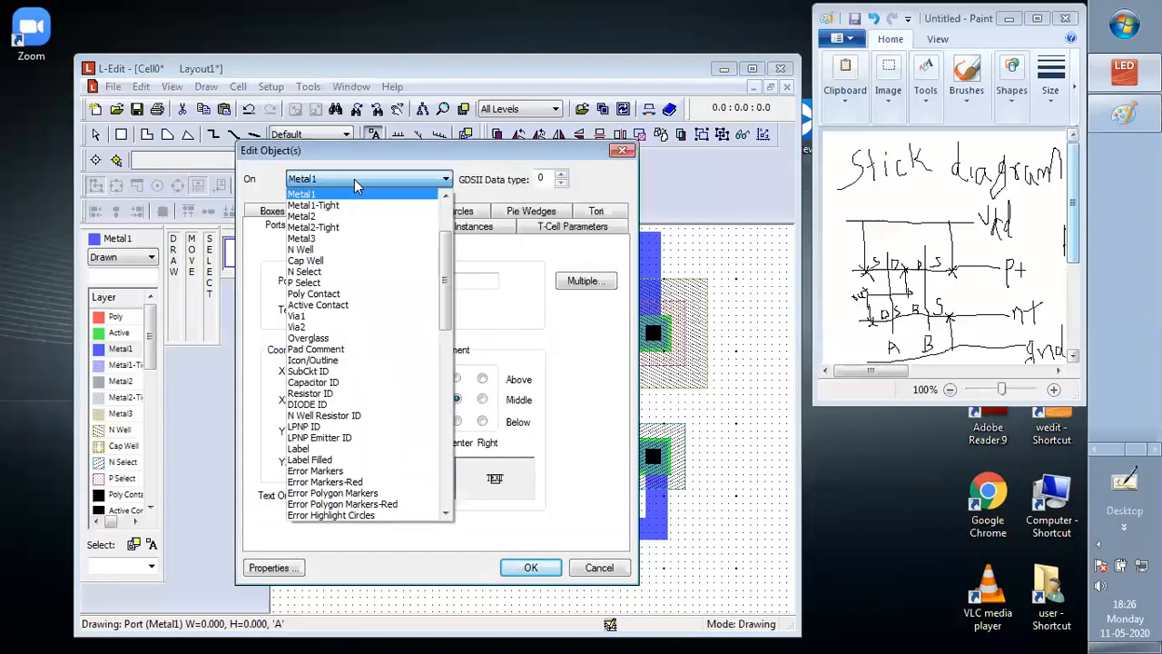
drag(441, 277, 441, 204)
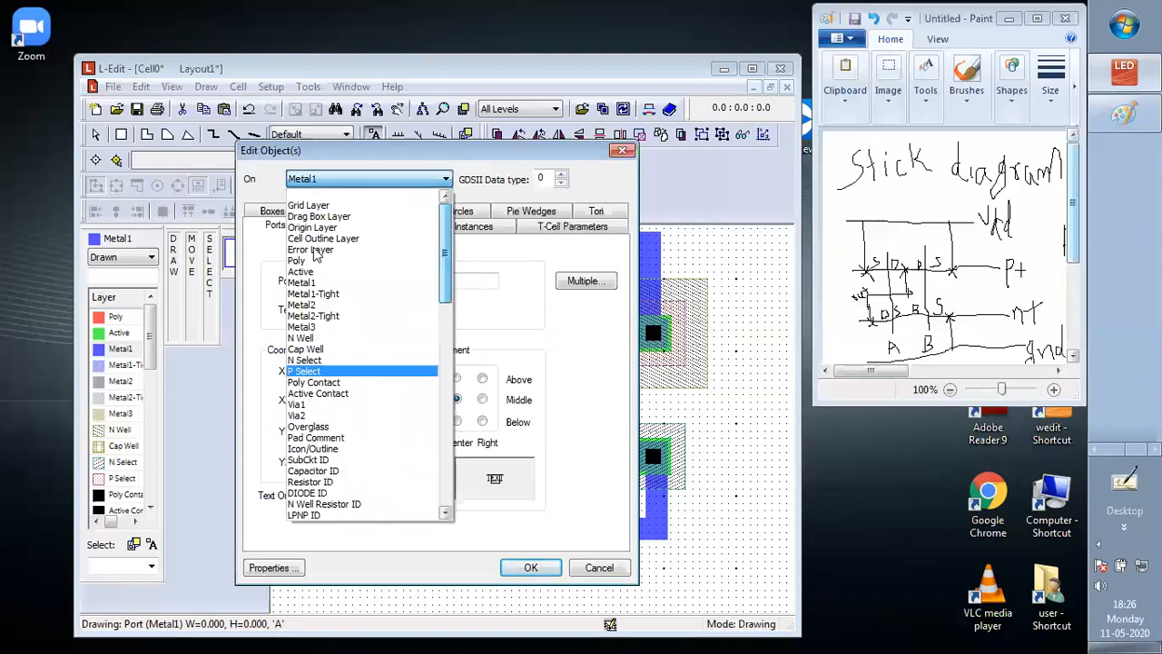
click(399, 260)
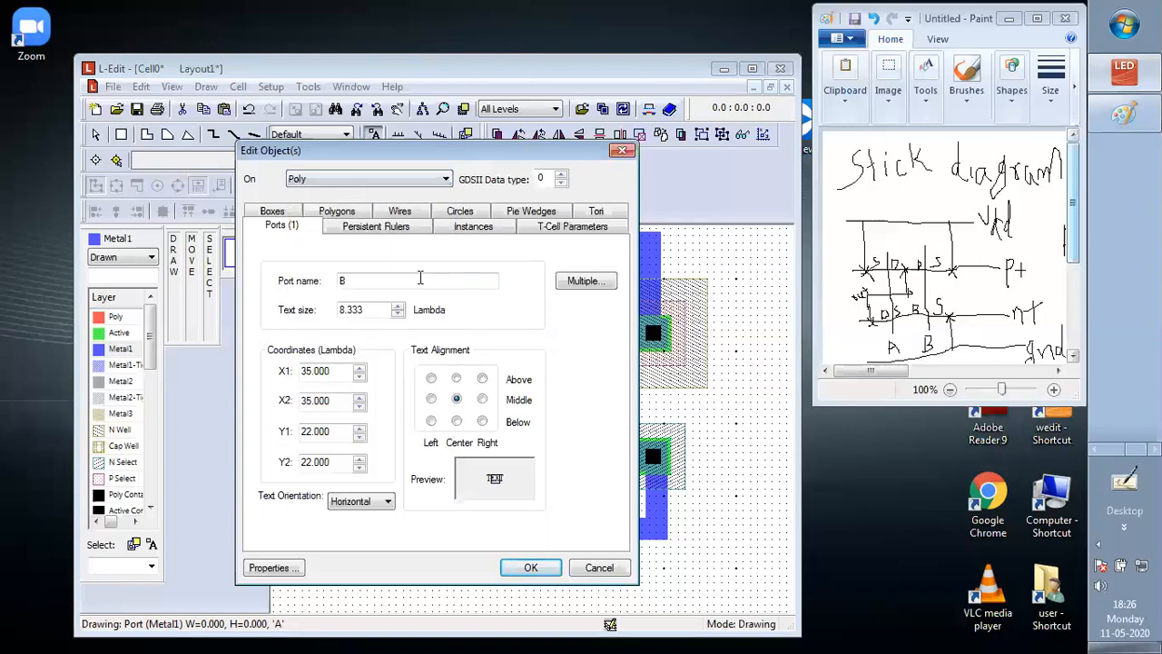
Set port B's text size to 2.500 Lambda and apply the port settings
click(375, 308)
key(BackSpace)
key(BackSpace)
key(BackSpace)
key(BackSpace)
key(BackSpace)
text(2.500)
click(532, 567)
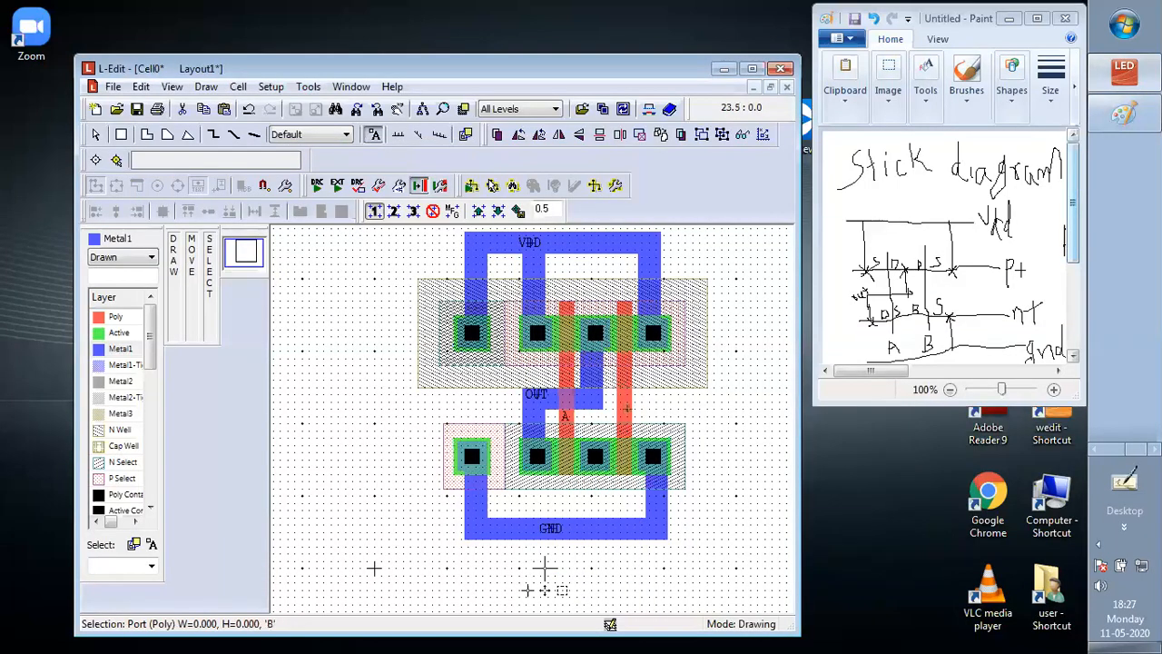
drag(639, 404, 527, 234)
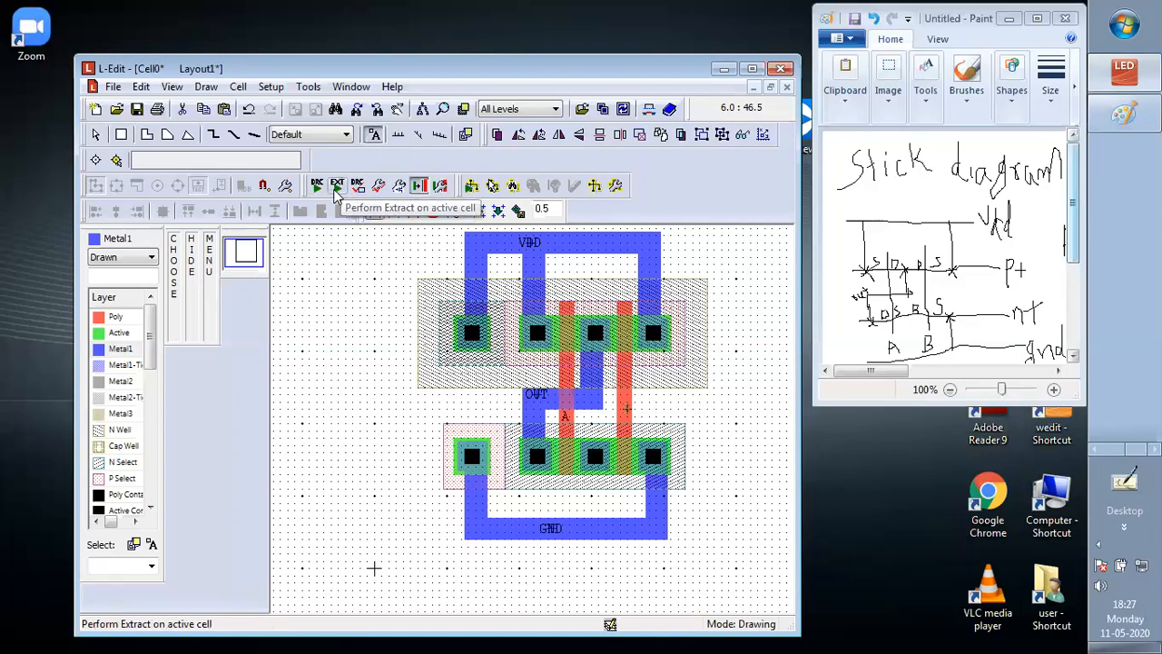
click(526, 309)
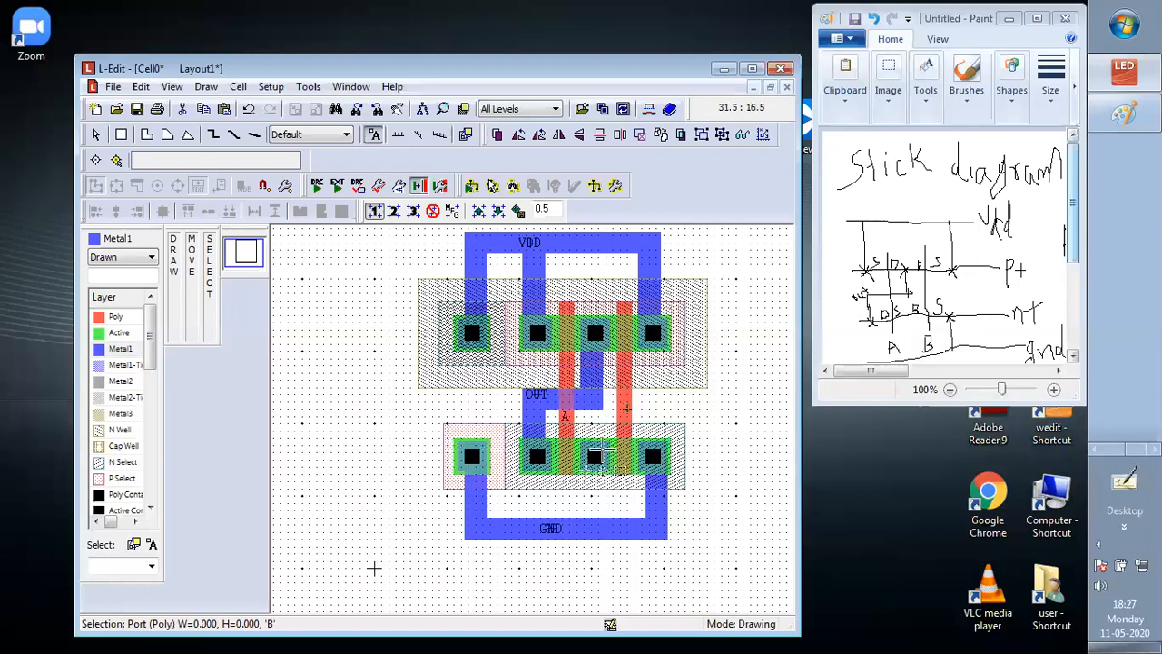
Switch to the Paint drawing and examine the transistor-level schematic beside the stick diagram
click(1058, 371)
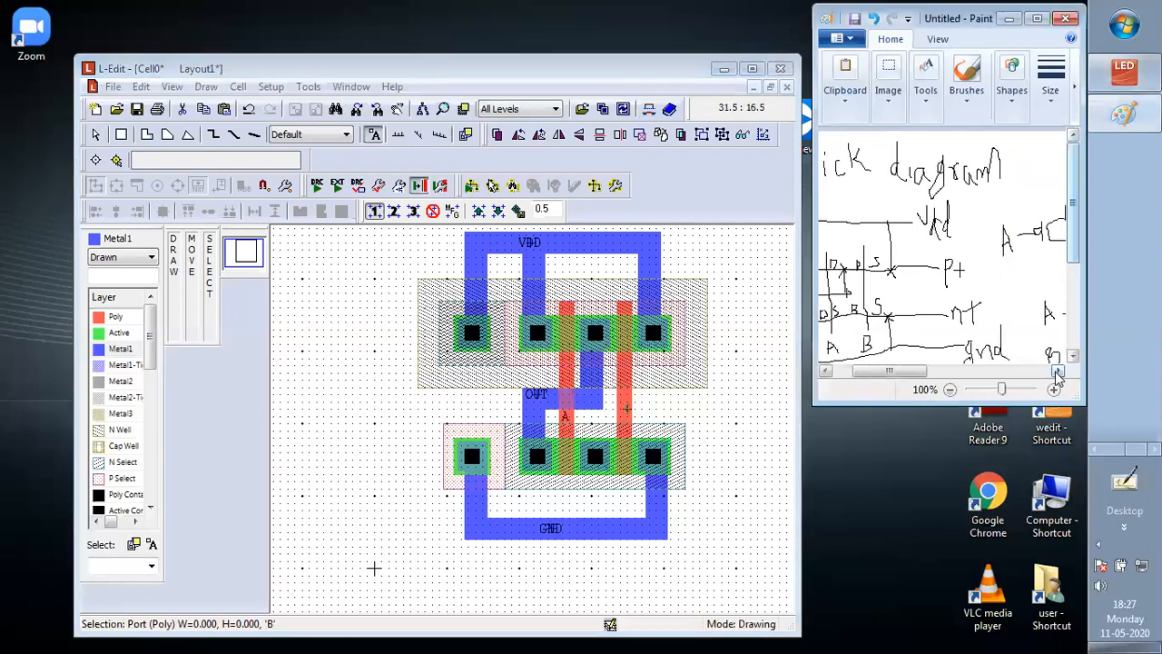
click(1057, 371)
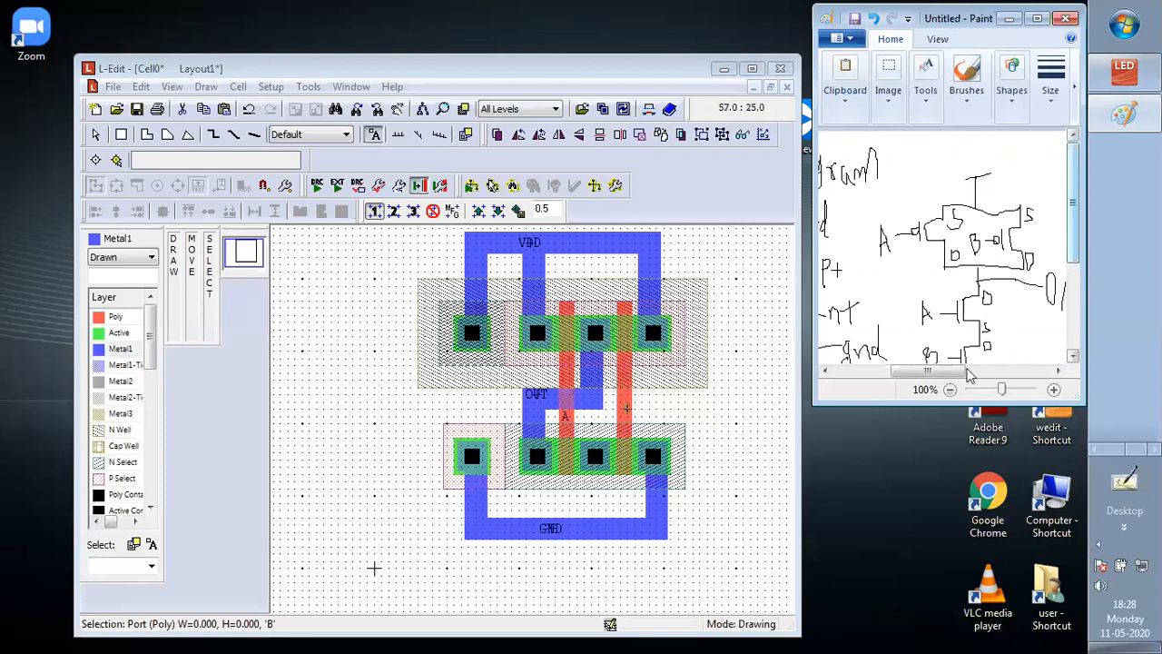
drag(1051, 302, 1060, 283)
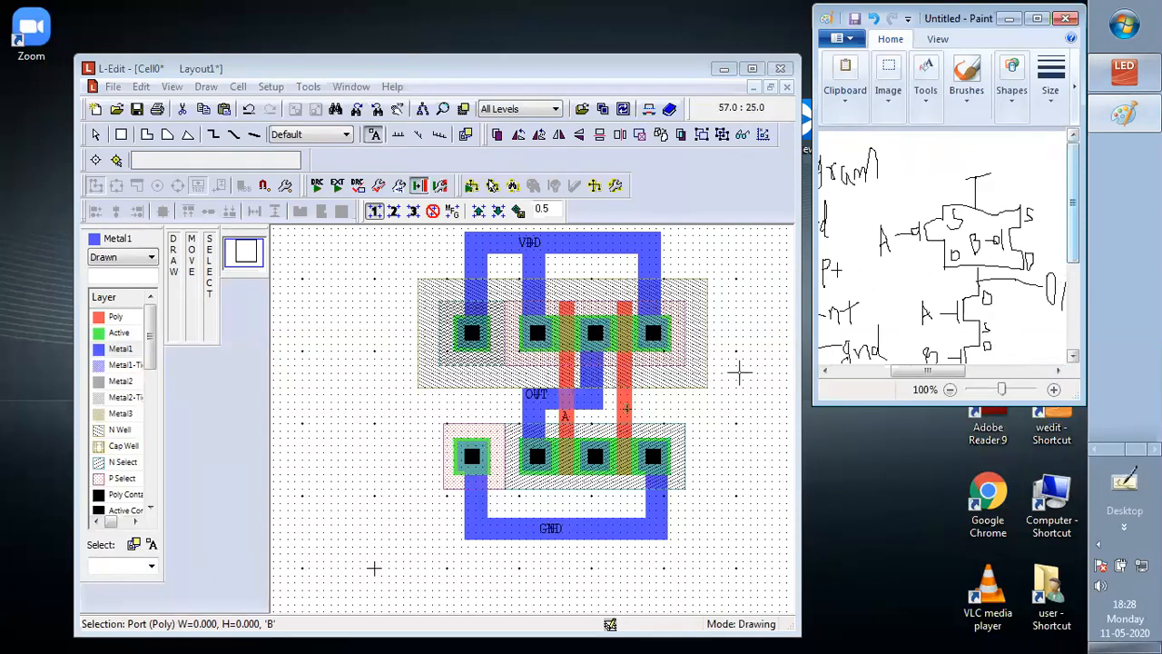